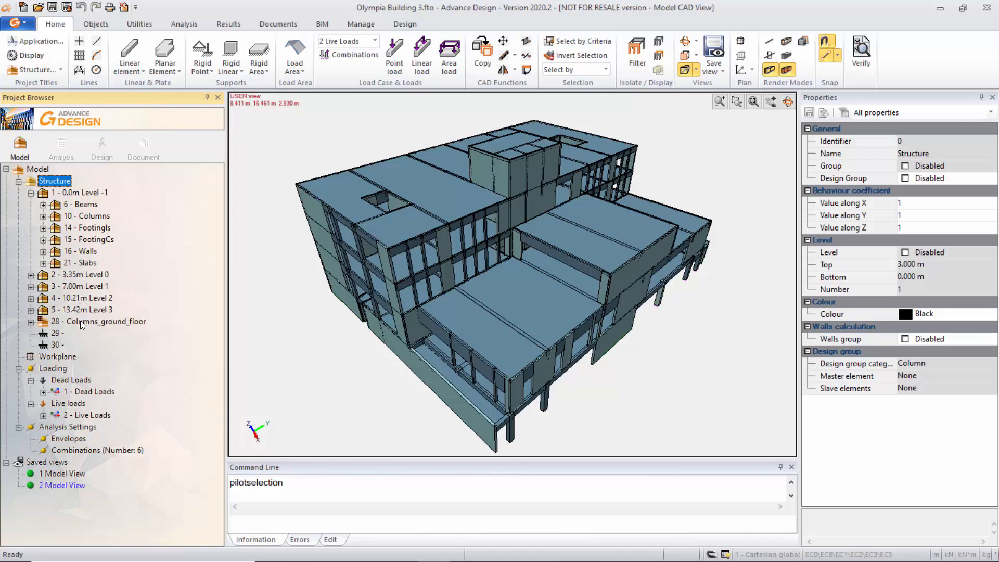
Expand the Columns_ground_floor design group and inspect the properties of its master column 228.
left_click(32, 321)
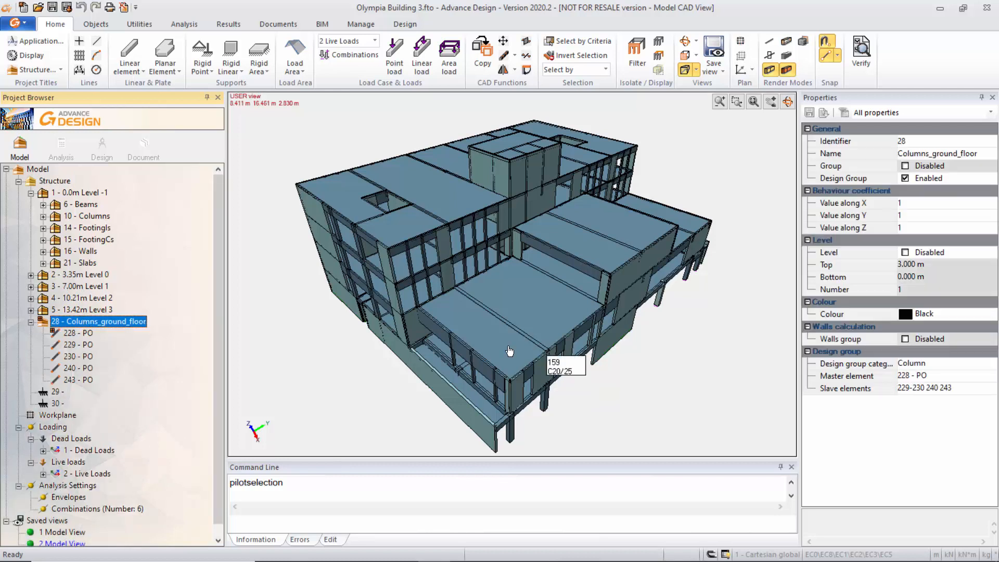
left_click(80, 332)
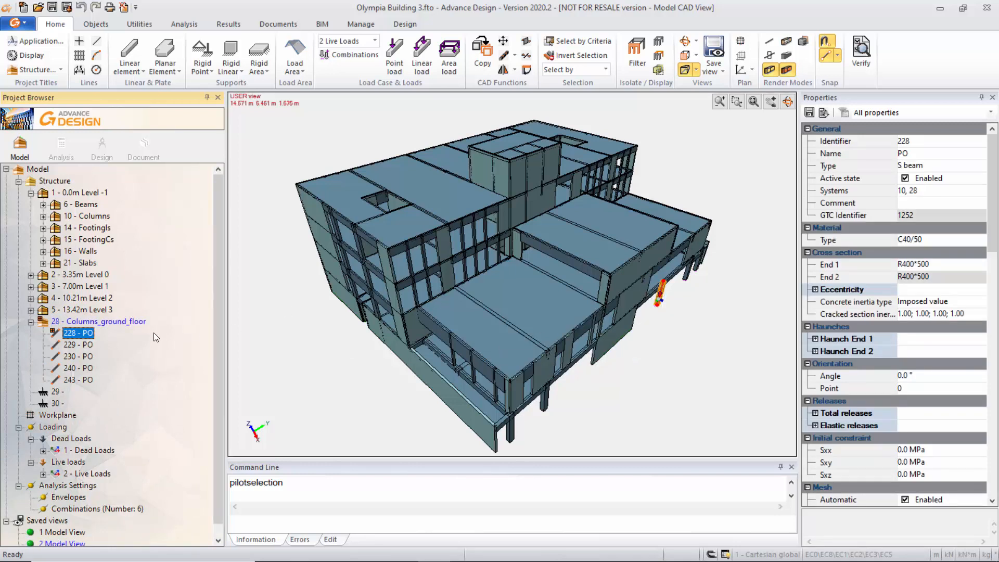
key("Up")
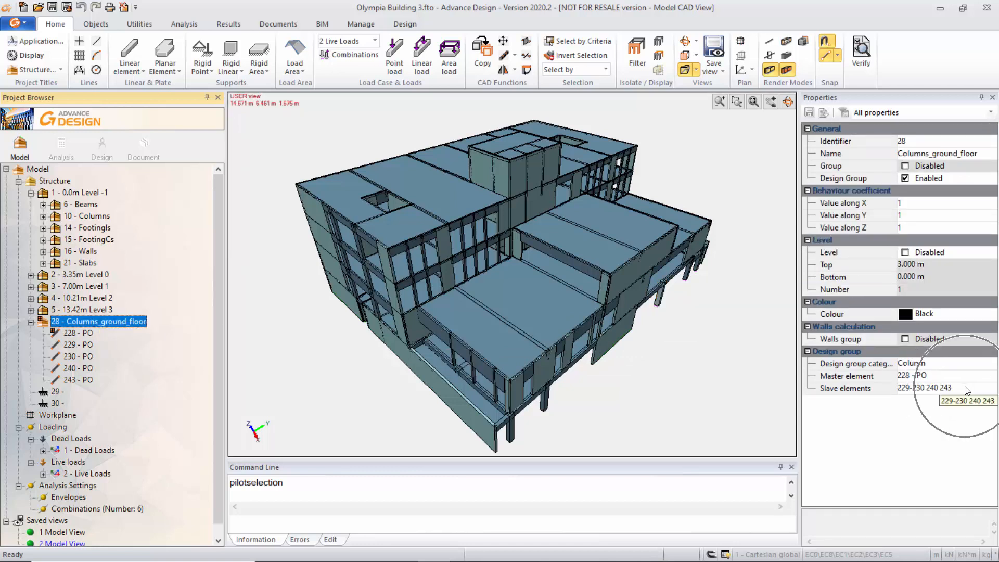
Isolate the Columns_ground_floor group in the model view and select its column 228.
right_click(92, 323)
left_click(139, 435)
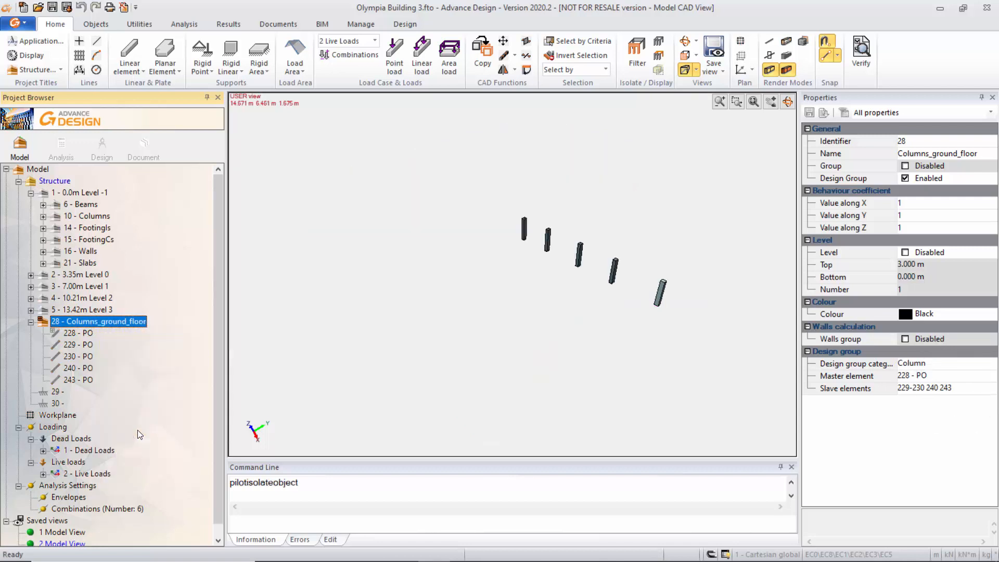
left_click(86, 332)
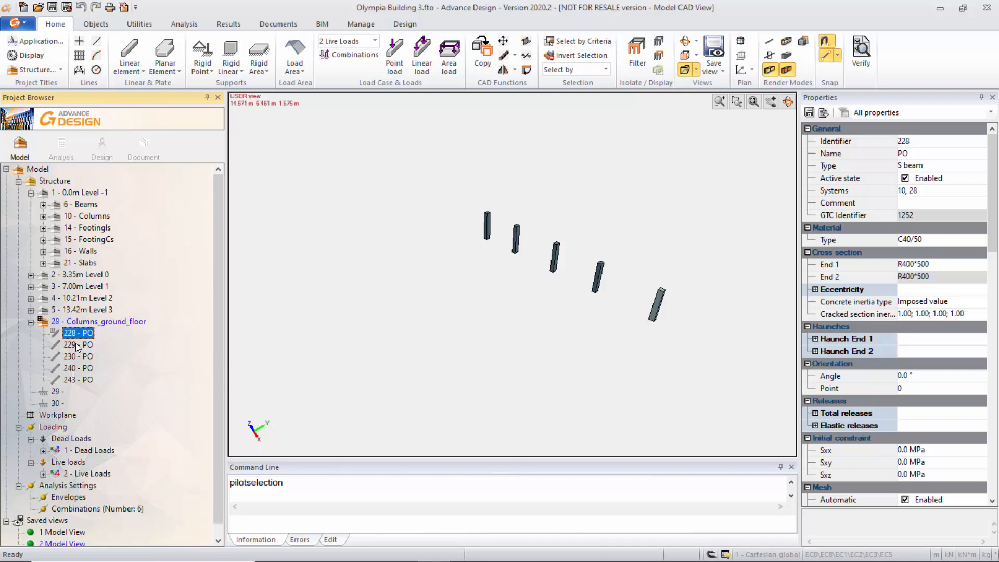
Display all model elements again and restore the saved view "2 Model View".
left_click(659, 41)
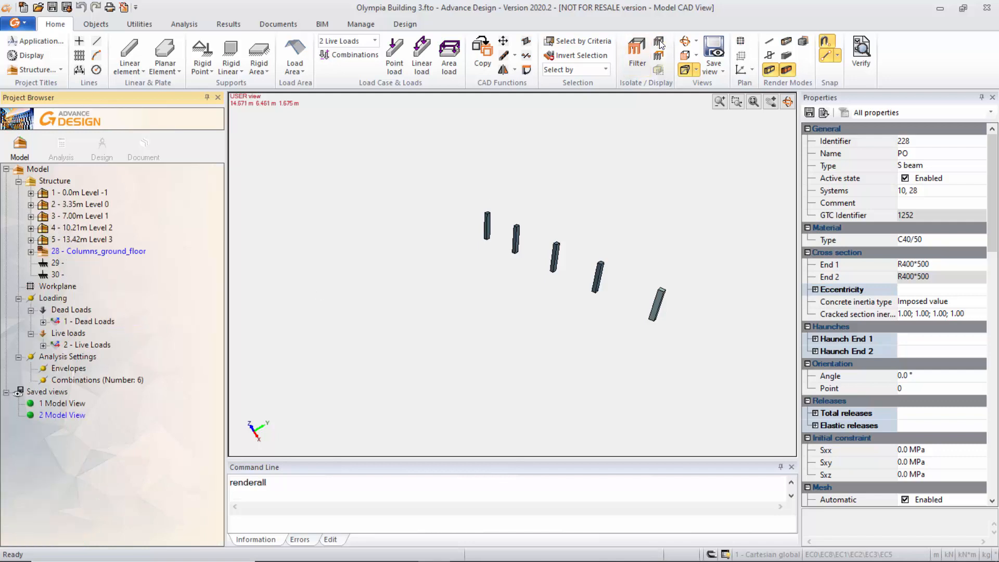
right_click(268, 377)
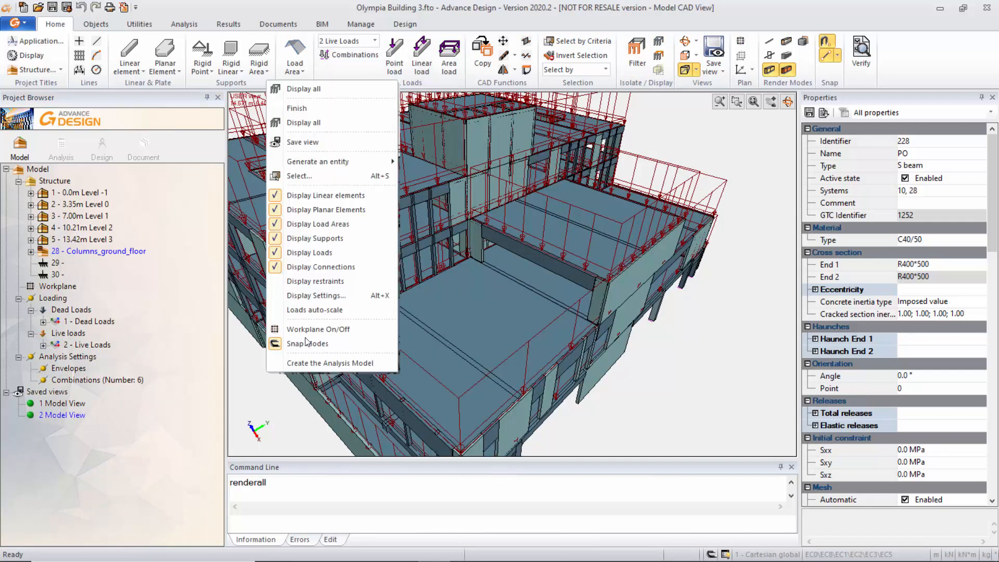
left_click(65, 416)
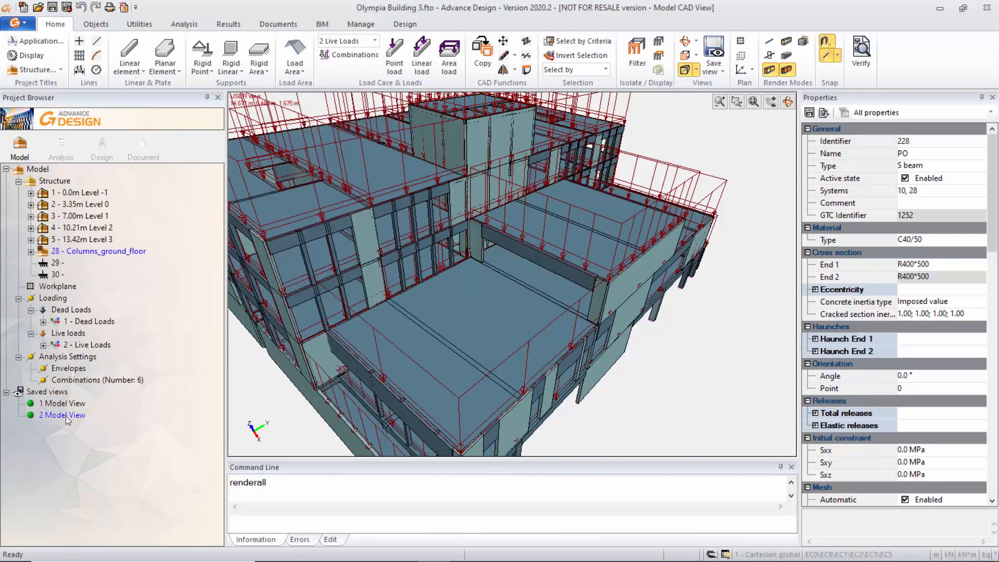
double_click(66, 416)
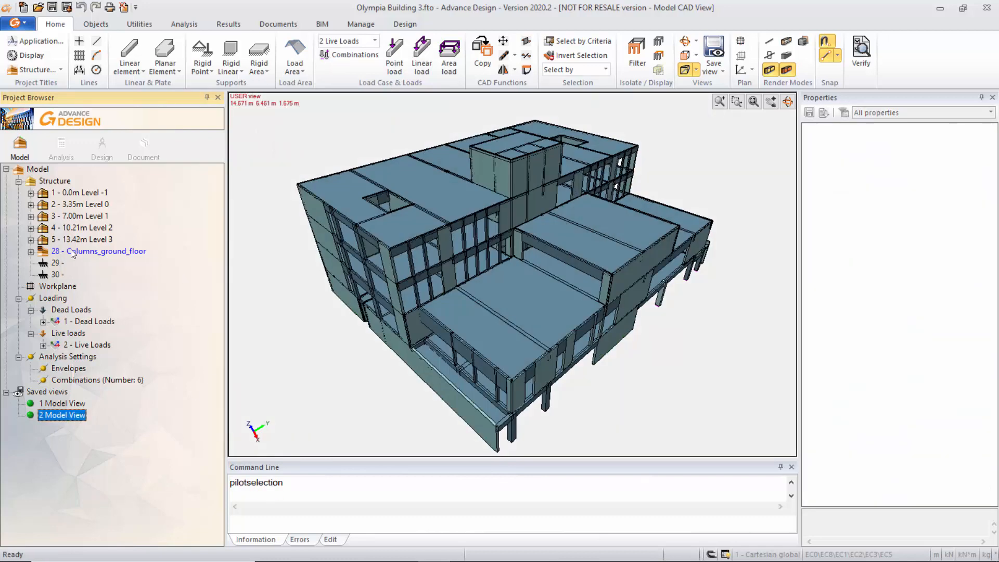
Select the expanded Columns_ground_floor group and locate the command for creating a design group.
left_click(31, 252)
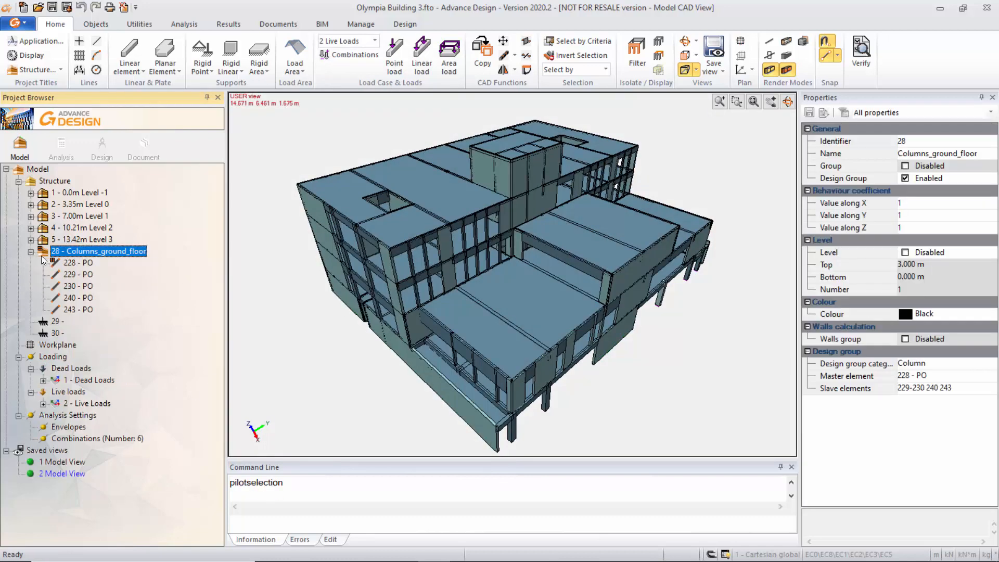
left_click(103, 251)
left_click(144, 23)
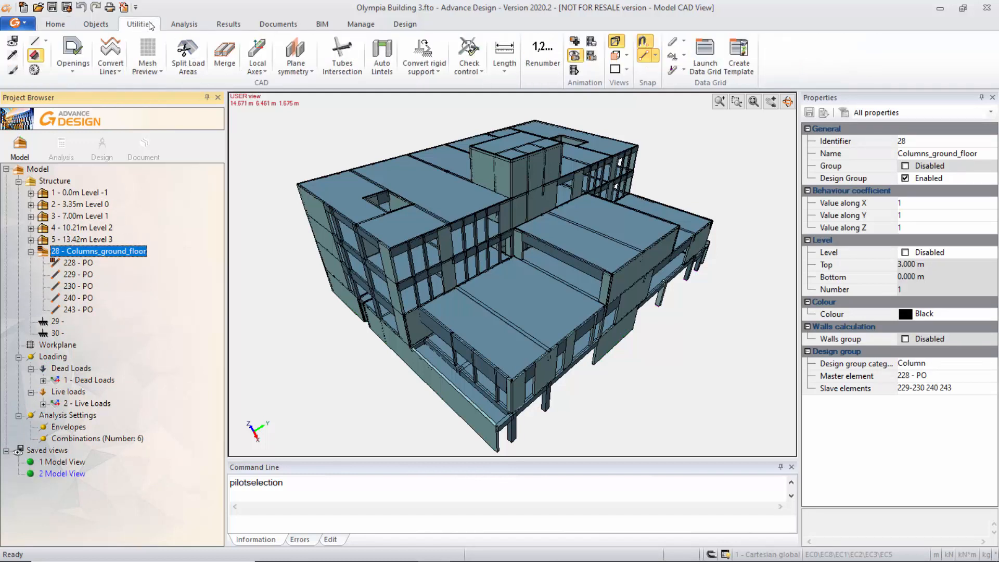
left_click(185, 25)
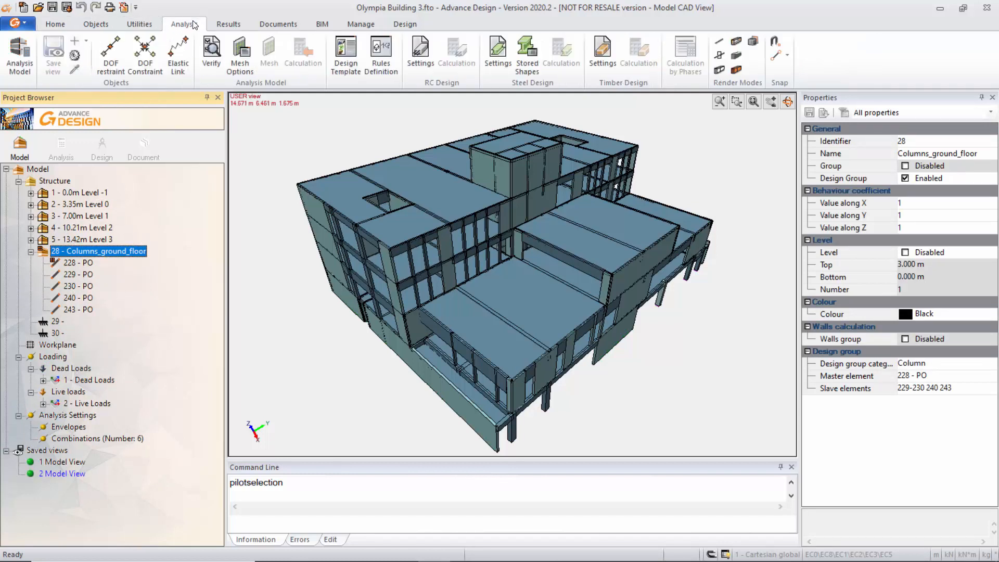
left_click(96, 24)
left_click(700, 59)
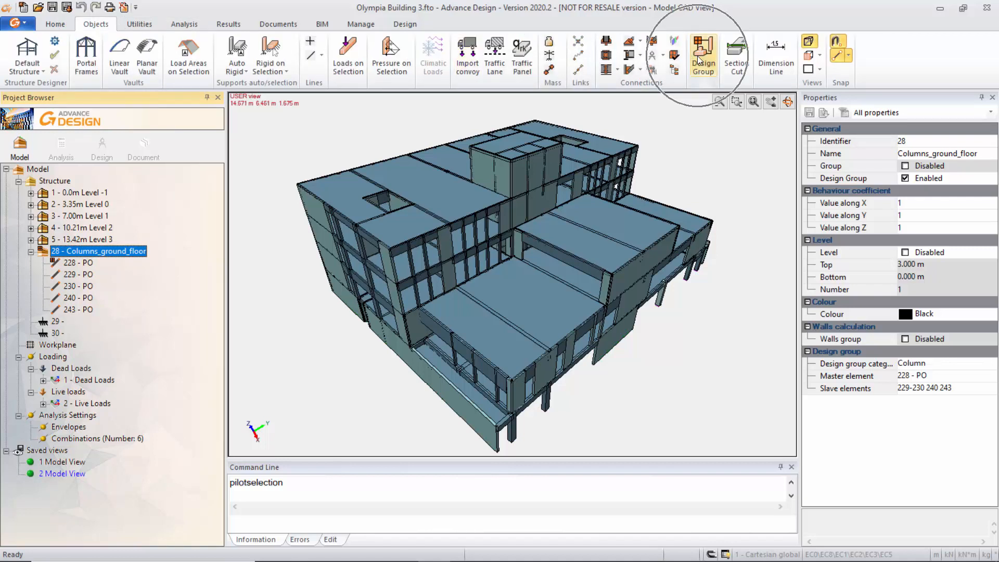
key("ctrl")
key("ctrl")
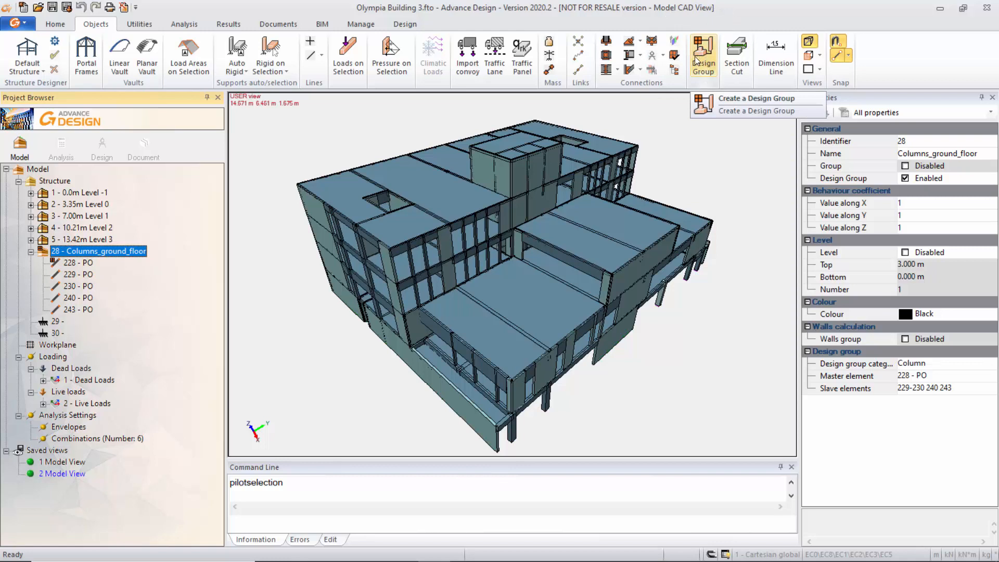
Examine the concrete design properties of column 228, from concrete cover and cracking to column calculation and fire verification.
left_click(70, 265)
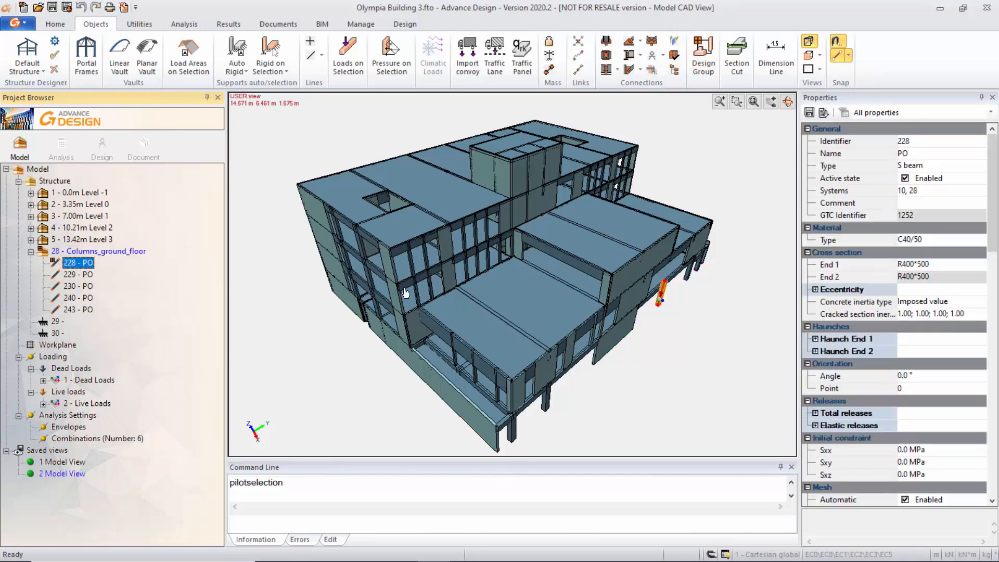
left_click_drag(992, 203, 995, 368)
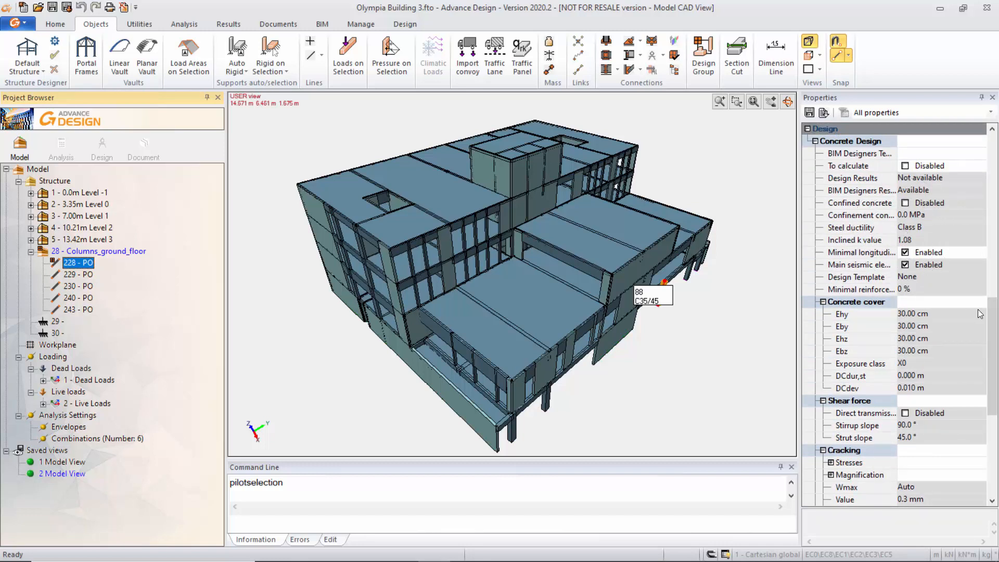
left_click_drag(994, 323, 996, 383)
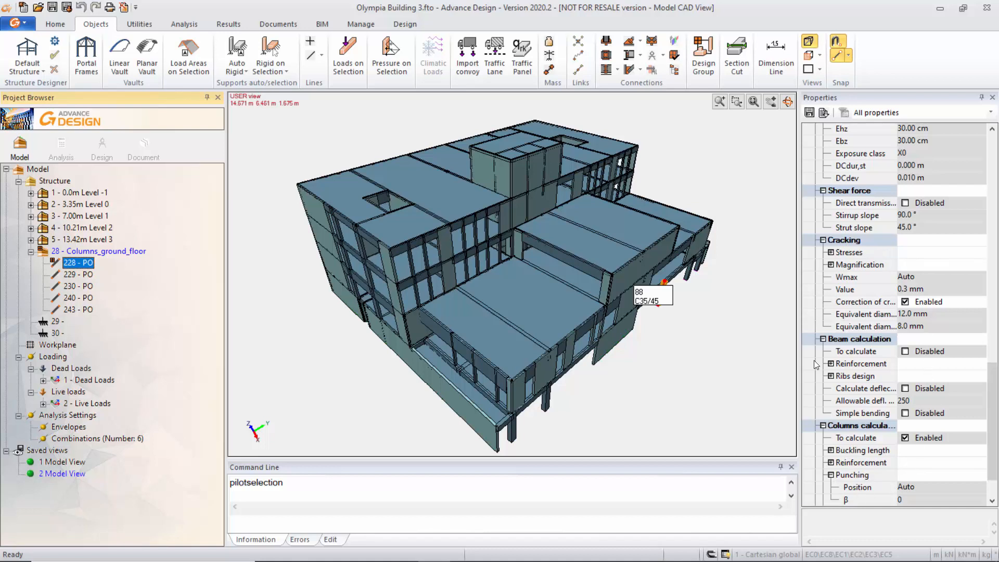
scroll(991, 471, "down", 2)
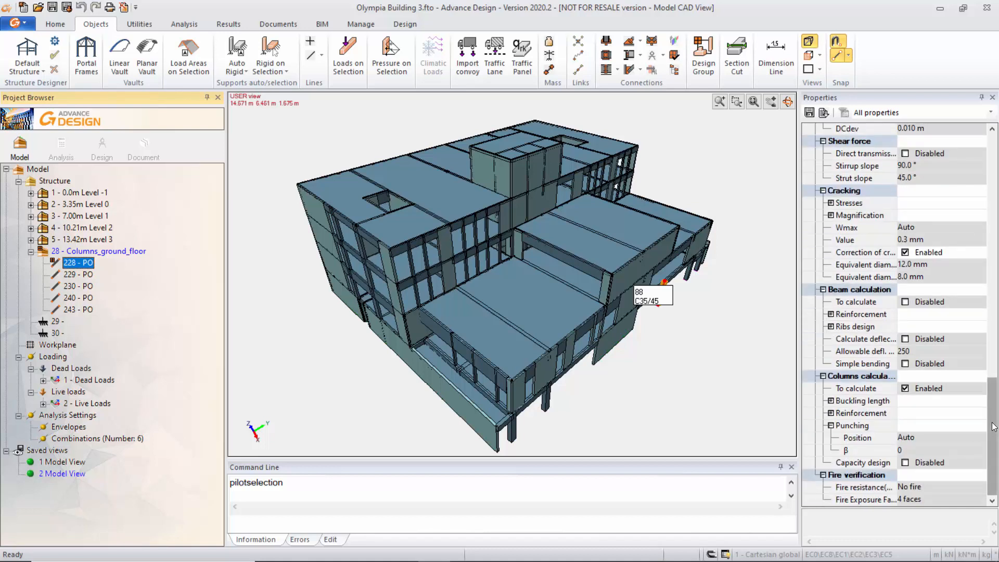
left_click_drag(994, 431, 995, 403)
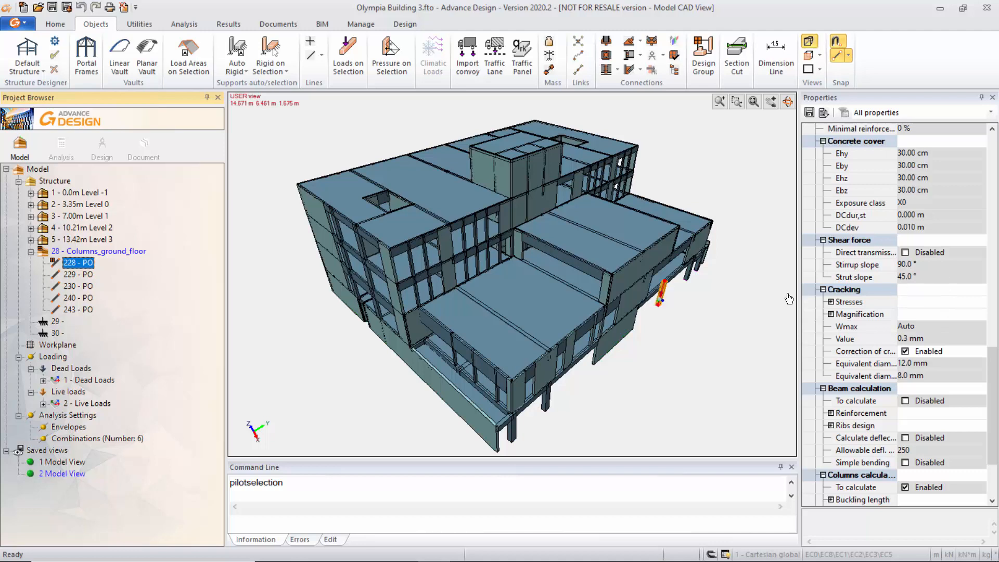
left_click_drag(991, 368, 979, 321)
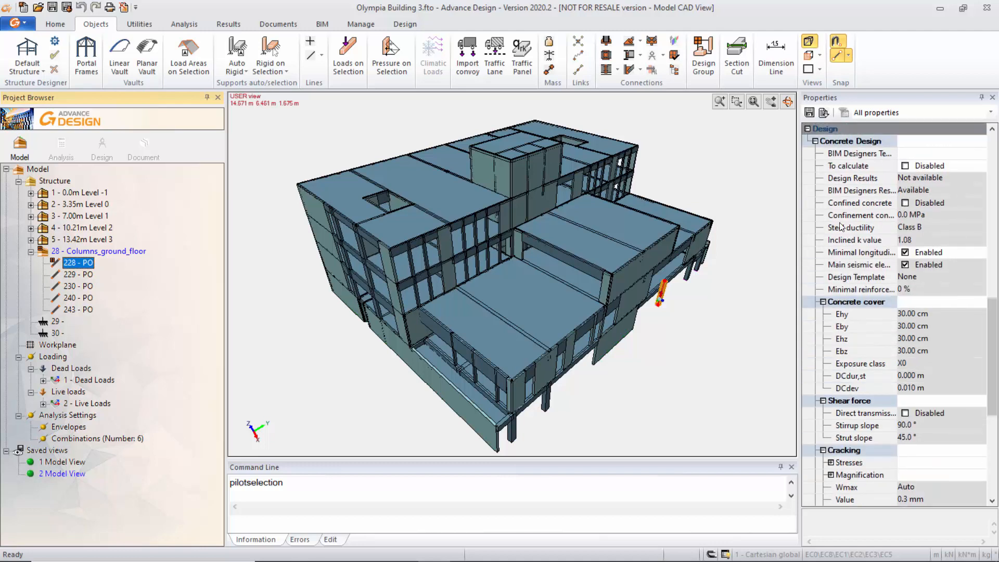
Inspect the cracking, column calculation and fire verification properties of column 222 on the 0.0m Level -1, and clear the selection.
left_click(32, 193)
left_click(49, 215)
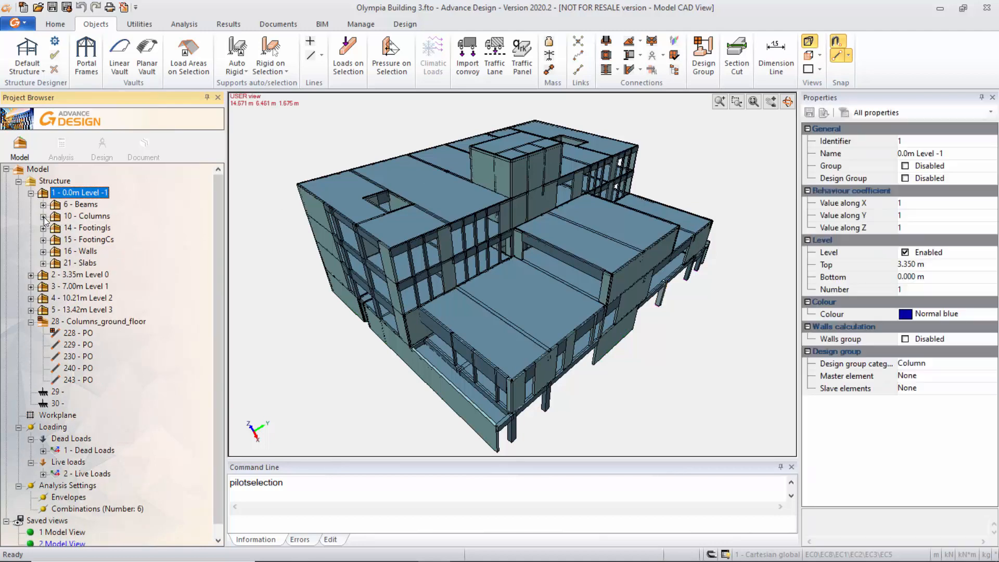
left_click(84, 193)
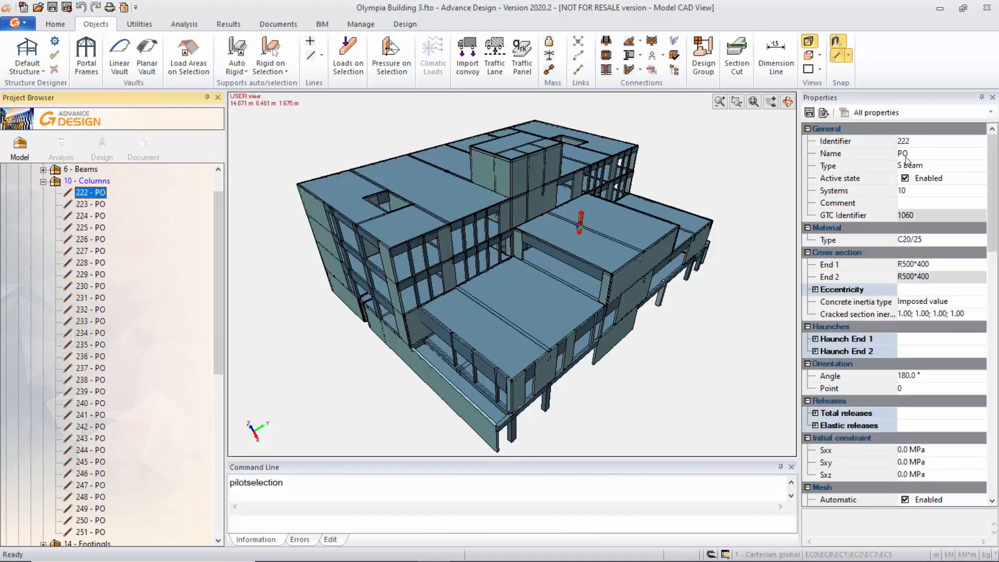
scroll(978, 460, "down", 10)
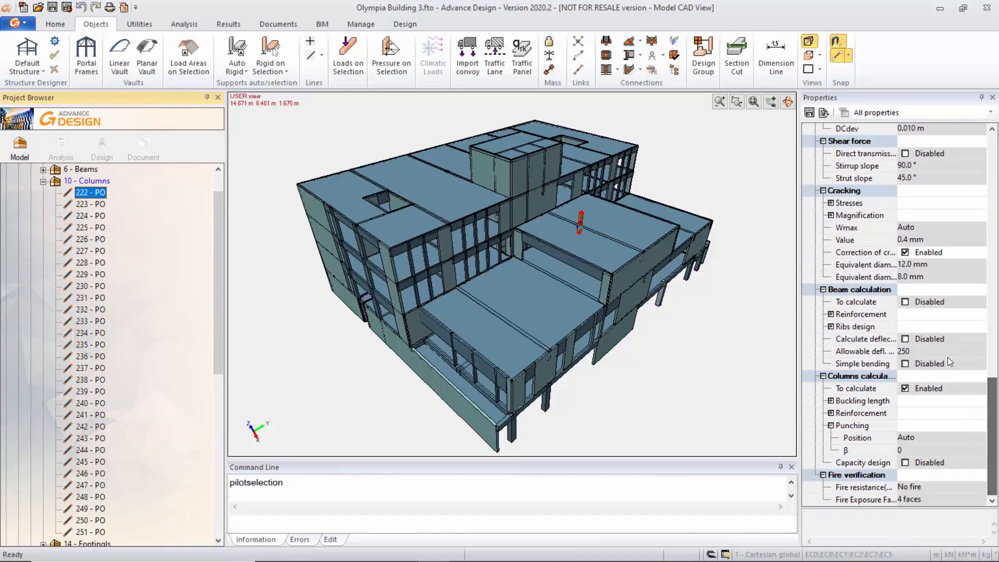
key("ctrl")
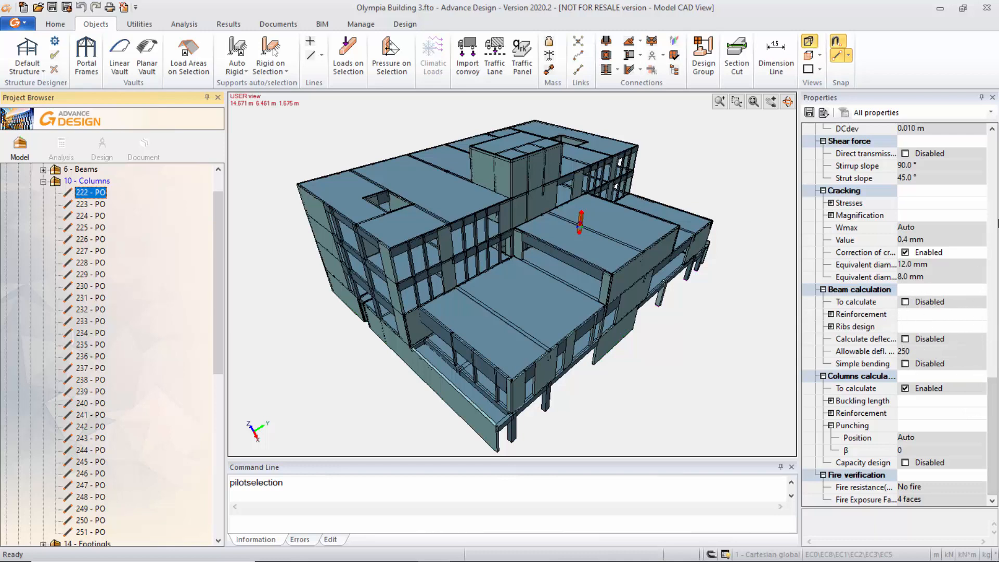
key("Escape")
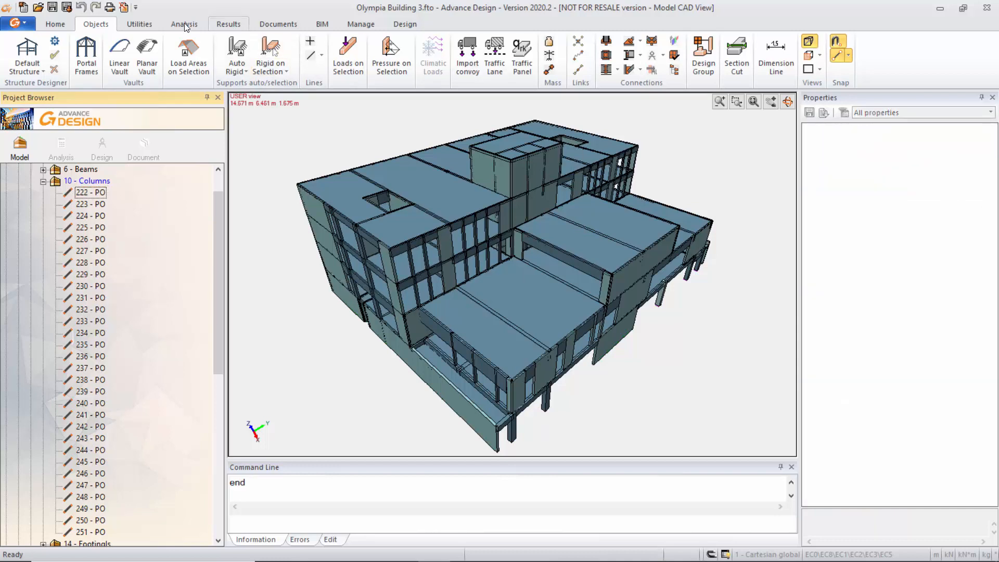
Open the reinforced concrete design settings and examine the strength options for fire verification.
left_click(193, 26)
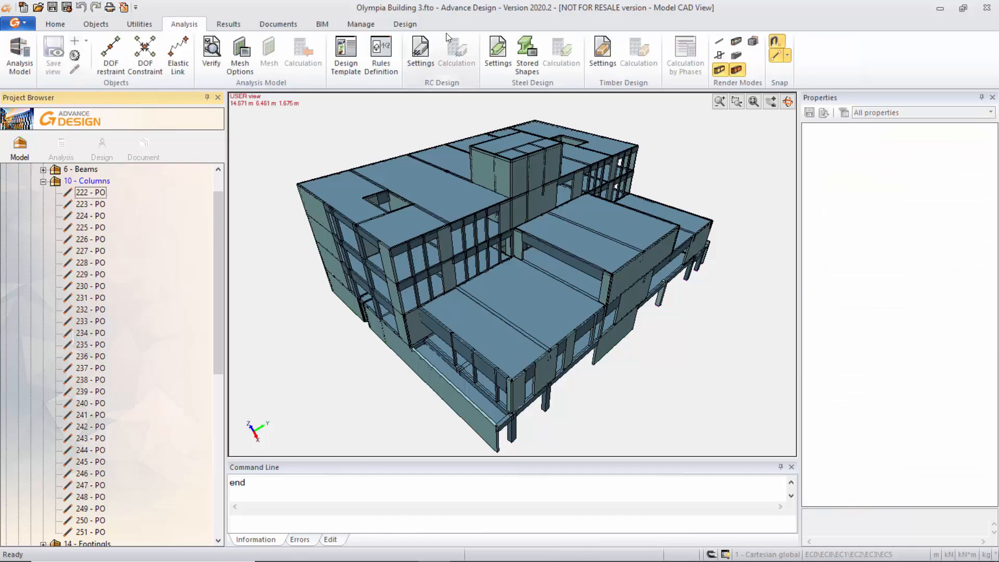
left_click(424, 62)
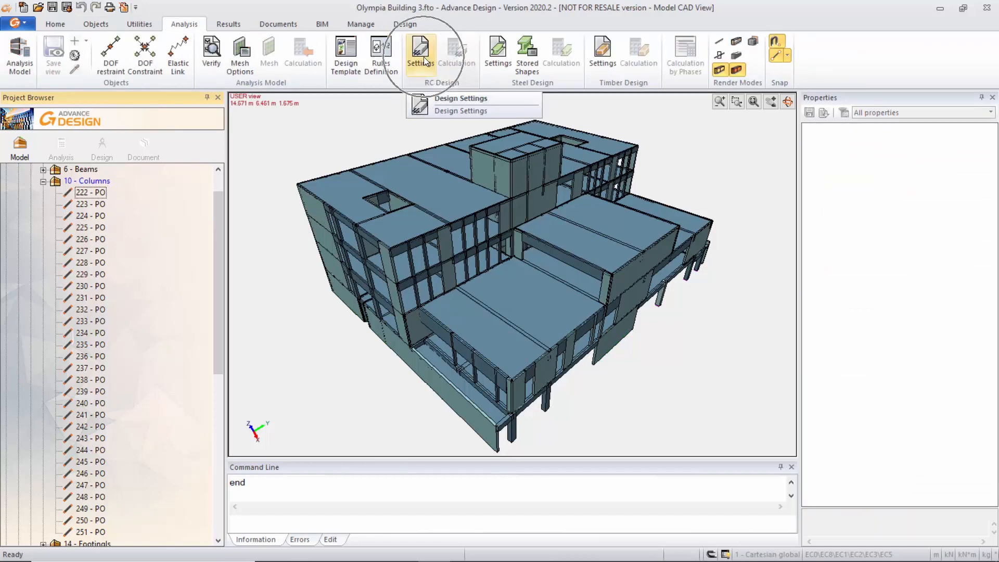
left_click(449, 115)
left_click_drag(545, 31, 510, 34)
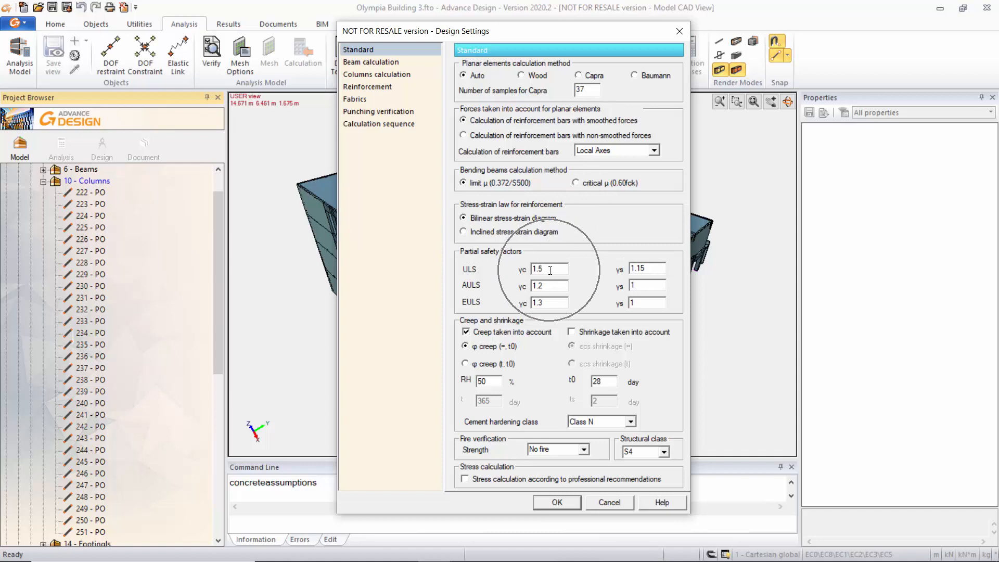
left_click(584, 450)
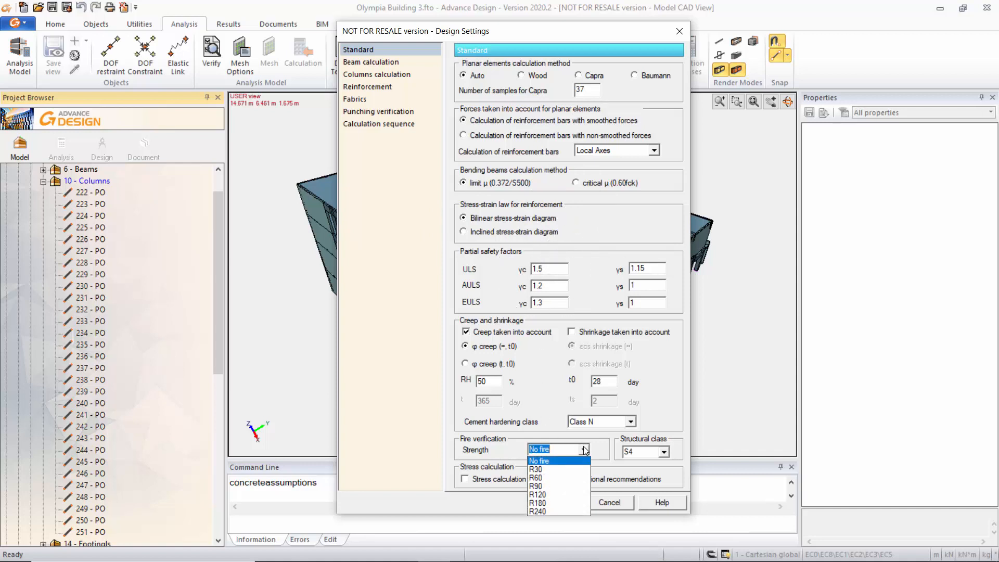
left_click(584, 449)
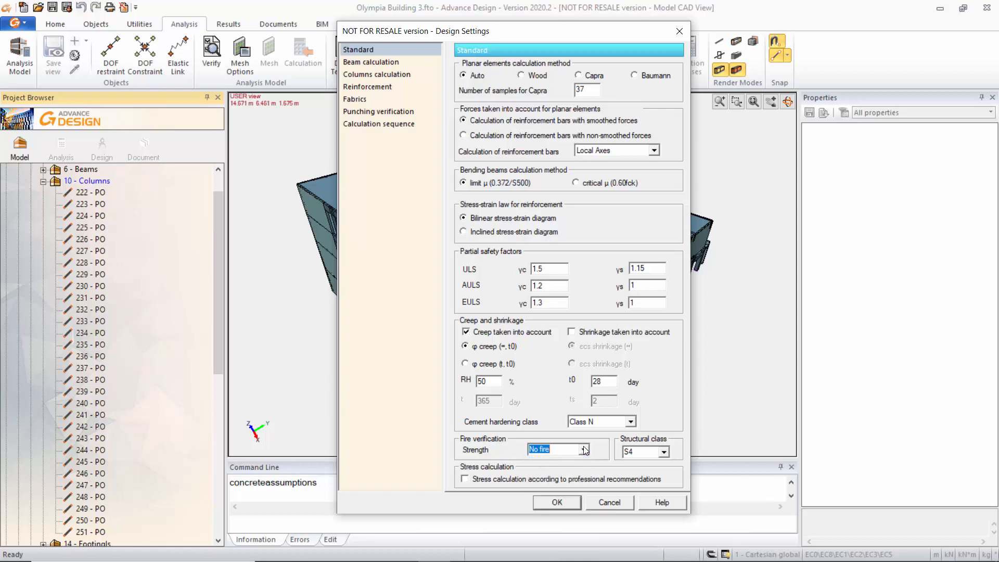
left_click(585, 449)
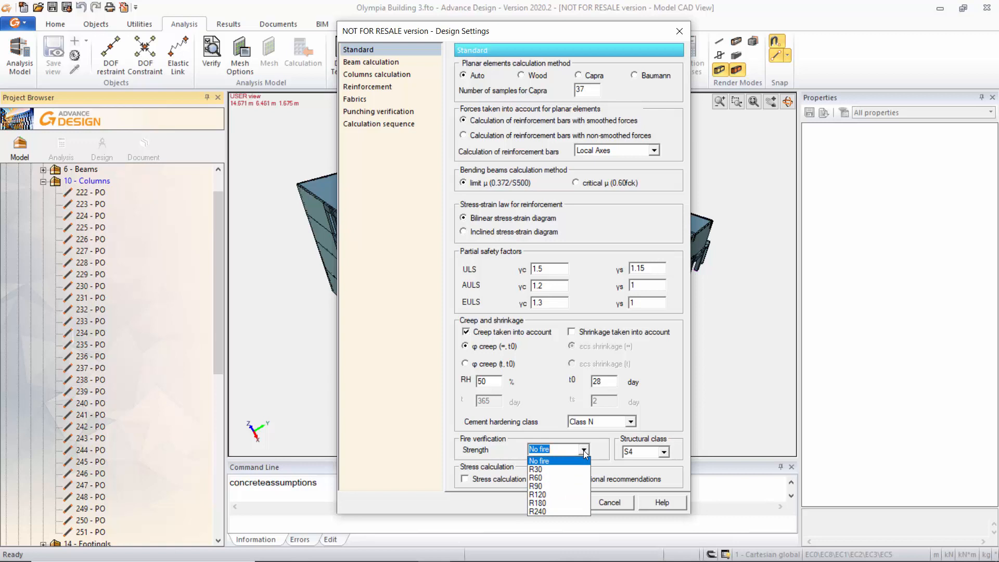
left_click(585, 451)
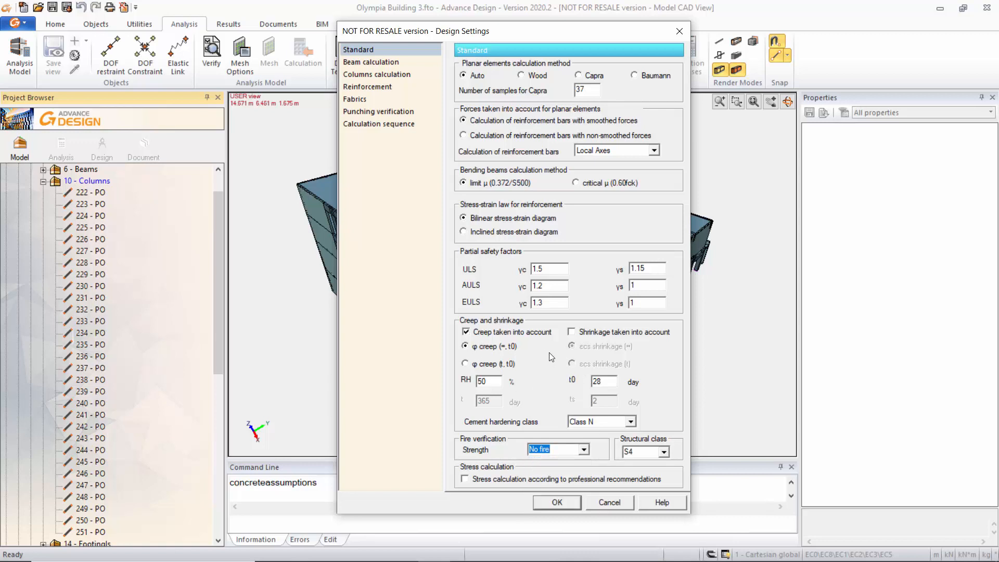
Examine the beam calculation settings for the number of bars per layer and the number of layers.
key("ctrl")
key("ctrl")
key("ctrl")
key("ctrl")
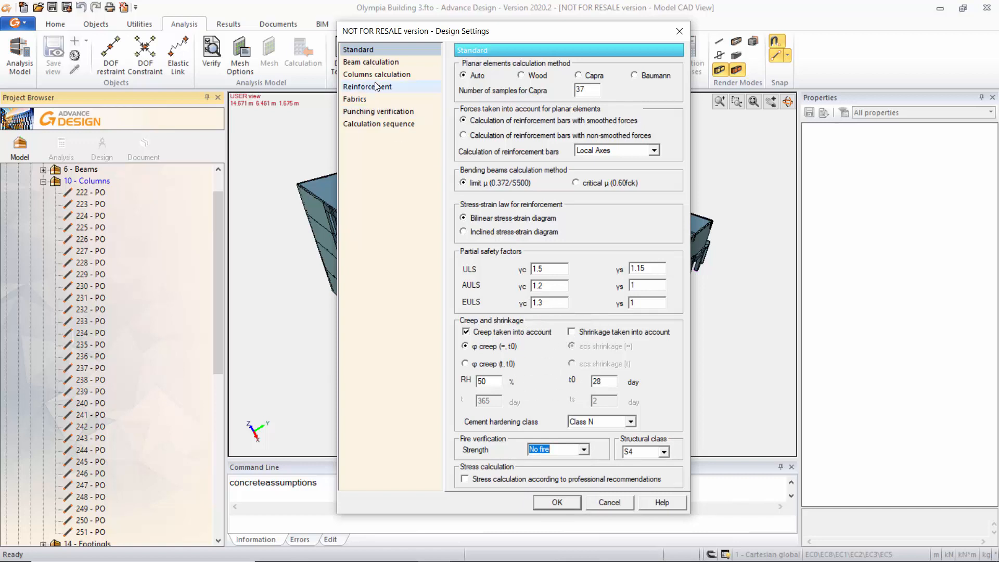
left_click(382, 62)
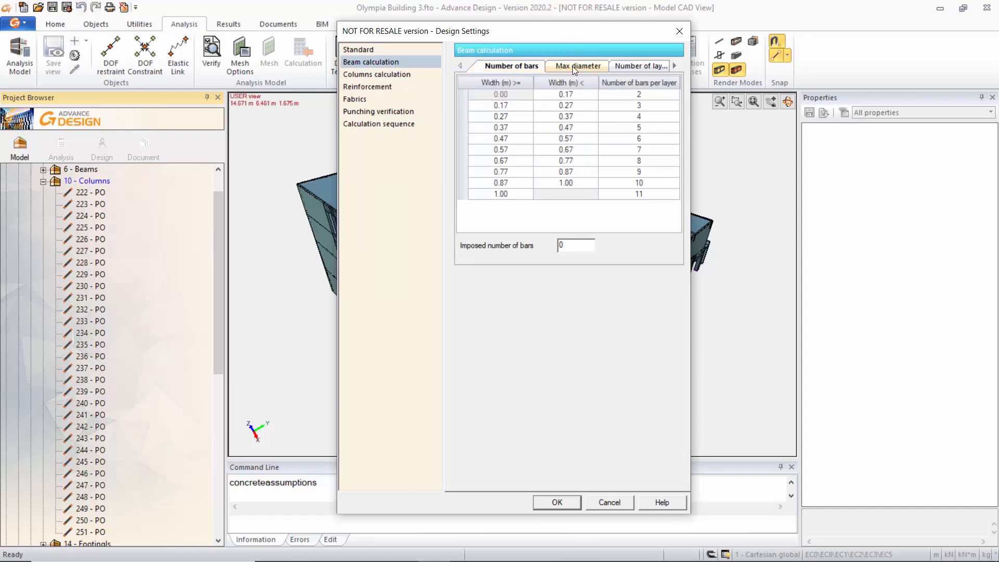
left_click(645, 66)
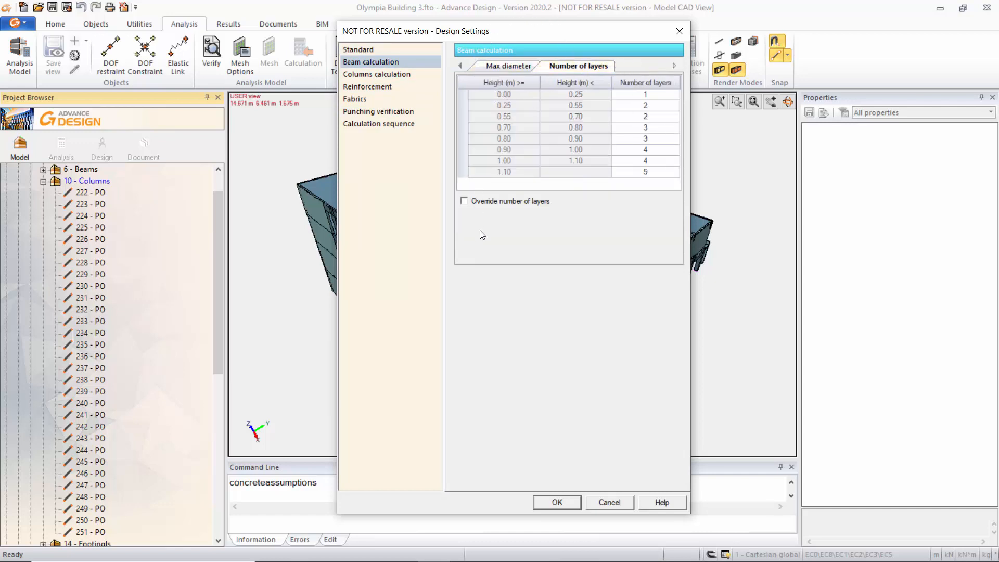
Examine the columns calculation settings, covering the calculation method and the buckling options.
left_click(400, 75)
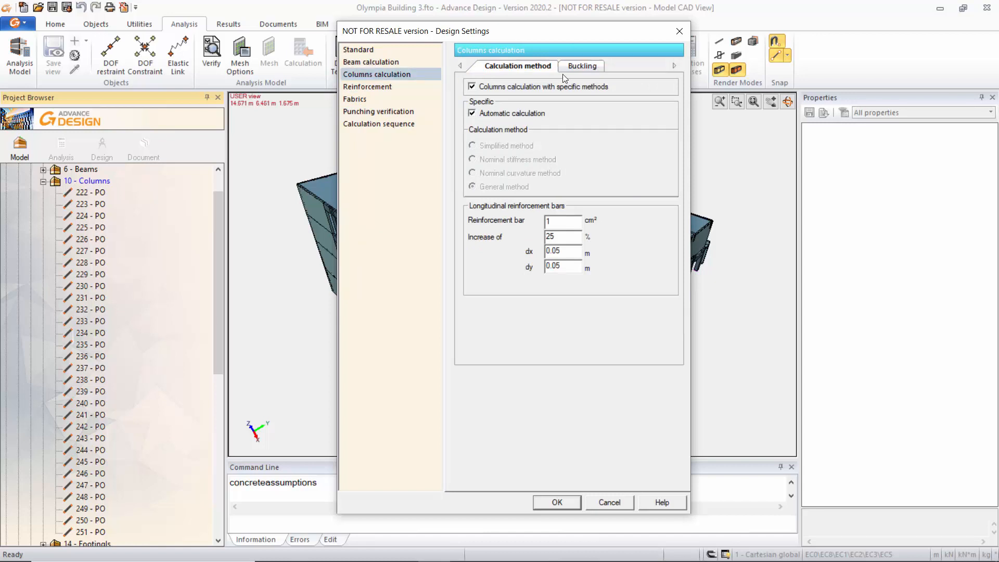
left_click(579, 67)
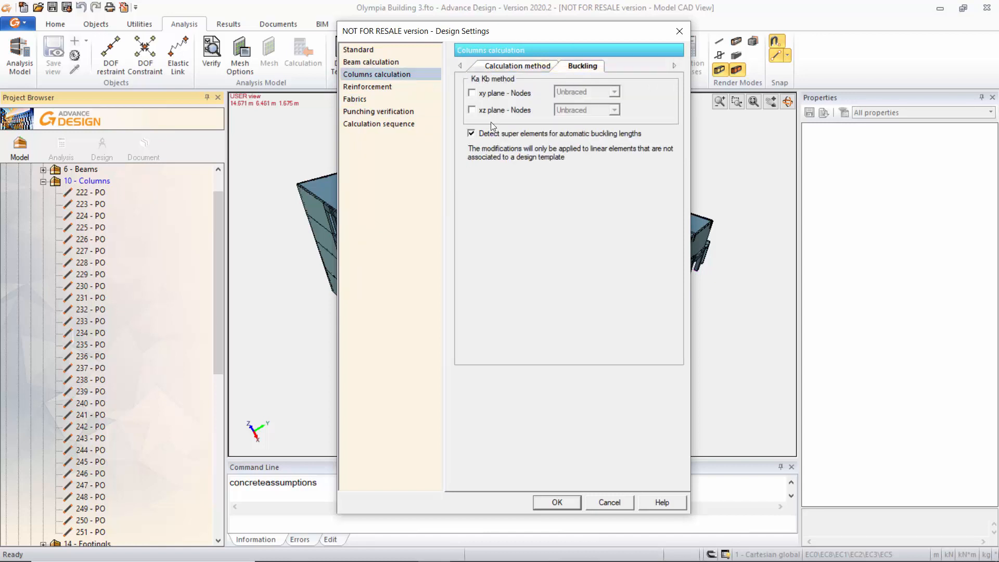
key("ctrl")
Review the reinforcement, fabrics, punching verification and calculation sequence settings, then close the design settings without changes.
left_click(395, 87)
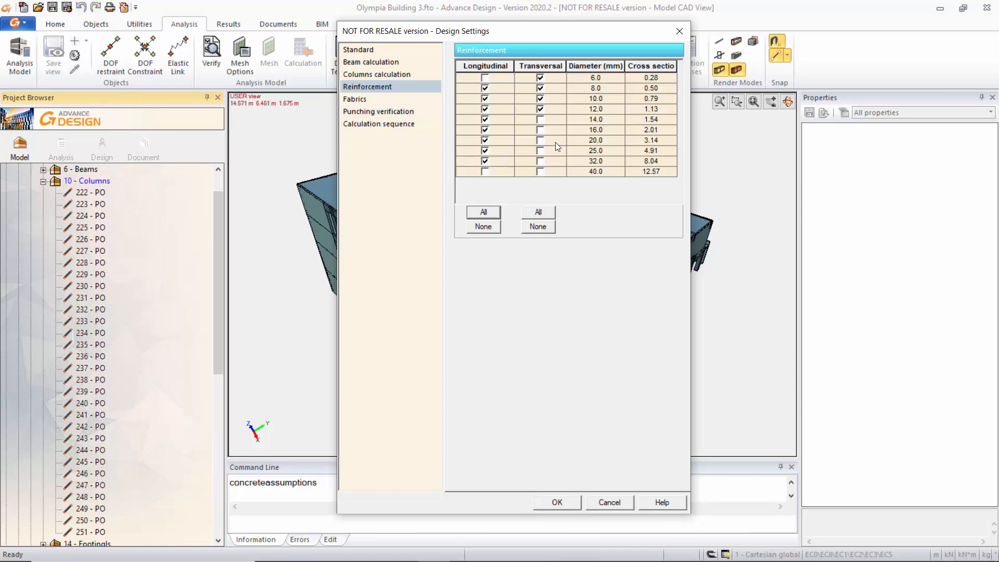
key("ctrl")
key("ctrl")
left_click(359, 99)
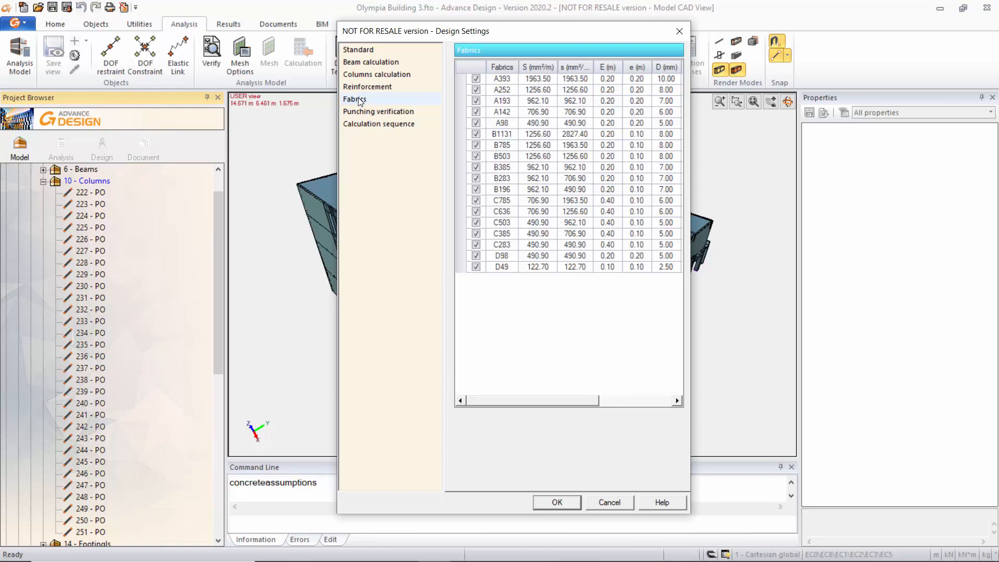
left_click(366, 112)
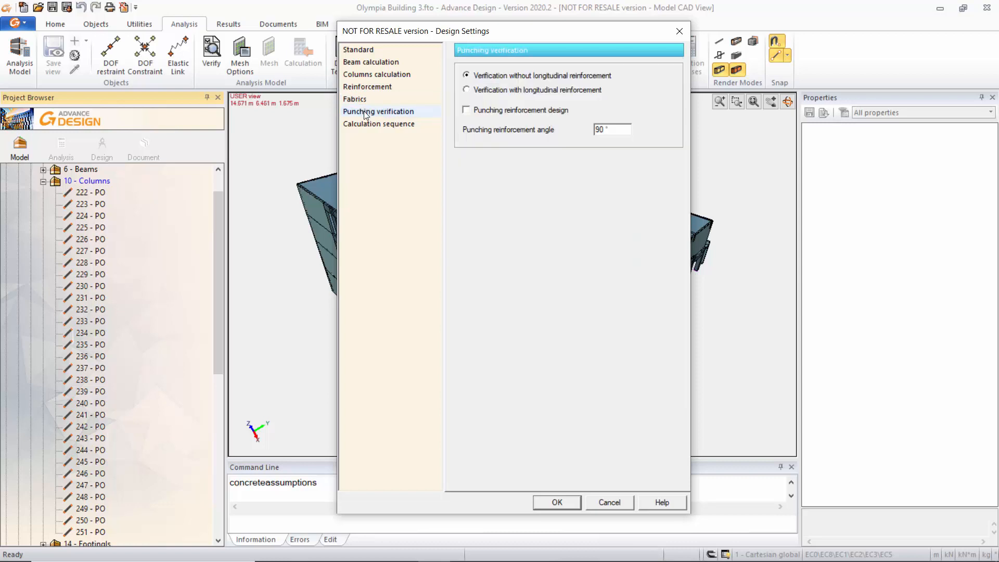
left_click(365, 124)
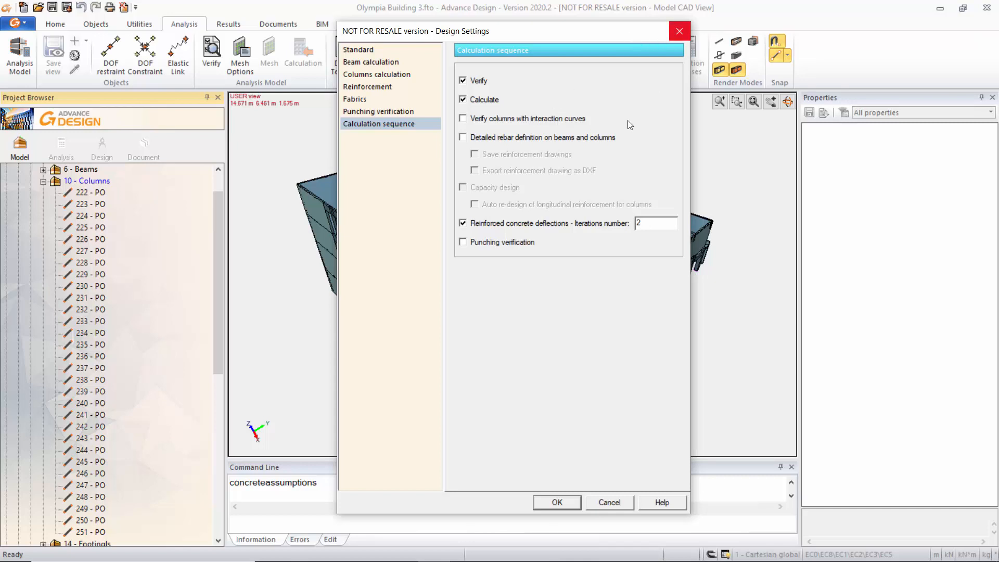
left_click(679, 32)
Inspect the concrete design properties of column 222 and collapse the Columns system of the 0.0m Level -1.
left_click(91, 192)
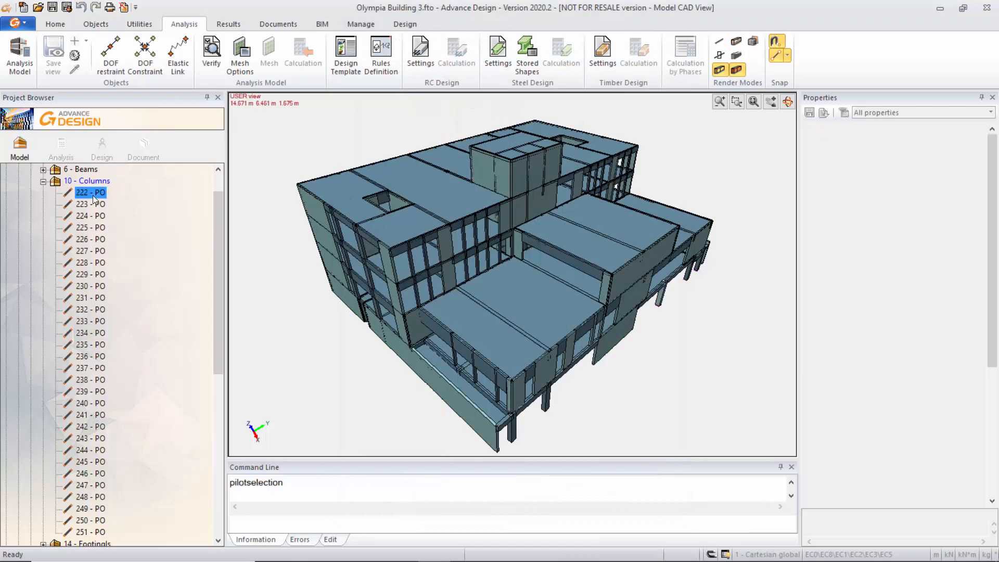
left_click_drag(995, 157, 992, 301)
left_click(929, 304)
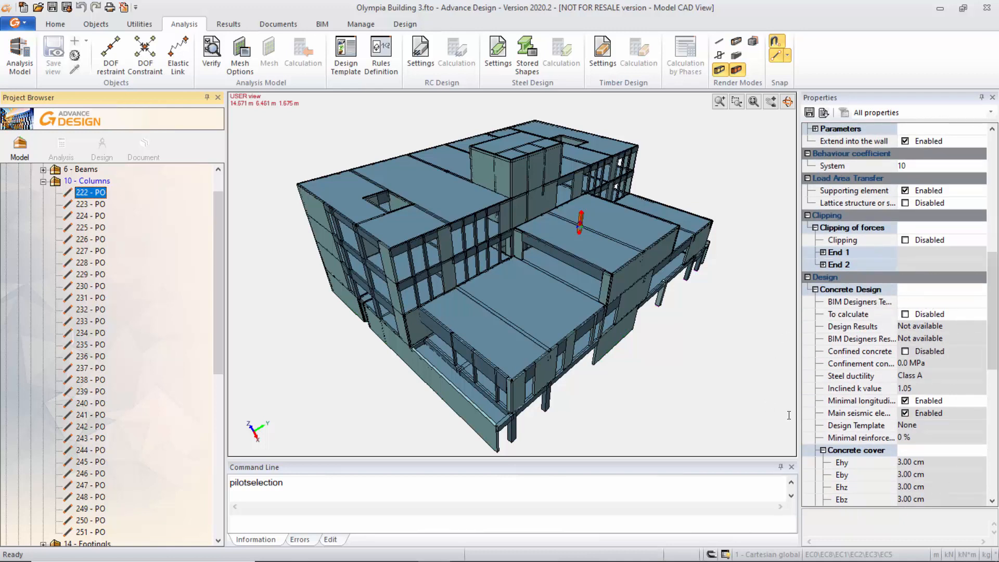
left_click_drag(994, 316, 994, 291)
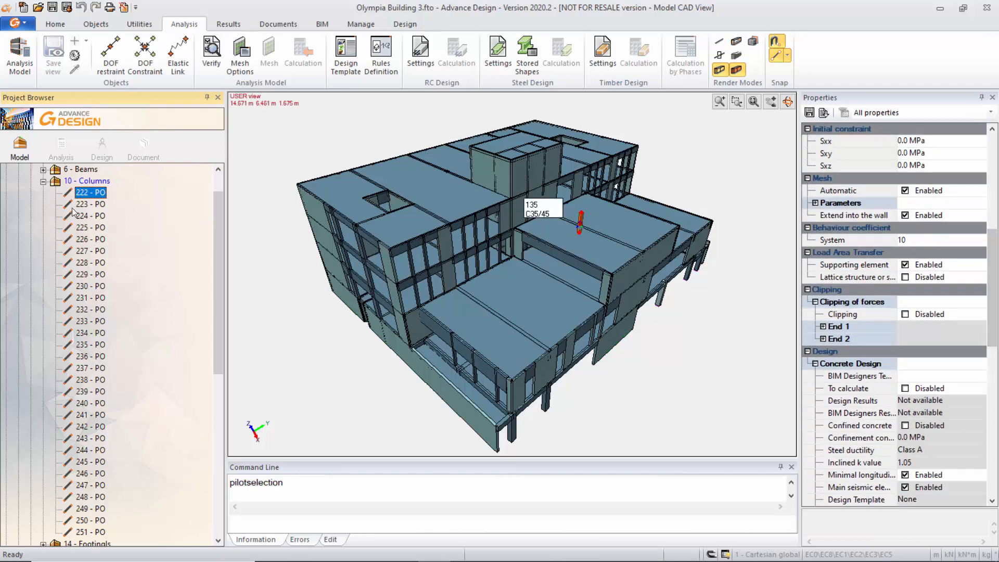
left_click(43, 181)
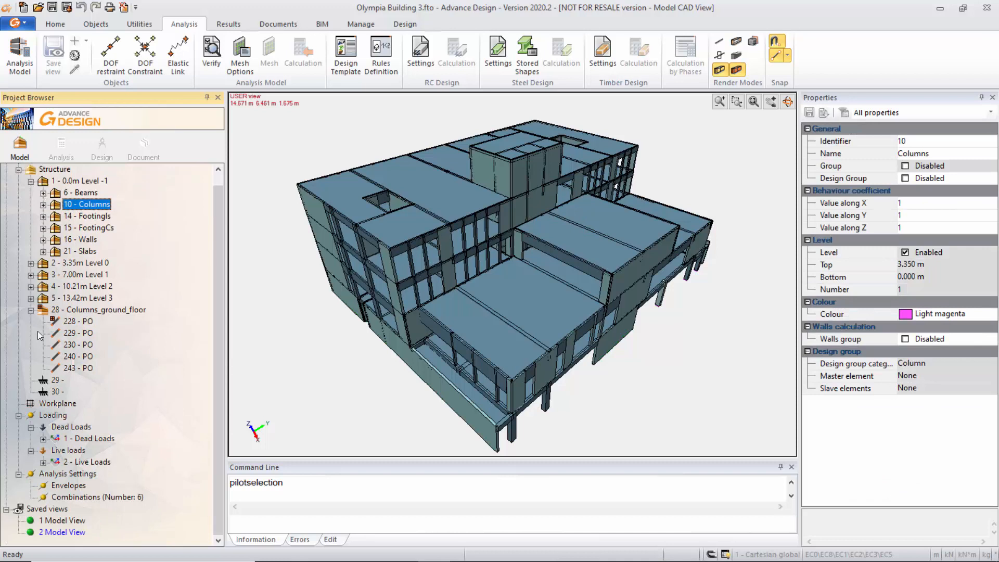
Inspect the Columns_ground_floor design group and compare the properties of its master column 228 and slave column 229.
left_click(75, 312)
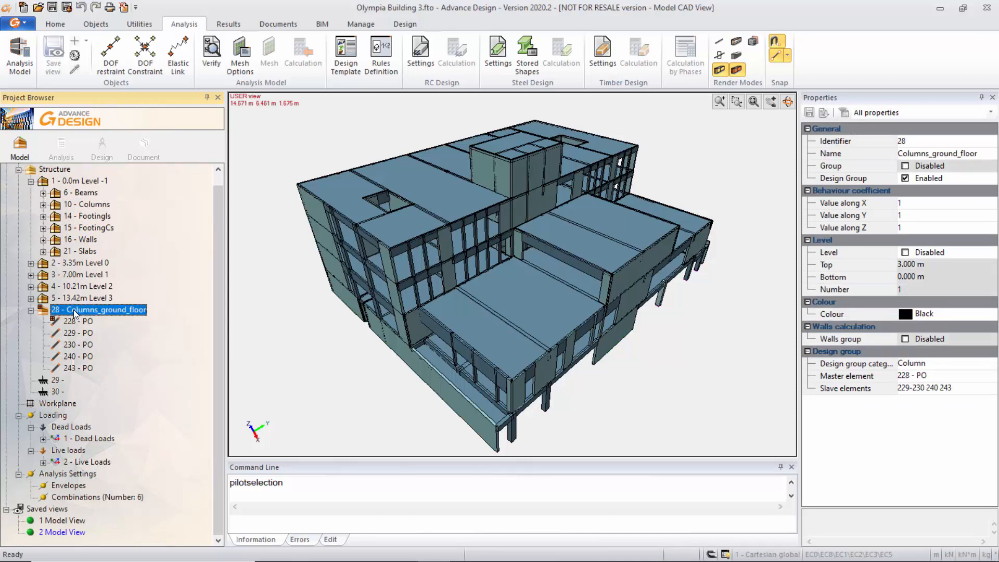
left_click(77, 321)
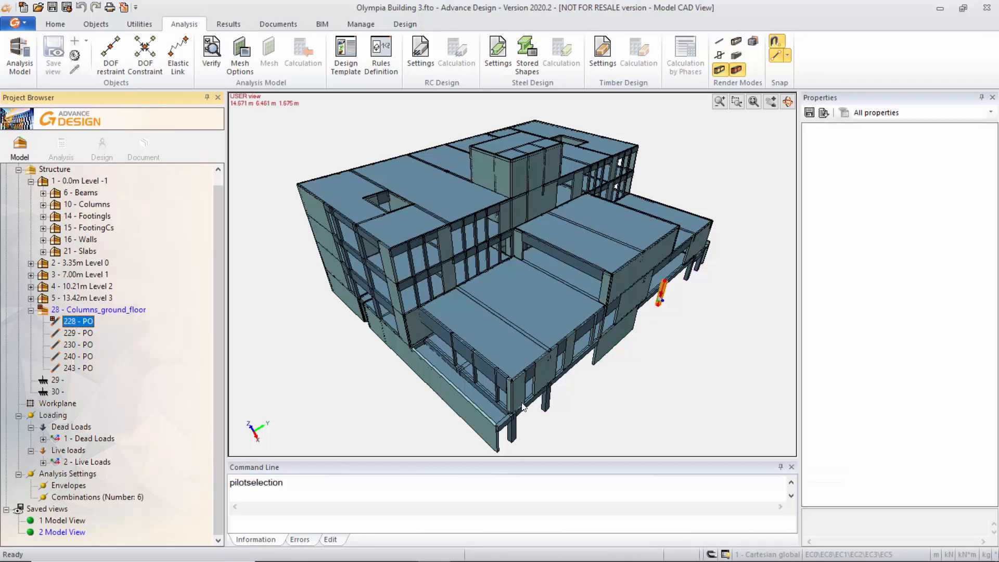
left_click(78, 333)
left_click_drag(994, 237, 997, 492)
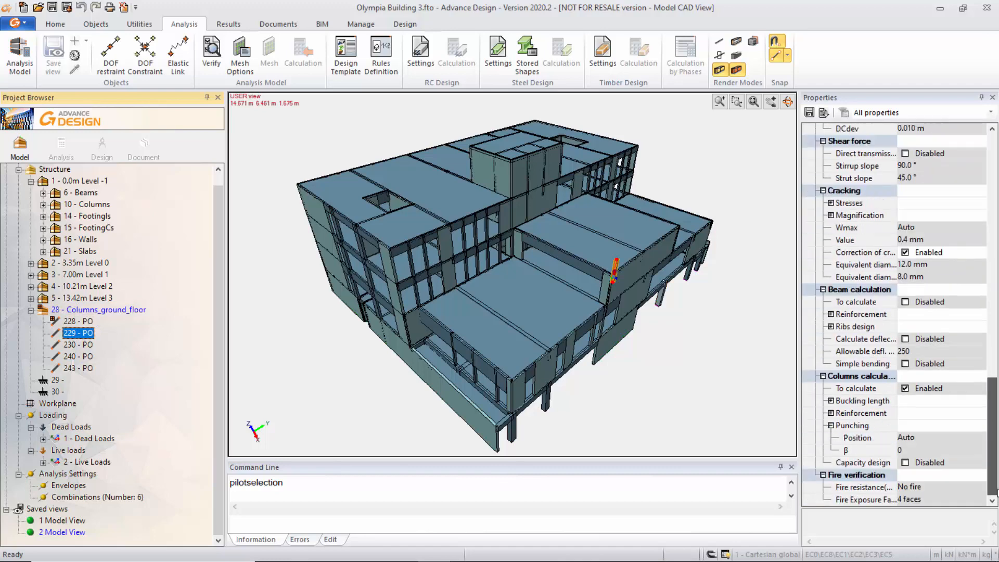
scroll(985, 360, "up", 6)
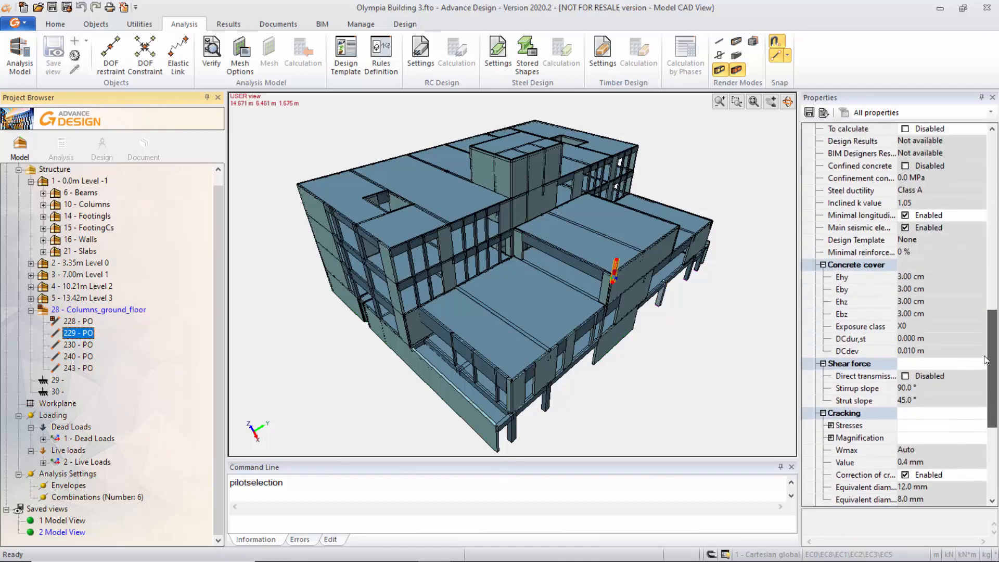
scroll(985, 359, "up", 4)
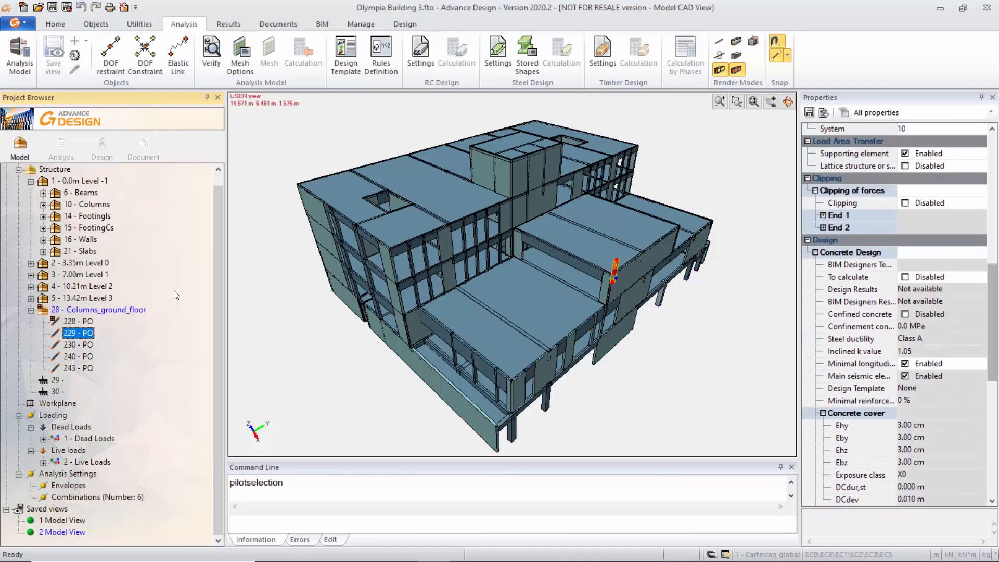
left_click(83, 322)
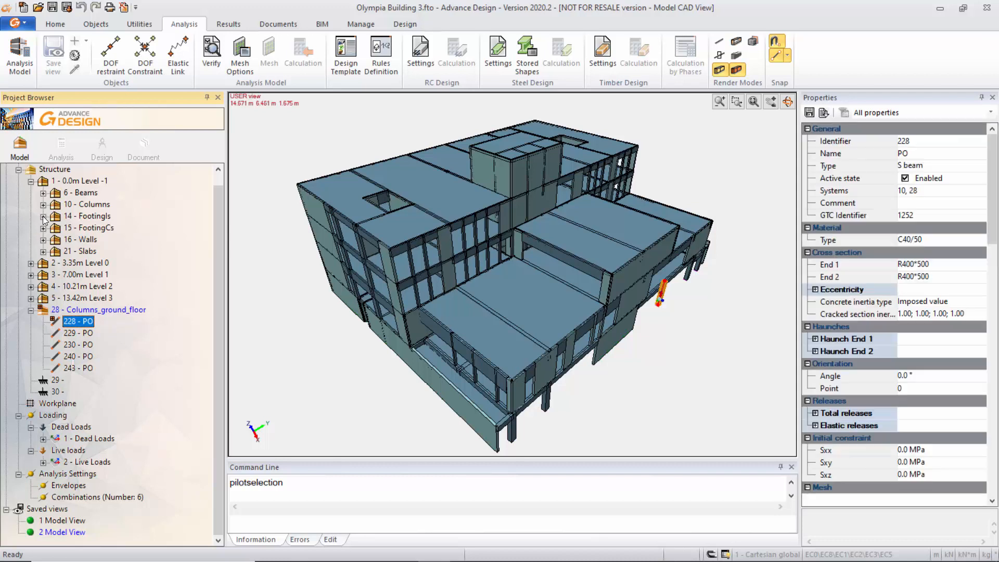
Expand the FootingIs system and examine the BIM Designers template choices of footing 1.
double_click(84, 216)
left_click(83, 216)
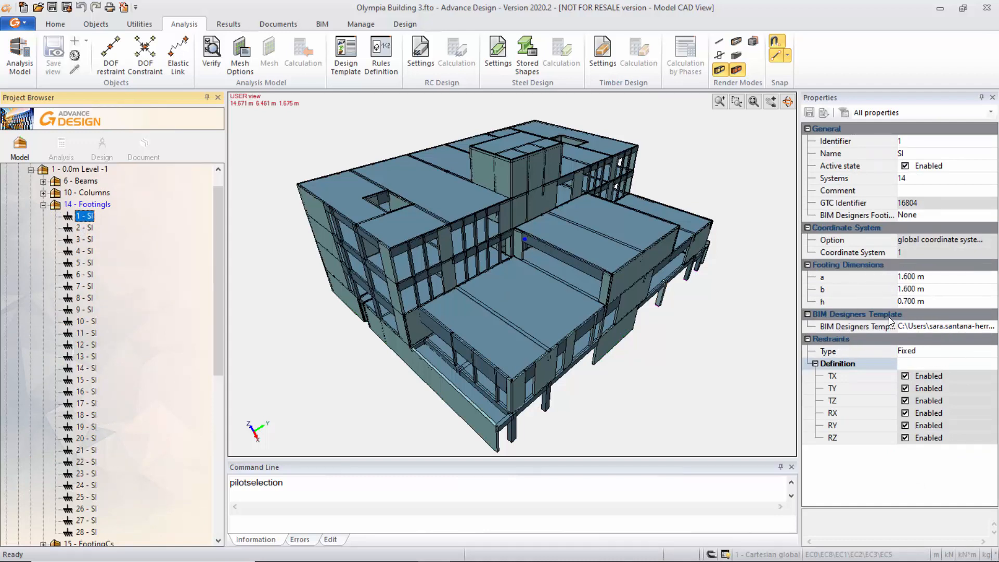
left_click(991, 329)
left_click(991, 329)
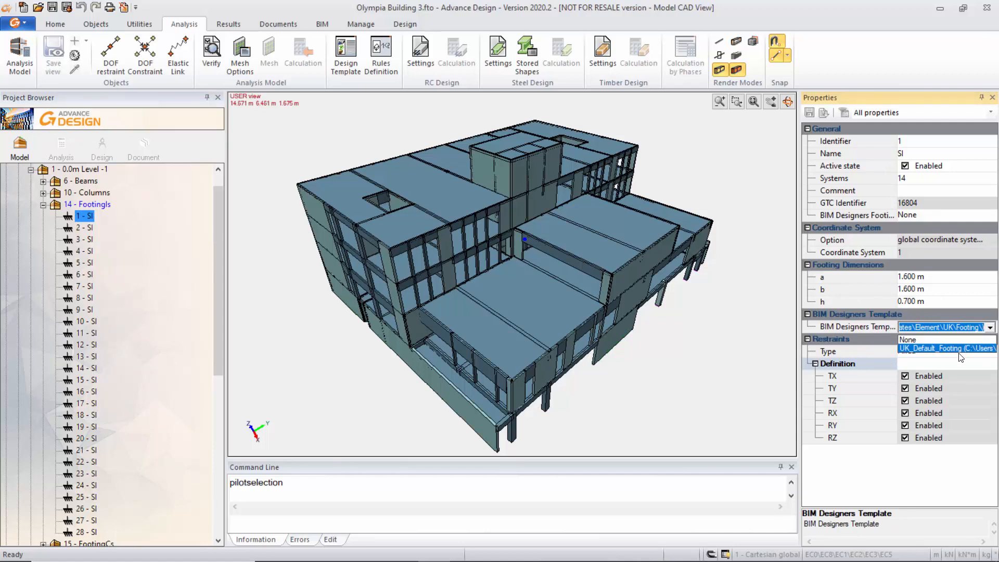
left_click(926, 497)
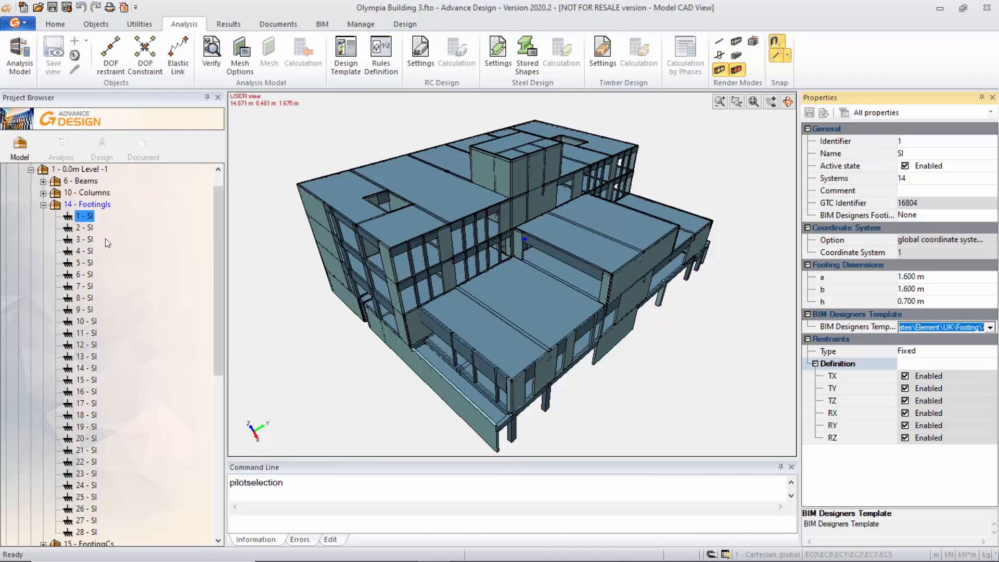
Compare the BIM Designers template property of footings 1 and 2, and collapse the FootingIs system.
left_click(89, 226)
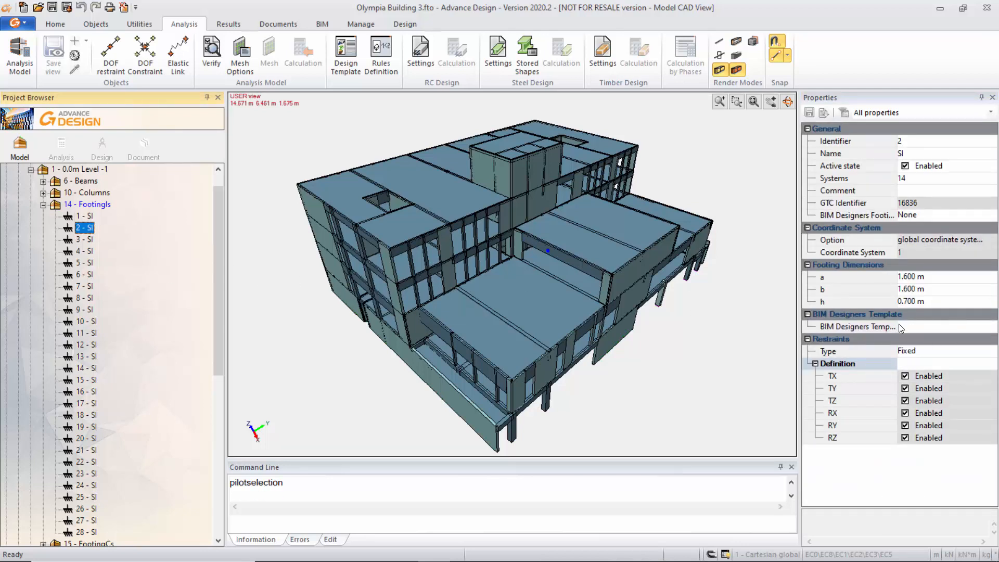
left_click(84, 218)
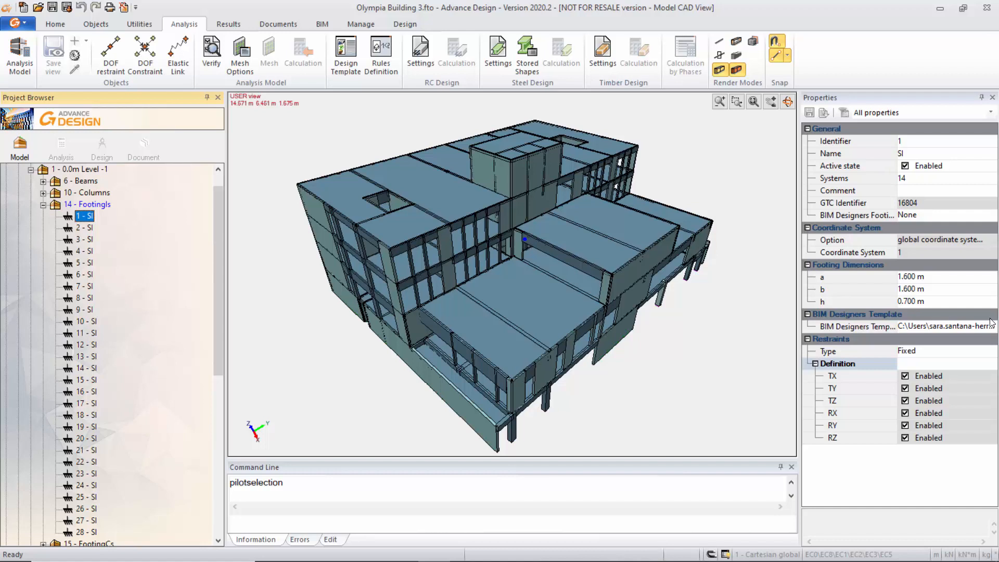
left_click(86, 227)
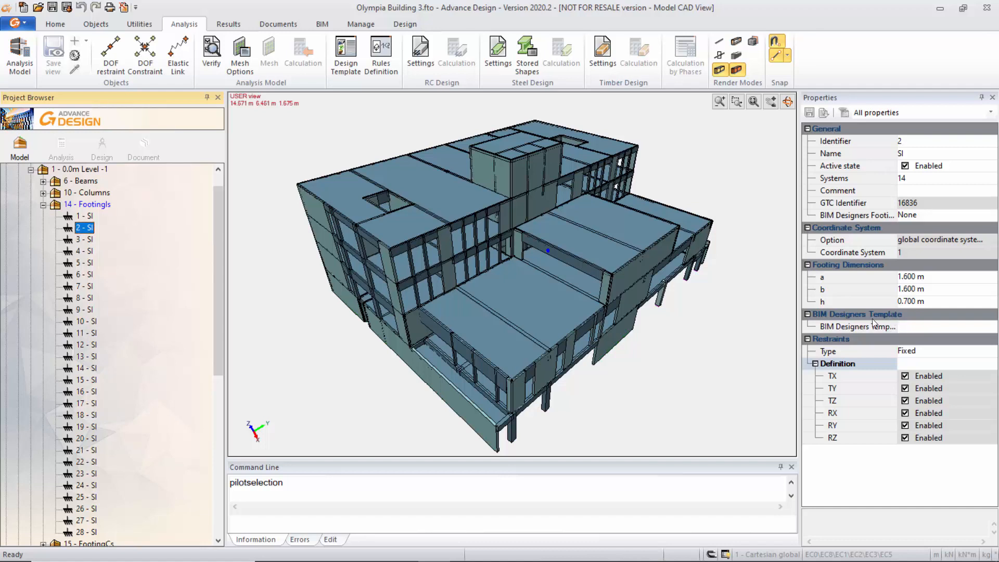
left_click(44, 206)
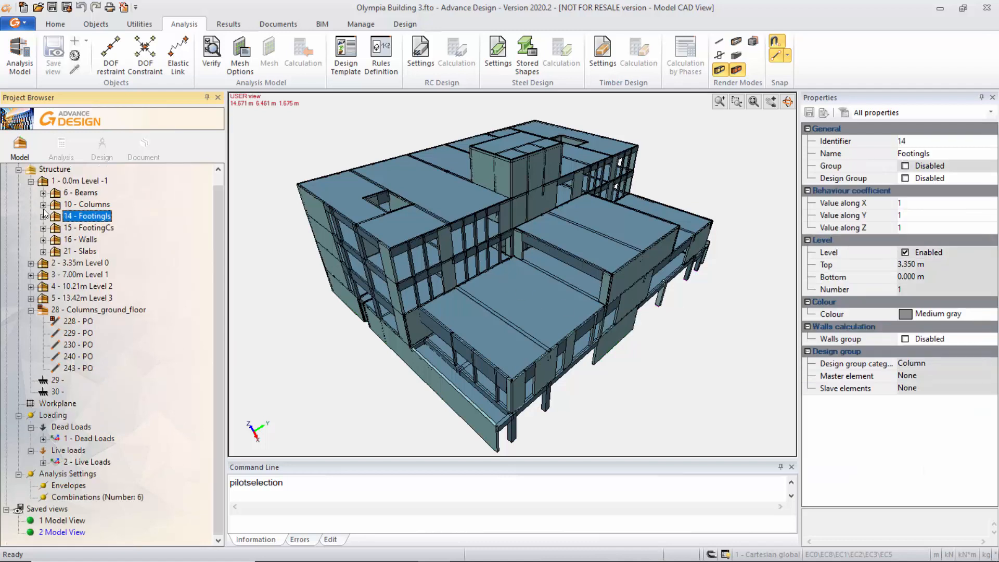
Isolate the Shear Wall G1 group among the walls of the 3.35m Level 0 and fit it in the view.
left_click(31, 263)
left_click(42, 298)
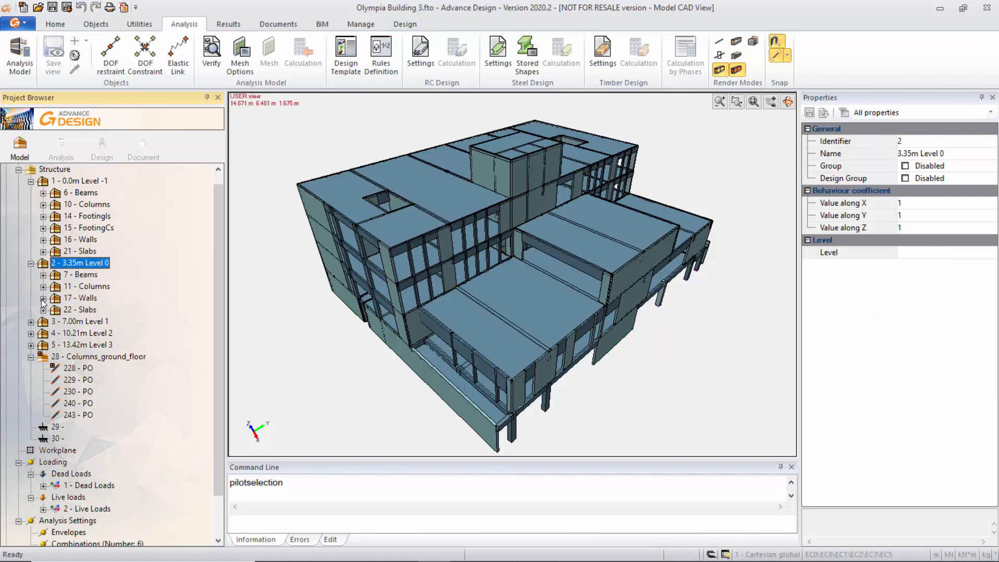
left_click(55, 181)
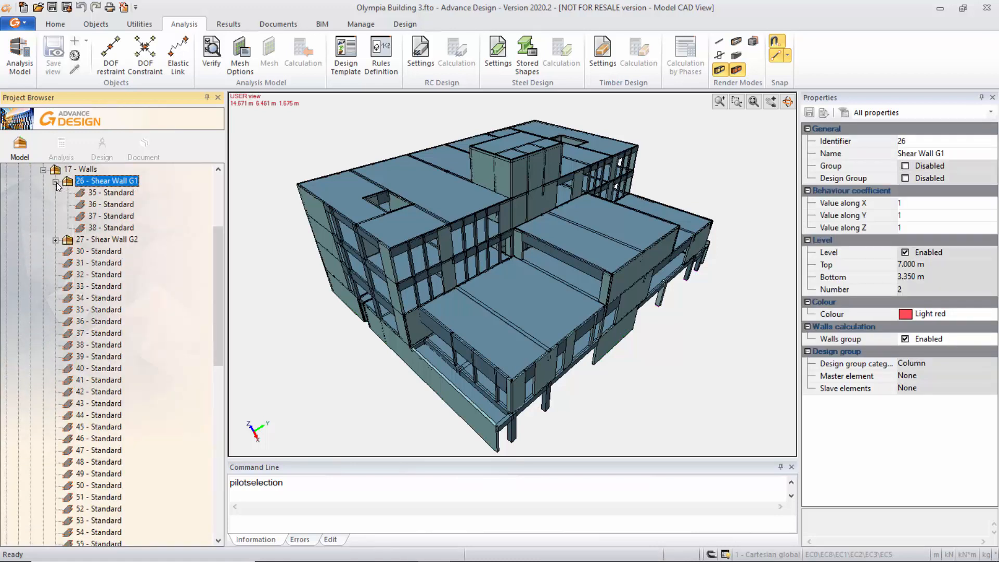
right_click(120, 180)
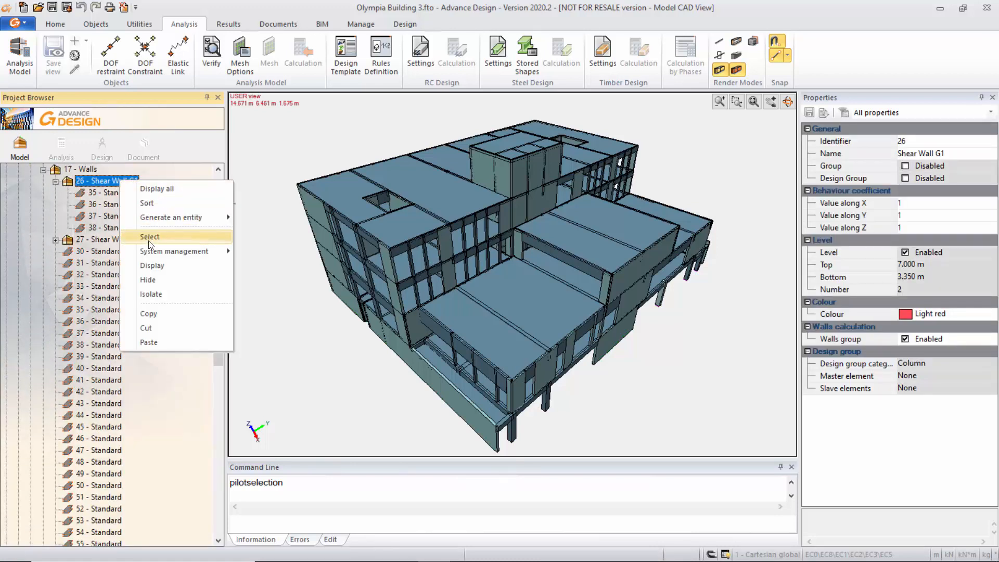
left_click(150, 295)
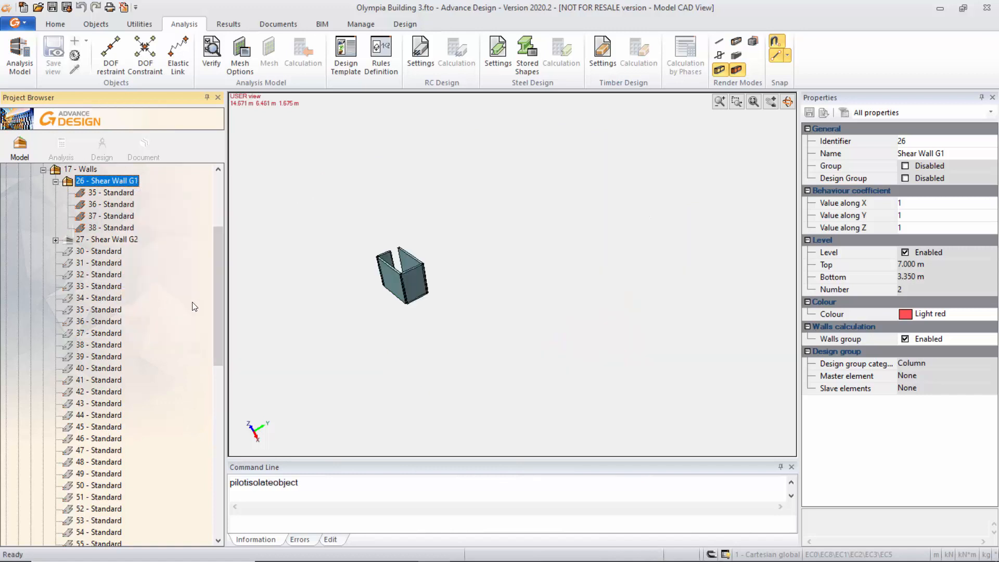
left_click(751, 101)
left_click(751, 102)
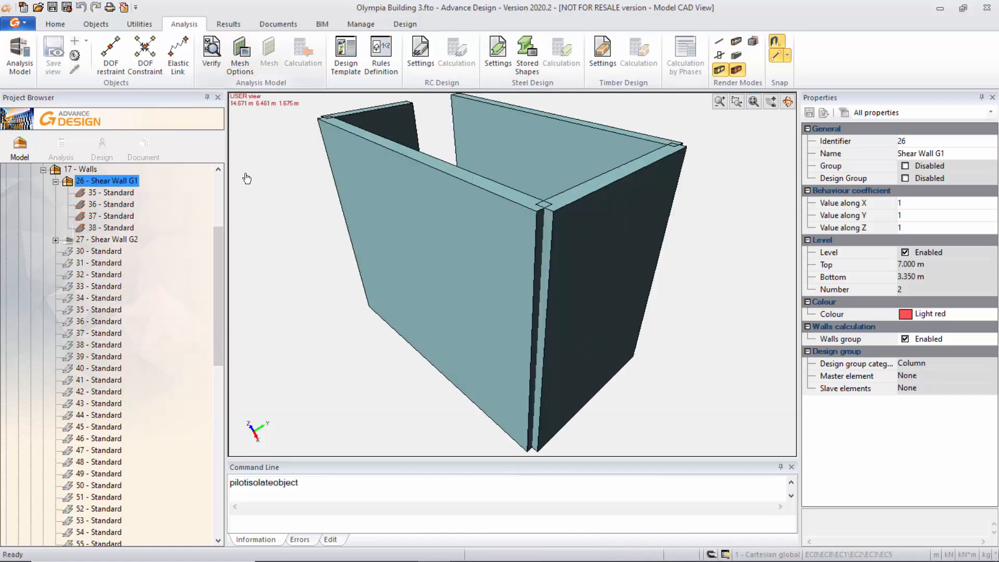
key("ctrl")
key("ctrl")
key("ctrl")
key("ctrl")
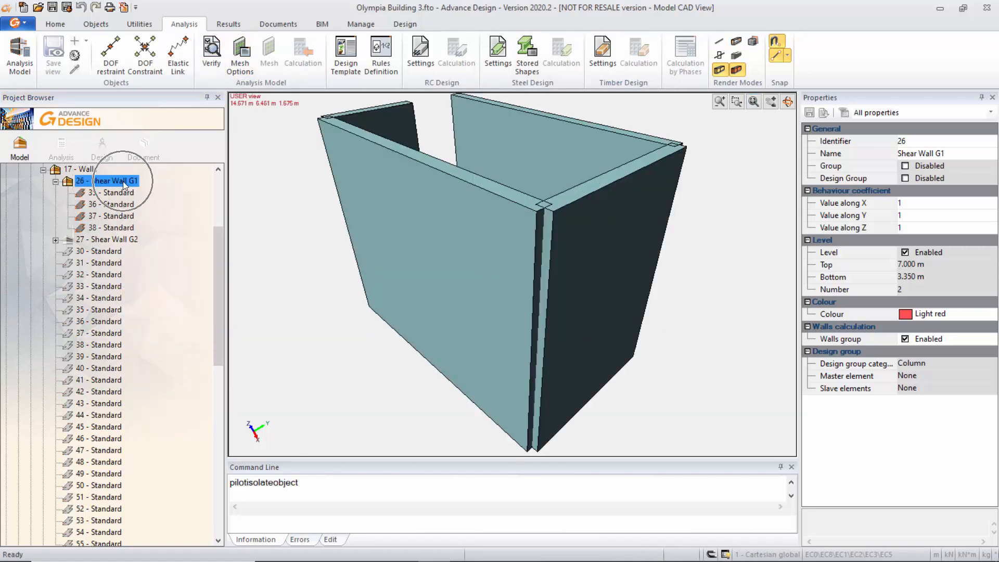
key("ctrl")
key("ctrl")
Isolate the Shear Wall G2 group and expand it to list its walls.
left_click(116, 239)
right_click(117, 241)
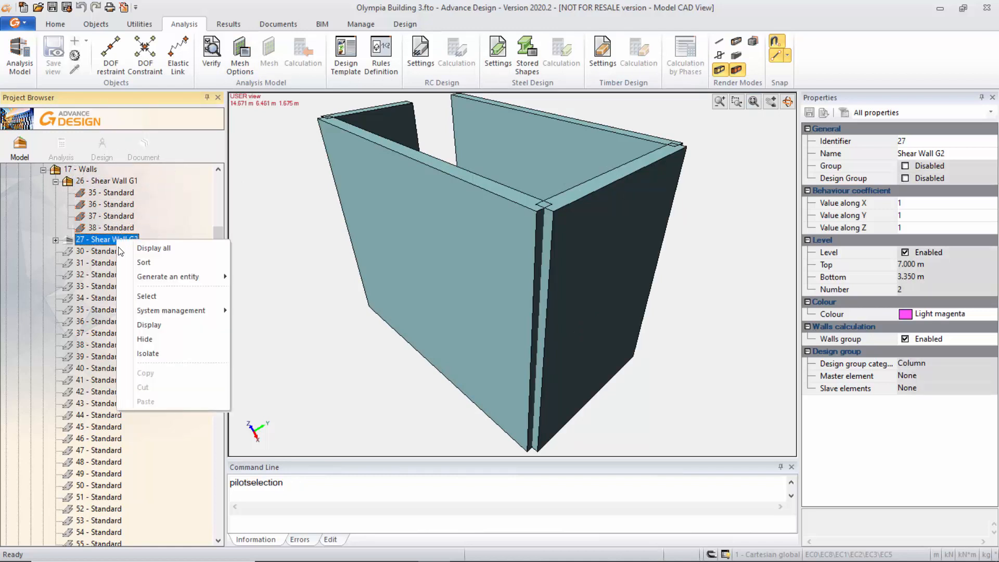
left_click(158, 298)
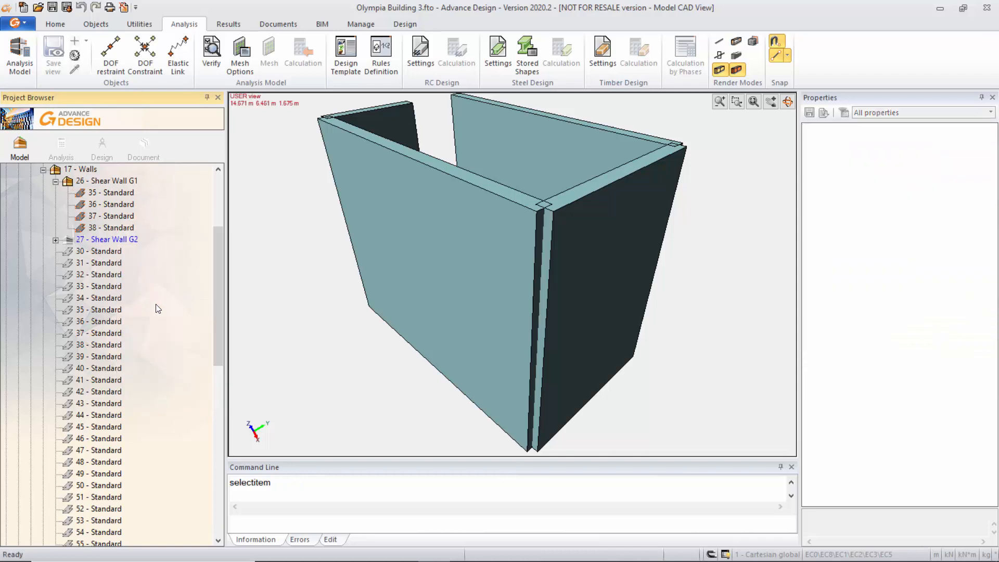
left_click(117, 239)
right_click(117, 240)
left_click(164, 355)
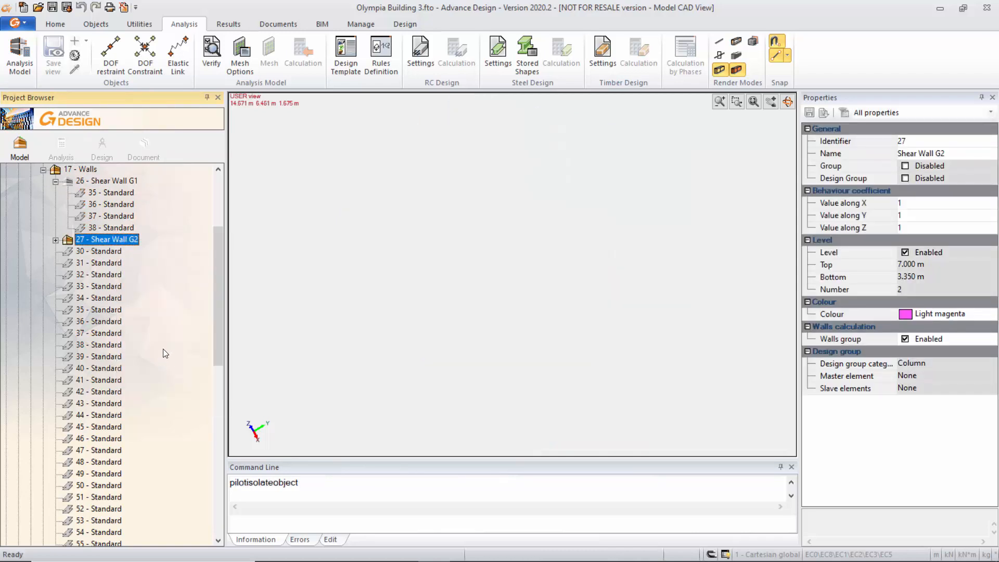
left_click(56, 240)
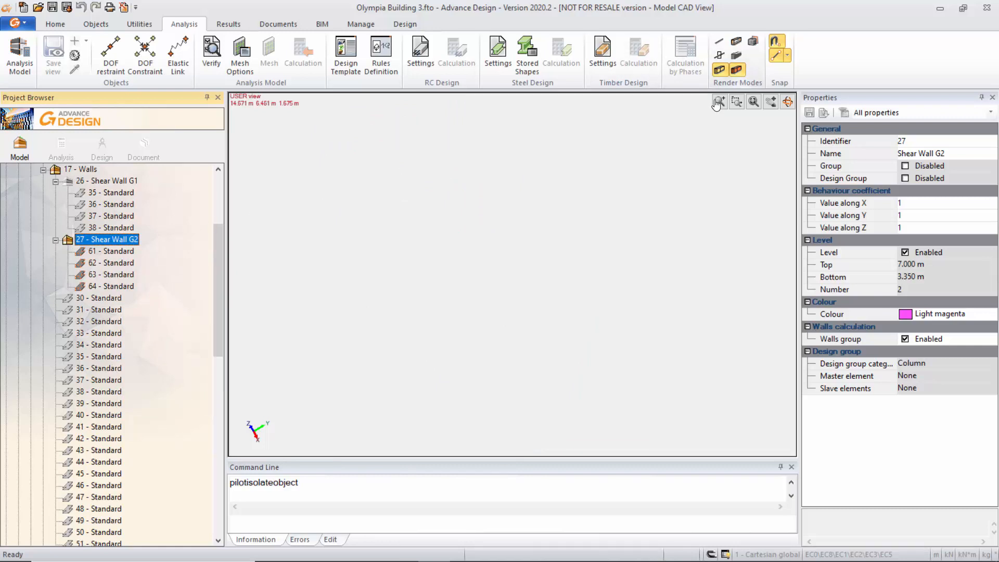
Fit the Shear Wall G2 group in the view and highlight its walls 61 to 64 one by one.
left_click(754, 102)
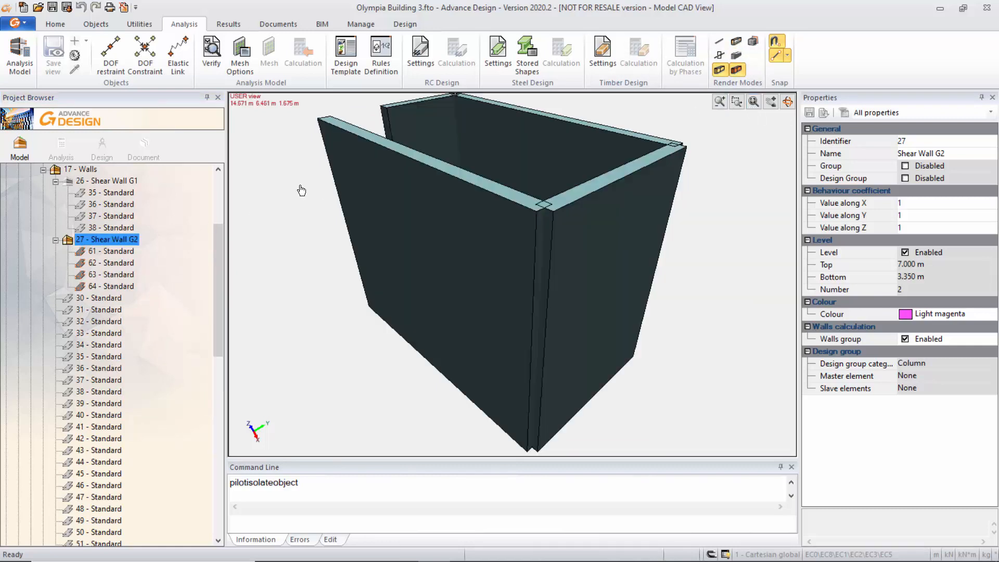
left_click(125, 251)
left_click(124, 263)
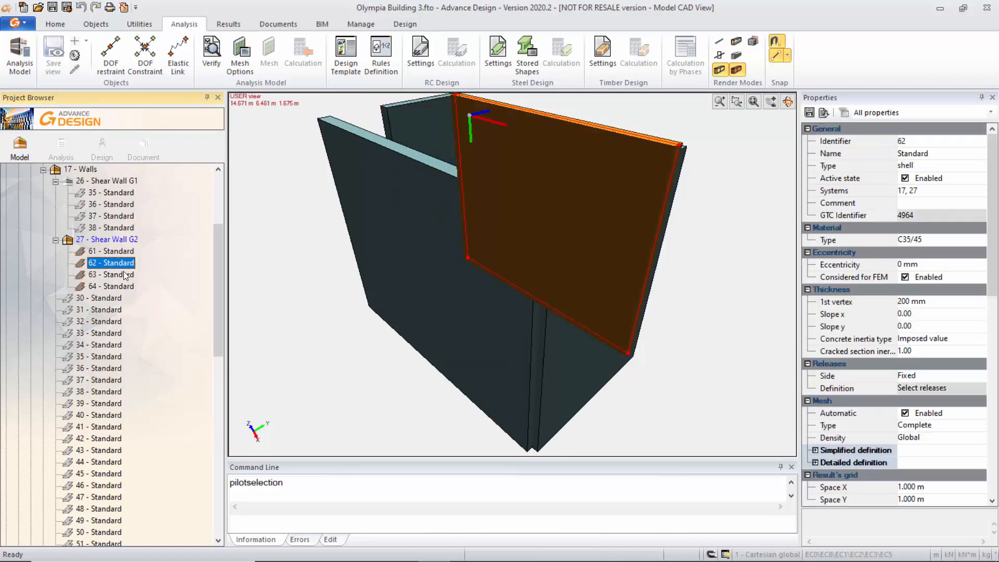
left_click(123, 275)
left_click(124, 287)
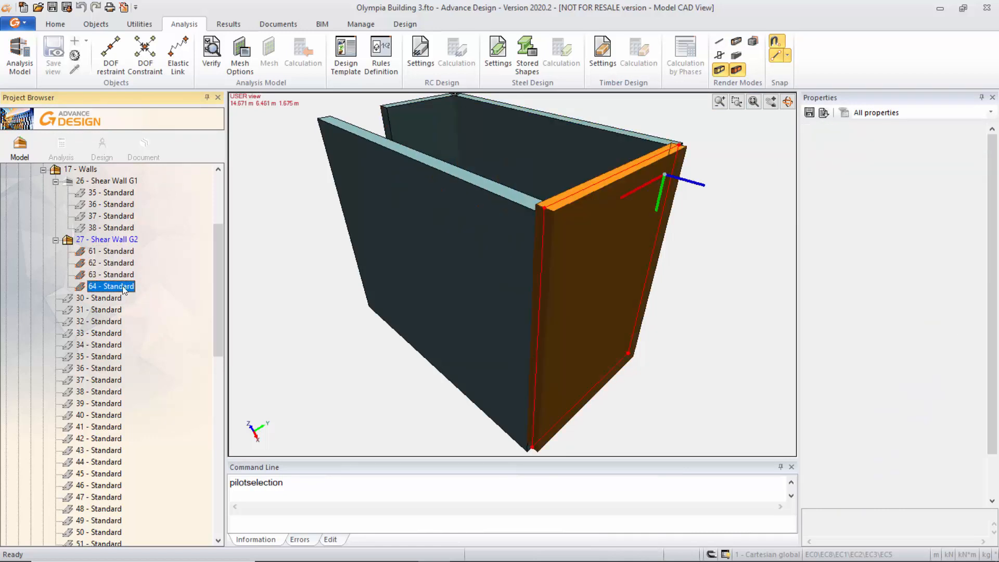
Examine the properties of the Shear Wall G2 group, especially its Walls group setting under Walls calculation.
left_click(114, 240)
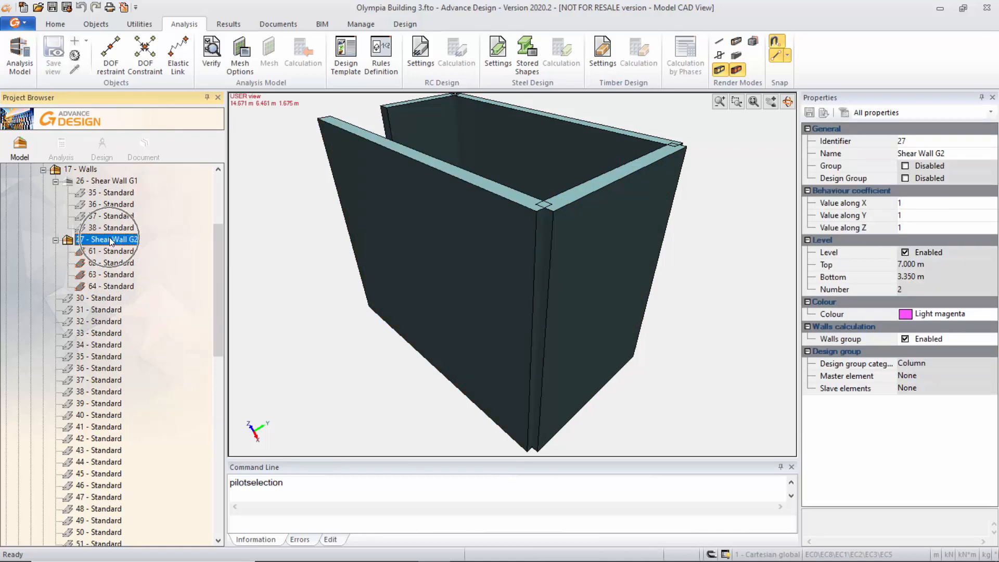
scroll(373, 207, "down", 2)
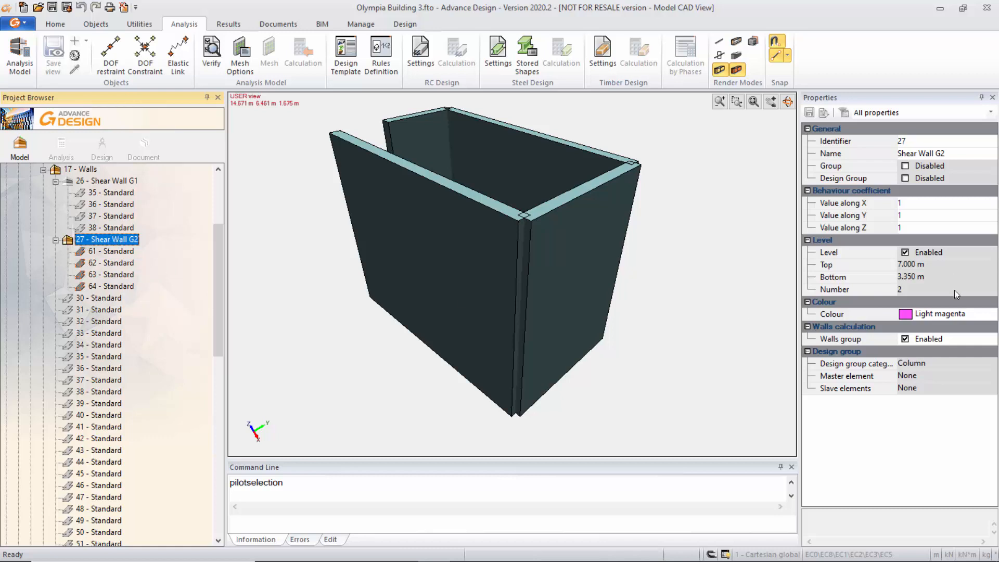
key("ctrl")
key("ctrl")
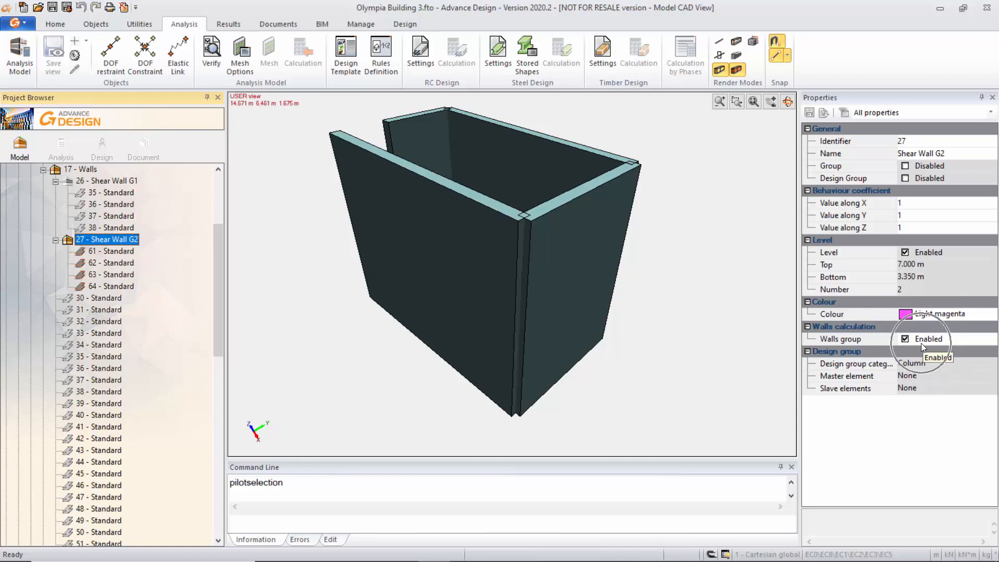
key("ctrl")
key("ctrl")
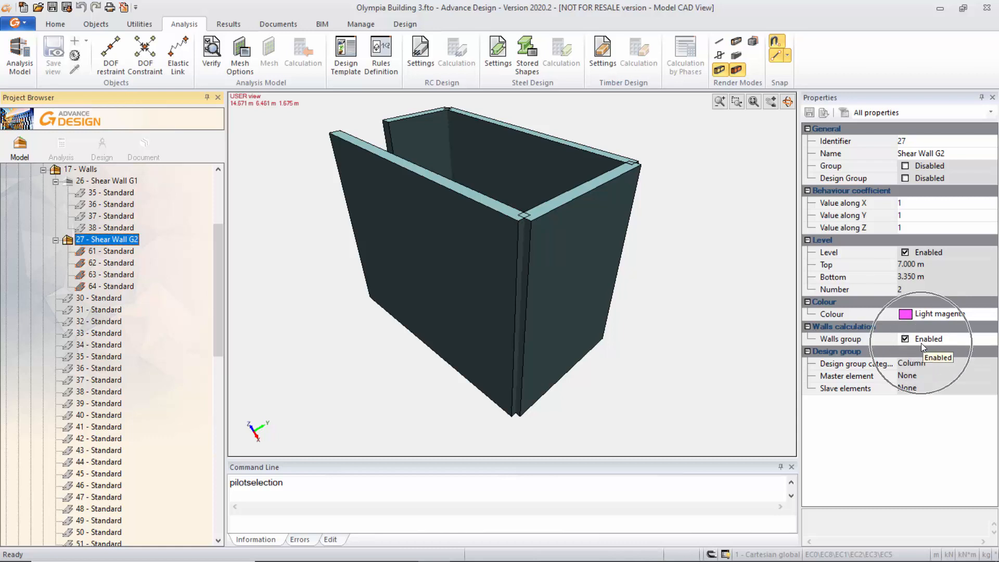
Collapse the Shear Wall G2 and G1 groups and the Walls system of the 3.35m Level 0.
left_click(55, 239)
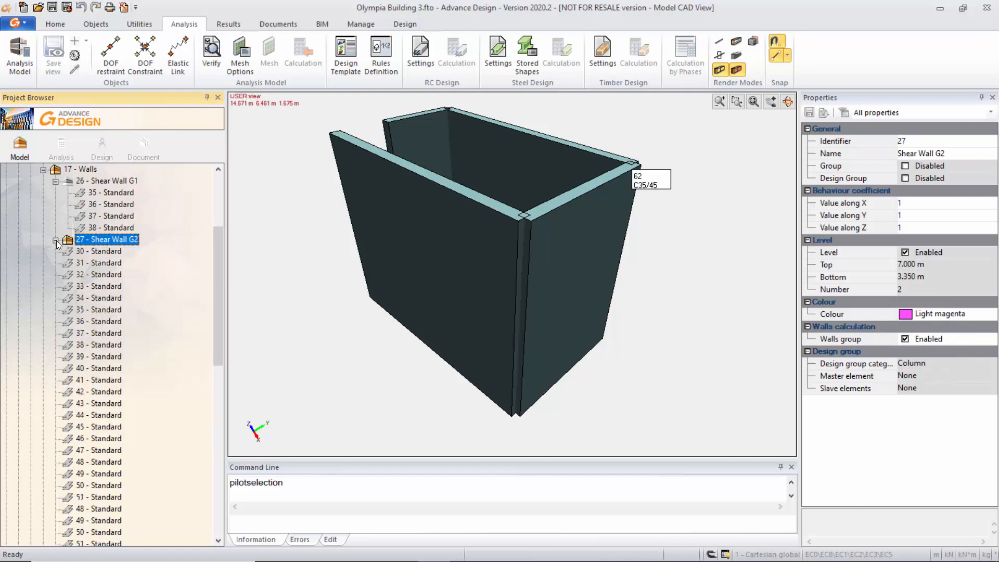
left_click(56, 181)
left_click(43, 170)
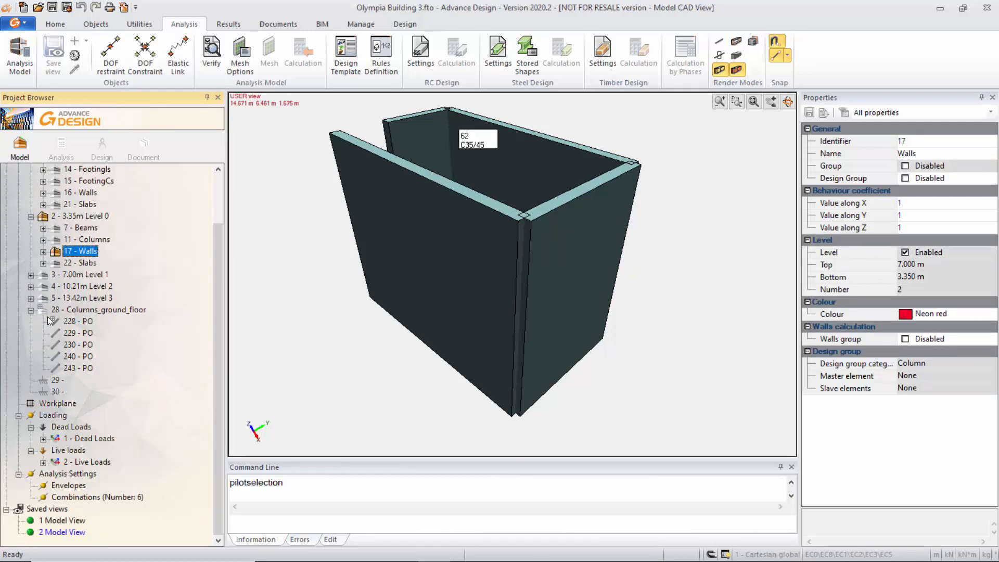
scroll(70, 298, "up", 2)
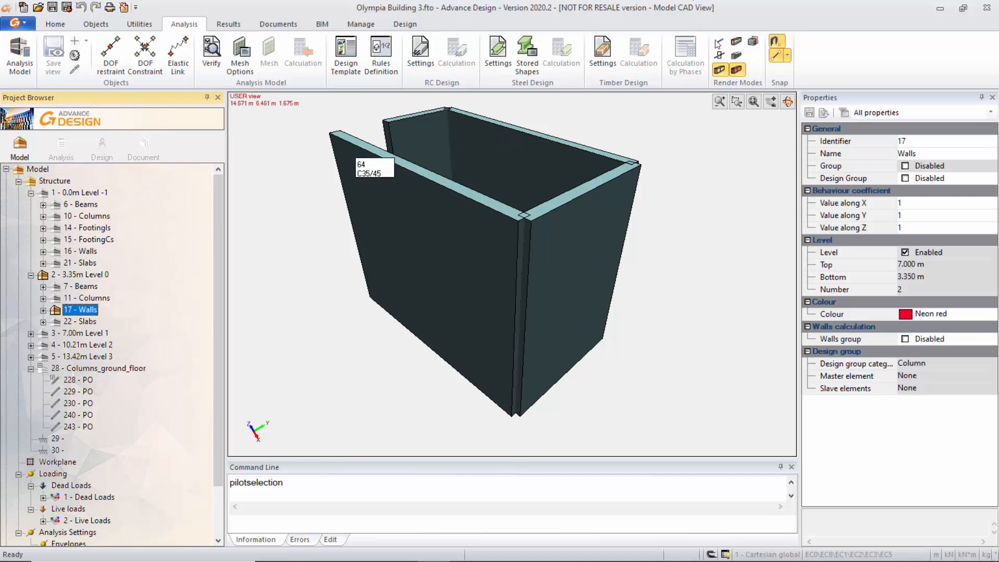
Redisplay the entire model fitted in the view and switch to the saved view 1 Model View.
left_click(57, 24)
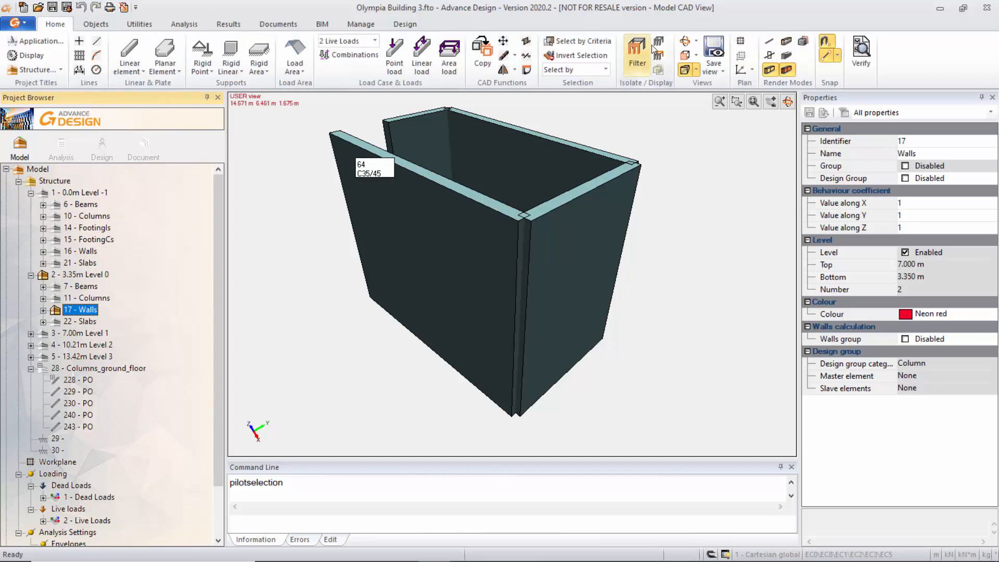
left_click(660, 42)
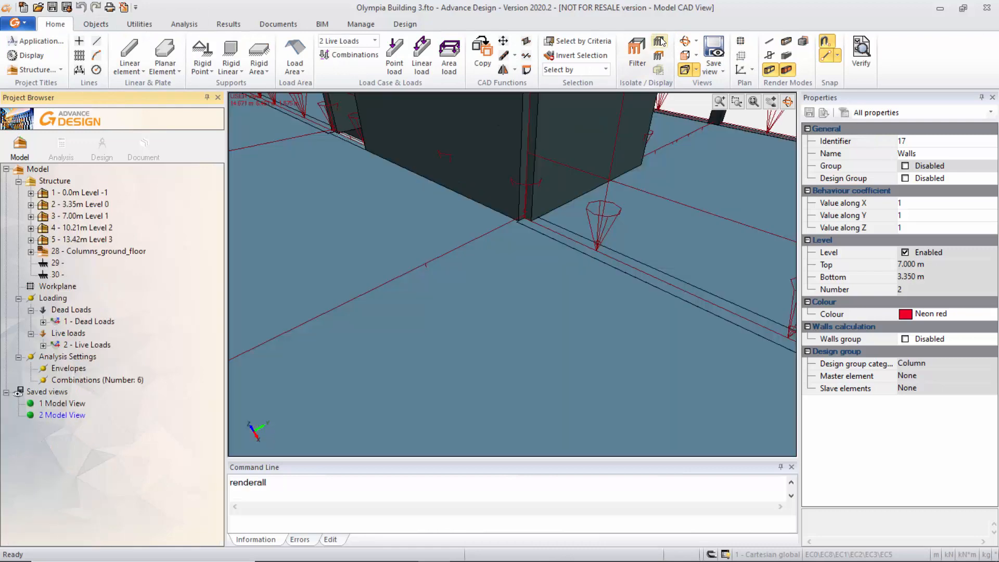
left_click(754, 101)
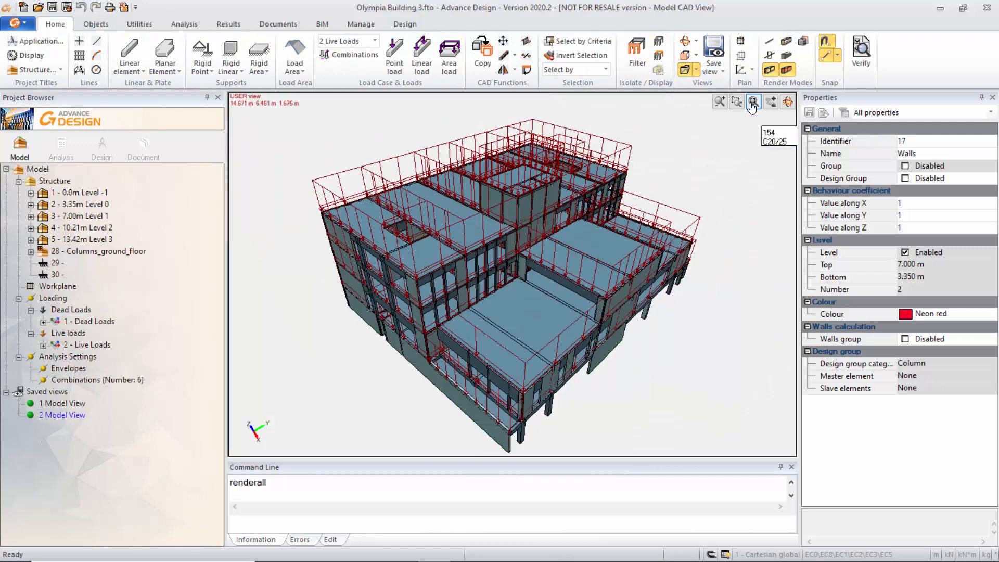
left_click(52, 415)
left_click(54, 404)
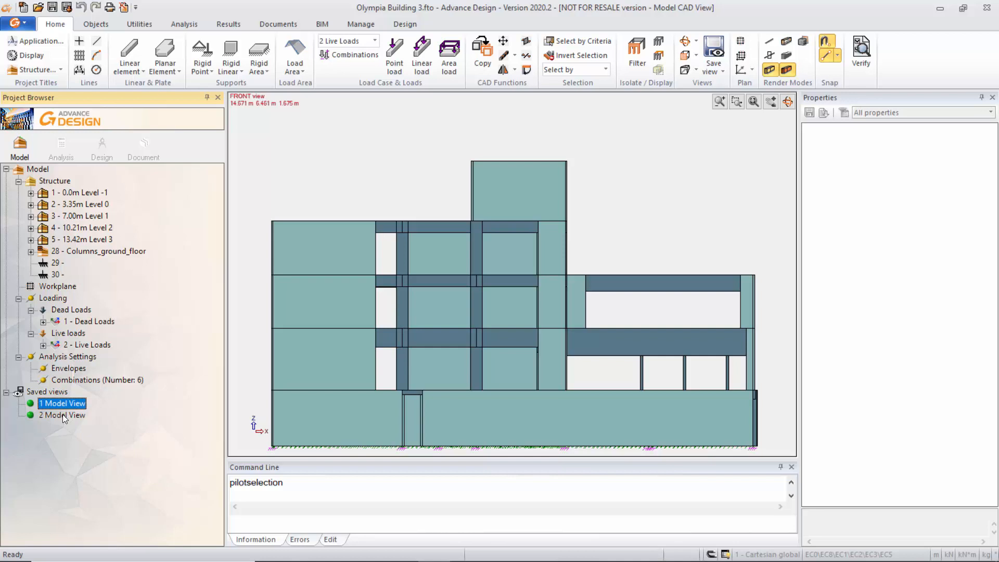
Review the planar loads in the Dead Loads and Live Loads cases, checking the properties of live planar load 46.
left_click(43, 323)
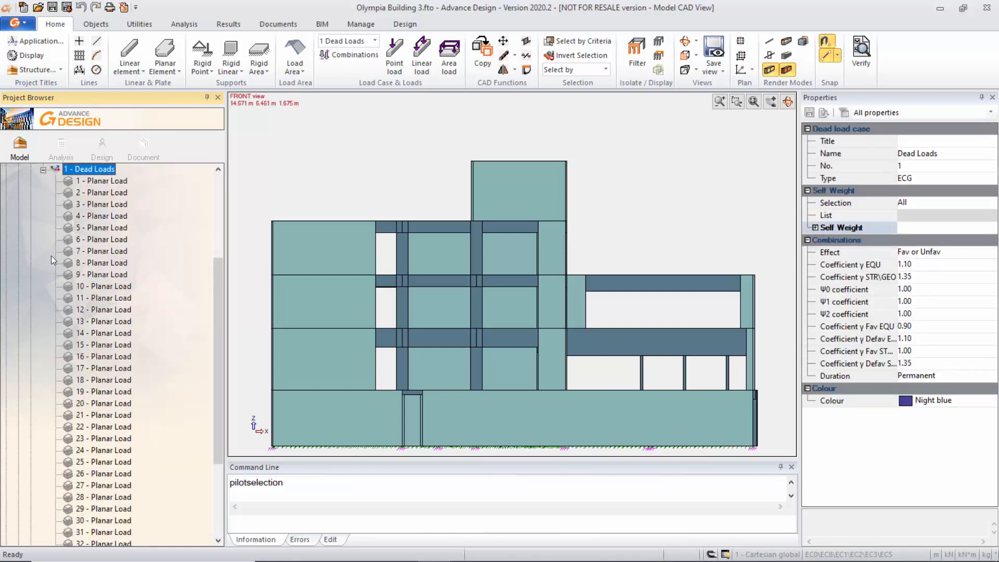
left_click(43, 170)
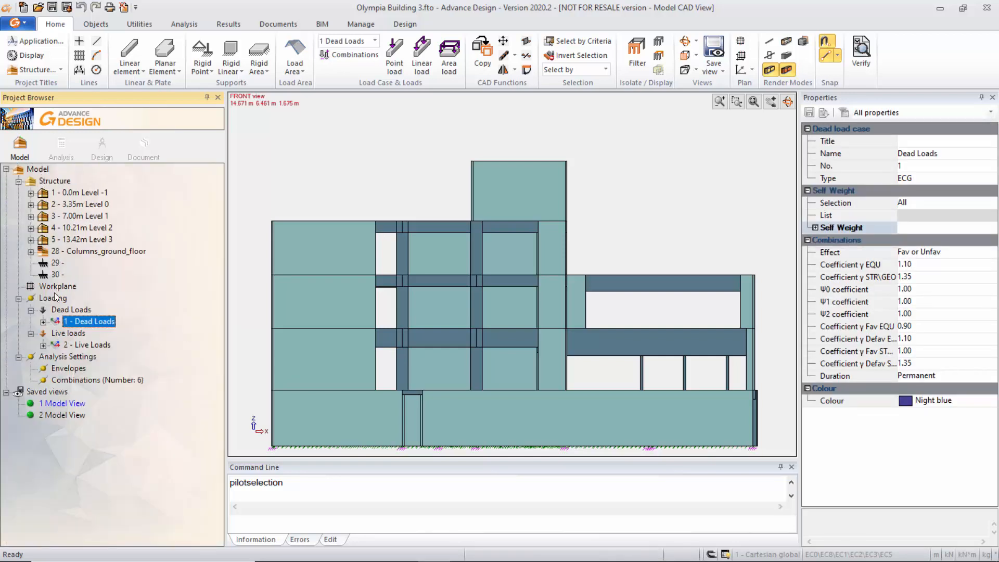
left_click(44, 345)
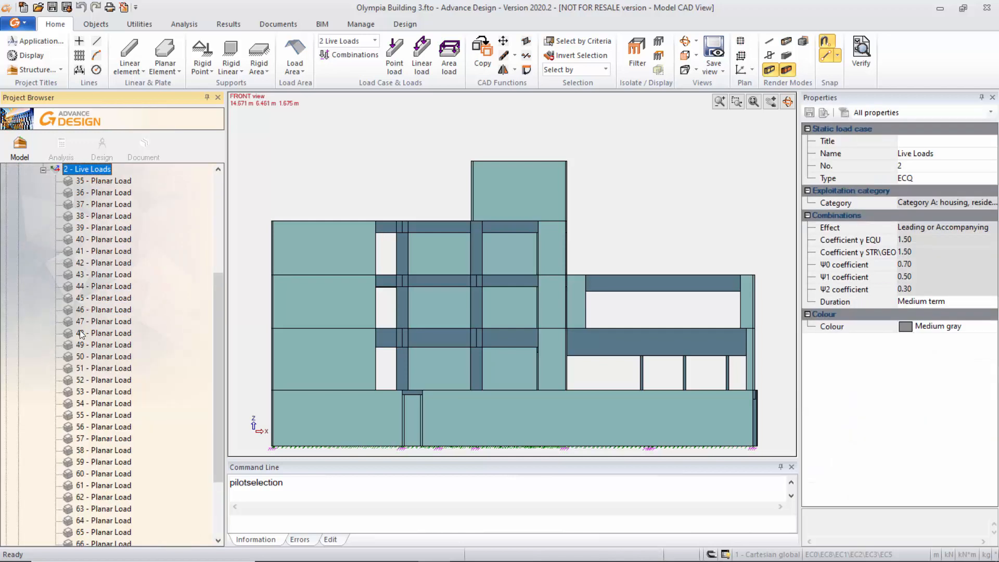
left_click(104, 310)
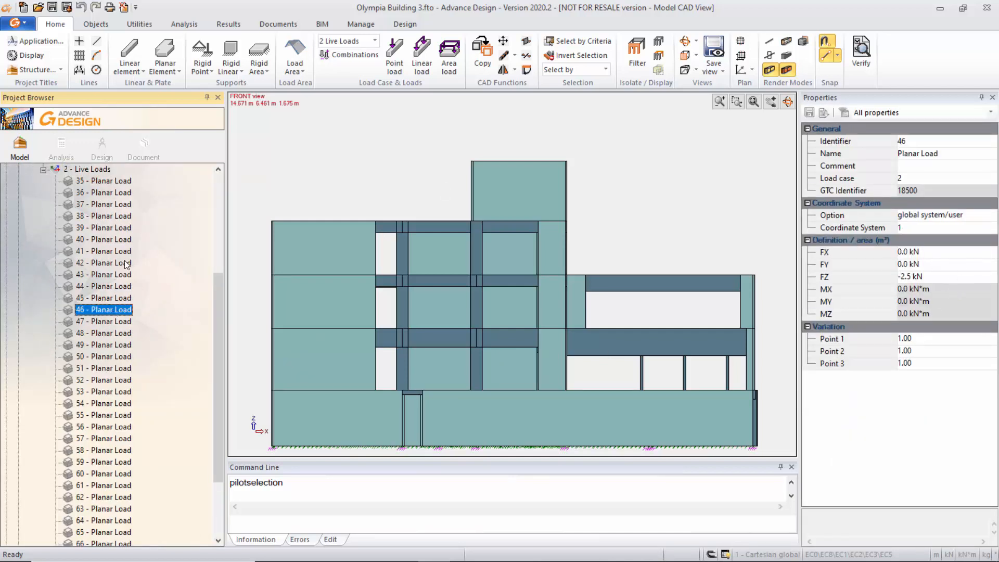
scroll(63, 253, "up", 3)
left_click(44, 275)
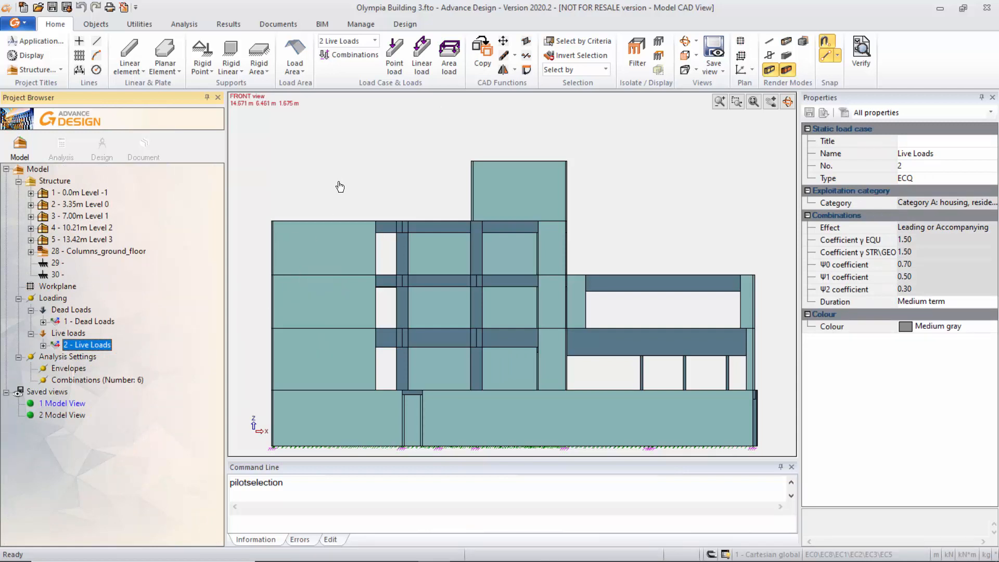
Review the list of load combinations with their cases and coefficients, and close it.
left_click(89, 380)
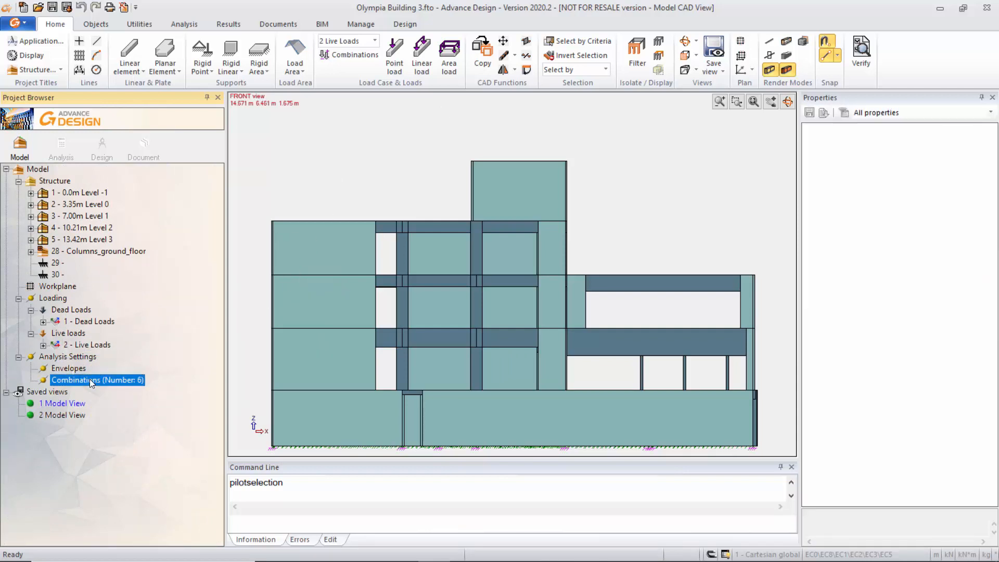
double_click(116, 385)
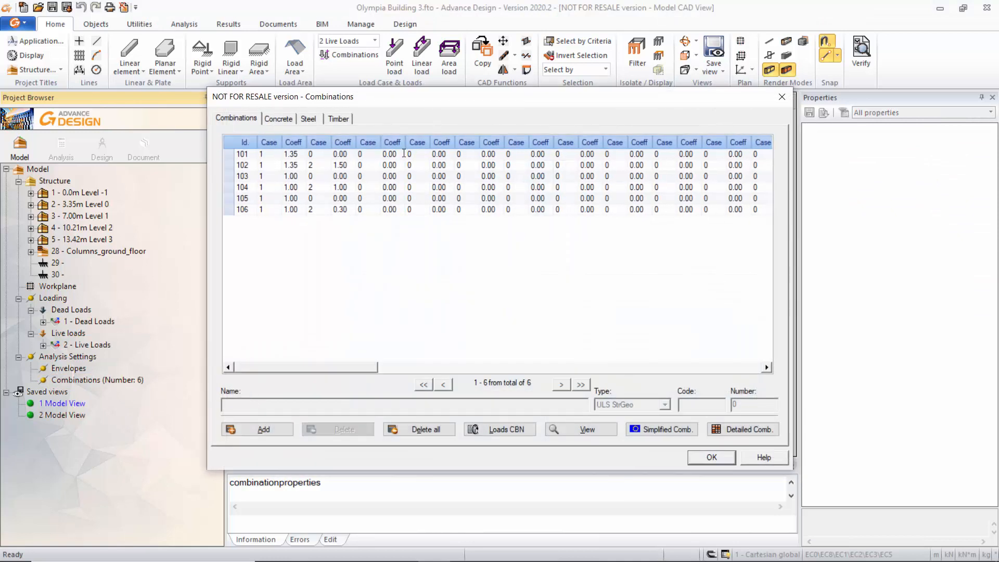
left_click(400, 161)
left_click(781, 98)
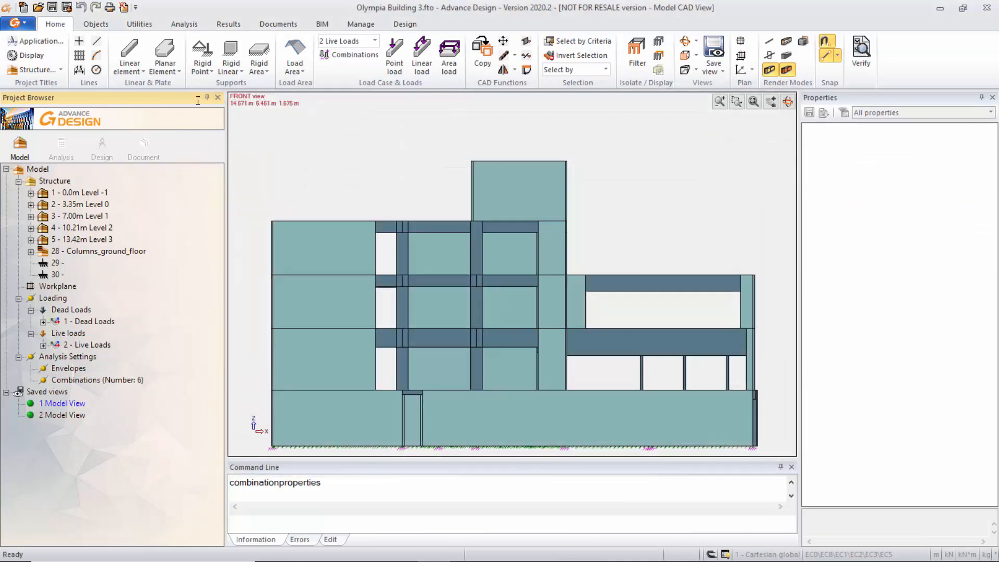
Switch to the analysis stage by opening the current analysis model.
left_click(62, 144)
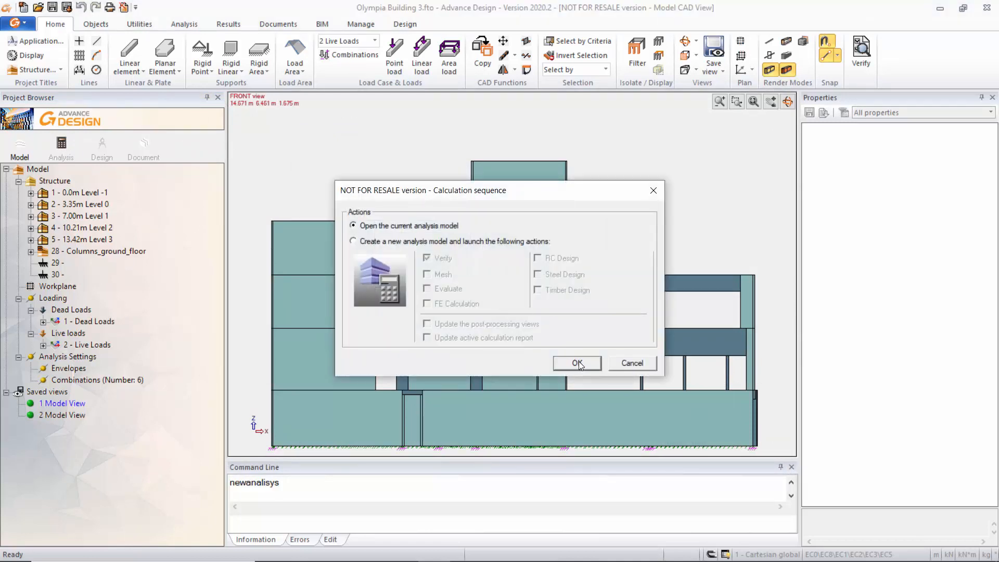
left_click(578, 363)
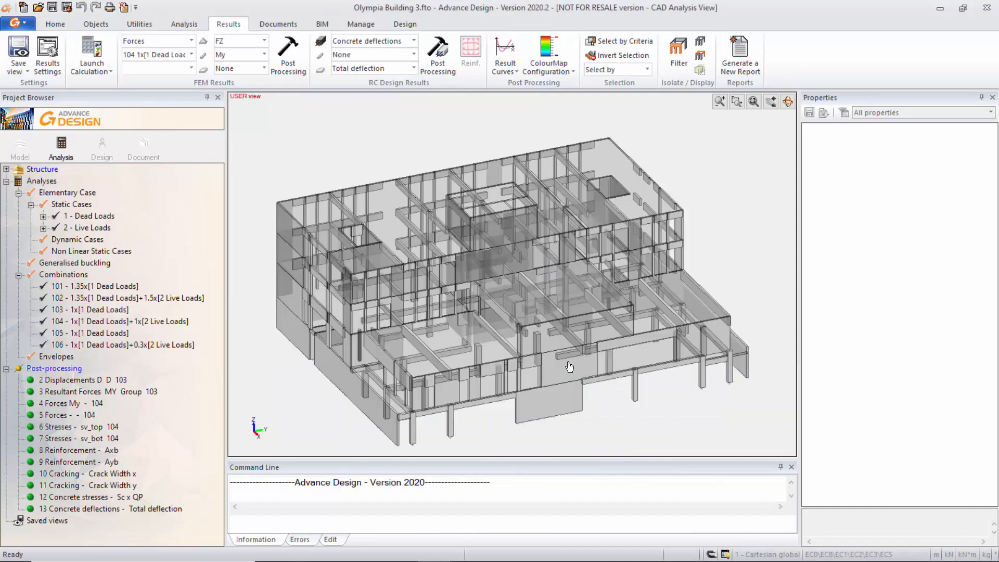
key("ctrl")
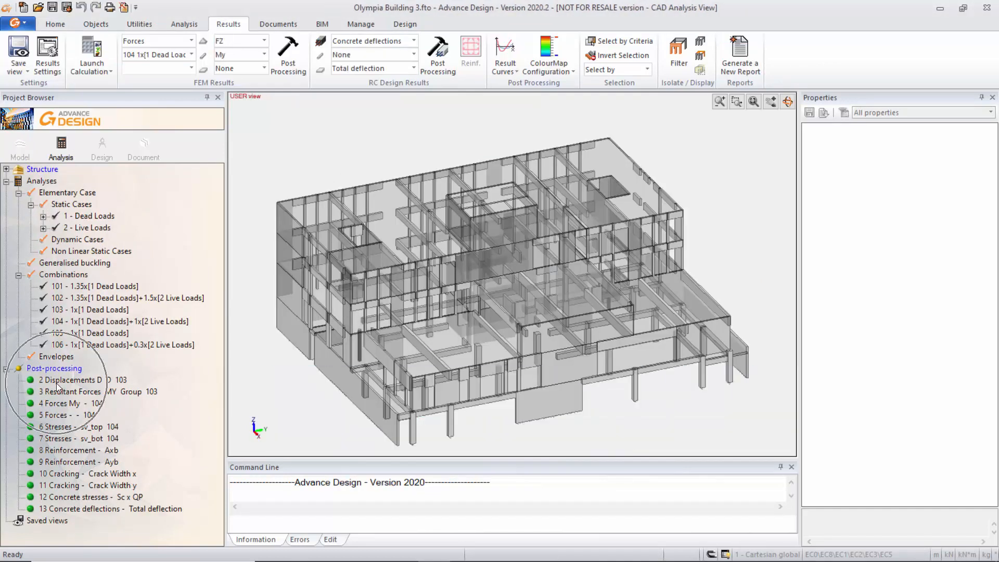
Display the saved Displacements D 103 result and review the available result types and load combinations.
double_click(58, 384)
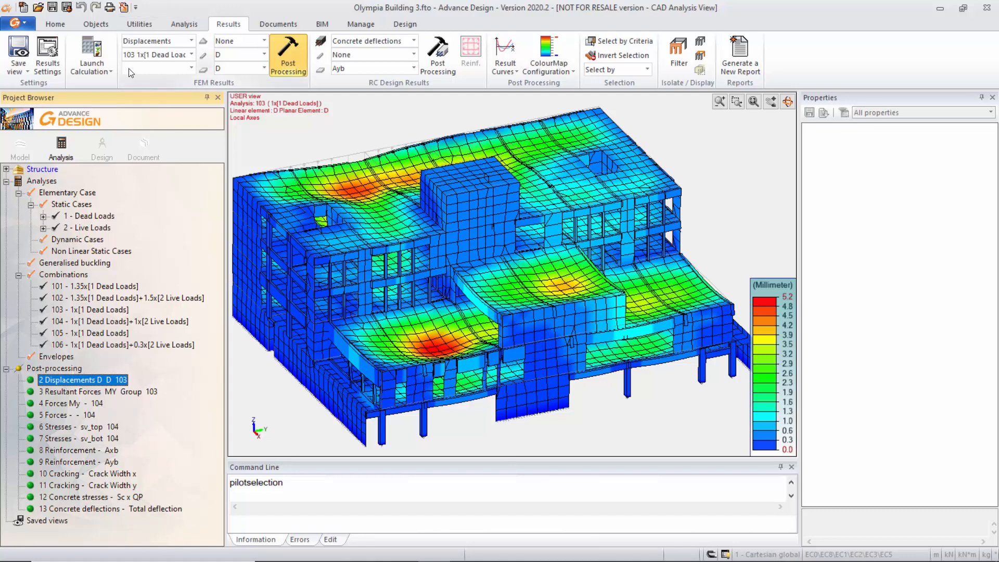
left_click(192, 41)
left_click(194, 43)
left_click(192, 55)
left_click(192, 55)
Examine the displacement components available for supports, linear elements and planar elements, keeping the Displacements D 103 result displayed.
left_click(264, 41)
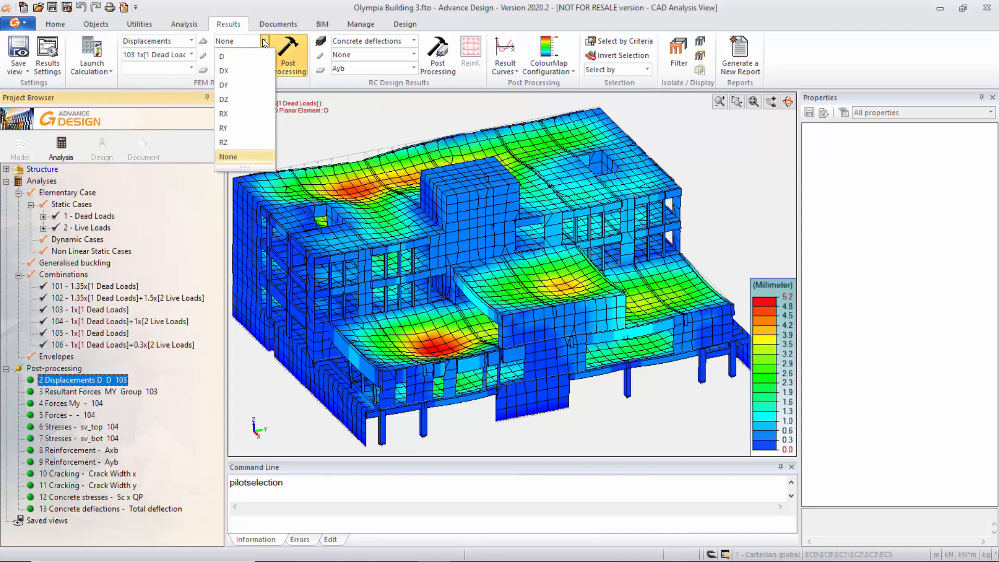
left_click(263, 39)
left_click(264, 40)
left_click(265, 57)
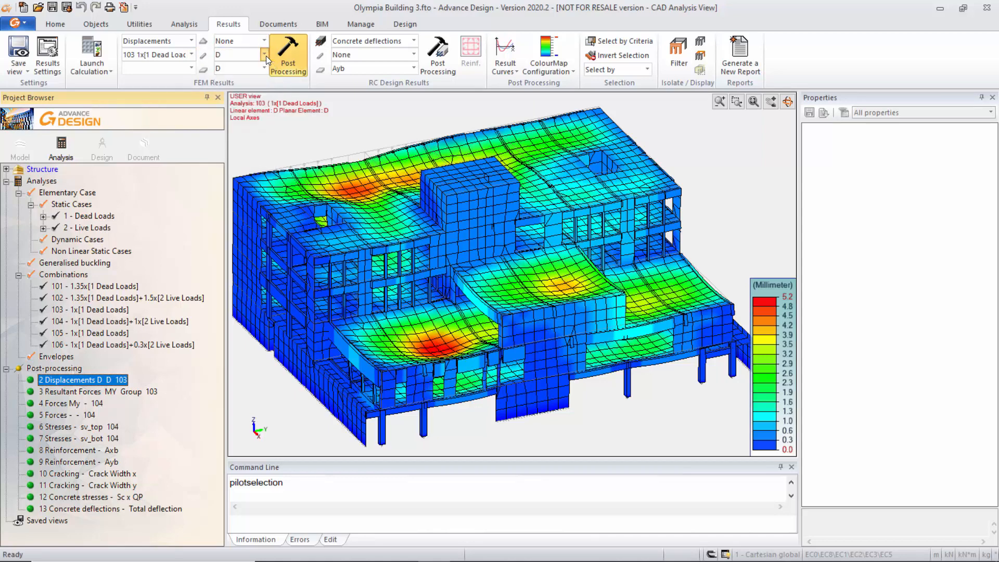
left_click(265, 67)
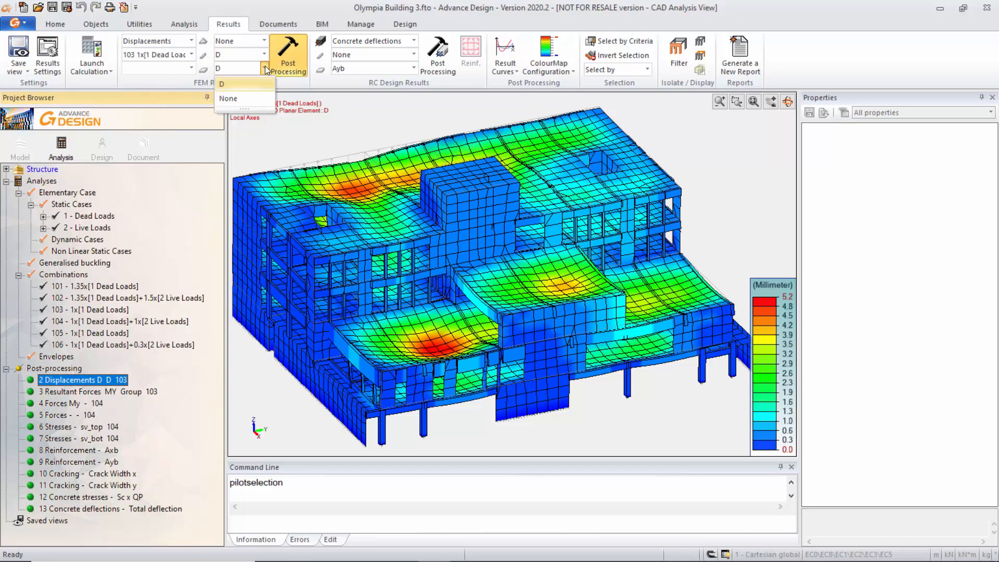
left_click(264, 66)
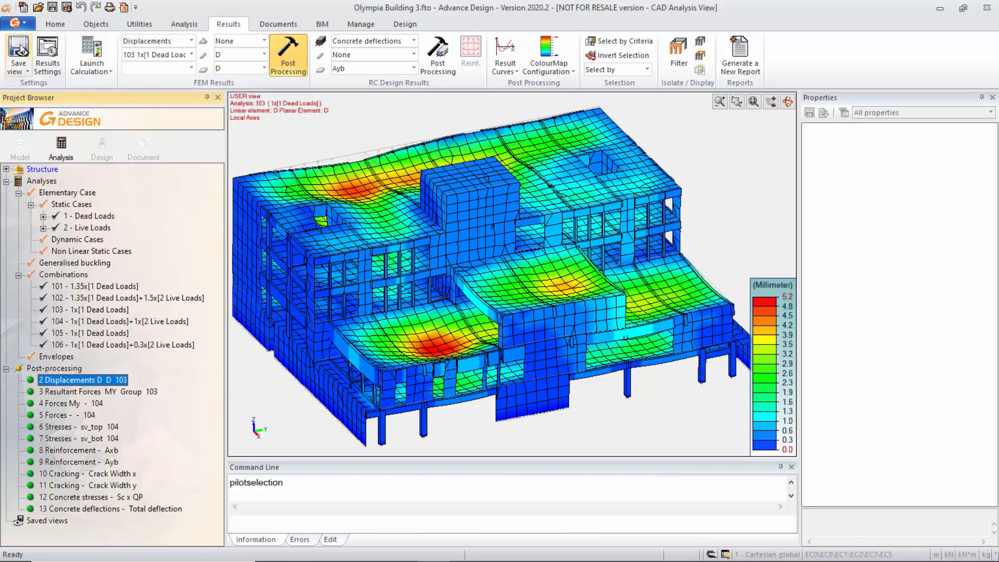
double_click(72, 379)
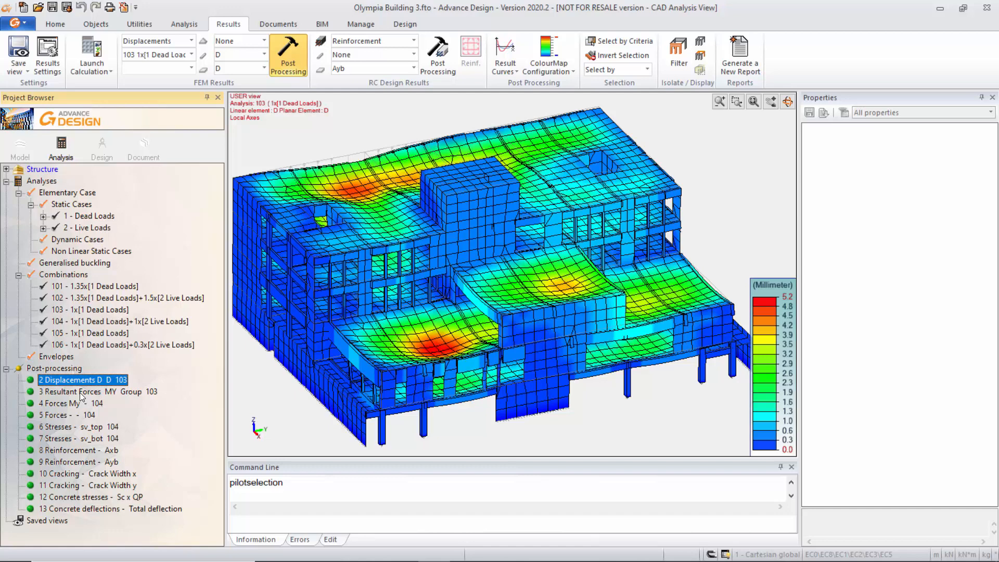
Display the Resultant Forces MY Group 103 result, and the Forces My 104 result combined with point support FZ.
double_click(80, 392)
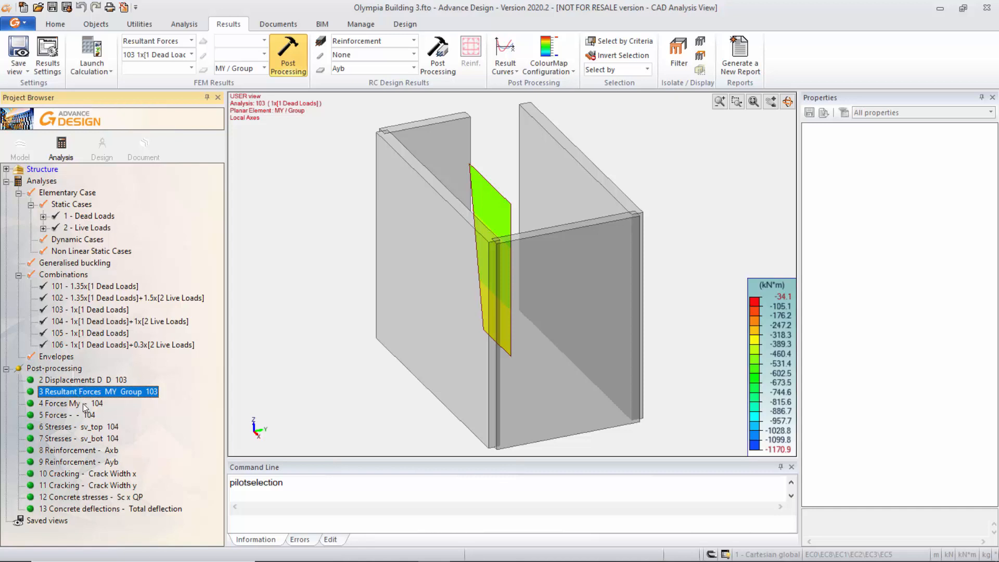
double_click(84, 404)
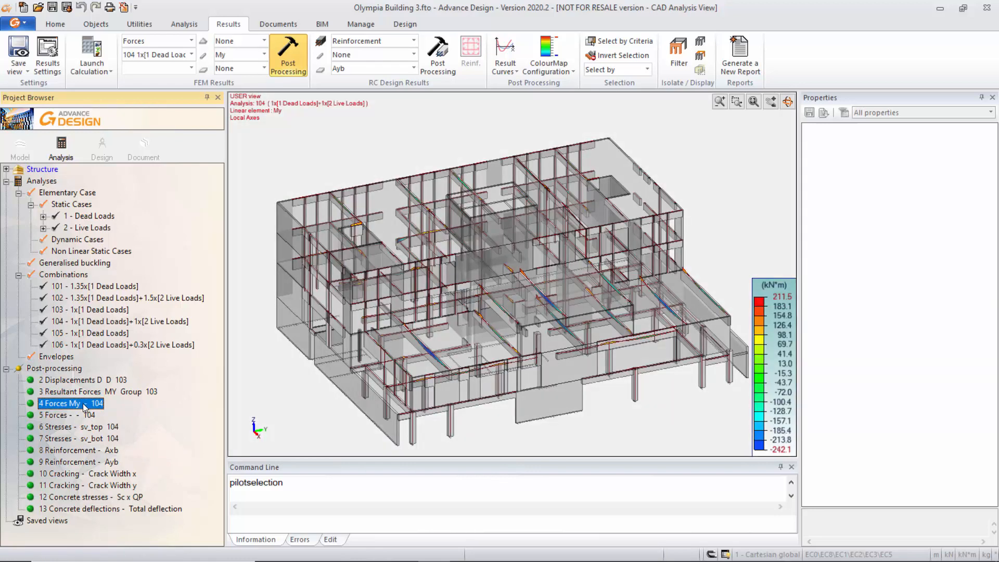
left_click(287, 55)
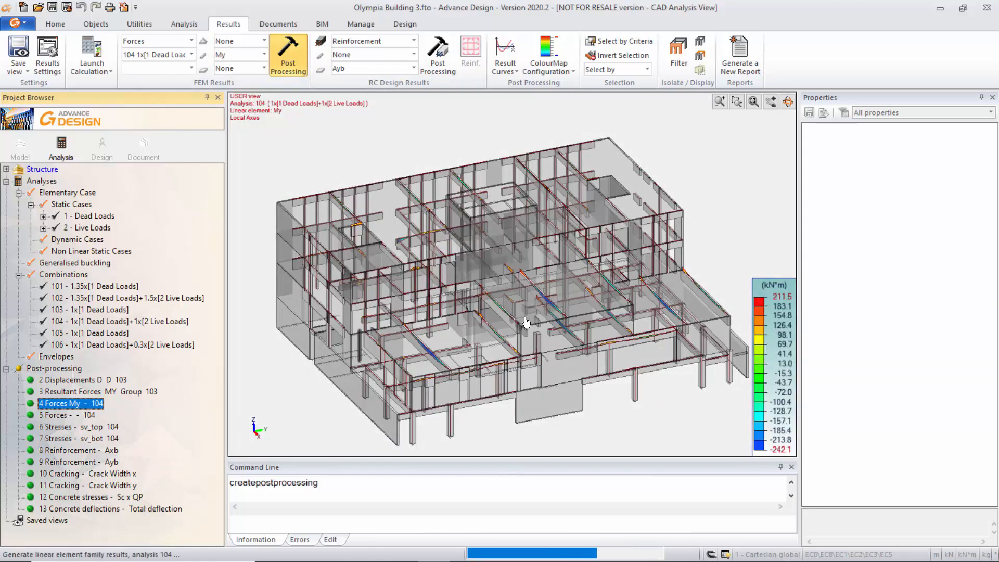
Display the saved support forces FZ result for combination 104 and the Stresses sv_top 104 result.
double_click(81, 415)
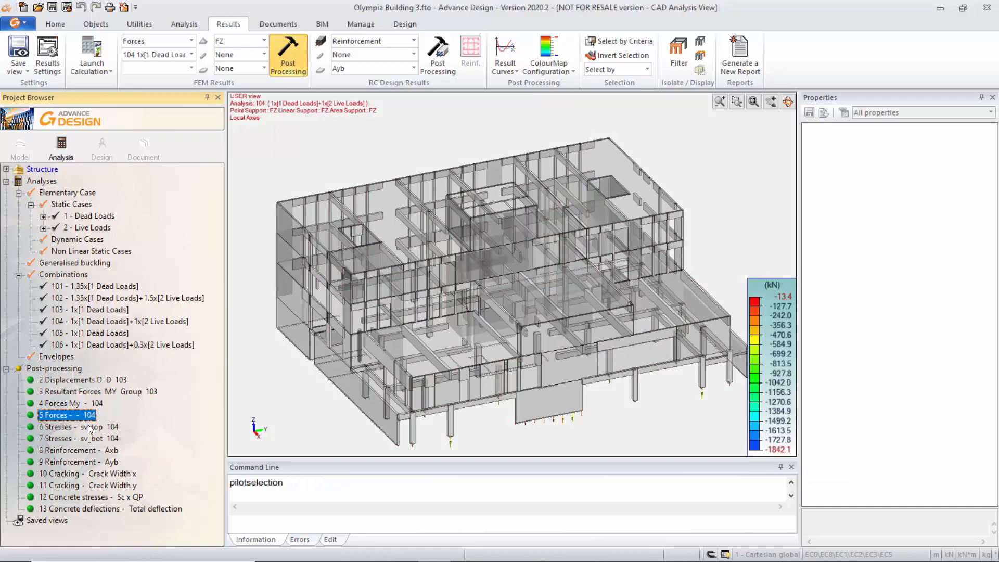
double_click(89, 427)
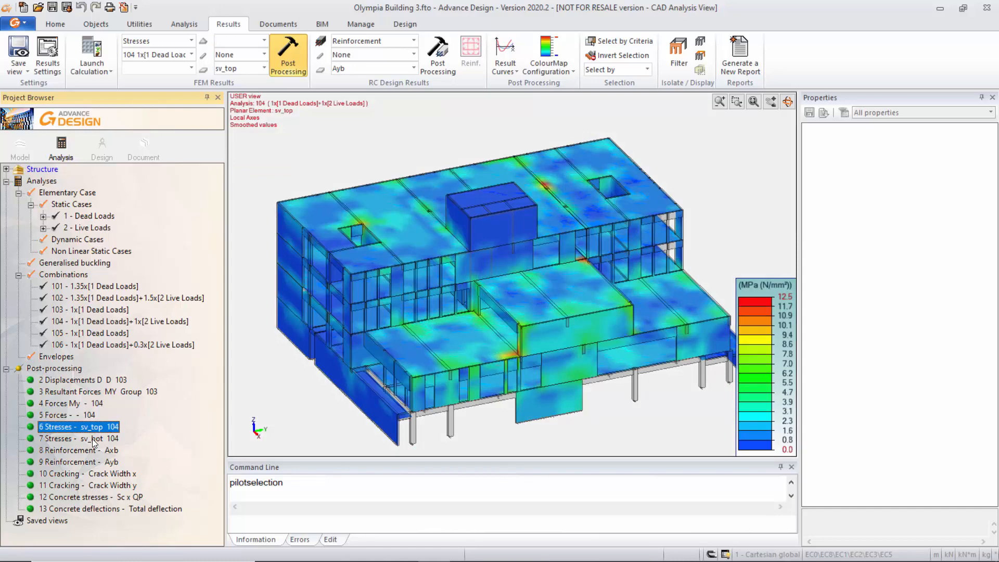
Display the saved Stresses sv_bot 104 result, followed by the Reinforcement Axb and Ayb results.
double_click(93, 439)
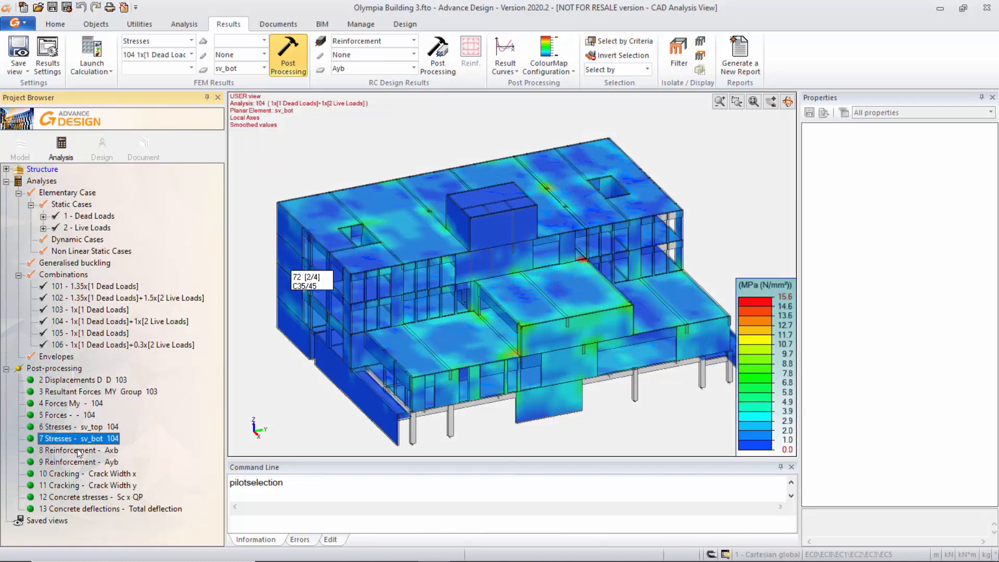
double_click(76, 451)
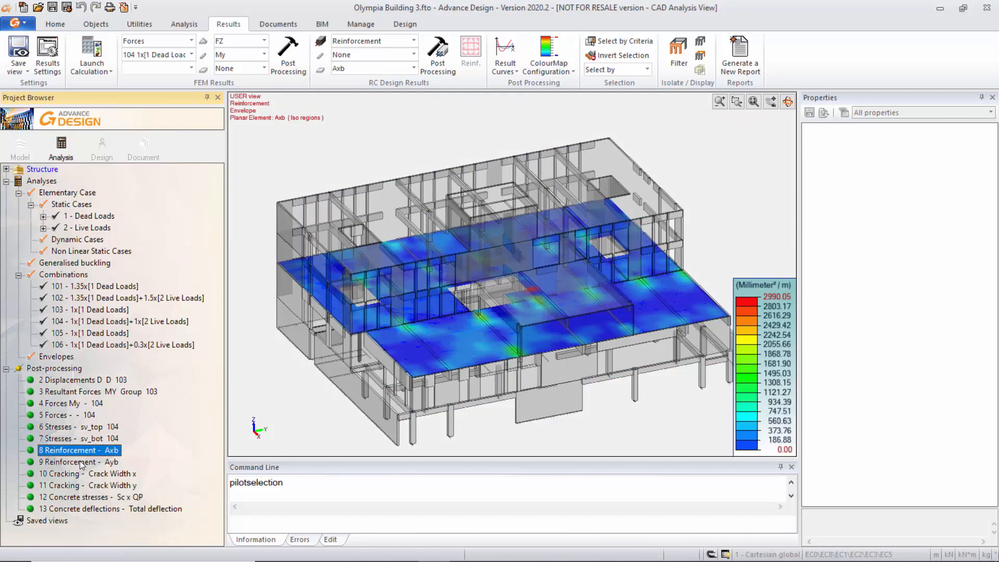
double_click(78, 462)
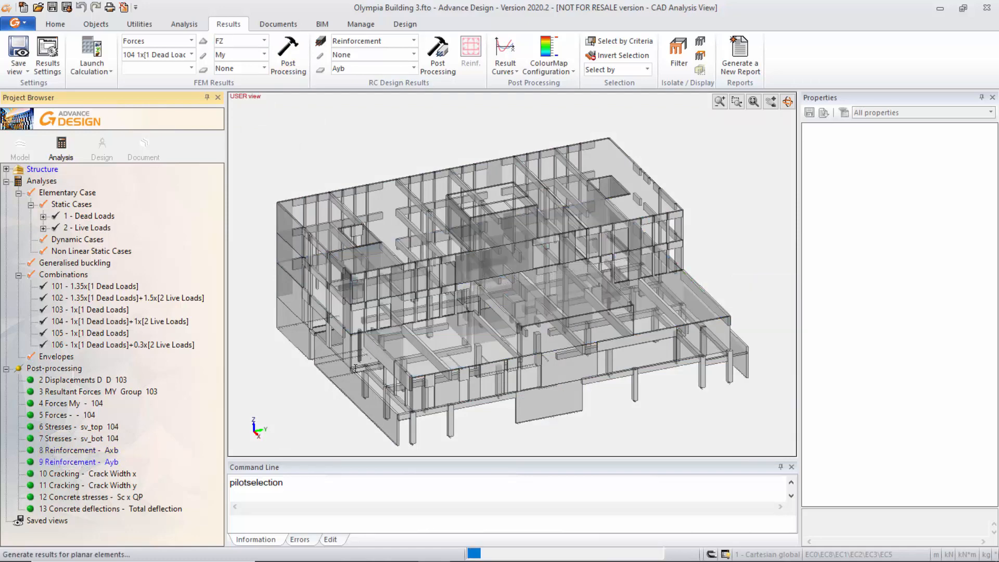
Display the saved Cracking results for Crack Width x and Crack Width y.
double_click(60, 476)
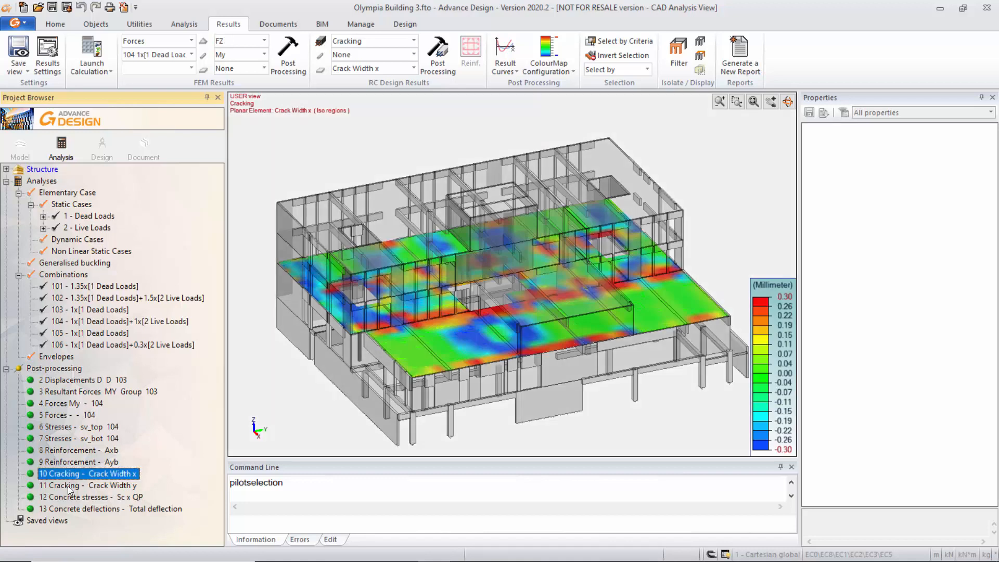
double_click(68, 487)
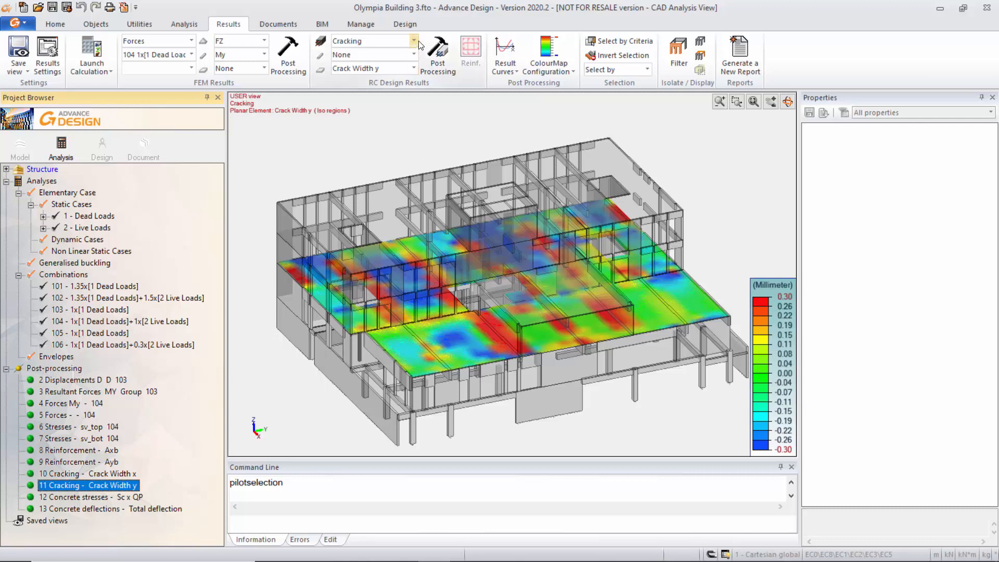
key("ctrl")
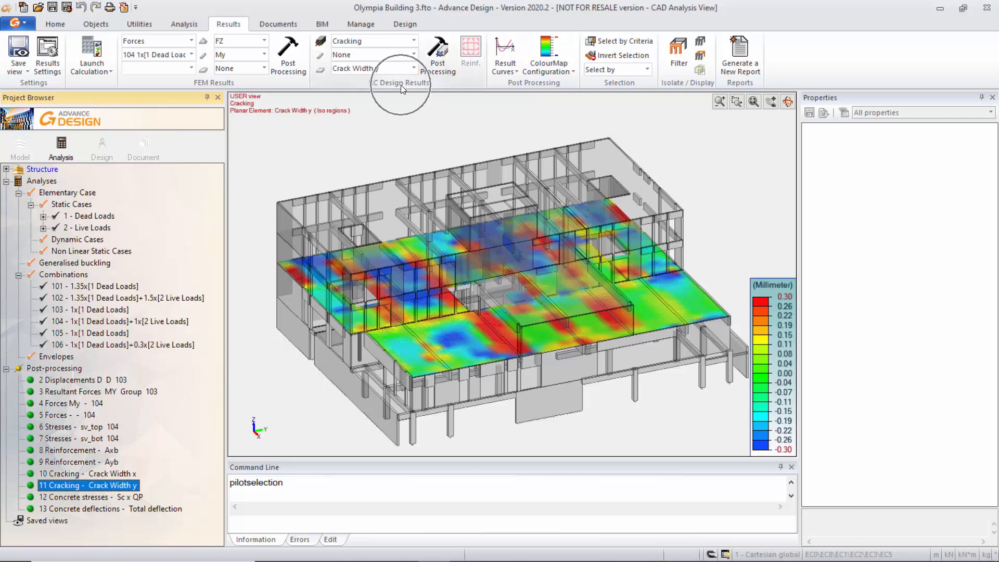
Examine the available concrete design result types and the cracking components for linear and planar elements, keeping the Crack Width y result displayed.
left_click(414, 40)
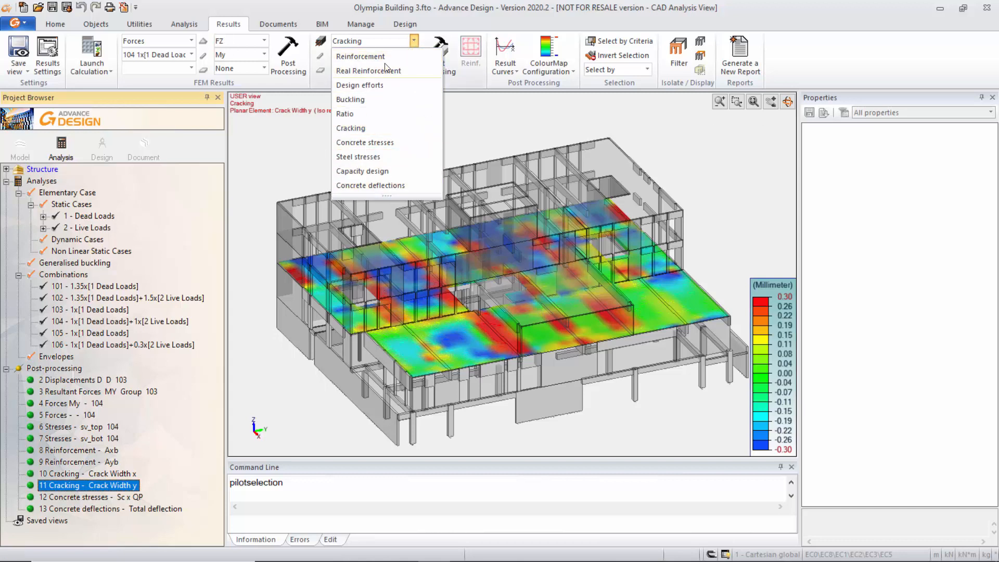
left_click(409, 24)
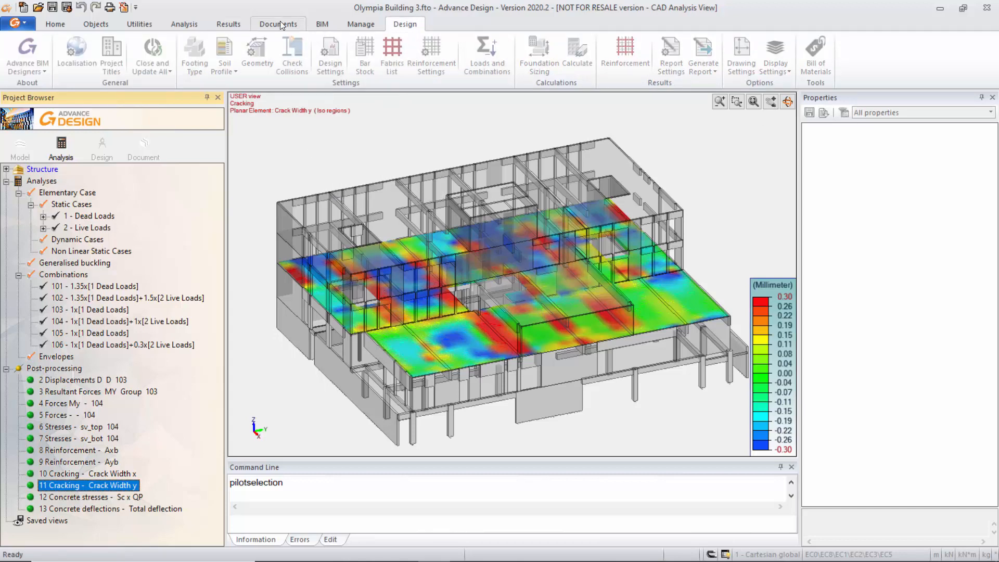
left_click(229, 24)
left_click(414, 54)
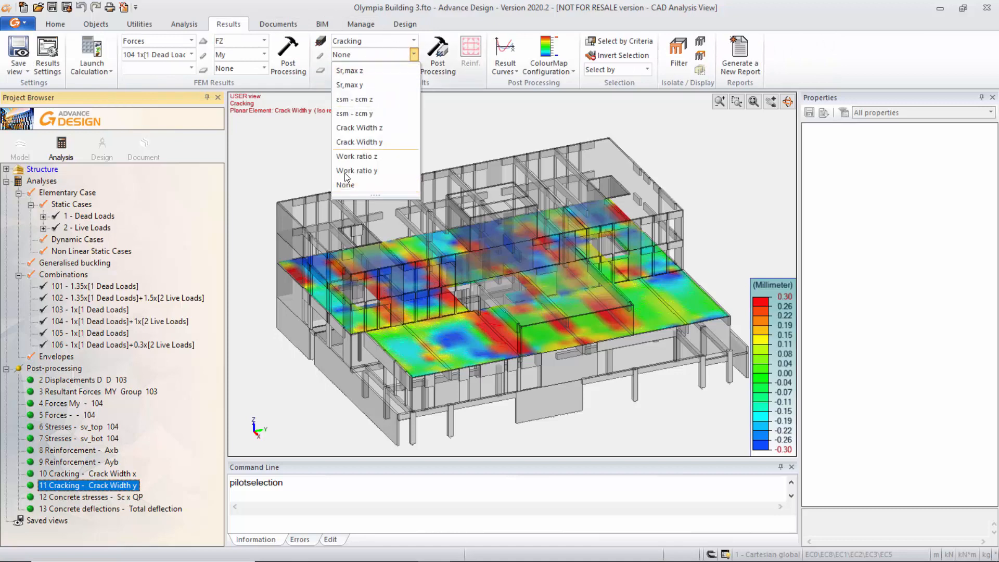
left_click(445, 18)
left_click(414, 69)
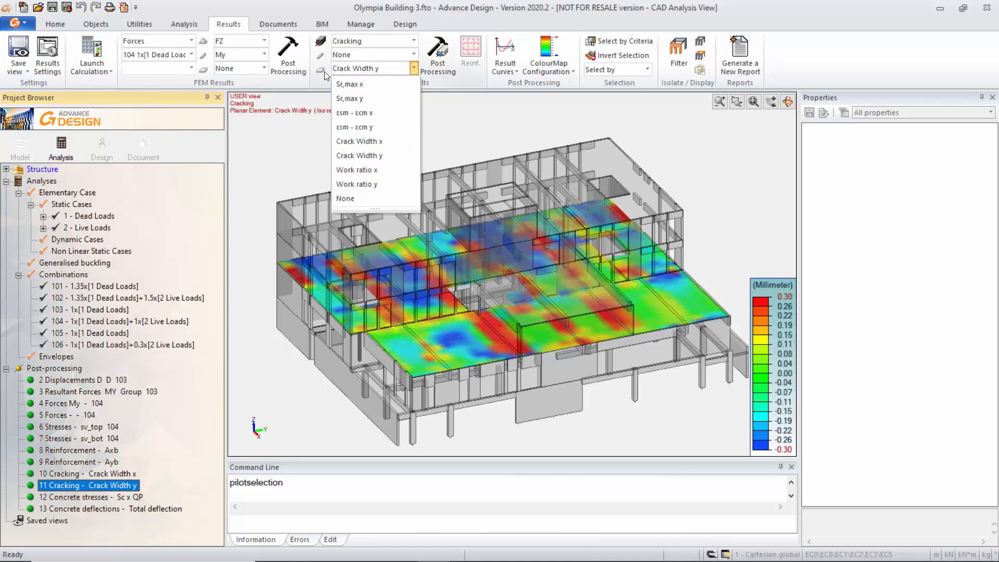
left_click(426, 26)
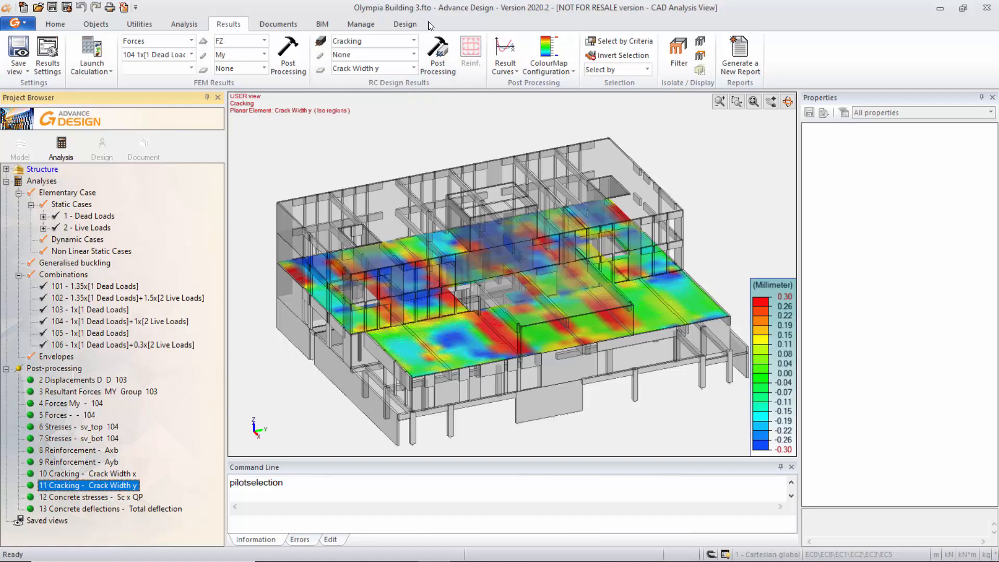
Display the saved Concrete stresses Sc x QP result and the Concrete deflections Total deflection result.
left_click(91, 499)
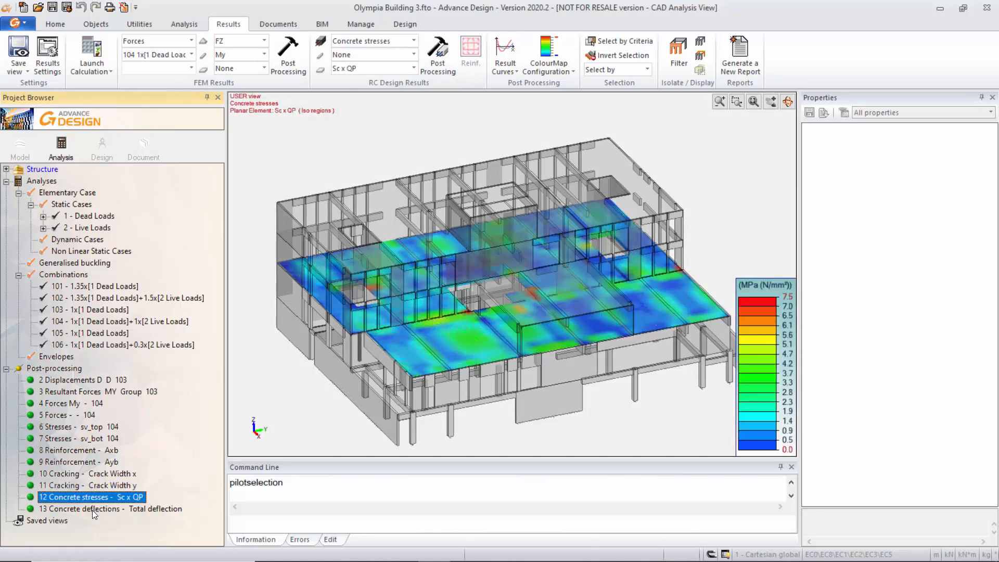
left_click(94, 511)
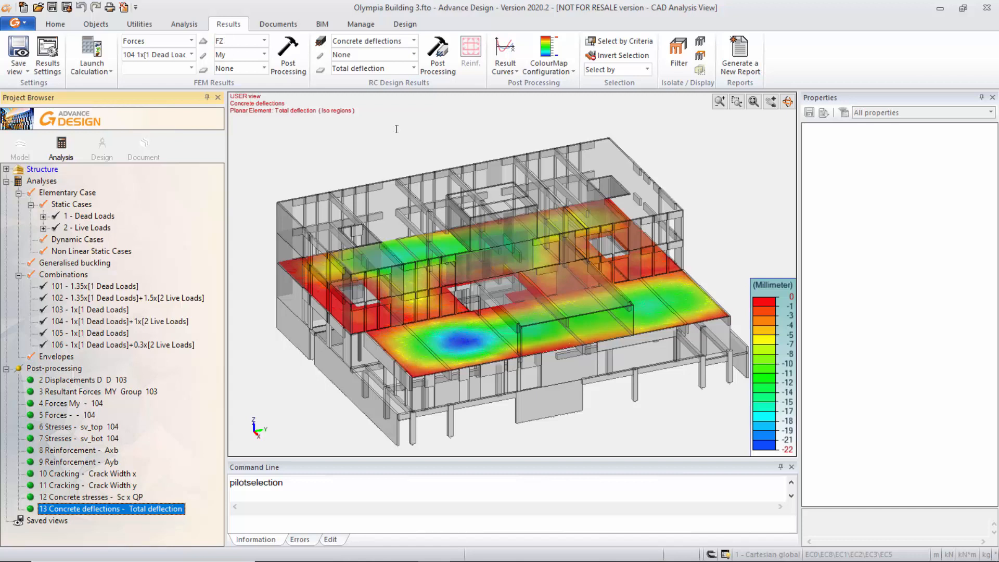
Switch the project to its design stage and open column 228 - PO from the ground floor columns group.
left_click(103, 151)
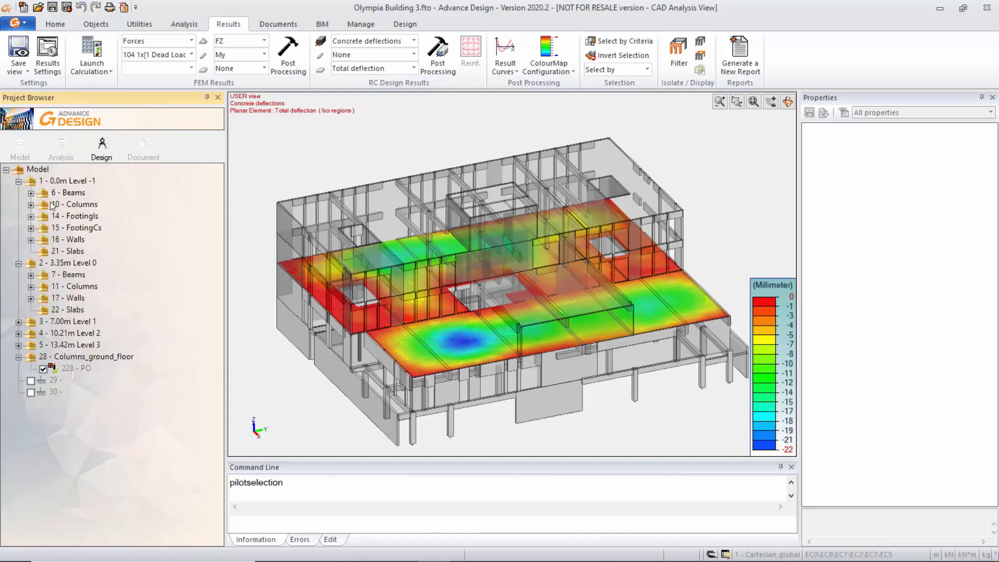
key("ctrl")
key("ctrl")
key("ctrl")
left_click(73, 367)
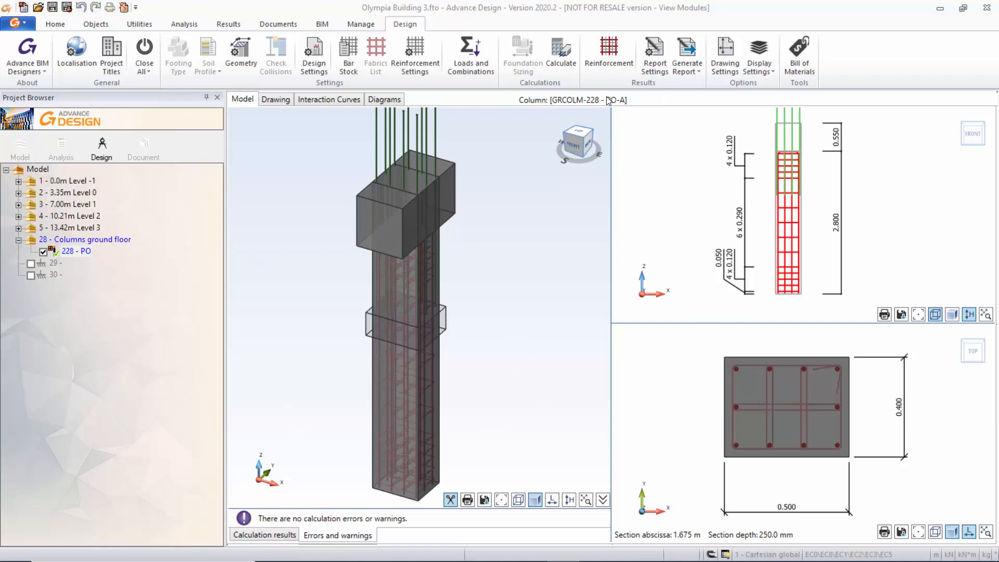
key("ctrl")
key("ctrl")
key("ctrl")
key("ctrl")
key("ctrl")
key("ctrl")
key("ctrl")
Open the column's loads and combinations and show the top internal efforts of element 228.
left_click(471, 61)
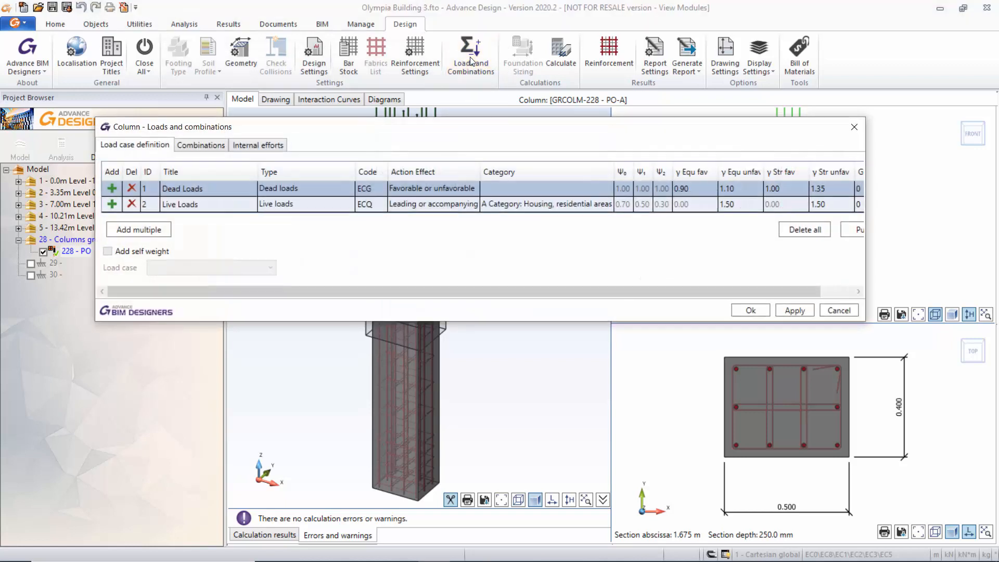
left_click(261, 146)
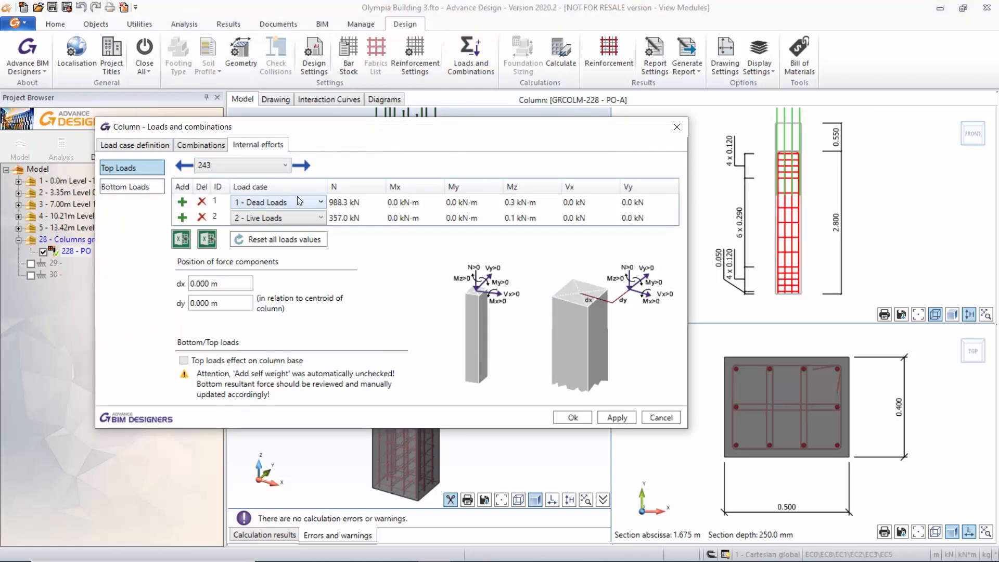
left_click(286, 165)
left_click(269, 178)
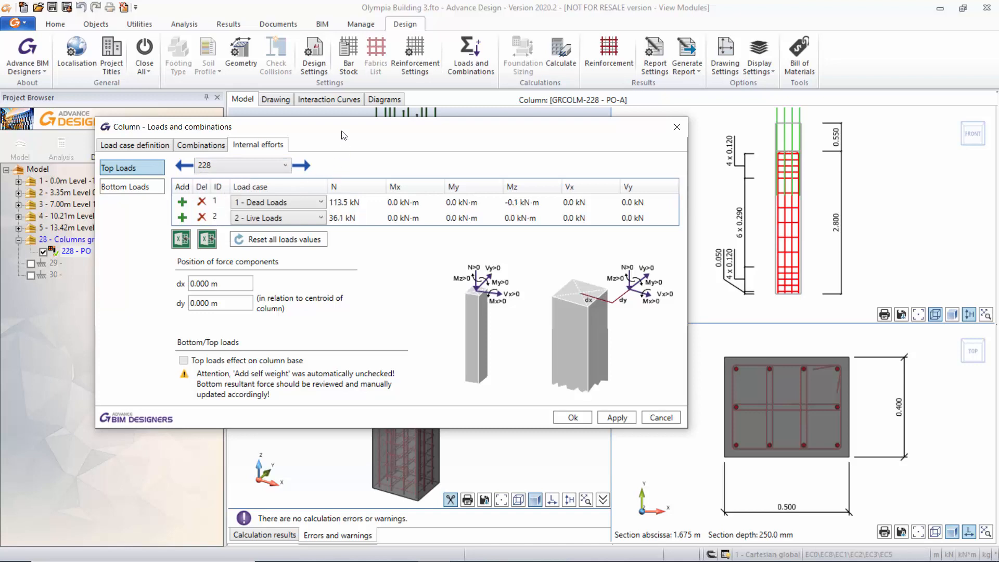
key("ctrl")
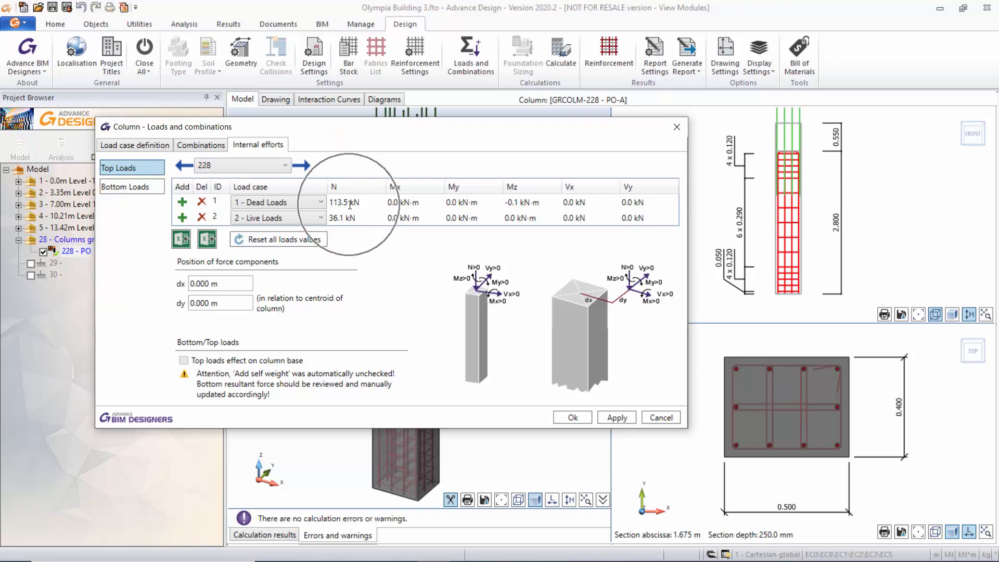
Review the column's top internal efforts for elements 229, 230 and 243 in turn.
left_click(286, 165)
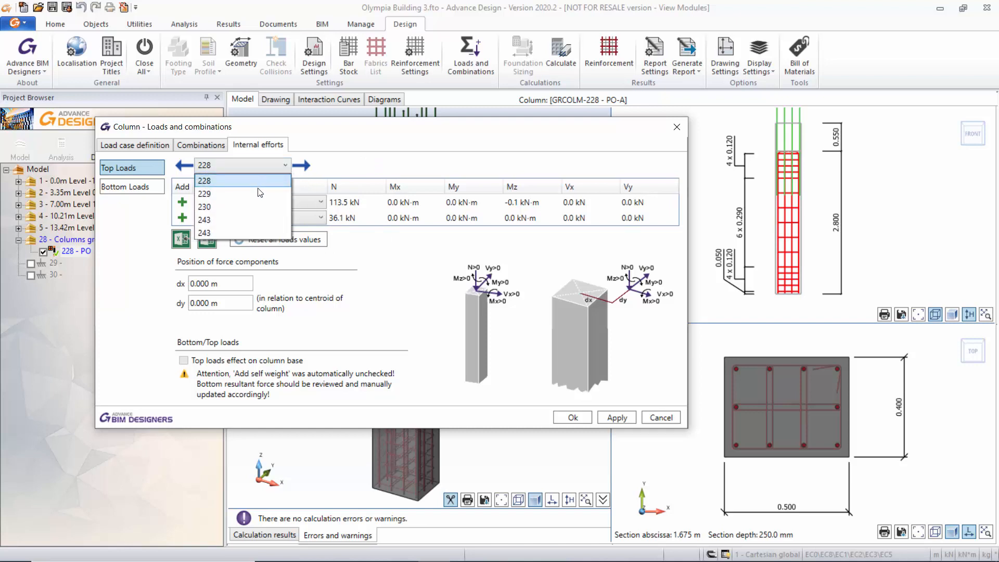
left_click(259, 190)
left_click(285, 165)
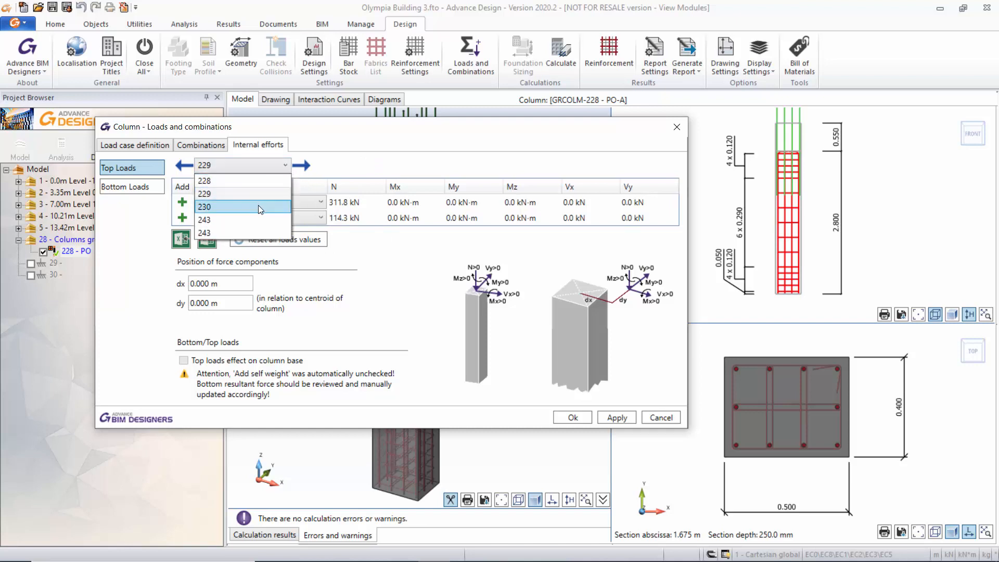
left_click(258, 205)
left_click(283, 166)
left_click(266, 218)
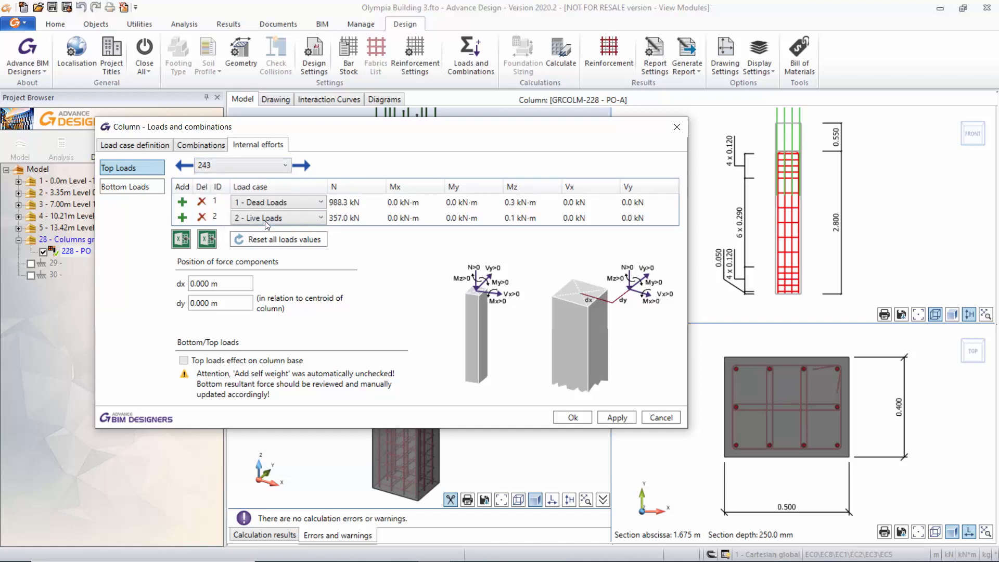
Compare the bottom loads of element 243 with its top loads.
left_click(285, 167)
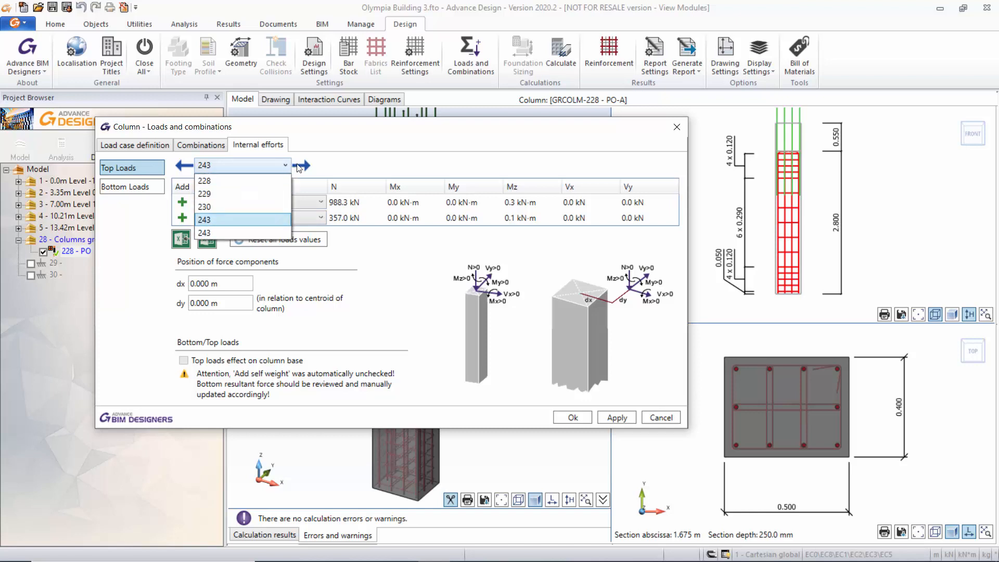
left_click(329, 165)
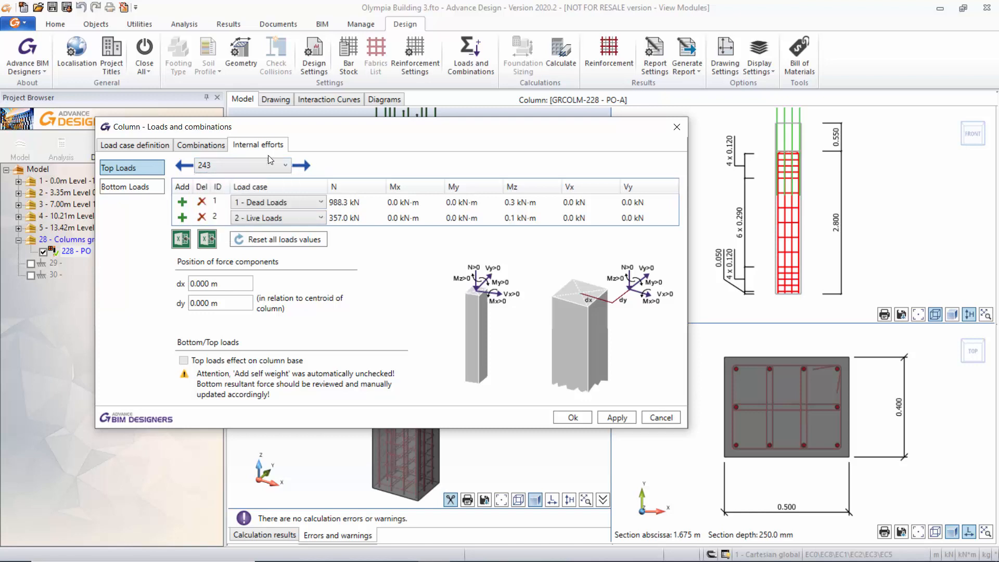
left_click(132, 189)
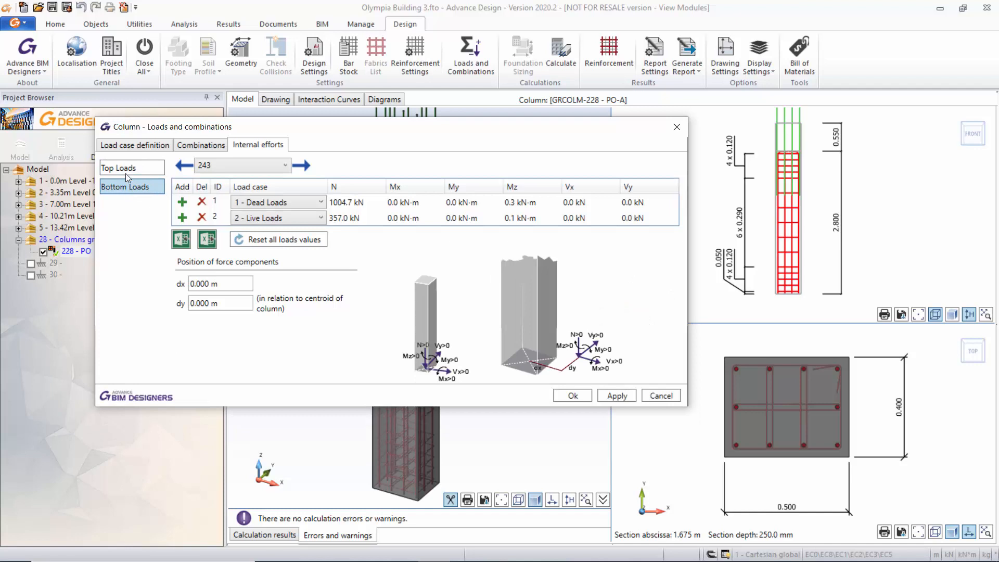
left_click(128, 169)
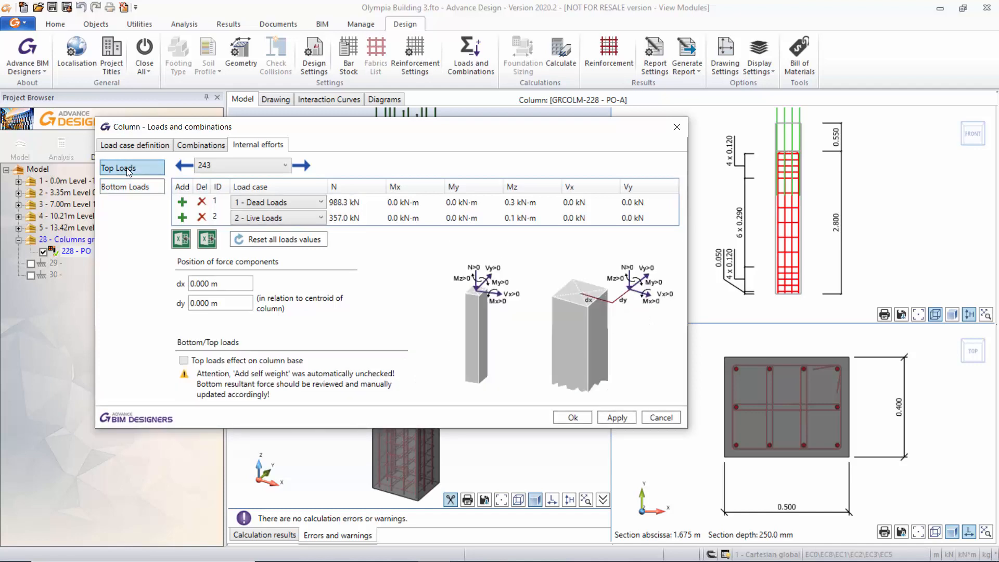
Review the column's combination table and its design combination descriptions, then close the loads and combinations settings.
left_click(200, 146)
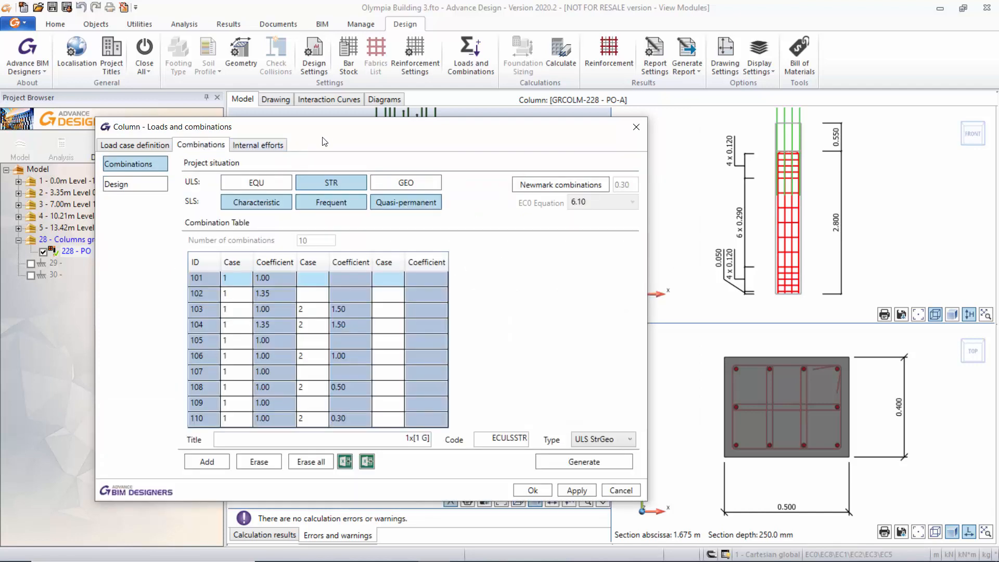
left_click_drag(323, 135, 347, 128)
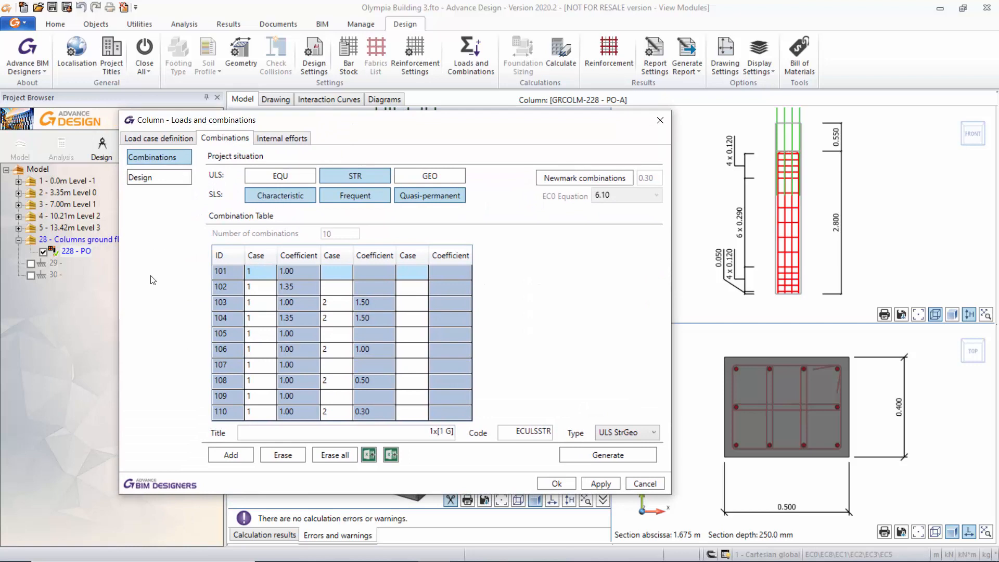
left_click(149, 178)
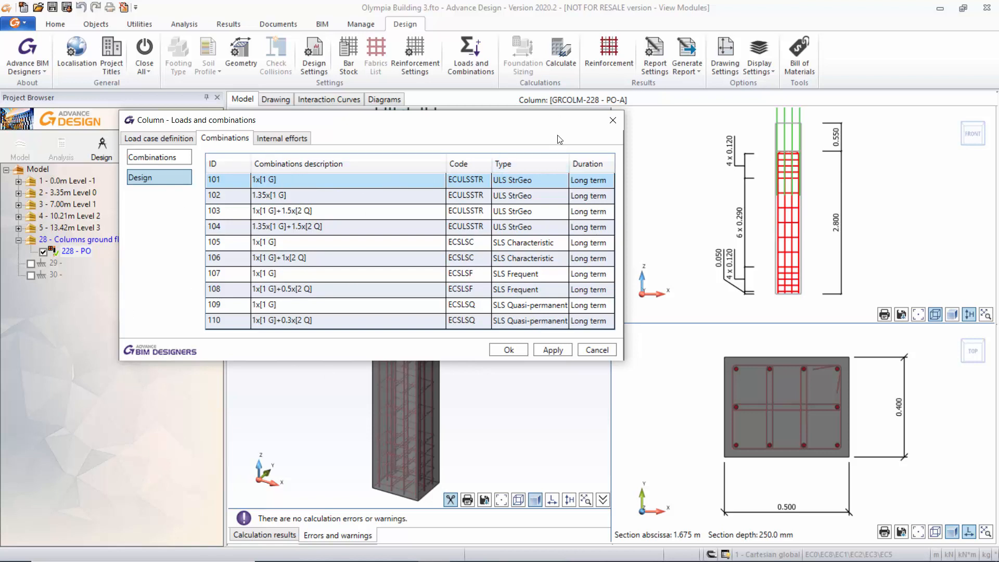
left_click(612, 122)
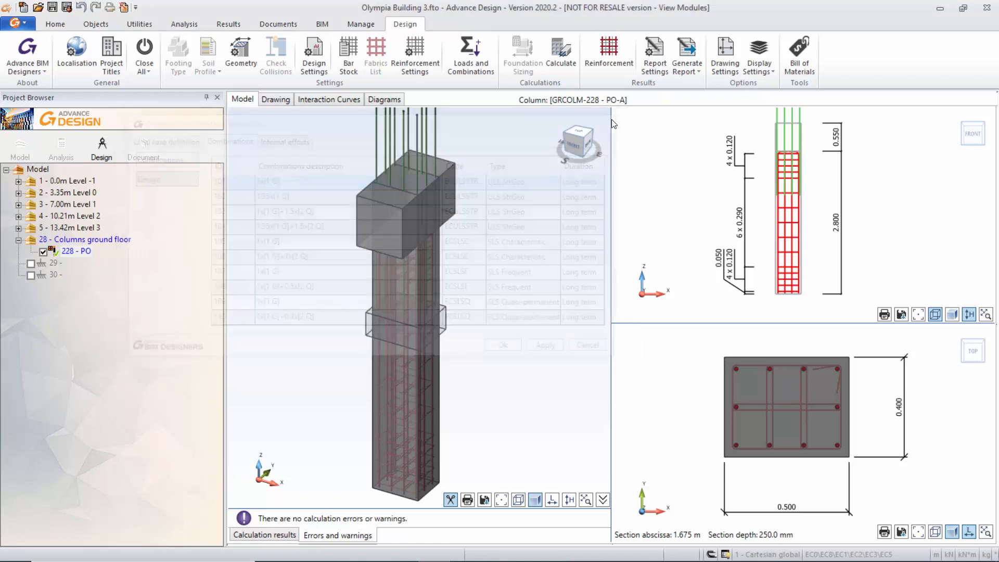
Review the column's general and reinforced concrete design assumptions and the available concrete classes, keeping C30/37.
left_click(313, 55)
left_click_drag(458, 81, 442, 138)
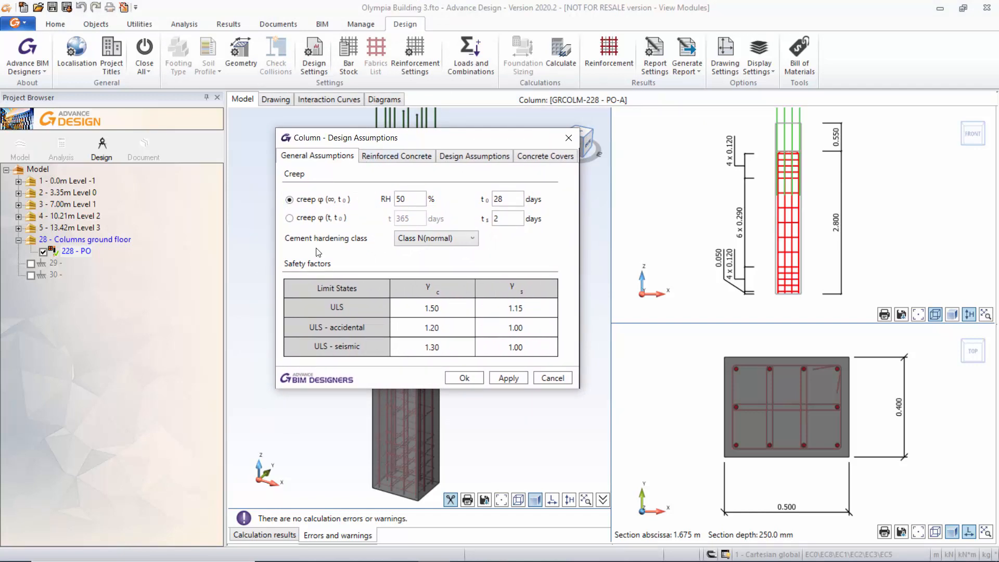
left_click(377, 158)
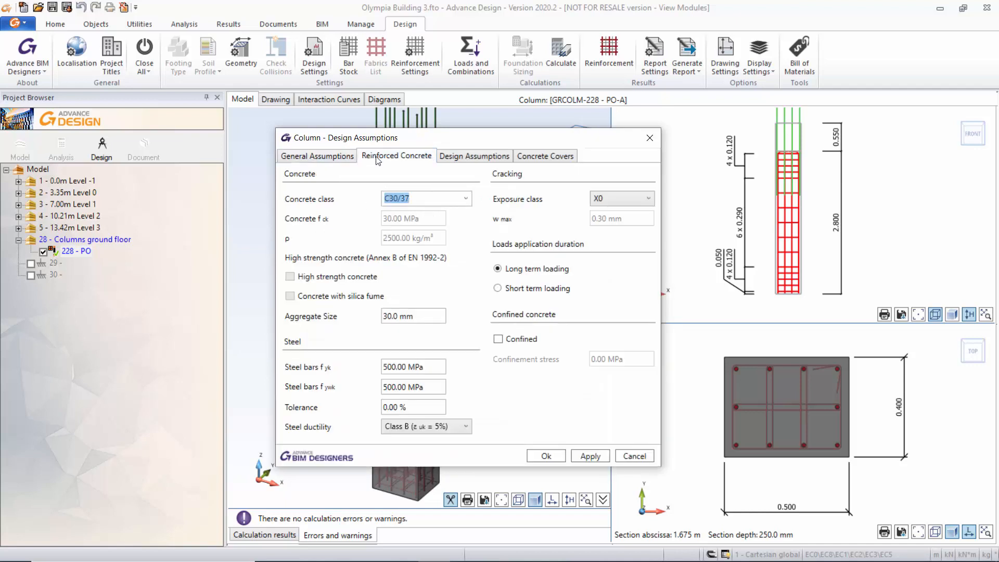
left_click(467, 198)
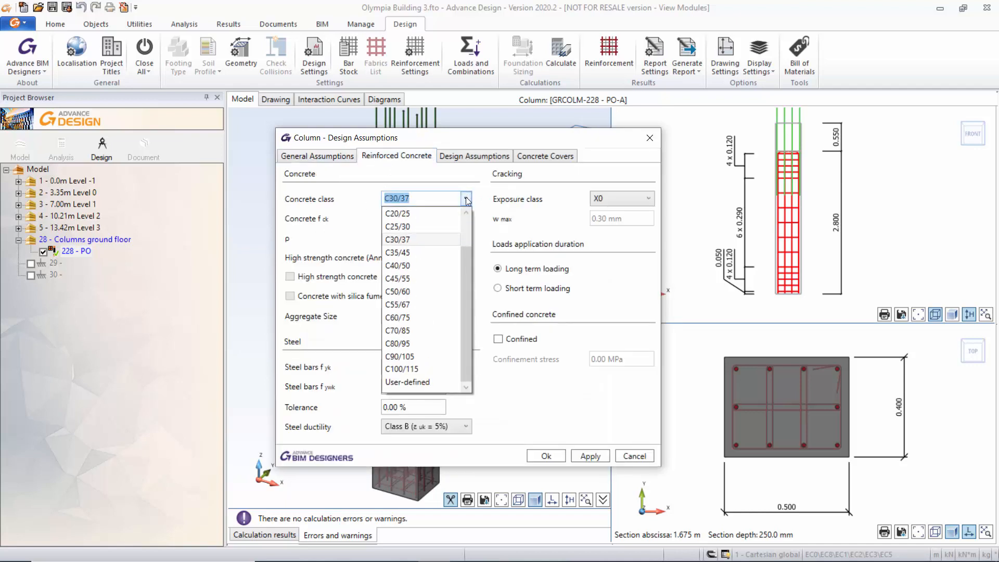
left_click(434, 243)
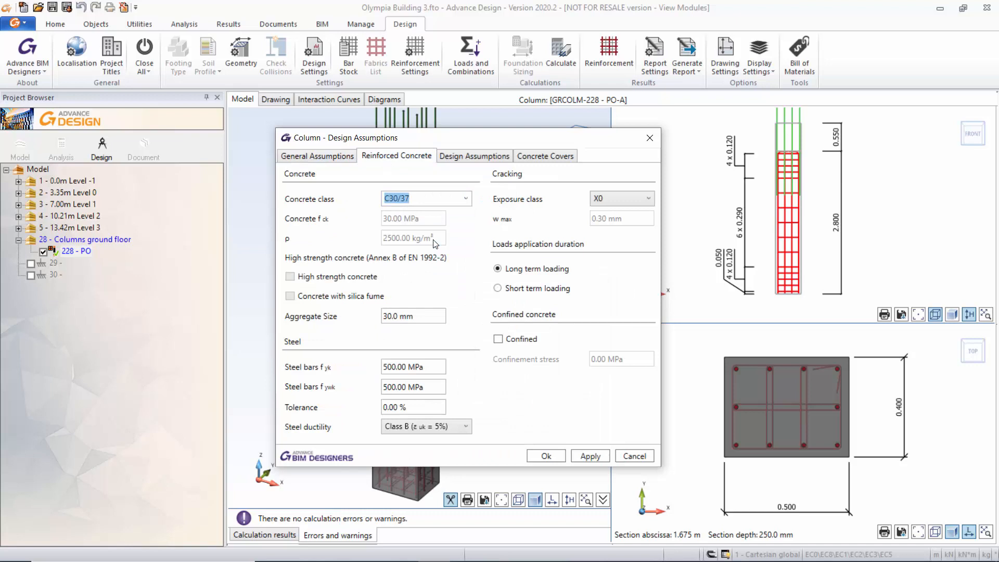
Review the available steel ductility classes in the column's reinforced concrete assumptions, keeping Class B.
left_click(366, 198)
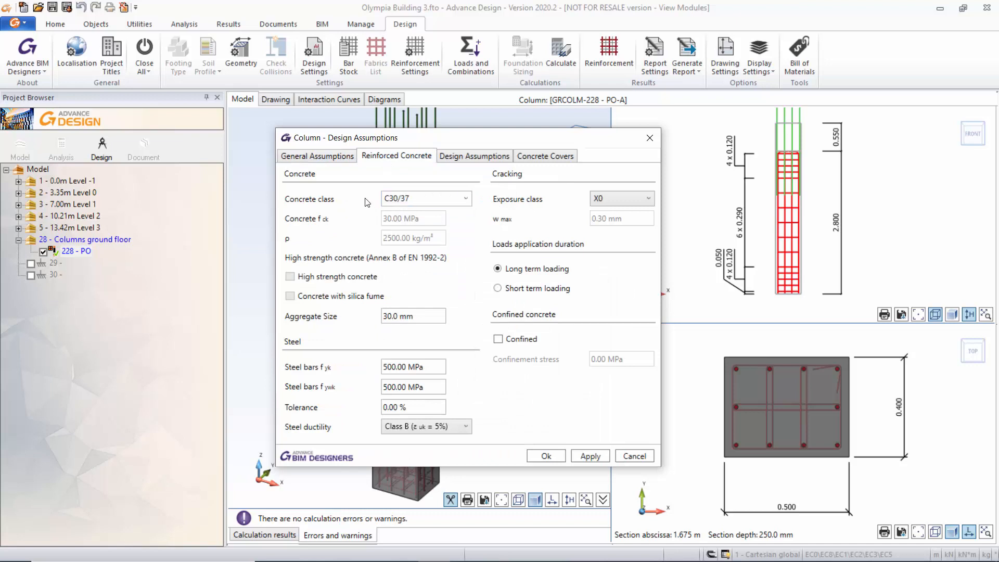
left_click(466, 427)
left_click(468, 426)
Review the column's calculation and seismic design assumptions, including the ductility class and fire resistance options, keeping DCM and No fire.
left_click(473, 156)
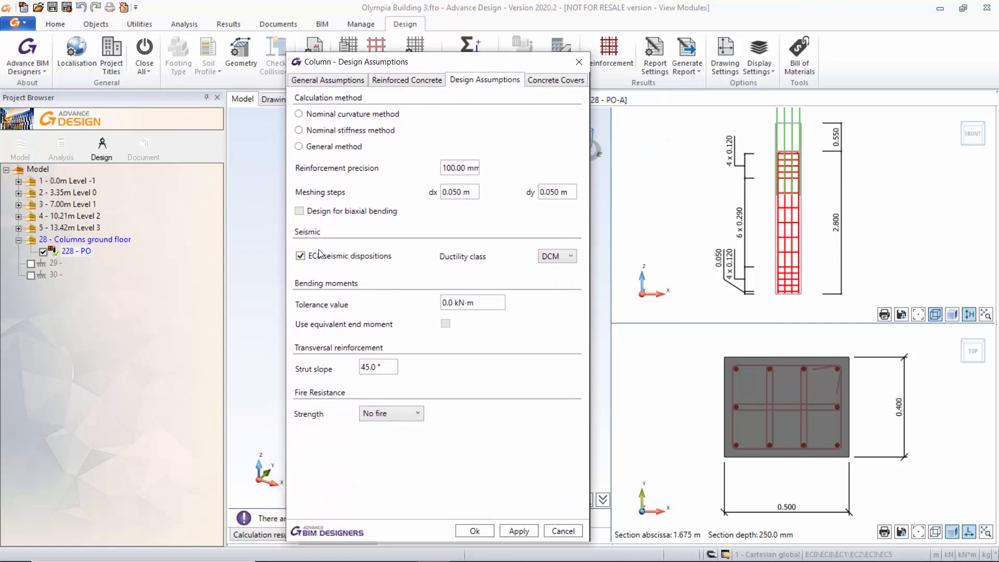
left_click(572, 257)
left_click(572, 257)
left_click(419, 413)
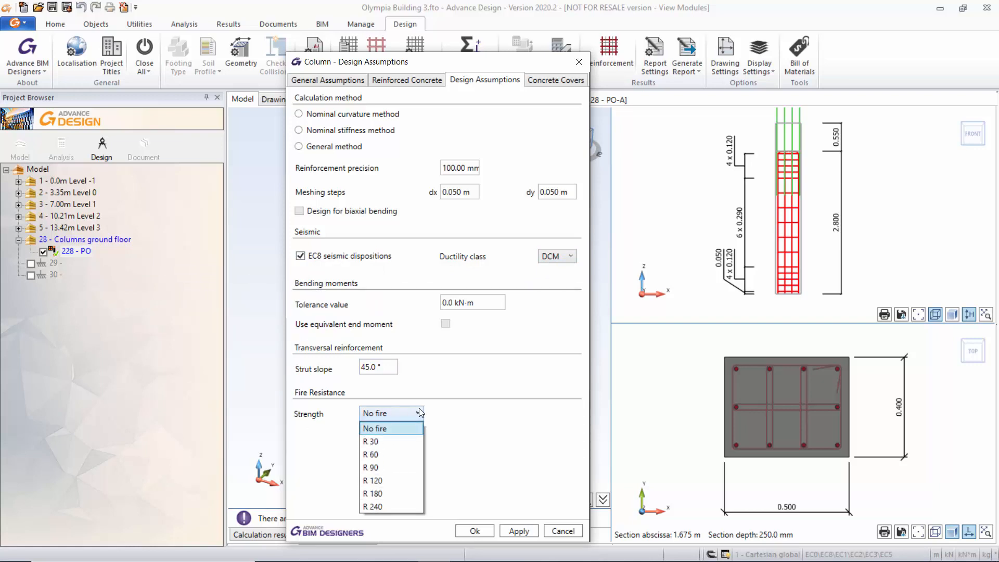
left_click(420, 412)
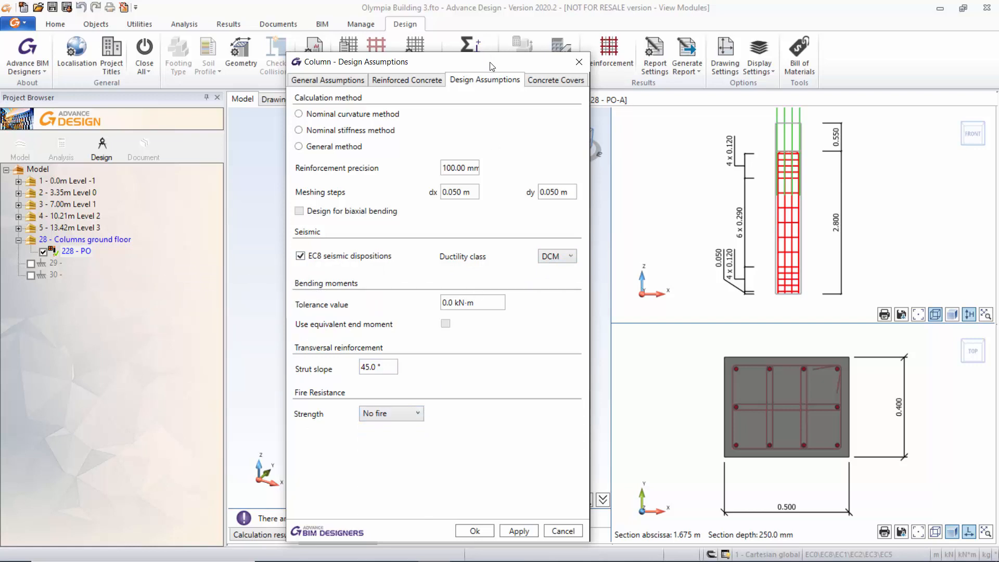
left_click_drag(492, 66, 494, 49)
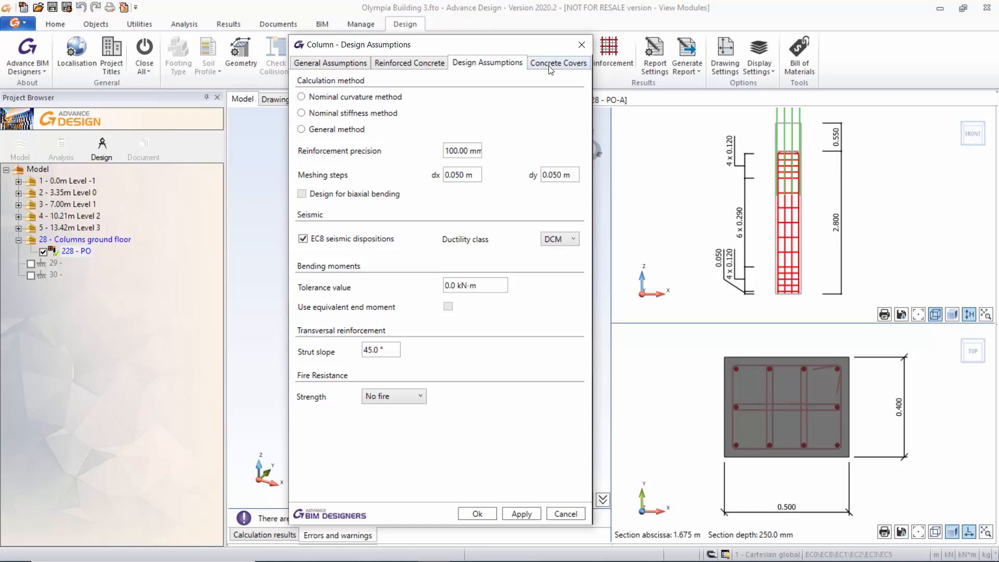
Check the column's concrete cover and minimum cover settings, then close the design assumptions.
left_click(549, 67)
left_click(465, 104)
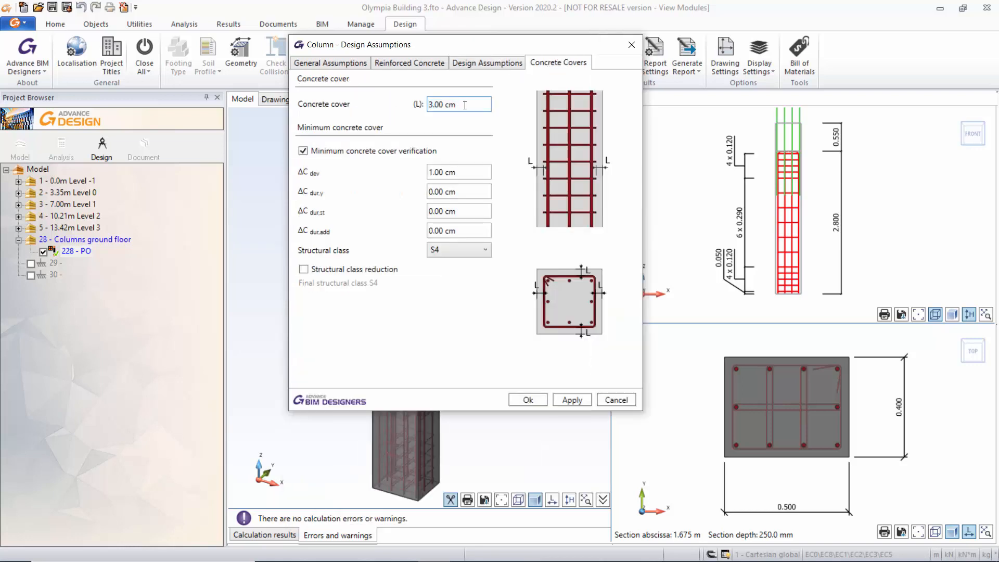
left_click_drag(464, 104, 427, 109)
left_click(458, 108)
left_click(632, 45)
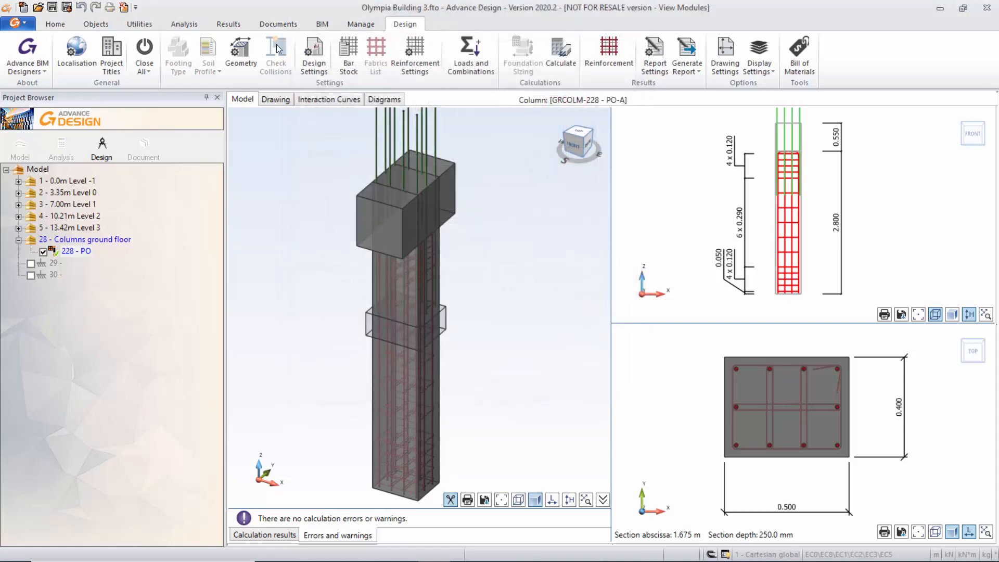
Review the column's section dimensions, top column section and buckling length settings, then close the geometry settings.
left_click(241, 47)
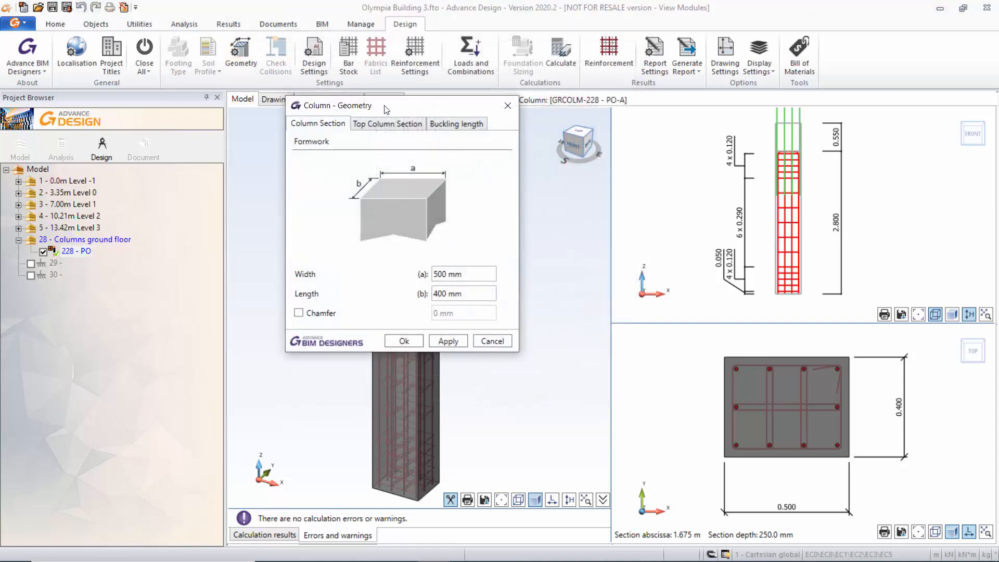
left_click_drag(385, 109, 380, 131)
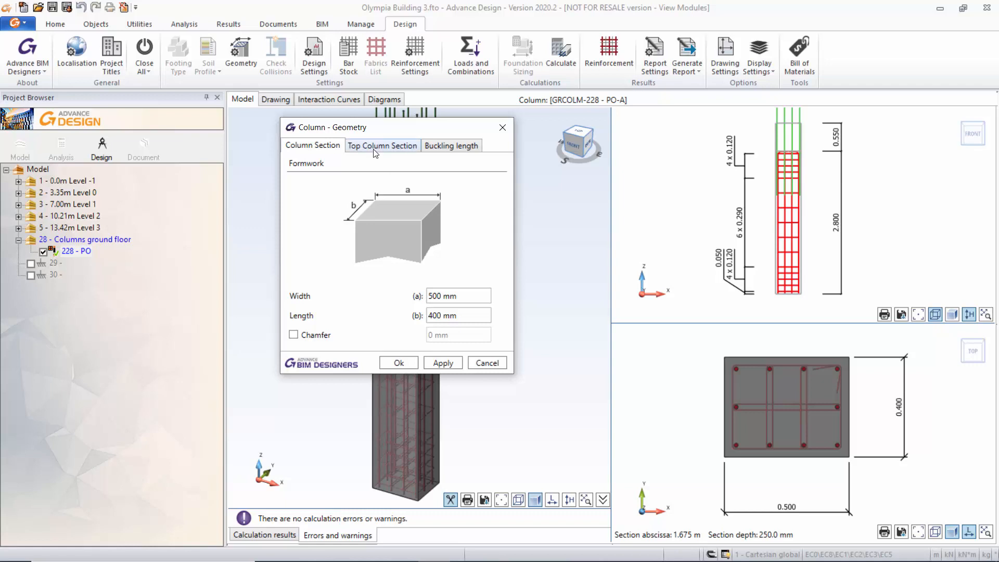
left_click(376, 147)
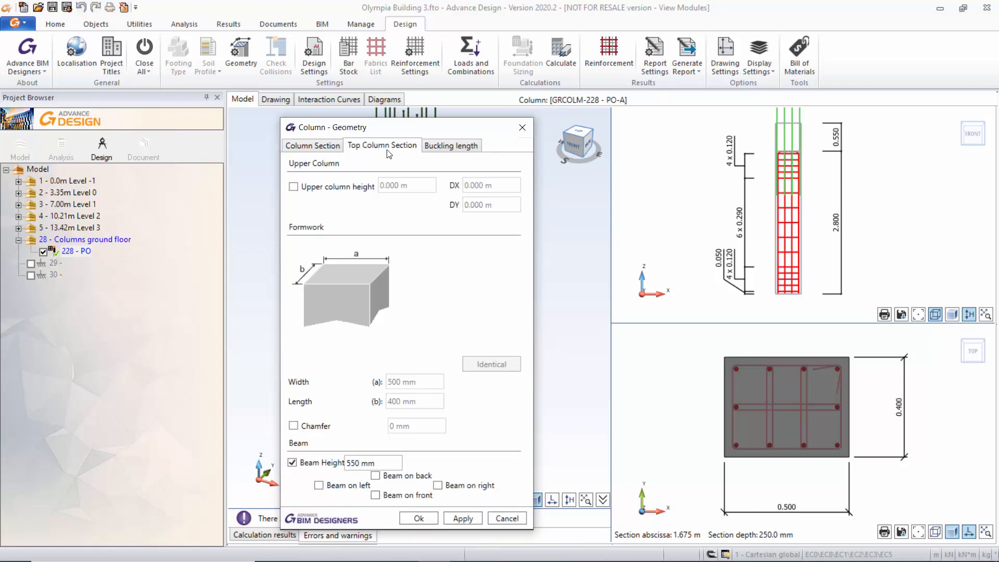
left_click(445, 146)
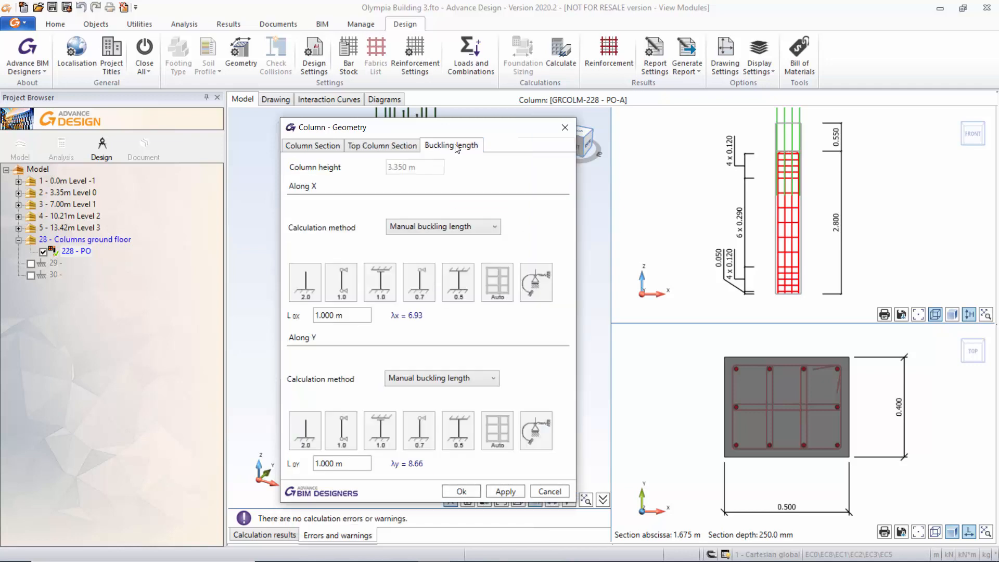
left_click(565, 127)
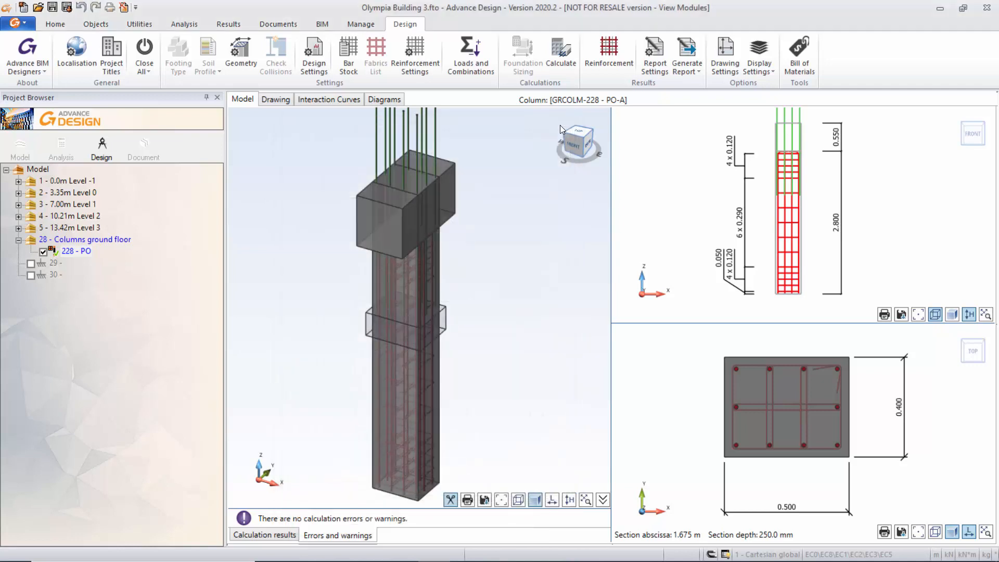
Review the column's longitudinal reinforcement assumptions and the diameters available for applying hooks, keeping ø10.
left_click(415, 55)
left_click_drag(440, 76, 409, 96)
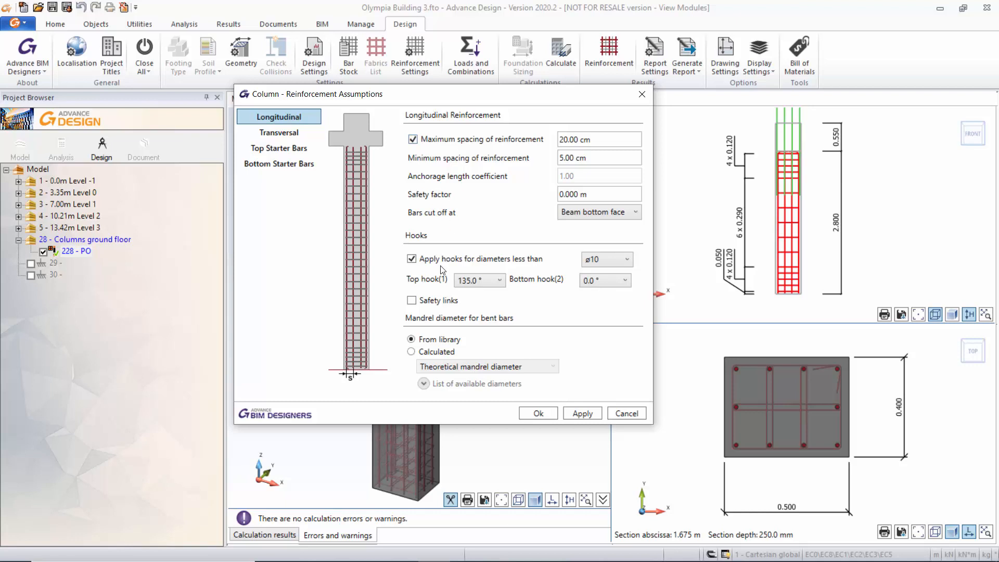
left_click(628, 259)
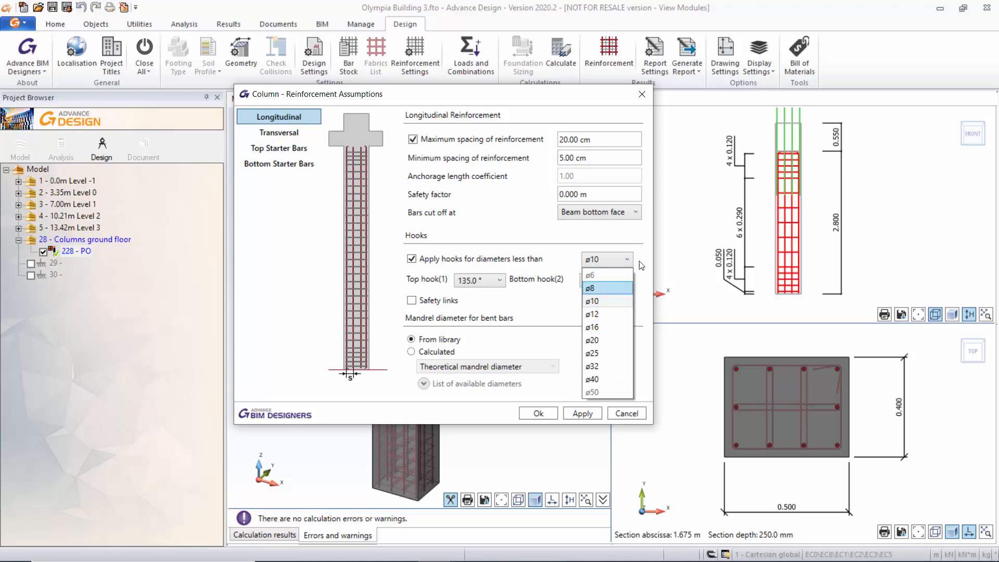
left_click(642, 266)
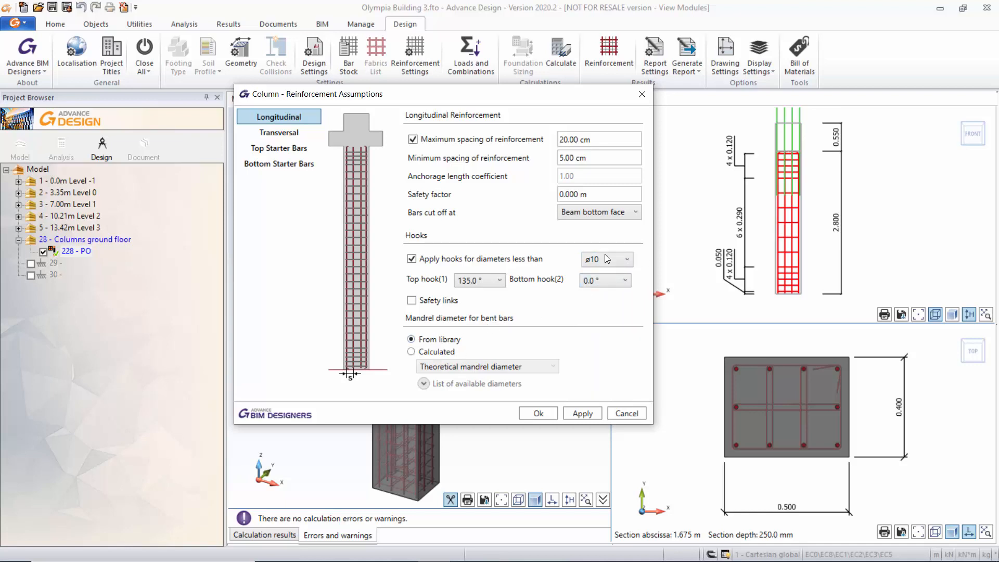
Review the transversal reinforcement and hook options and the top and bottom starter bar assumptions, then close the reinforcement assumptions.
left_click(294, 136)
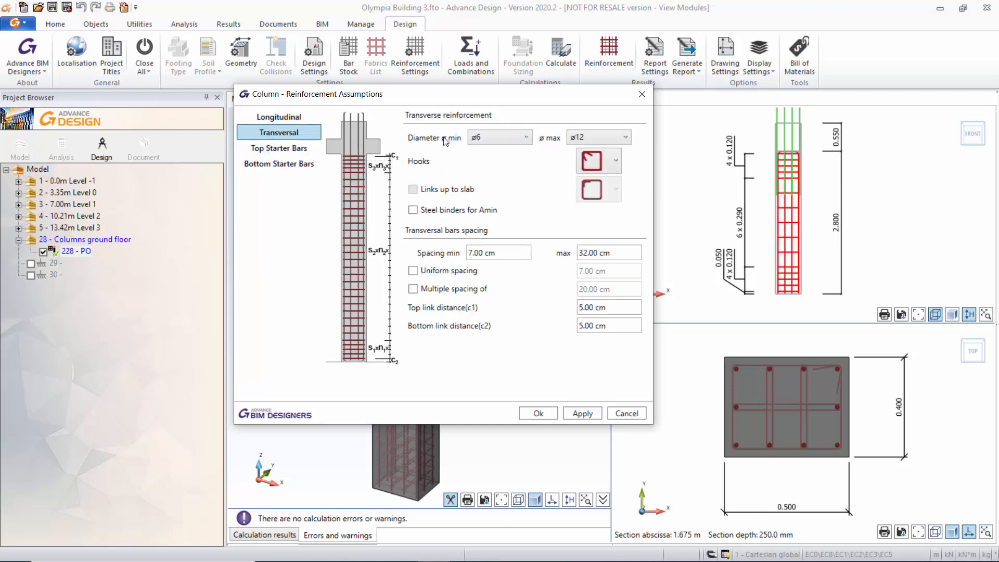
left_click(616, 160)
left_click(618, 160)
left_click(281, 148)
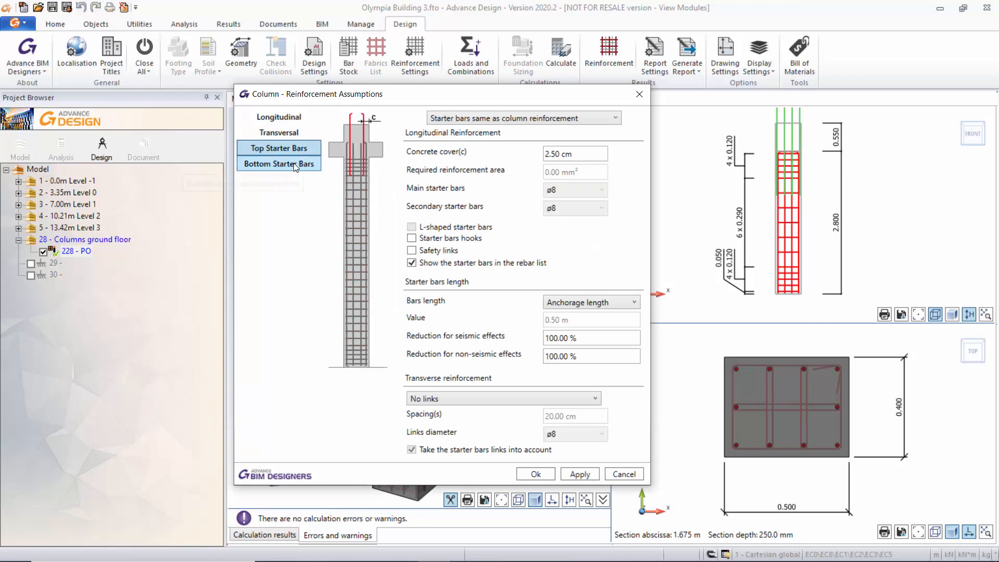
left_click(294, 164)
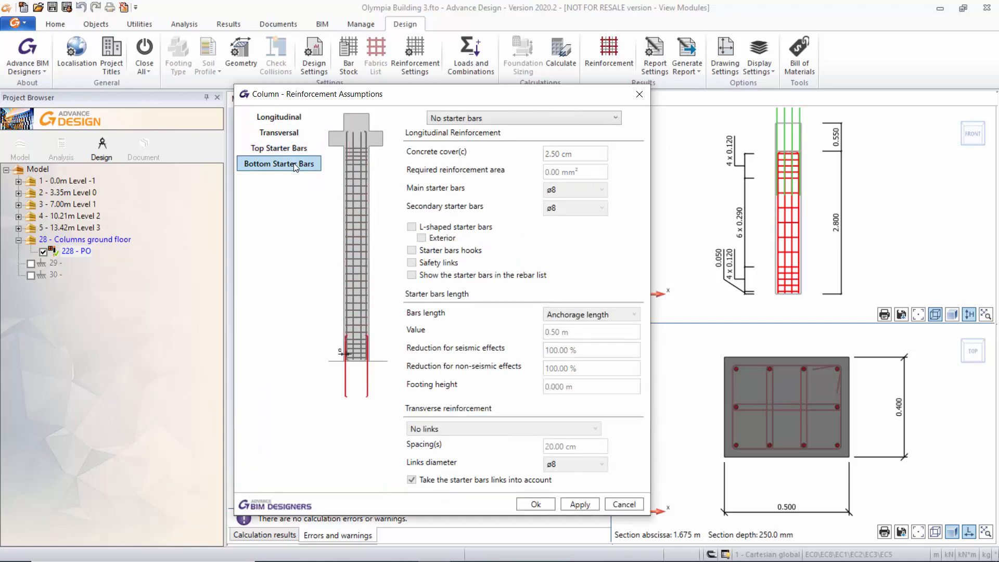
left_click(641, 95)
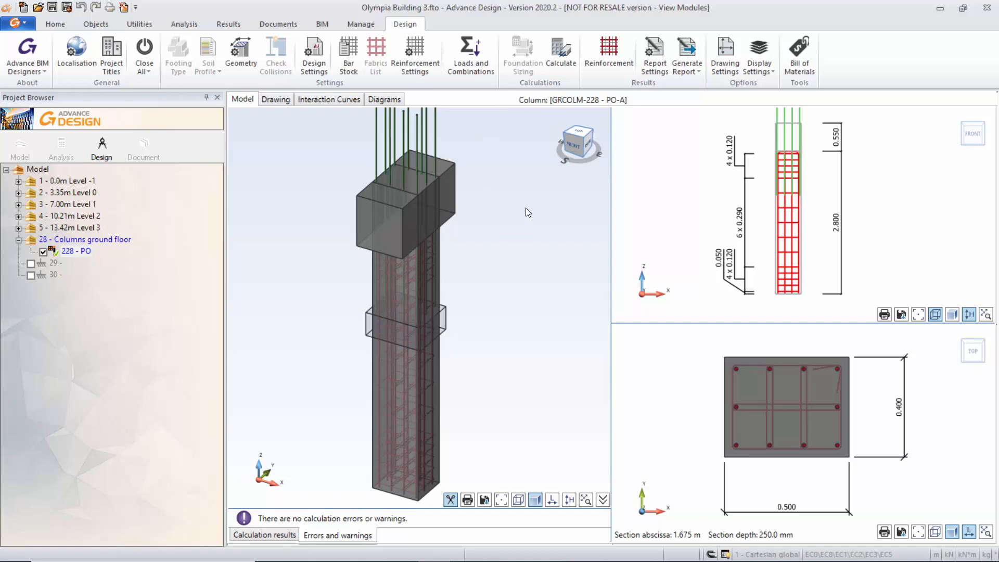
Open the column's generated reinforcement and review the bar diameters available along x, keeping ø20.
left_click(610, 55)
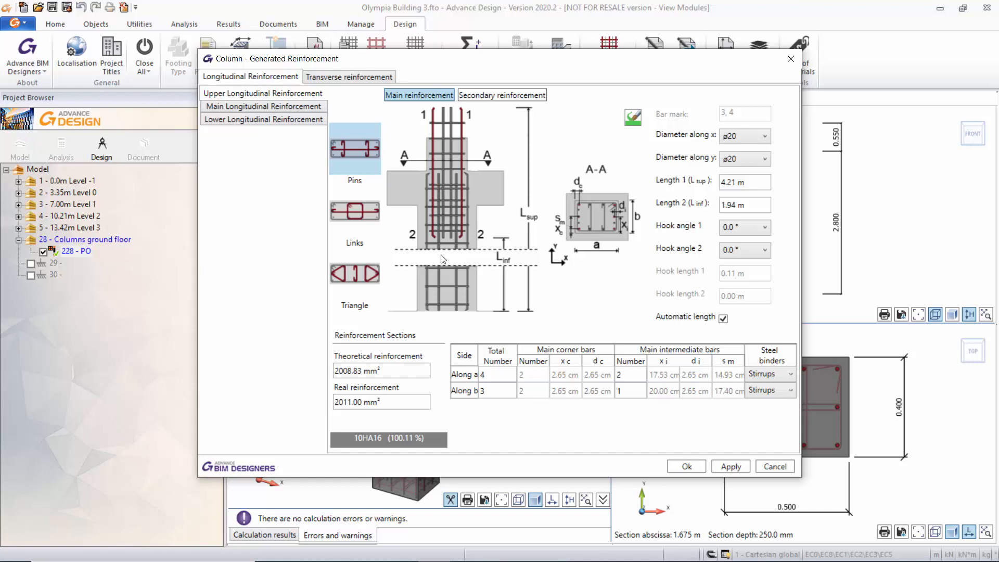
left_click(766, 136)
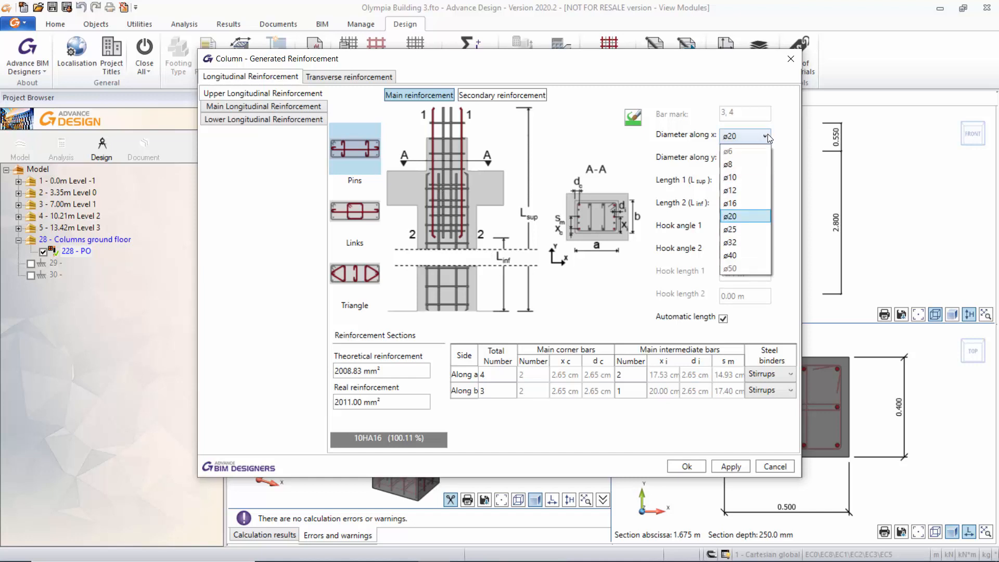
left_click(767, 133)
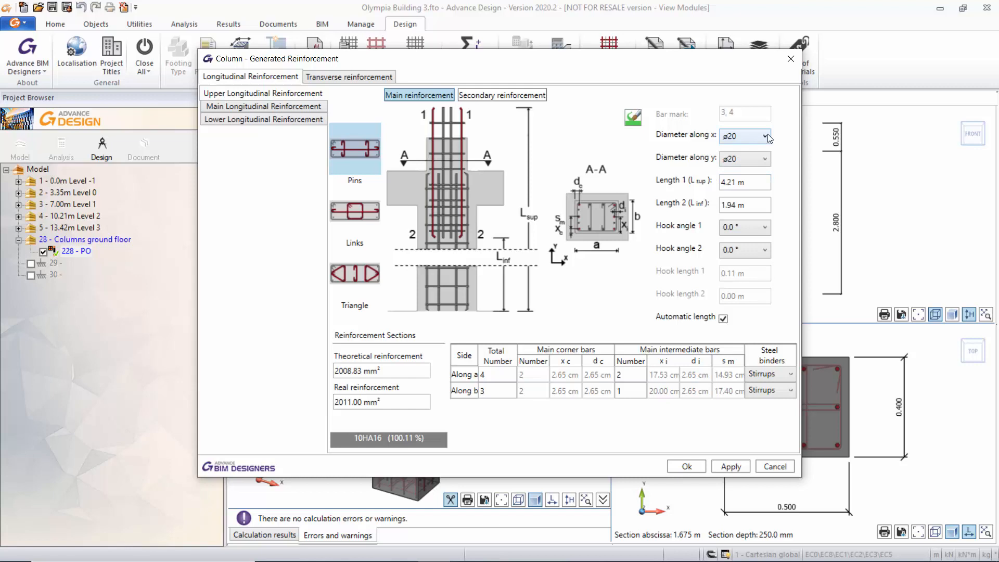
Compare the theoretical and real reinforcement areas of the upper longitudinal reinforcement.
left_click(397, 372)
left_click(398, 371)
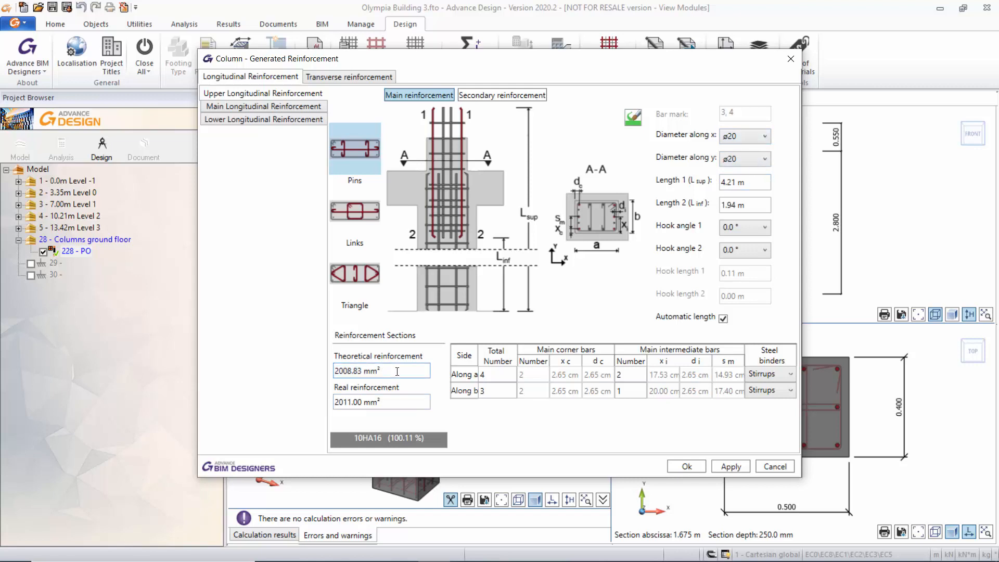
left_click(401, 401)
left_click(402, 402)
left_click_drag(400, 401, 336, 406)
left_click(409, 402)
left_click(413, 370)
left_click(403, 372)
Review the main and lower longitudinal reinforcement, then return to the upper longitudinal reinforcement.
left_click(290, 106)
left_click(286, 121)
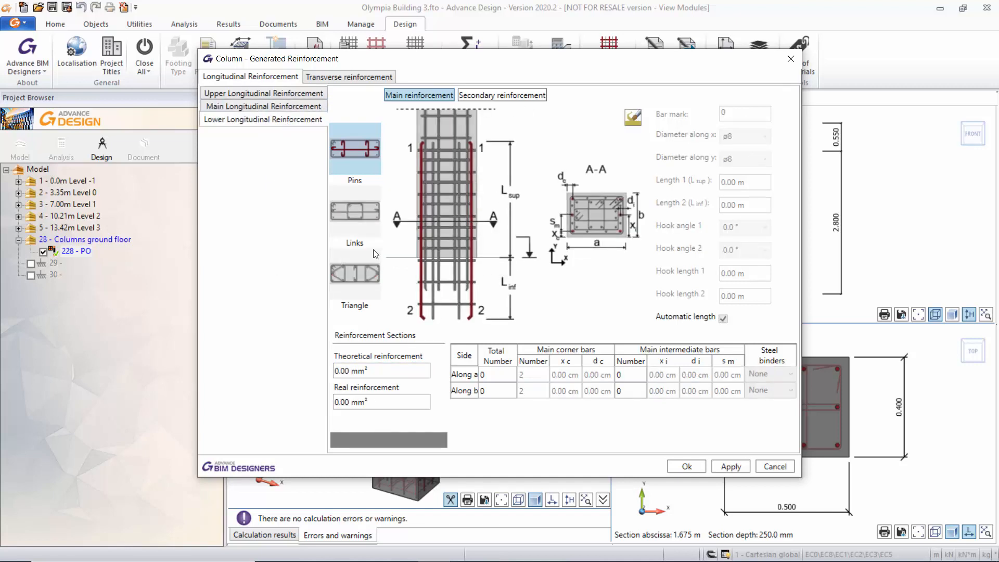
left_click(302, 95)
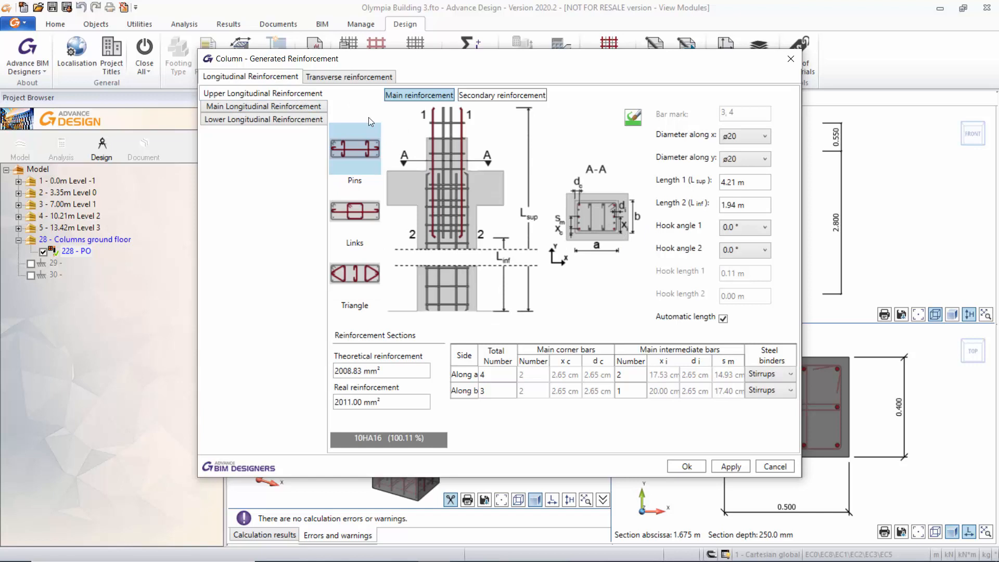
Review the transverse reinforcement and examine each of the three link spacing groups in the main transversal reinforcement.
left_click(350, 77)
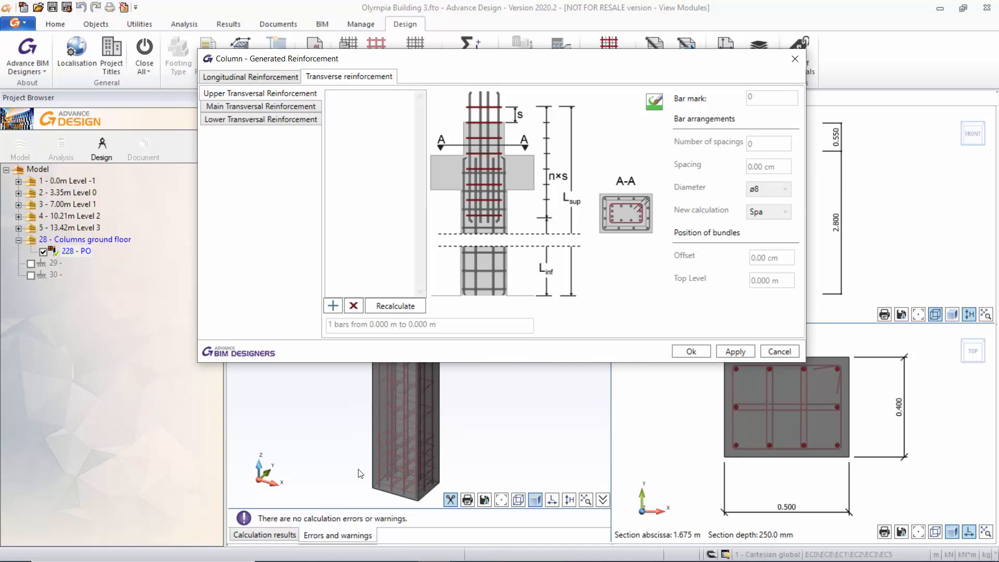
left_click(256, 106)
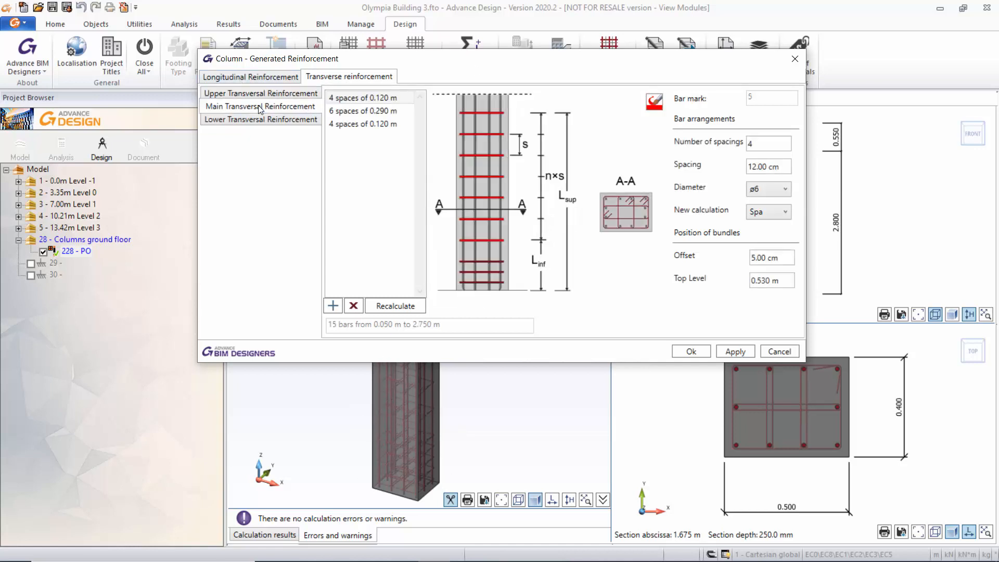
left_click(358, 99)
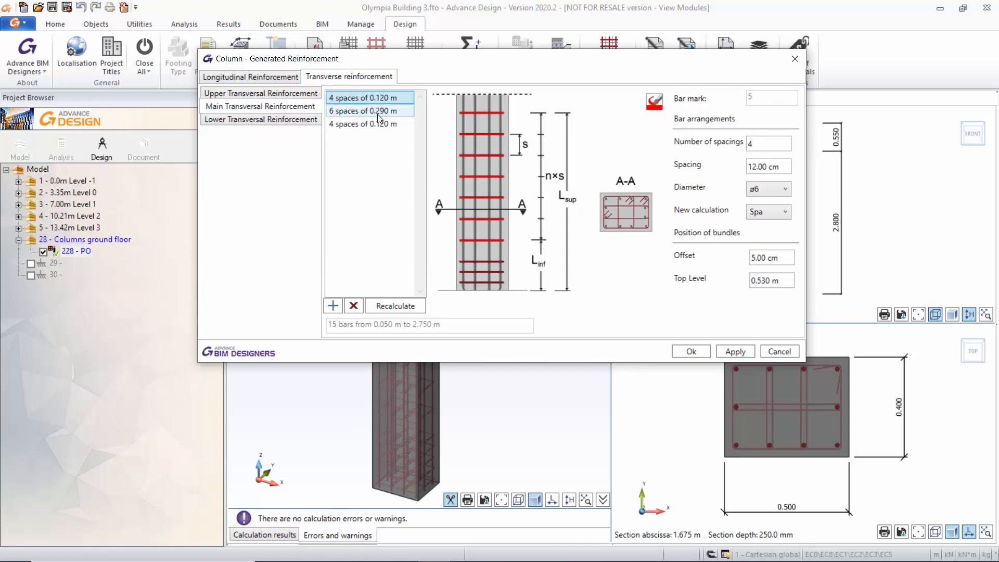
left_click(377, 111)
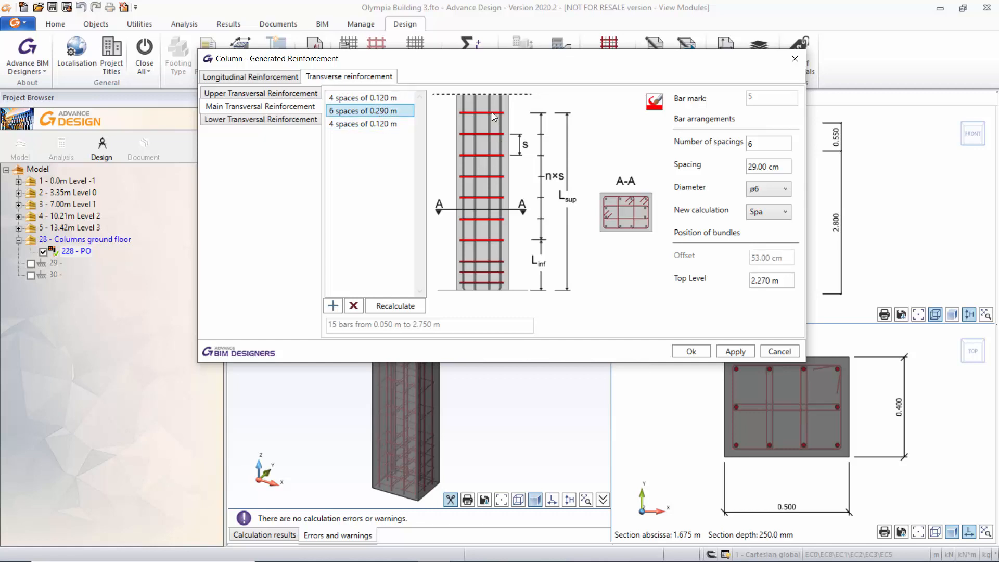
left_click(374, 123)
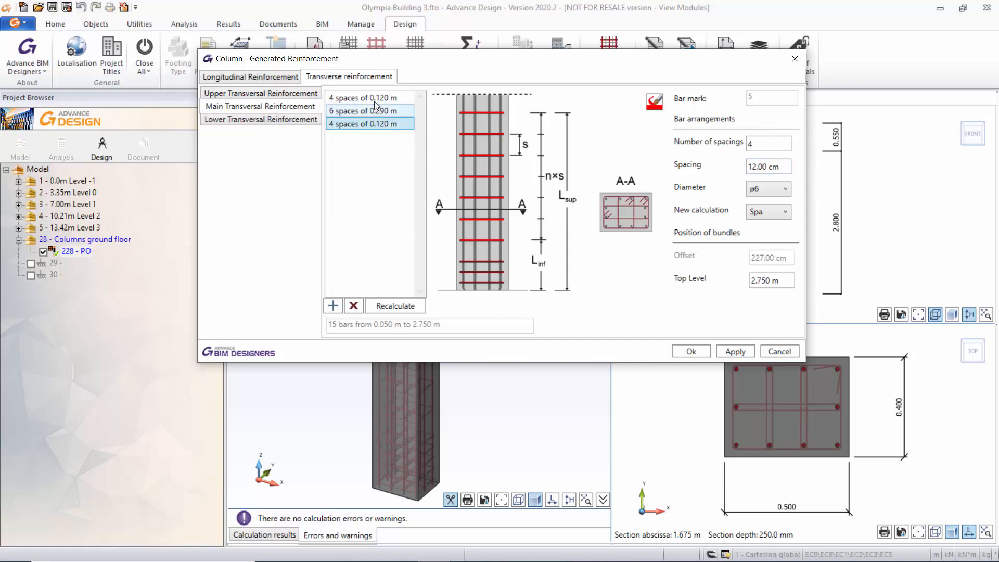
Return to the longitudinal reinforcement, compare its secondary and main bars, and close the generated reinforcement.
left_click(298, 78)
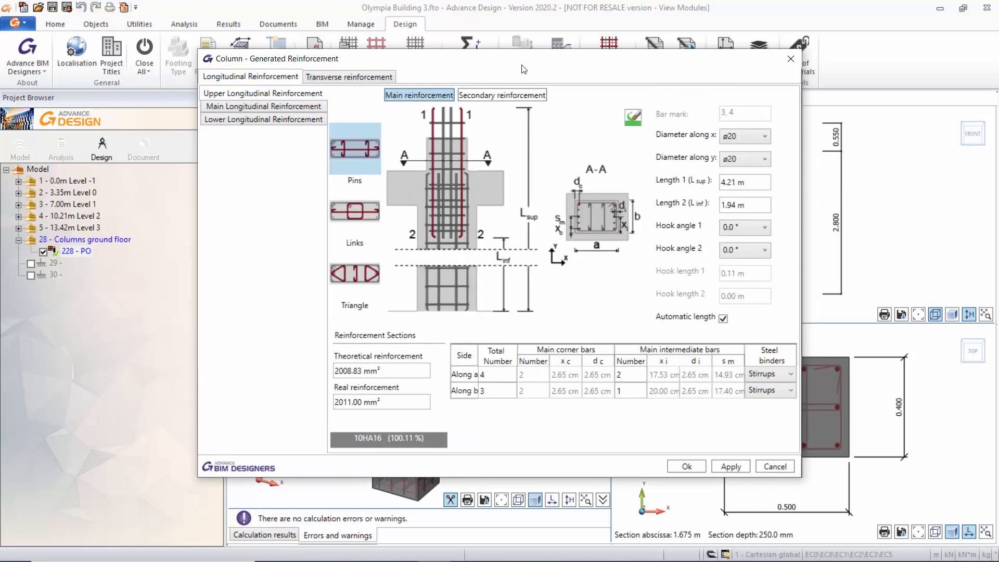
left_click_drag(524, 69, 482, 83)
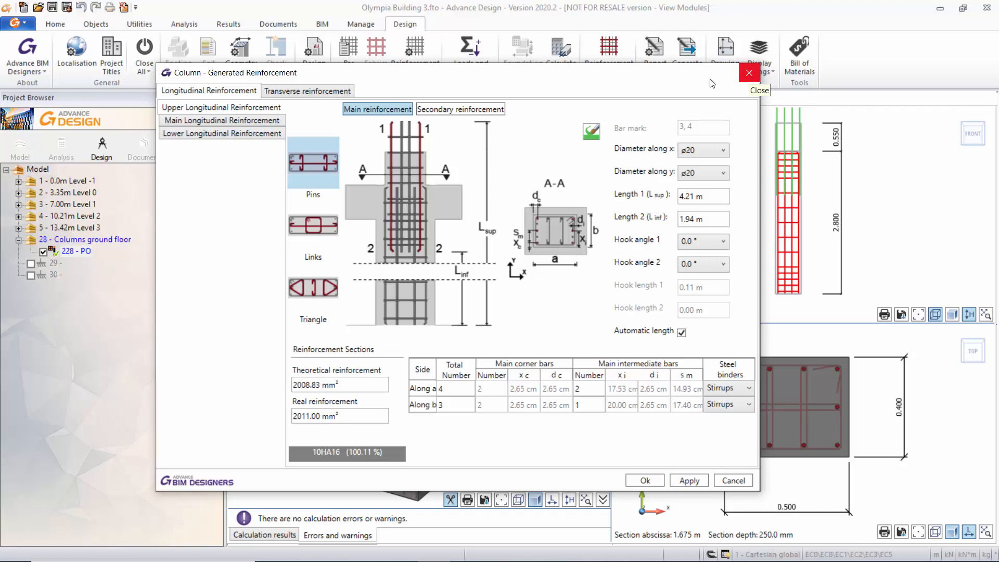
left_click(461, 109)
left_click(378, 108)
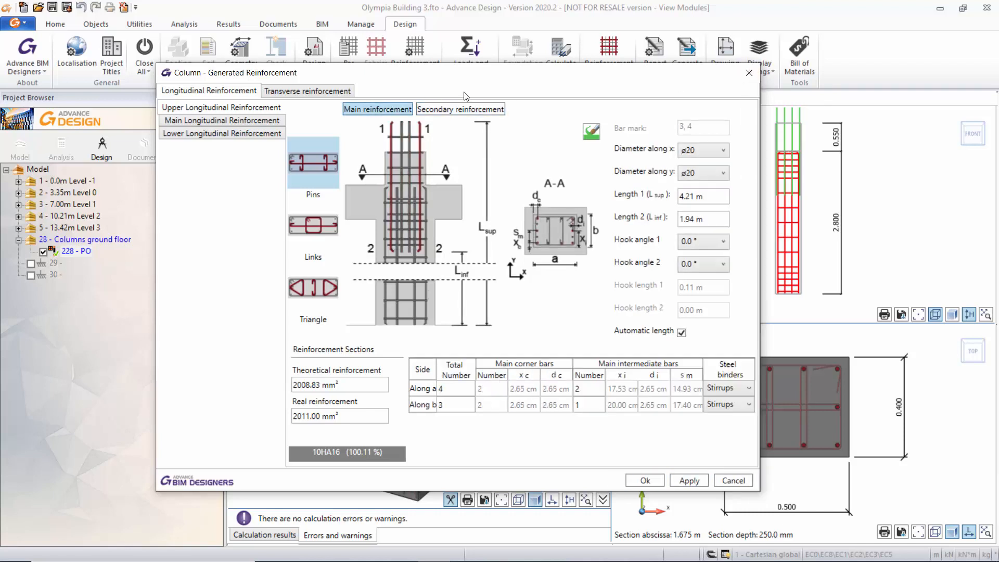
left_click(750, 72)
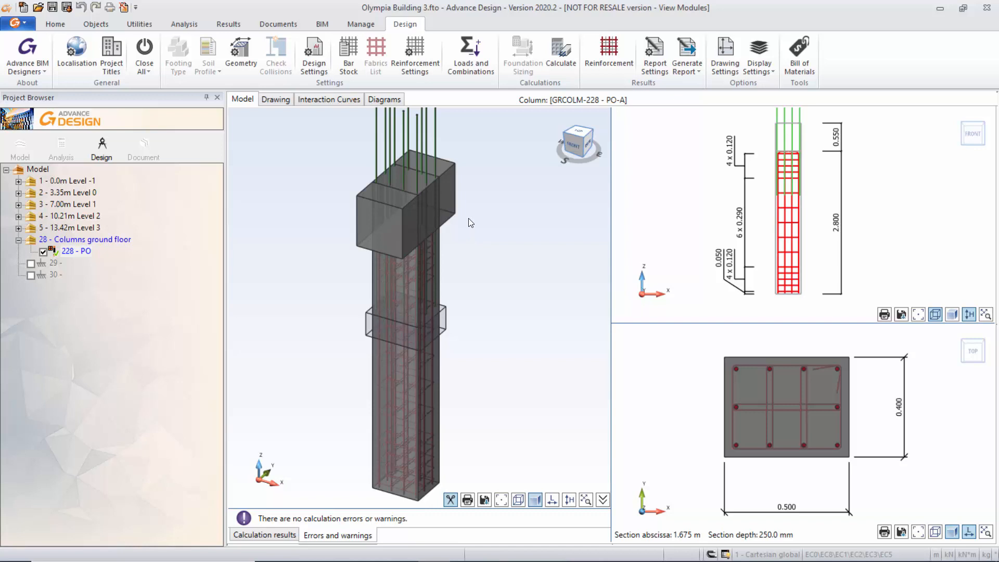
View the column report generation options, switch to the GRCOLM-228 - PO-A report in Acrobat Reader, and examine its table of contents.
left_click(690, 71)
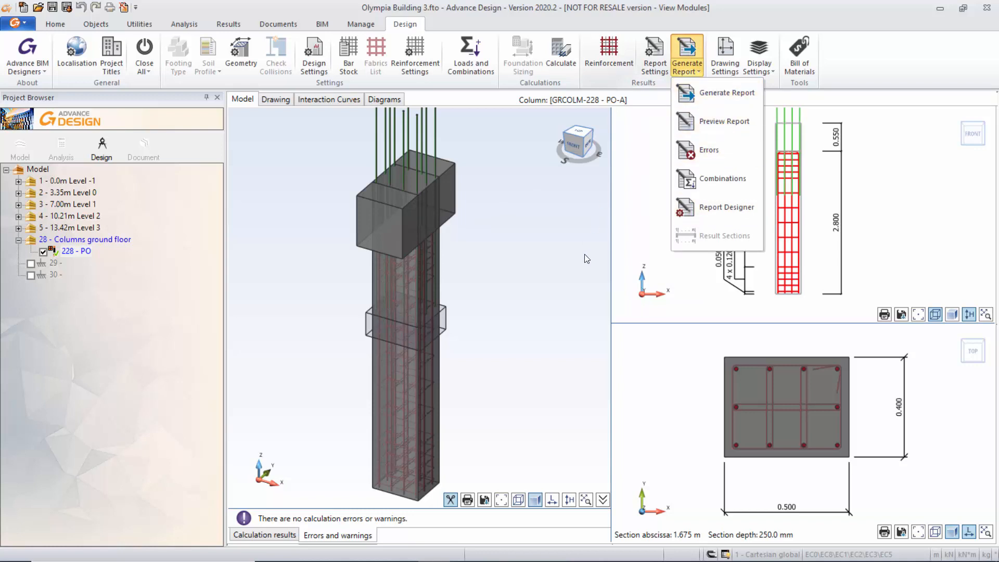
mouse_move(521, 560)
mouse_move(498, 549)
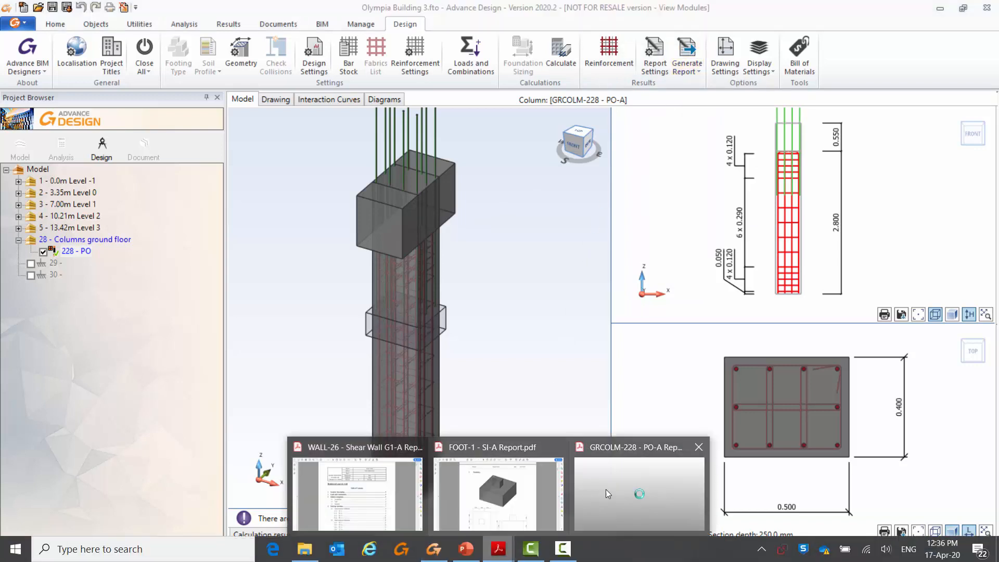
left_click(641, 484)
scroll(741, 242, "down", 5)
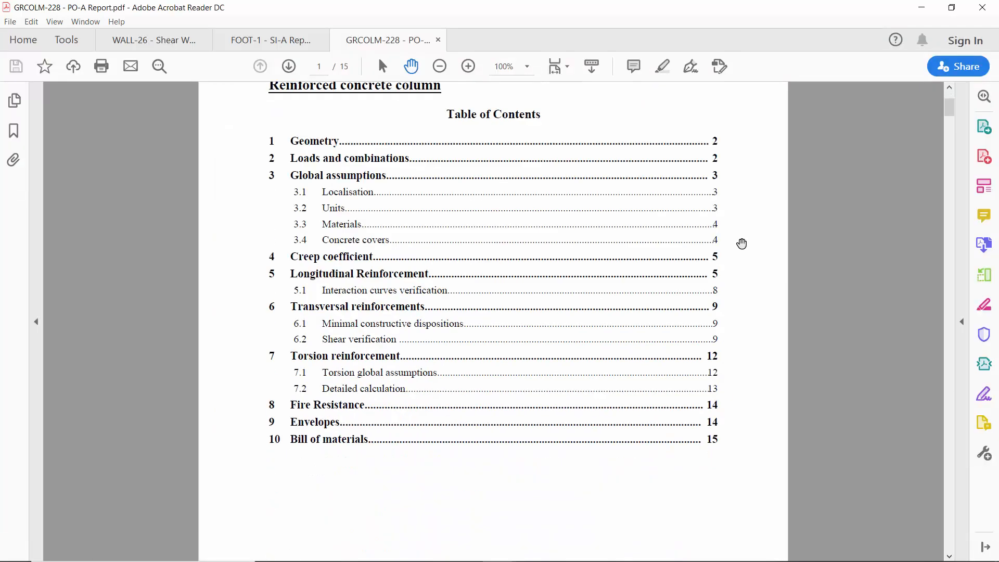
scroll(742, 242, "up", 4)
scroll(742, 242, "down", 10)
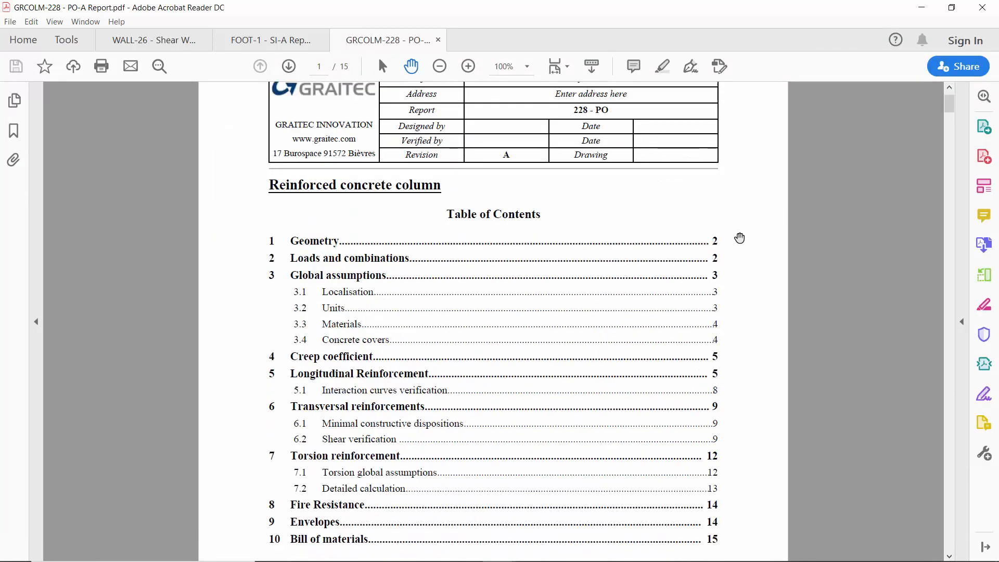
Review the column geometry, load combinations, global assumptions and localisation in the report.
scroll(740, 238, "down", 10)
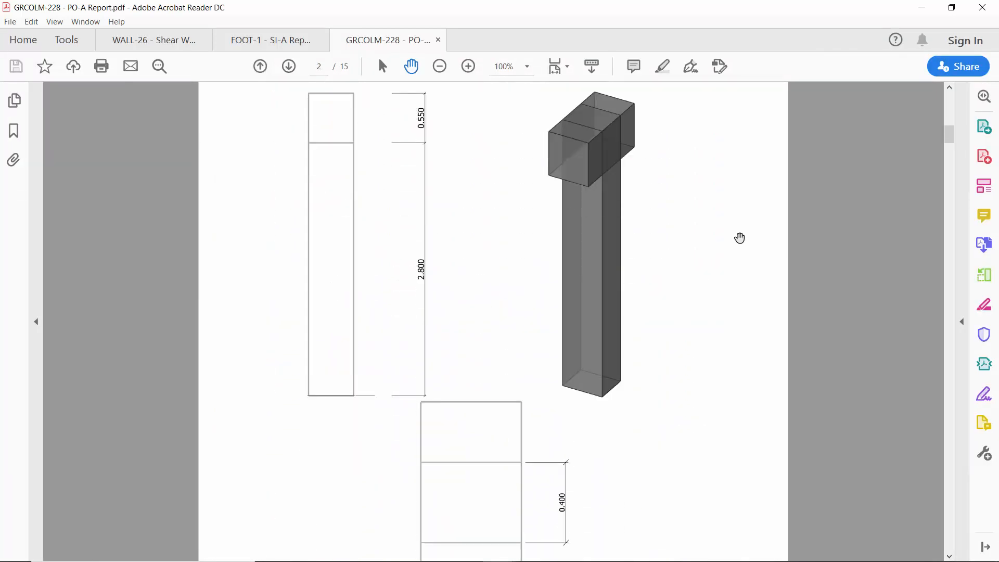
scroll(740, 238, "down", 12)
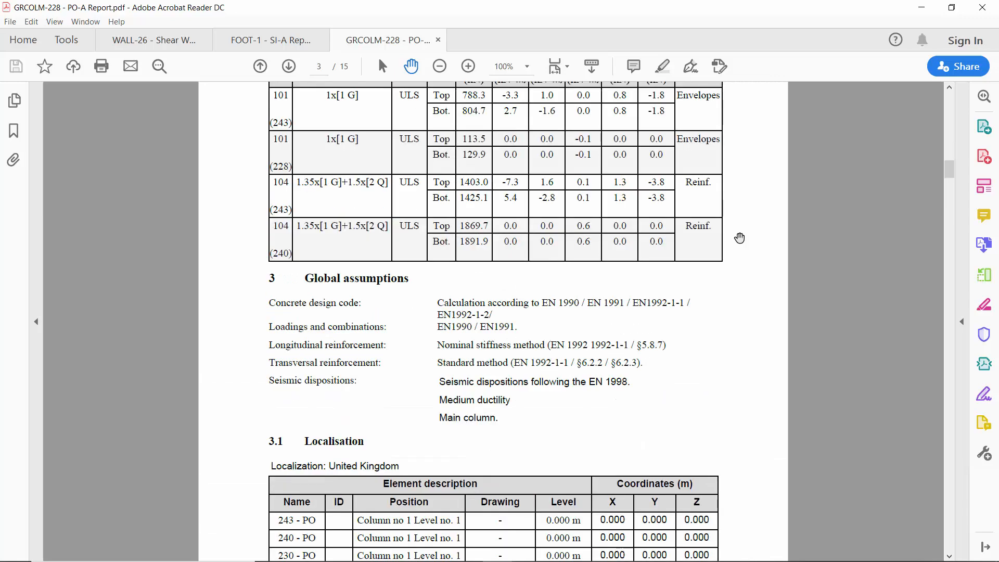
scroll(740, 238, "up", 2)
scroll(739, 238, "up", 2)
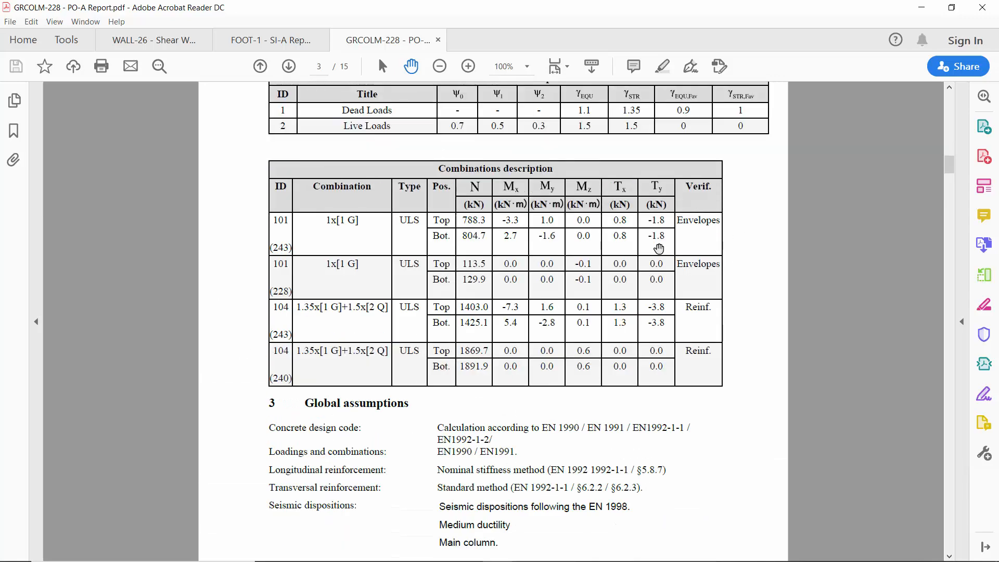
scroll(742, 278, "down", 7)
scroll(745, 285, "down", 5)
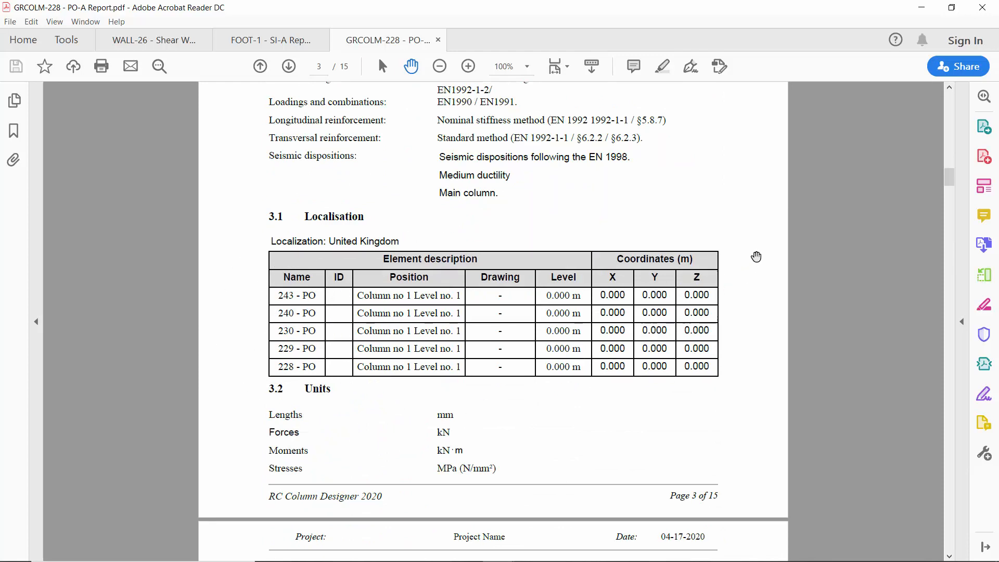
Review the report's material properties, concrete covers, creep coefficient and minimum longitudinal reinforcement requirements.
scroll(749, 311, "down", 15)
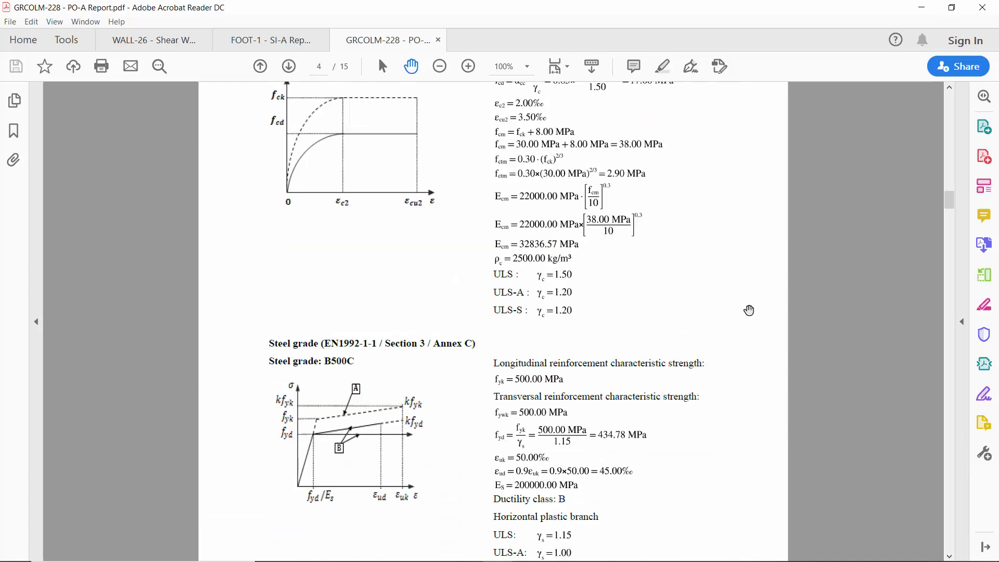
scroll(749, 310, "down", 10)
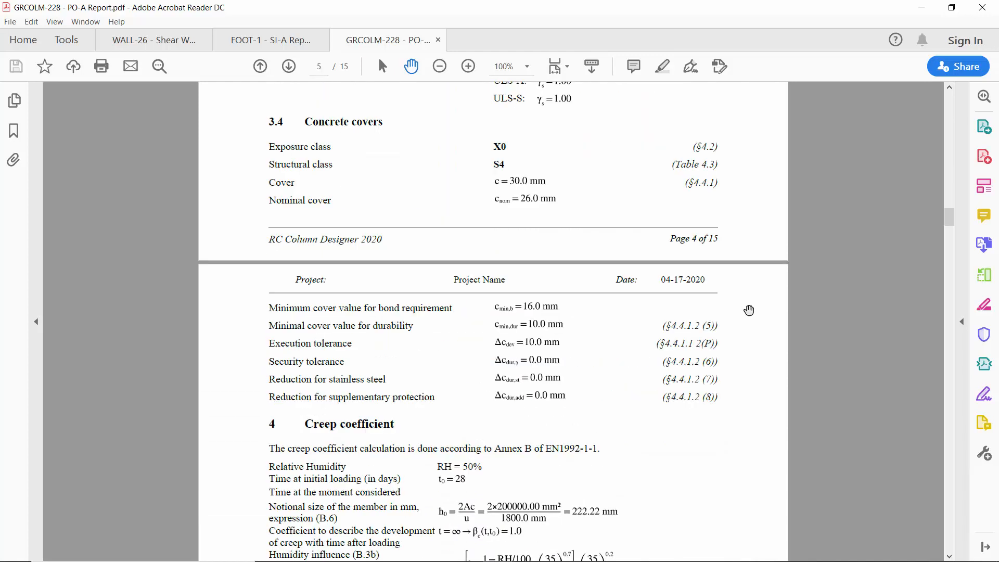
scroll(749, 310, "down", 2)
scroll(749, 311, "down", 10)
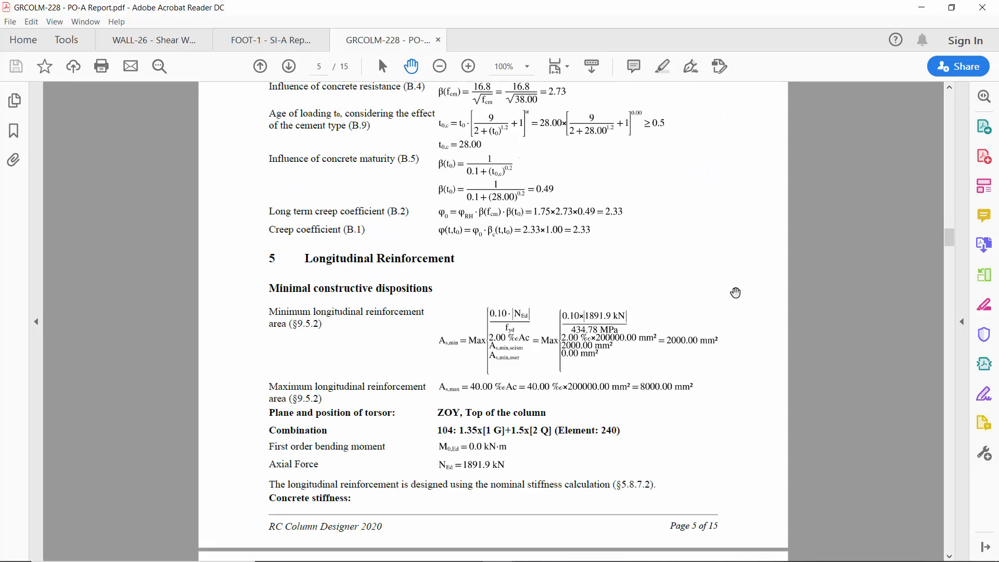
Examine the report's nominal stiffness calculations for longitudinal reinforcement through to the 3D global interaction curve.
scroll(735, 293, "down", 10)
scroll(735, 292, "down", 10)
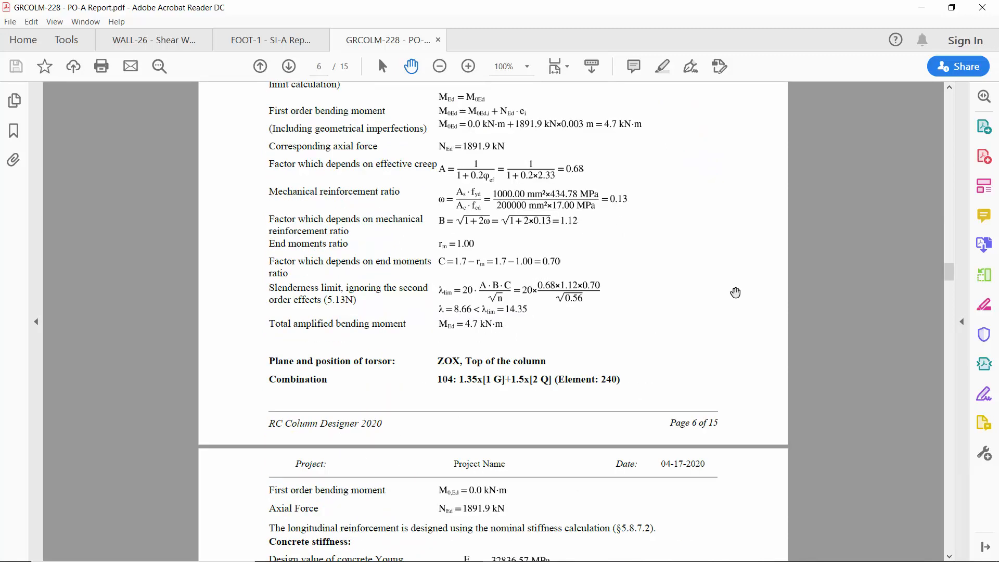
scroll(726, 296, "down", 10)
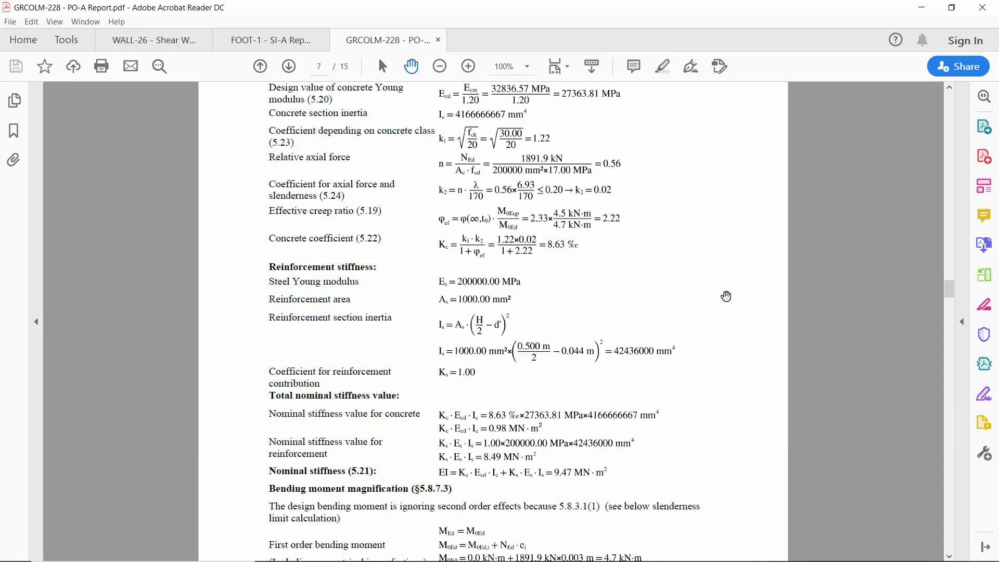
scroll(726, 296, "down", 5)
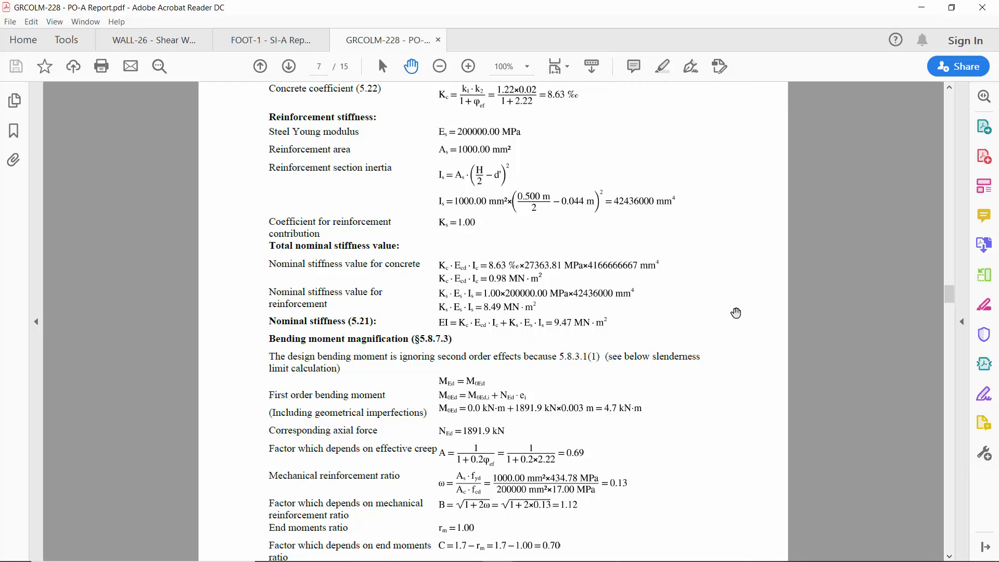
scroll(736, 313, "down", 15)
scroll(736, 312, "down", 14)
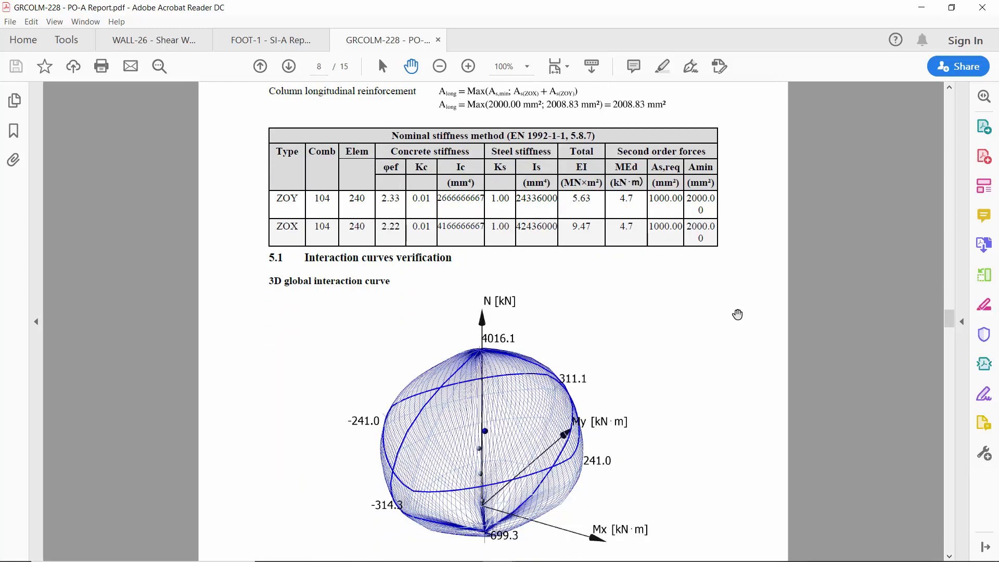
Examine the 2D interaction curves, envelope verification table and real longitudinal reinforcement in the report.
scroll(737, 314, "down", 15)
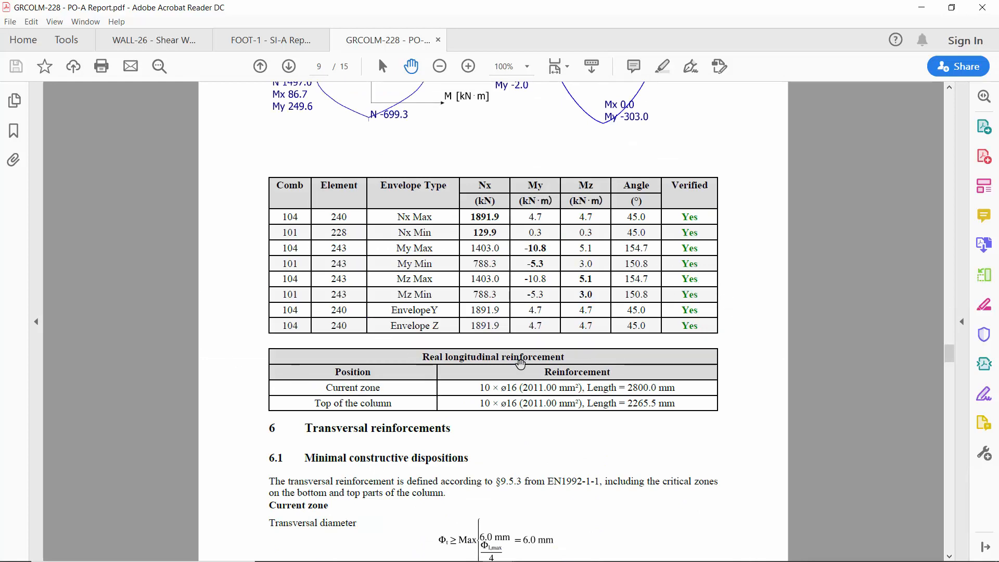
scroll(566, 312, "up", 3)
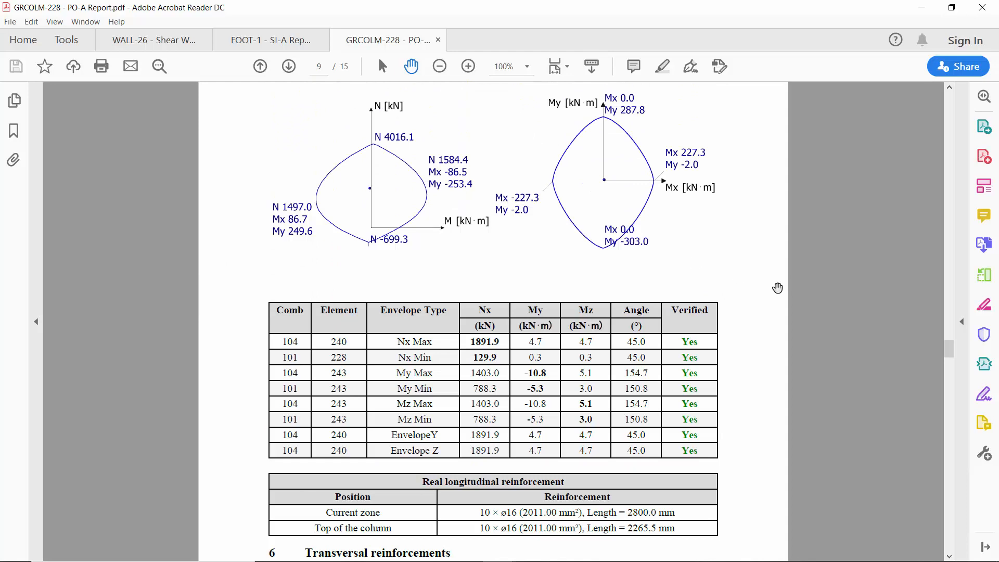
scroll(762, 293, "down", 3)
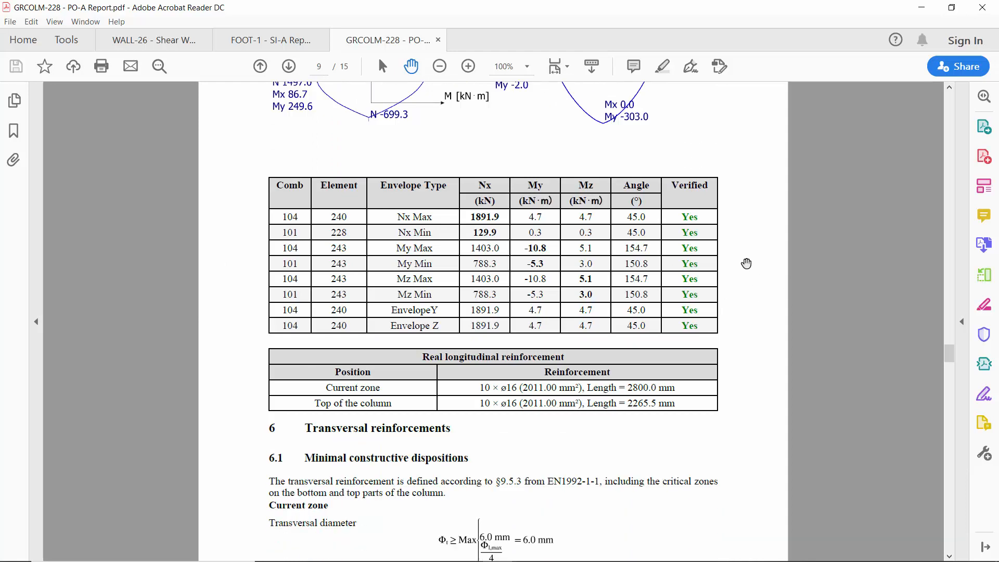
Review the report's shear and torsion verifications and bill of materials, and return to the column model in Advance Design.
scroll(747, 263, "down", 15)
scroll(746, 263, "down", 20)
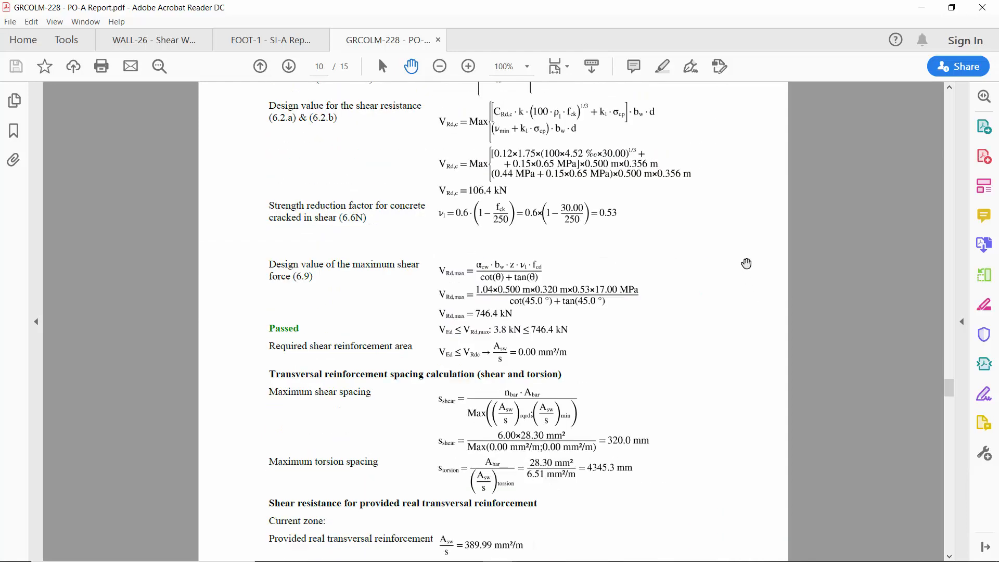
scroll(747, 263, "down", 20)
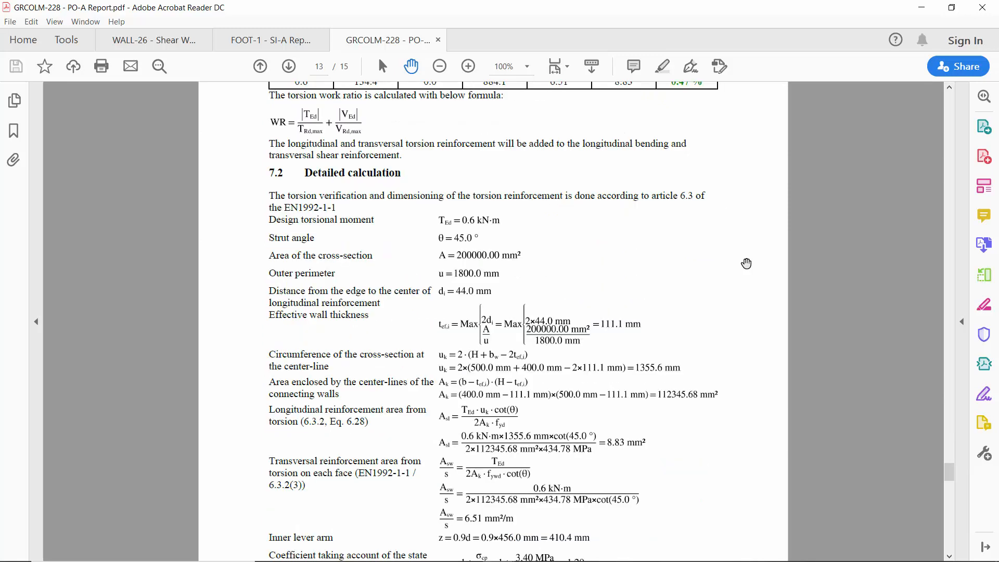
scroll(746, 263, "down", 15)
scroll(747, 263, "down", 14)
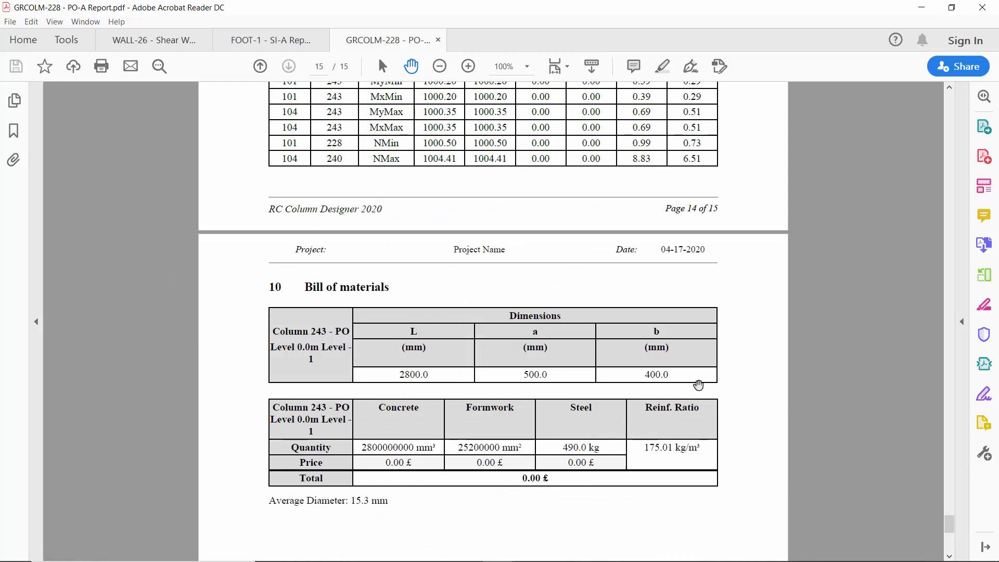
left_click(921, 7)
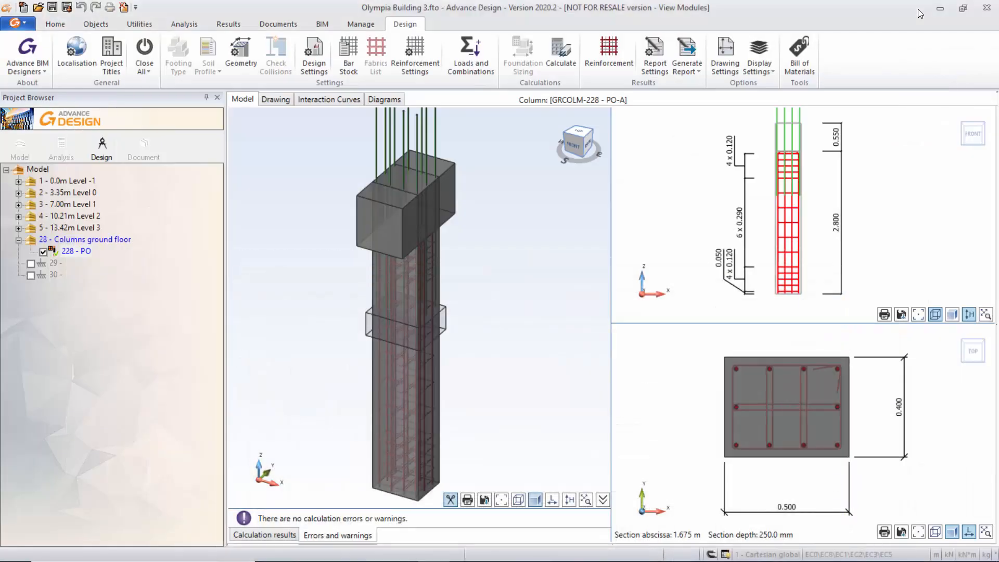
View the column's interaction curves, force diagrams and reinforcement drawing.
left_click(315, 101)
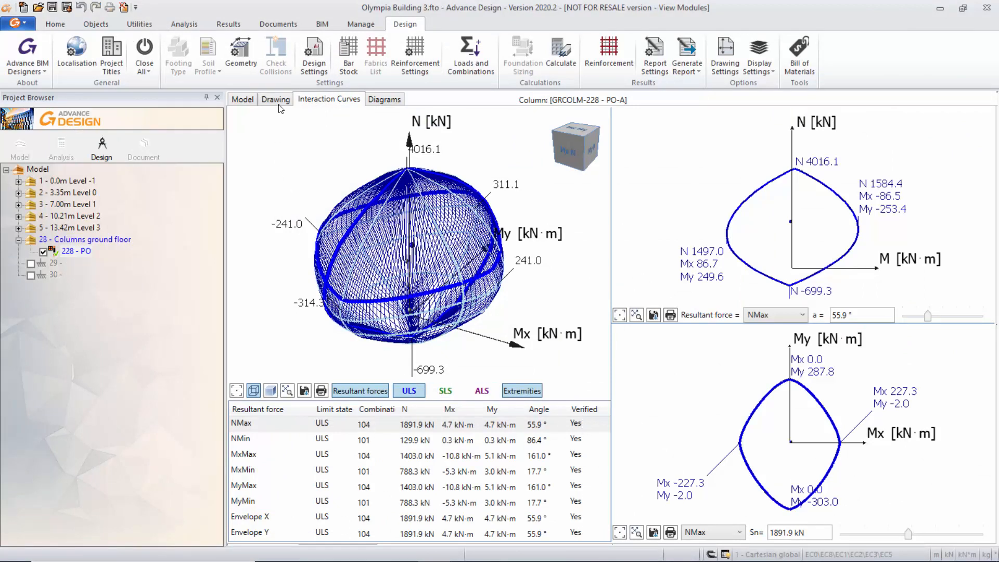
left_click(384, 100)
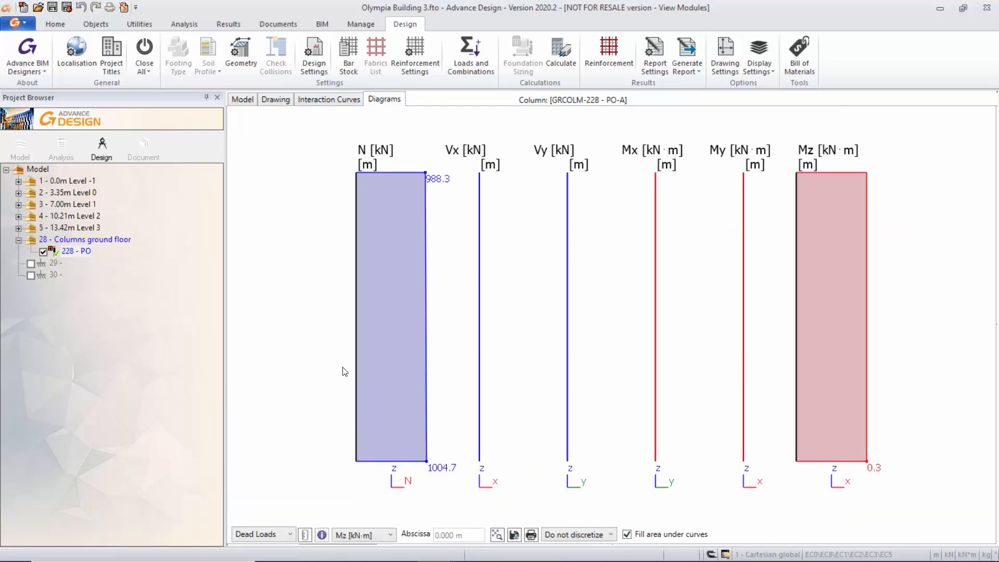
left_click(272, 100)
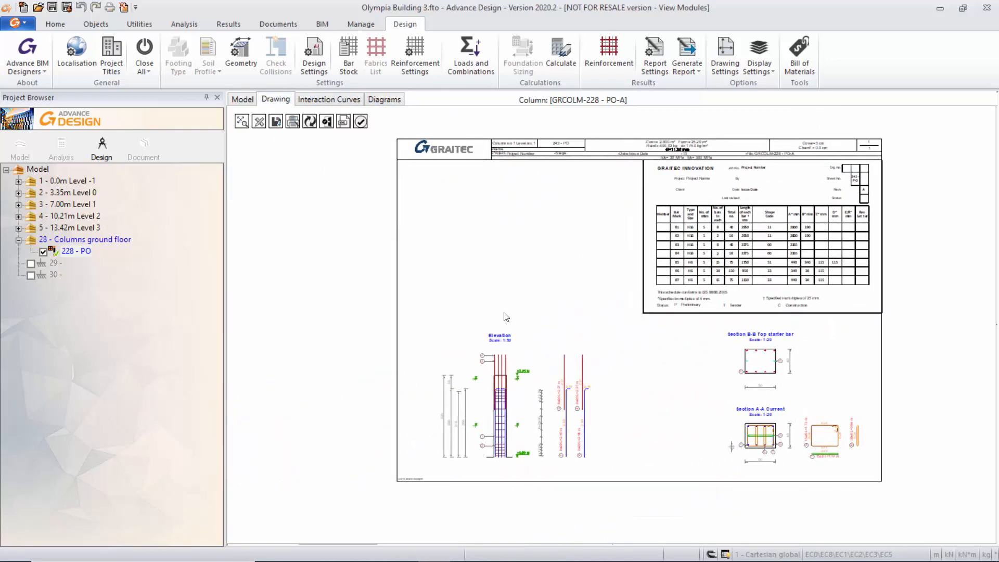
Check the file types available for saving the column drawing, close without saving, and look over the drawing sheet.
left_click(274, 123)
left_click(435, 403)
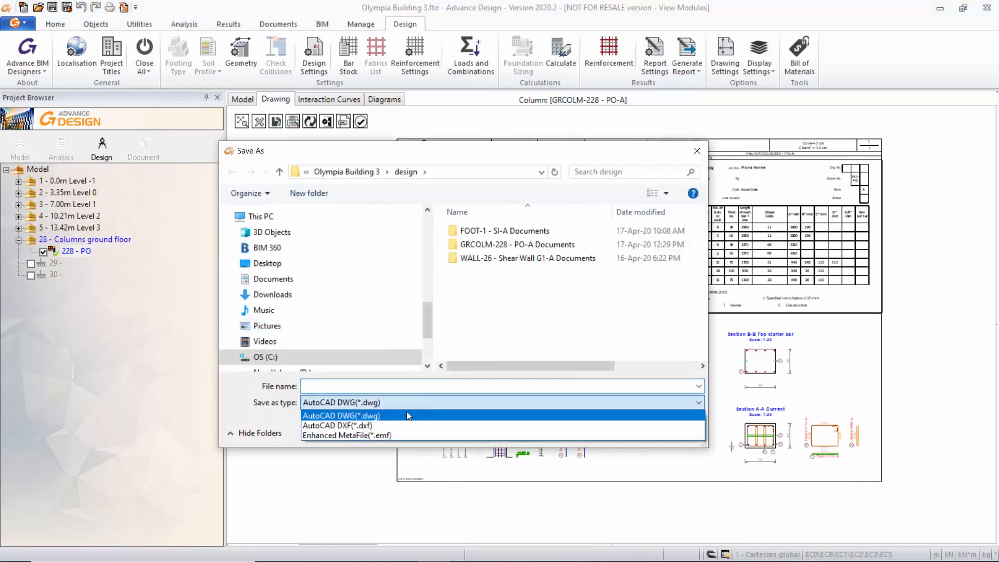
left_click(697, 152)
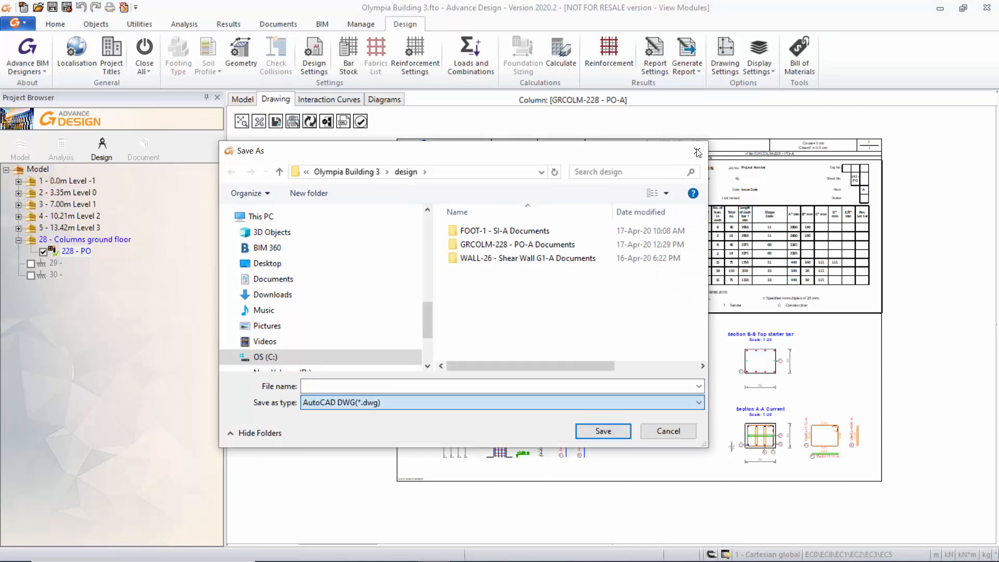
left_click(698, 152)
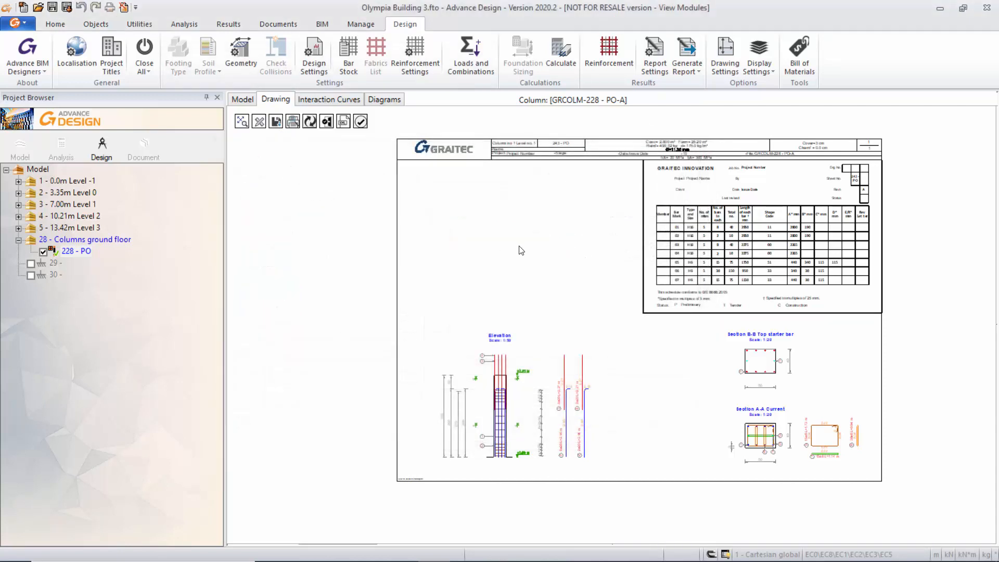
mouse_move(516, 245)
middle_mouse_down()
mouse_move(449, 261)
mouse_move(432, 255)
middle_mouse_up()
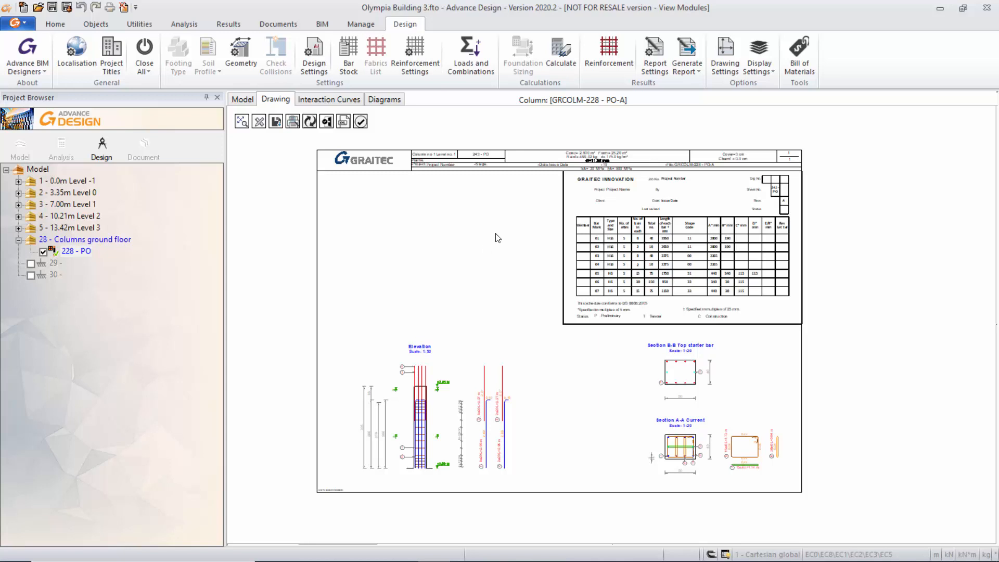
Close and update all open design elements to return to the full building model.
left_click(145, 71)
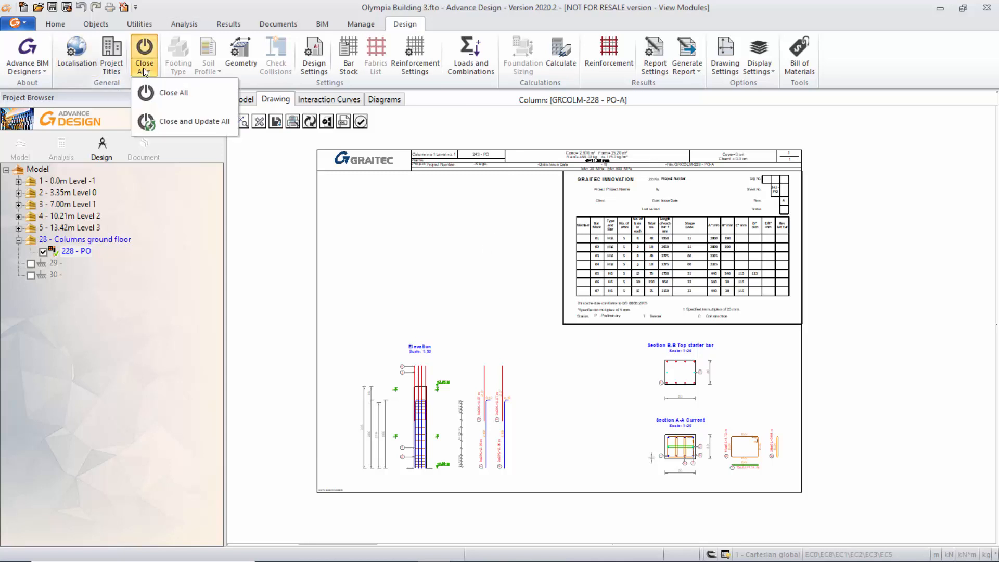
left_click(178, 120)
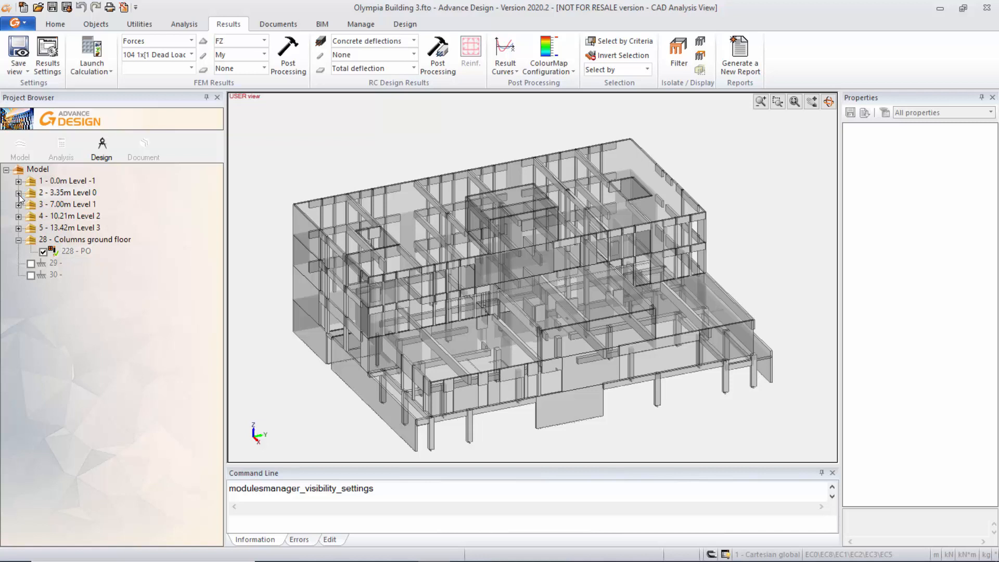
Update and calculate all elements of Shear Wall G1 in the 3.35m Level 0 walls system, and open its design.
left_click(18, 193)
left_click(30, 228)
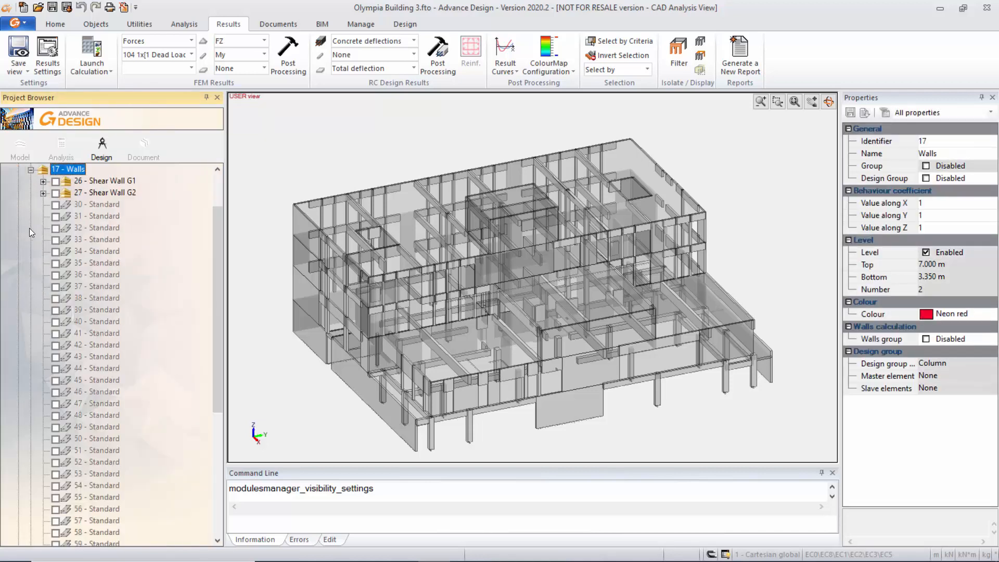
left_click(108, 182)
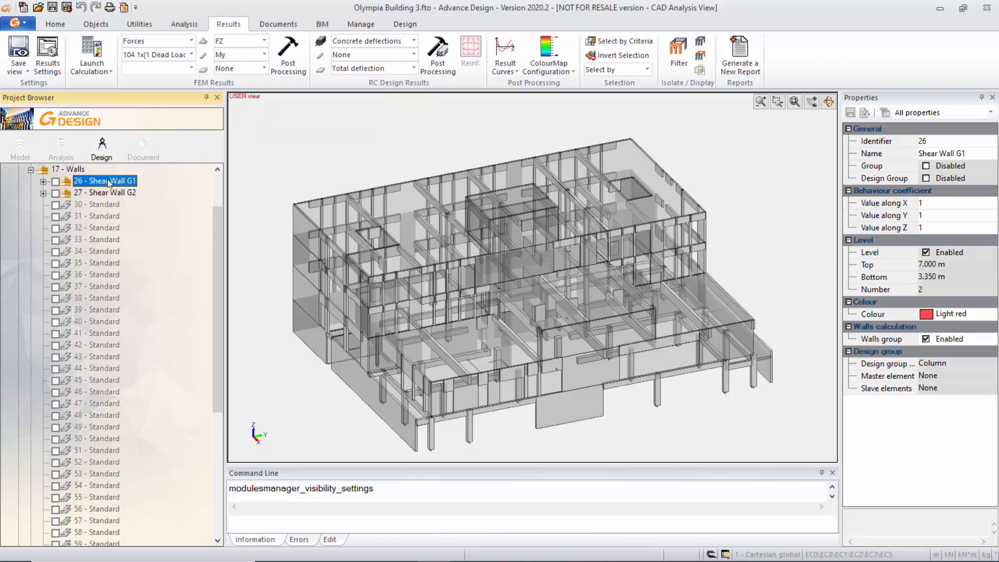
right_click(108, 181)
mouse_move(208, 233)
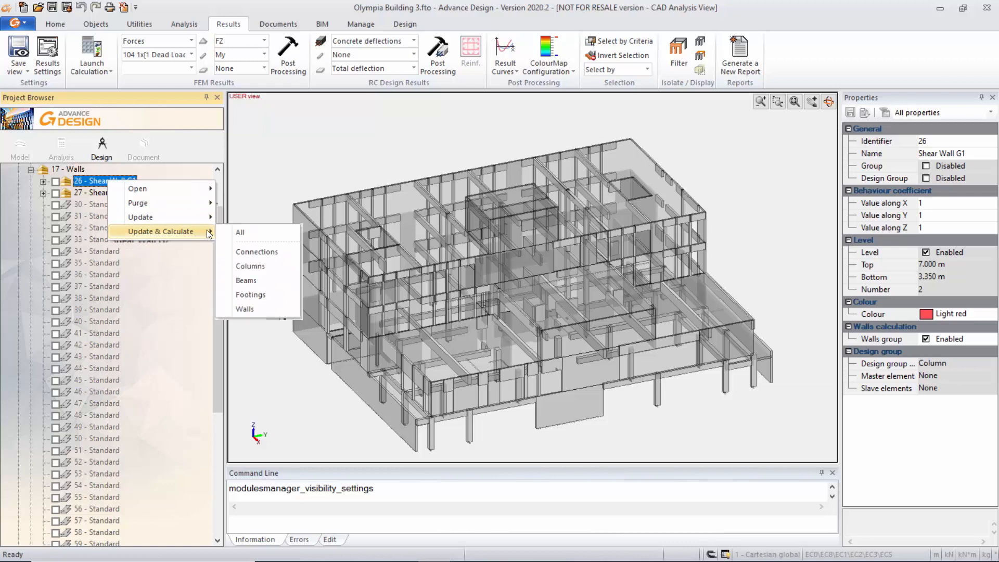
left_click(248, 234)
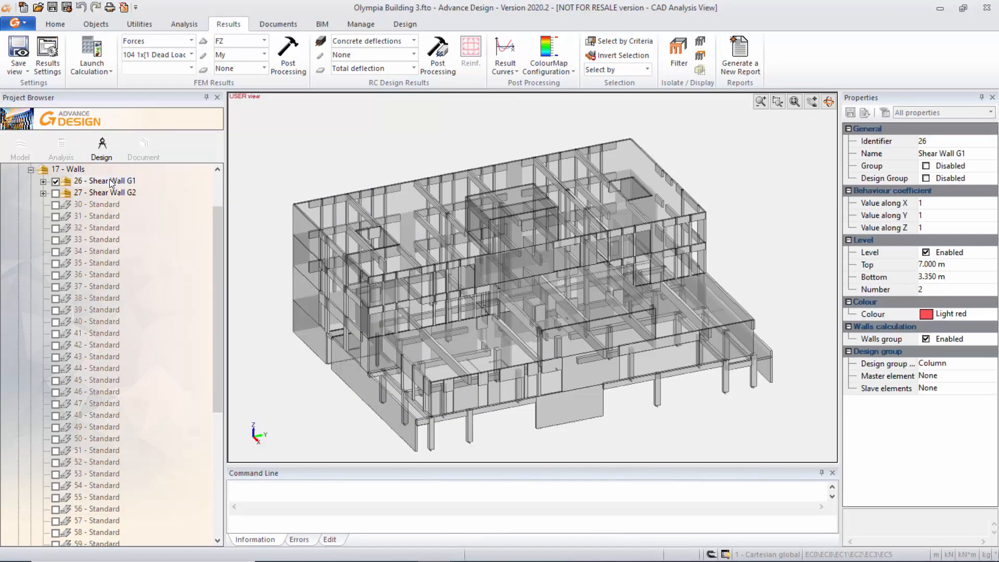
left_click(109, 182)
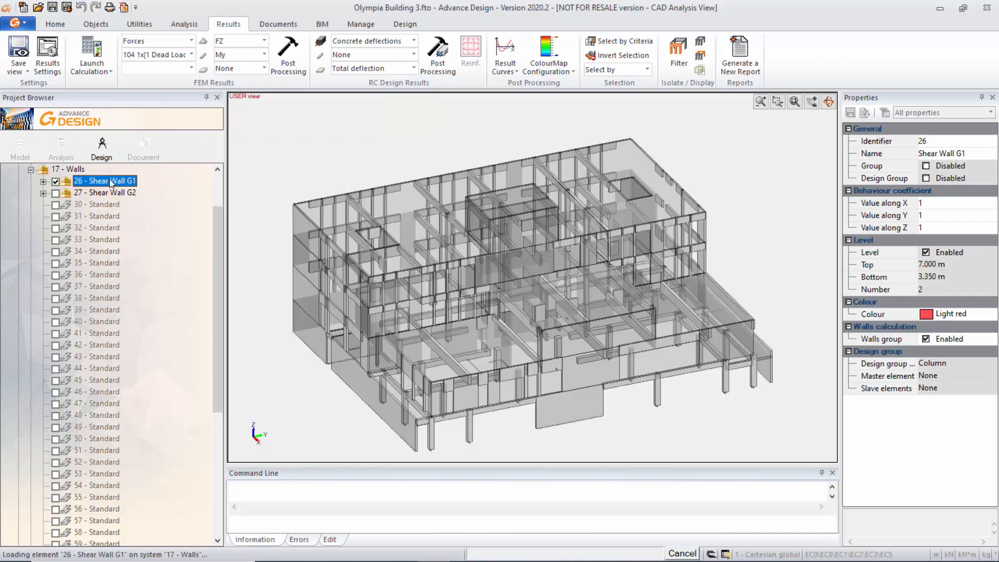
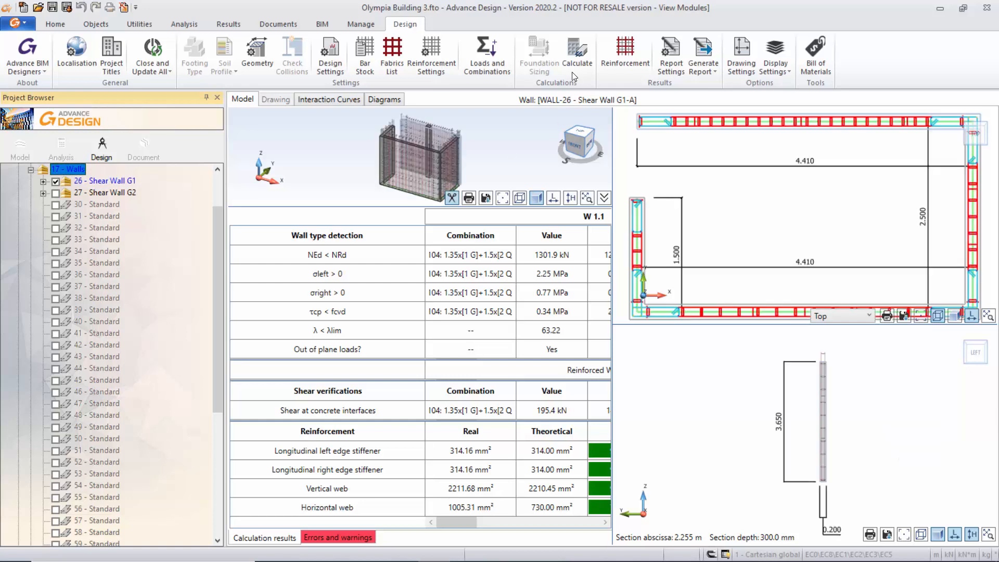
Check the wall's errors and warnings, and open the resultant forces in its loads definition.
left_click(345, 538)
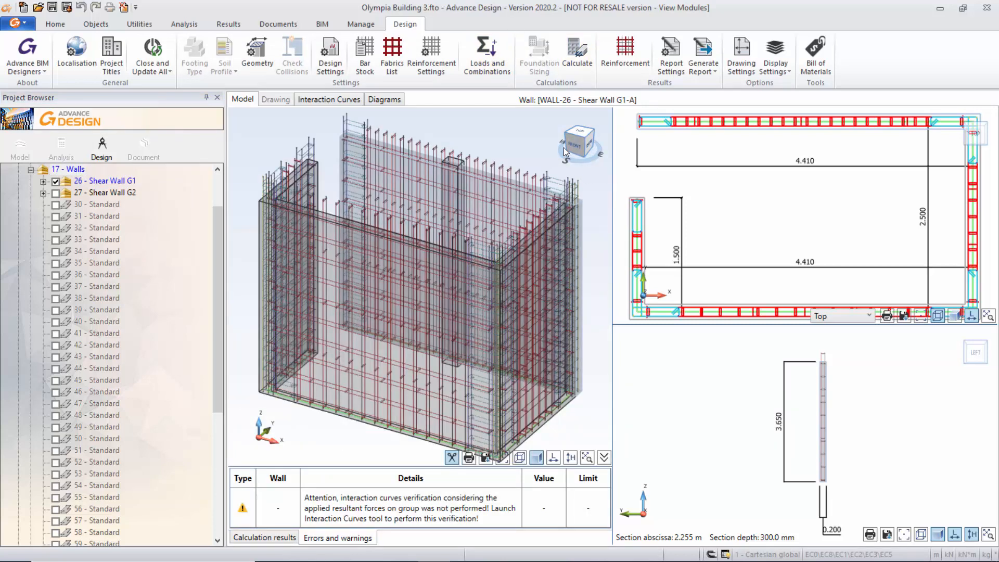
left_click(486, 52)
left_click_drag(316, 134, 449, 59)
left_click(288, 156)
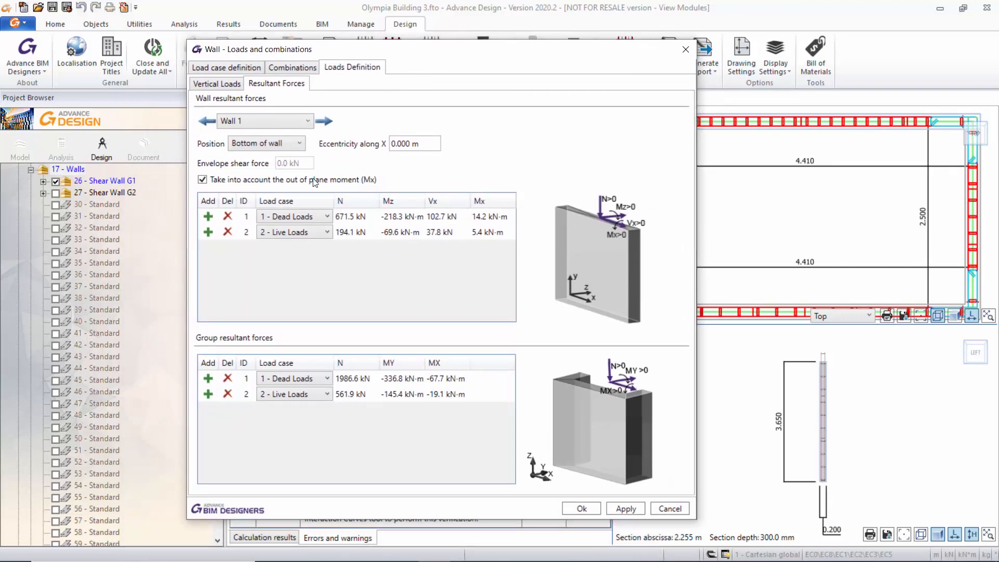
key("ctrl")
key("ctrl")
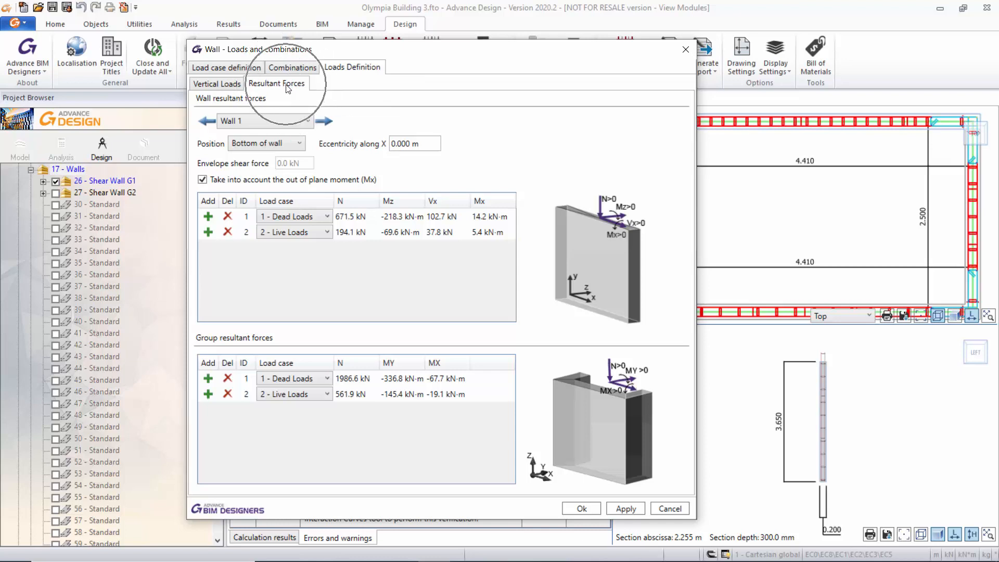
Check the position options for Wall 1's resultant forces, keeping Bottom of wall.
left_click(301, 144)
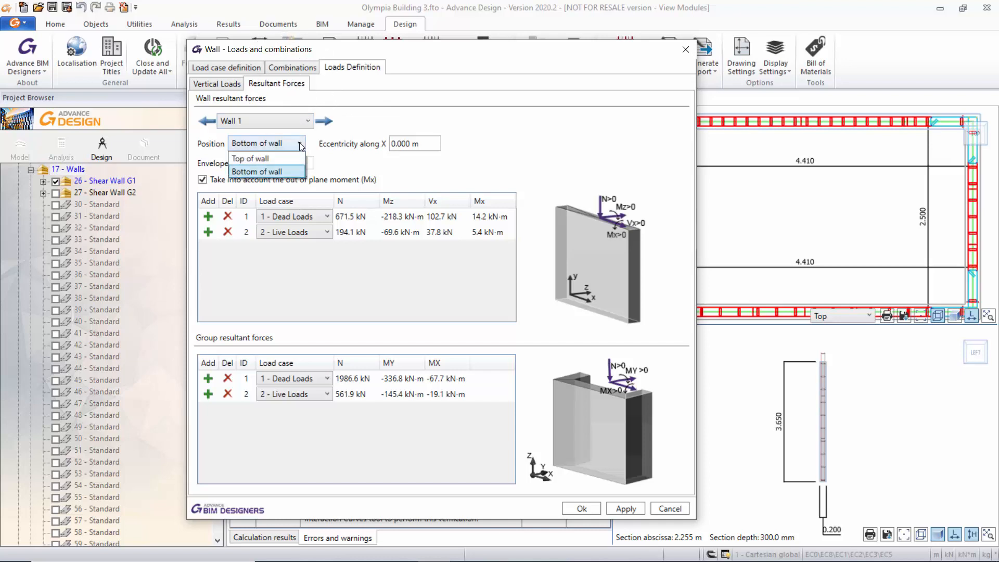
left_click(301, 146)
left_click(302, 145)
left_click(358, 119)
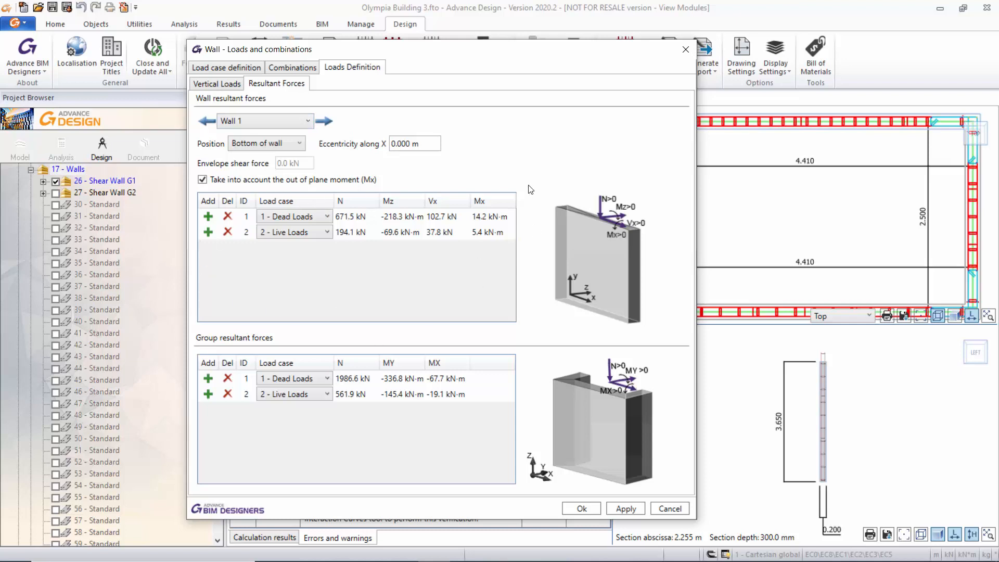
View the resultant forces of Wall 2 and Wall 3.
left_click(308, 120)
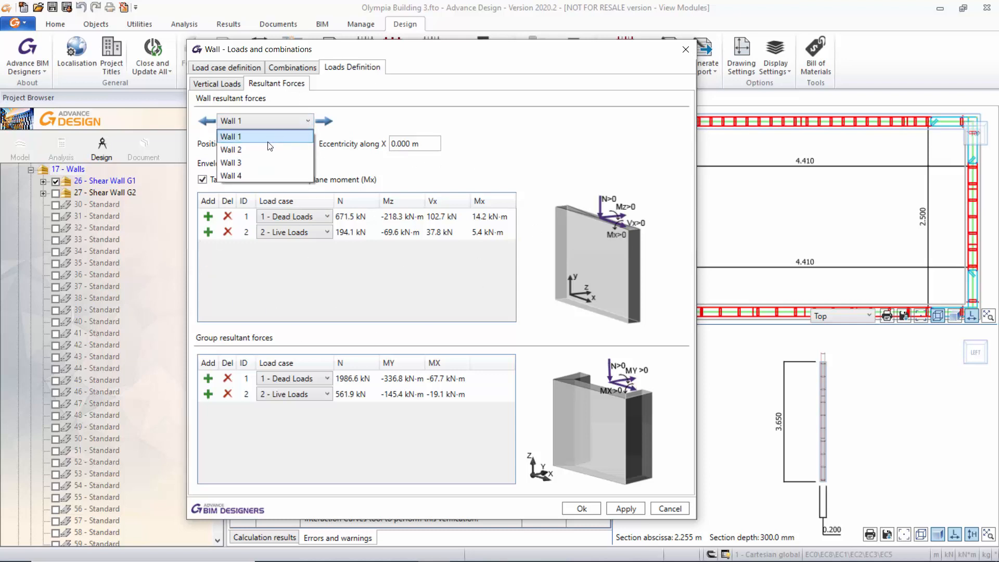
left_click(268, 143)
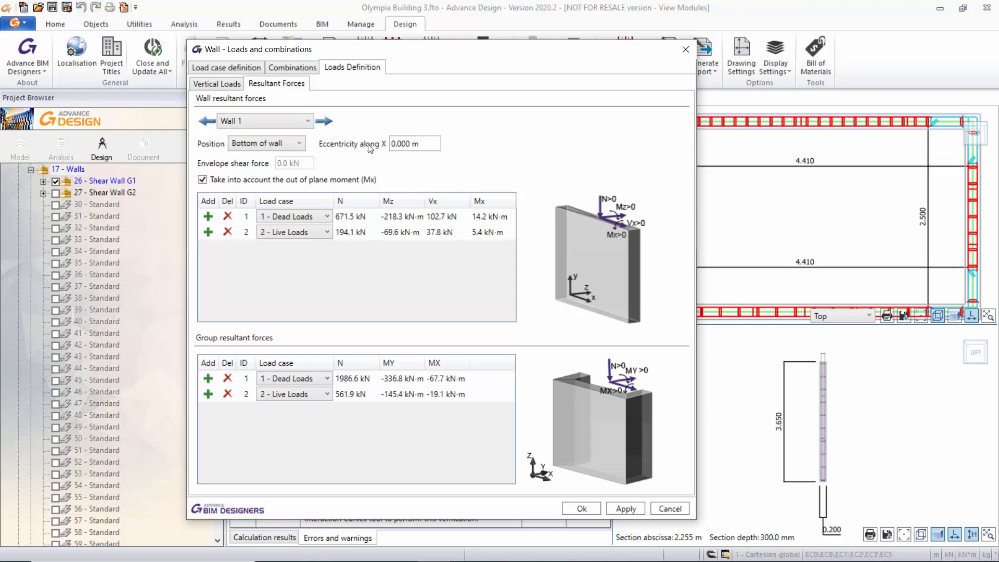
scroll(308, 124, "down", 1)
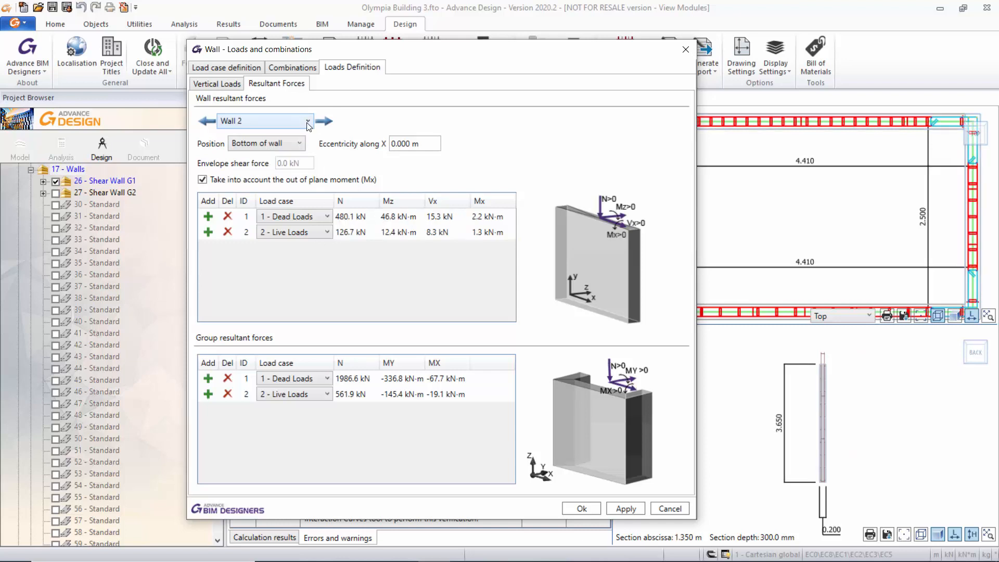
left_click(307, 122)
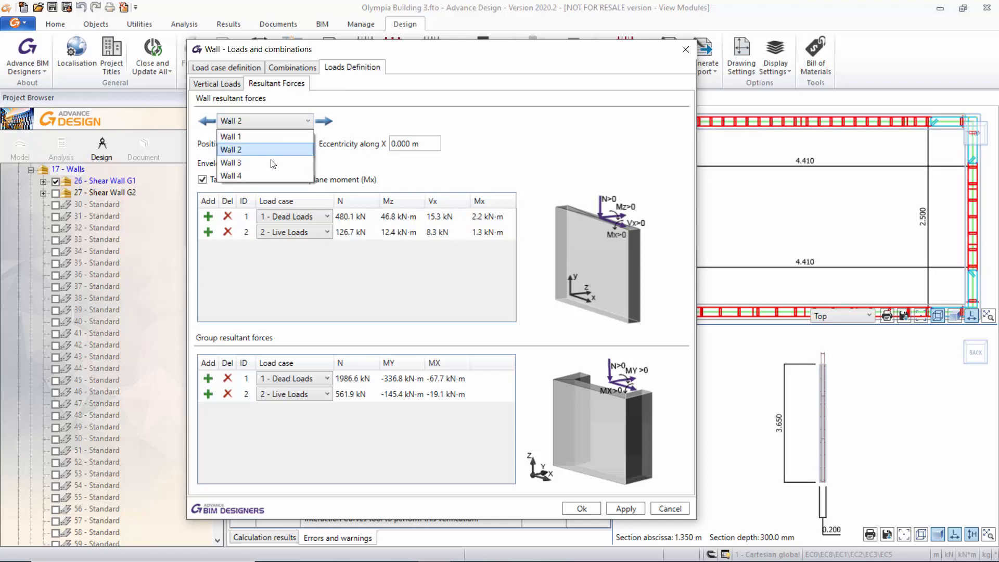
left_click(270, 164)
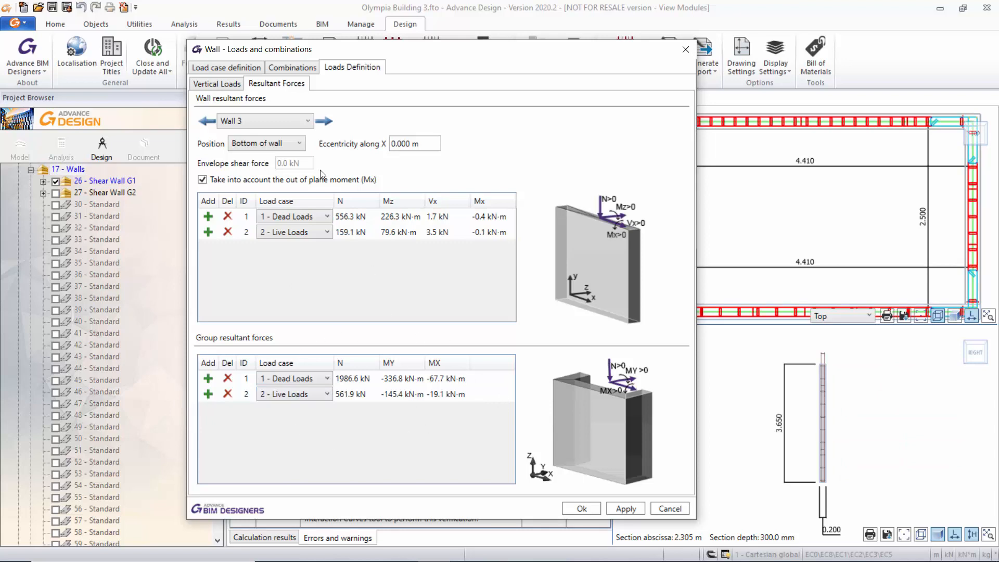
Review the wall's load combination table and design combinations list, and close the loads settings without changes.
left_click(287, 69)
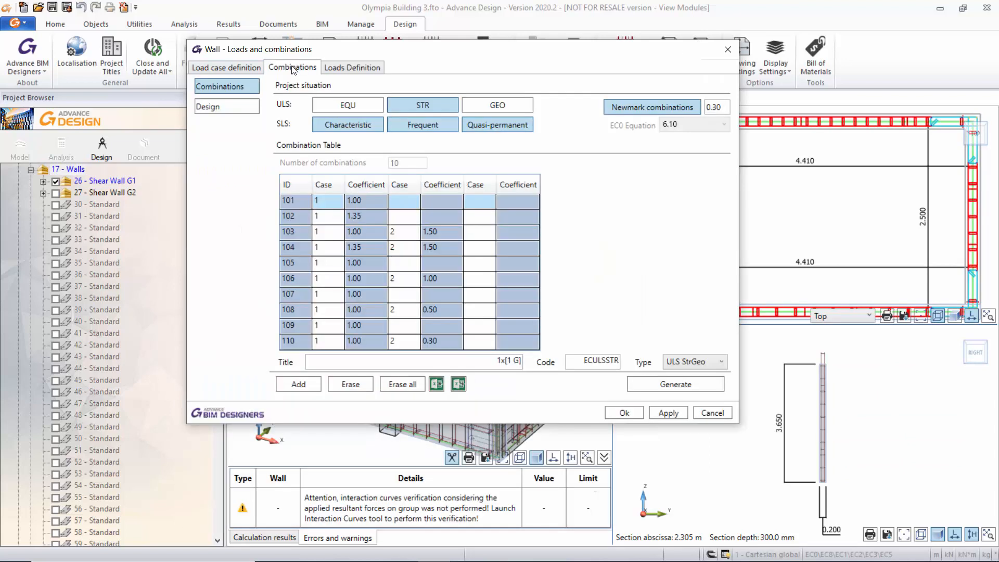
left_click(234, 105)
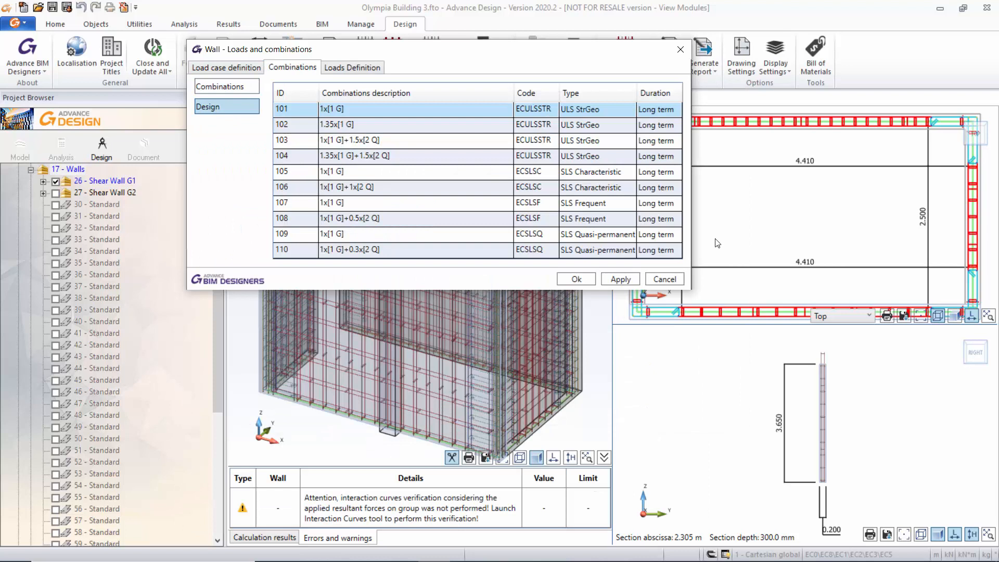
left_click_drag(557, 57, 533, 150)
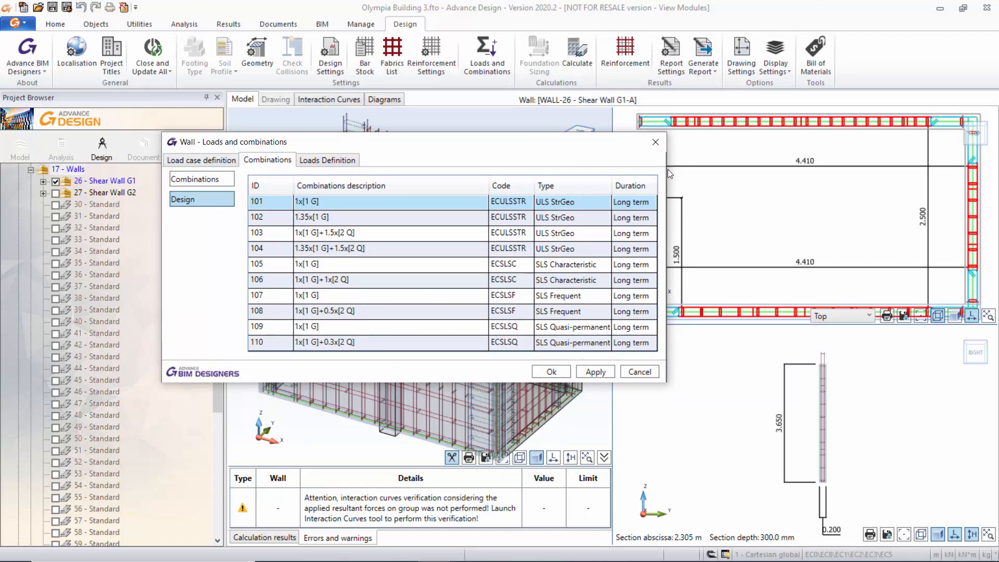
left_click(657, 144)
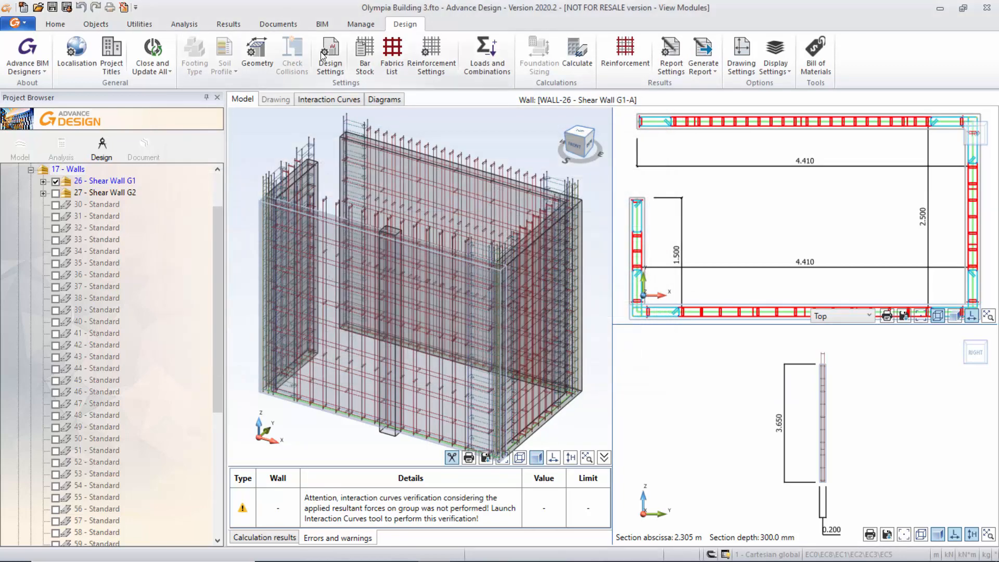
Review the wall's general, design, seismic, buckling, reinforced concrete and concrete cover assumptions, and close them without changes.
left_click(333, 46)
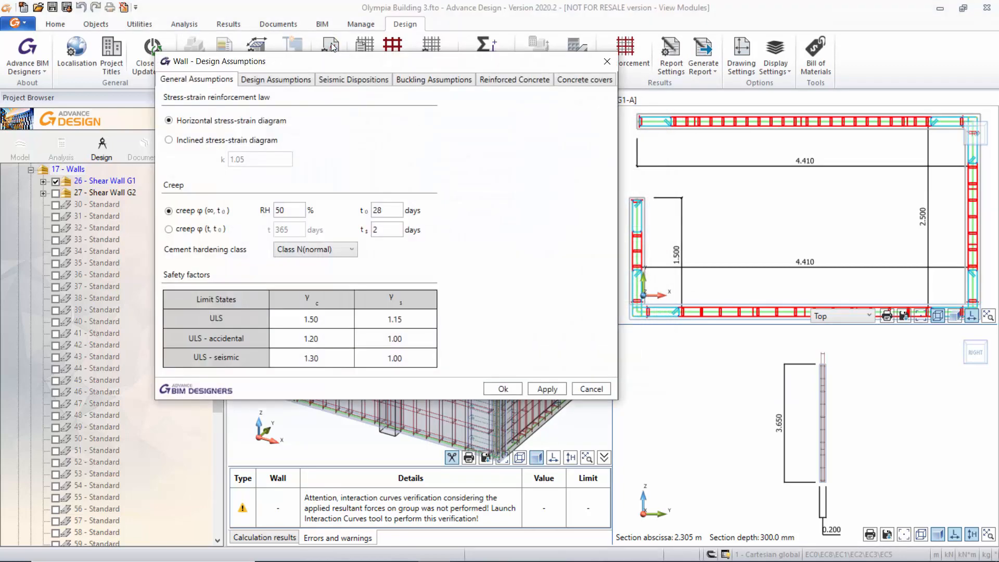
left_click_drag(314, 64, 418, 91)
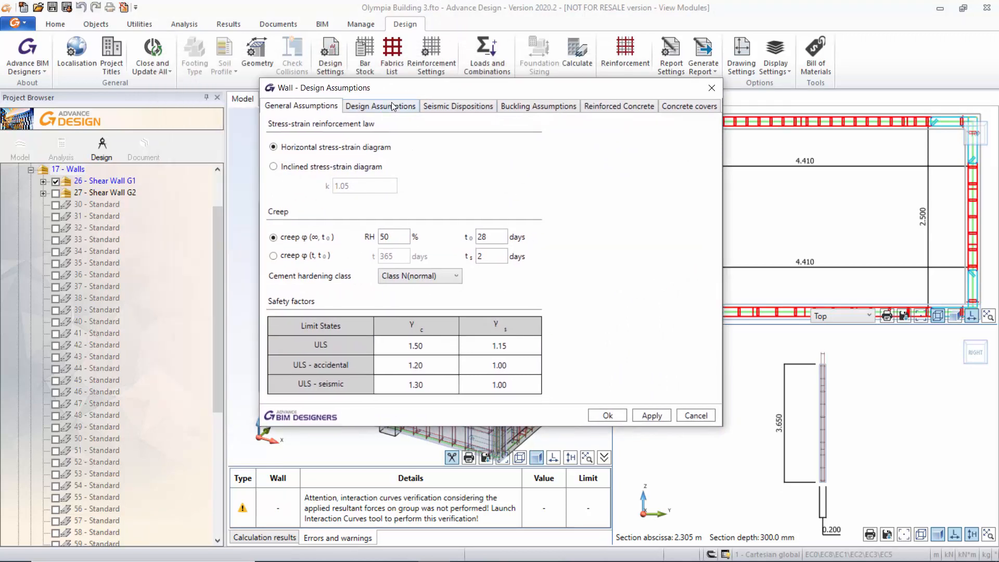
left_click(393, 107)
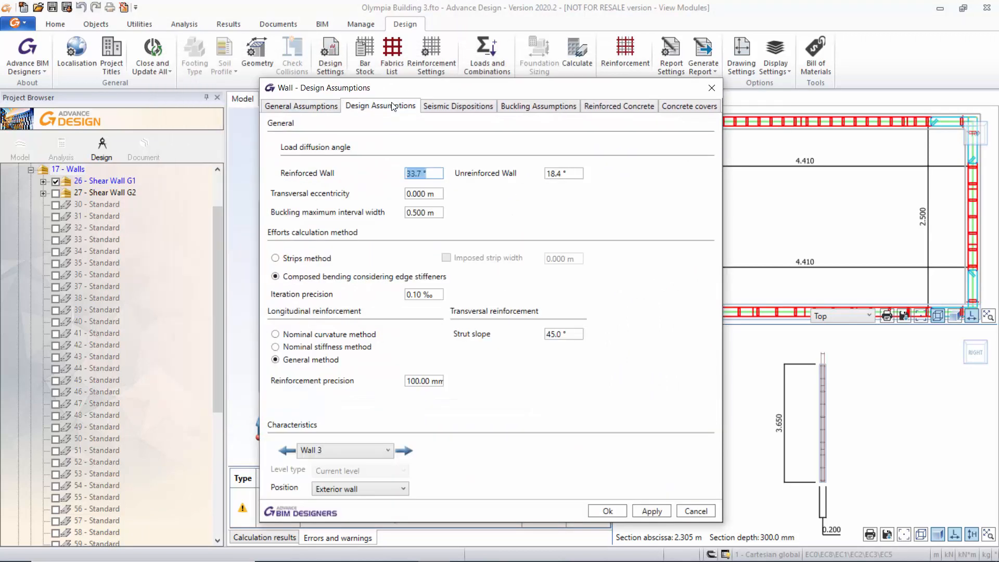
left_click(464, 107)
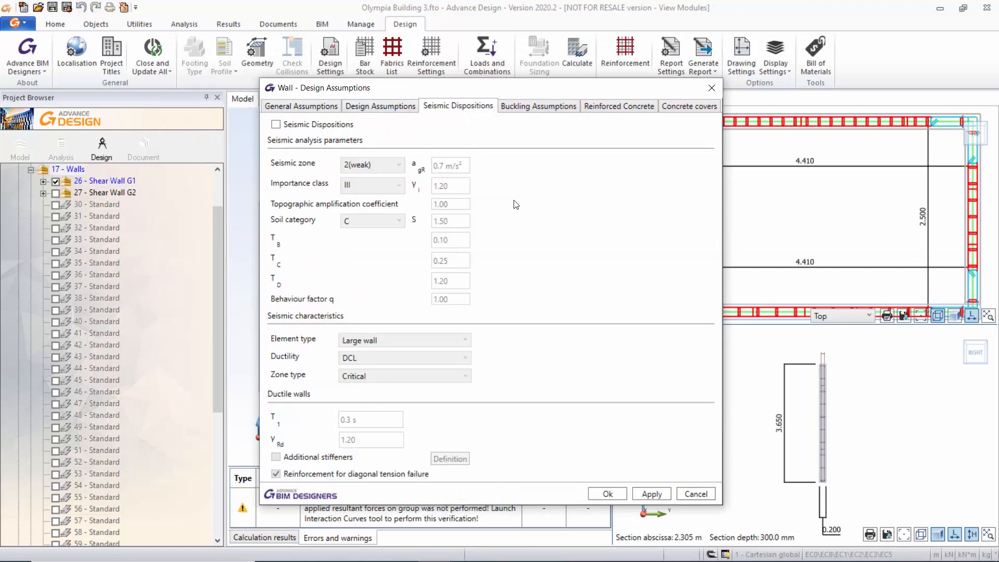
left_click(535, 106)
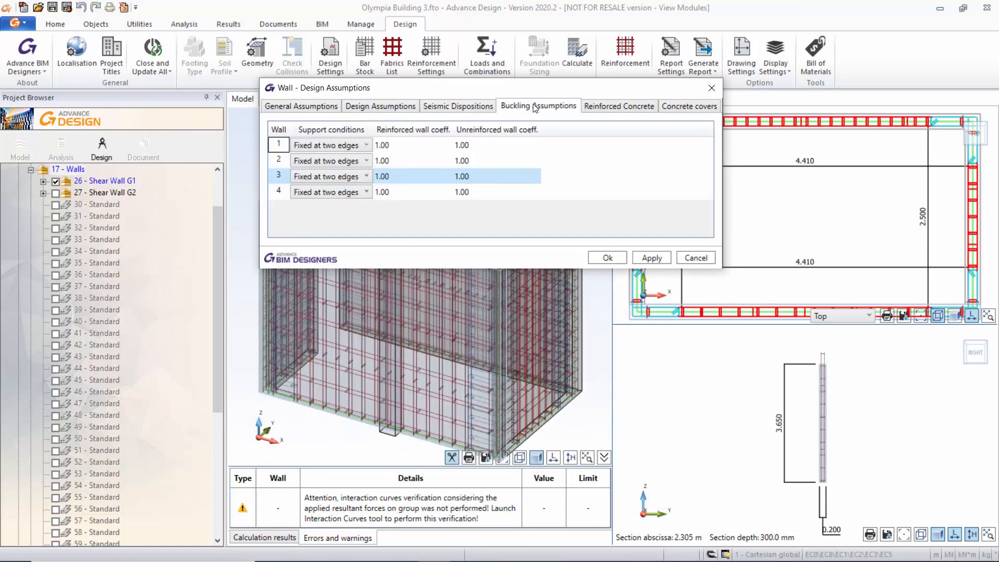
left_click(608, 107)
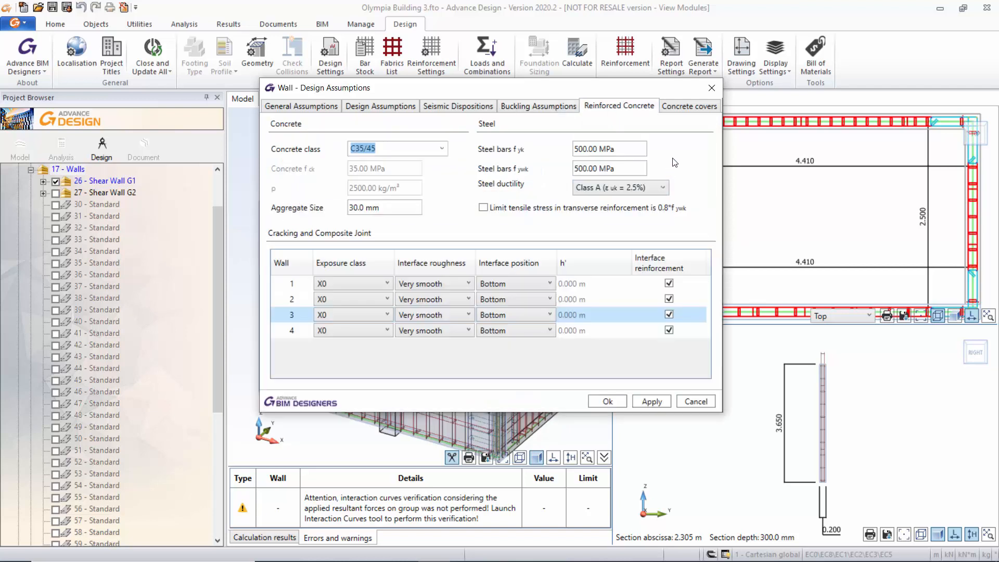
left_click(691, 110)
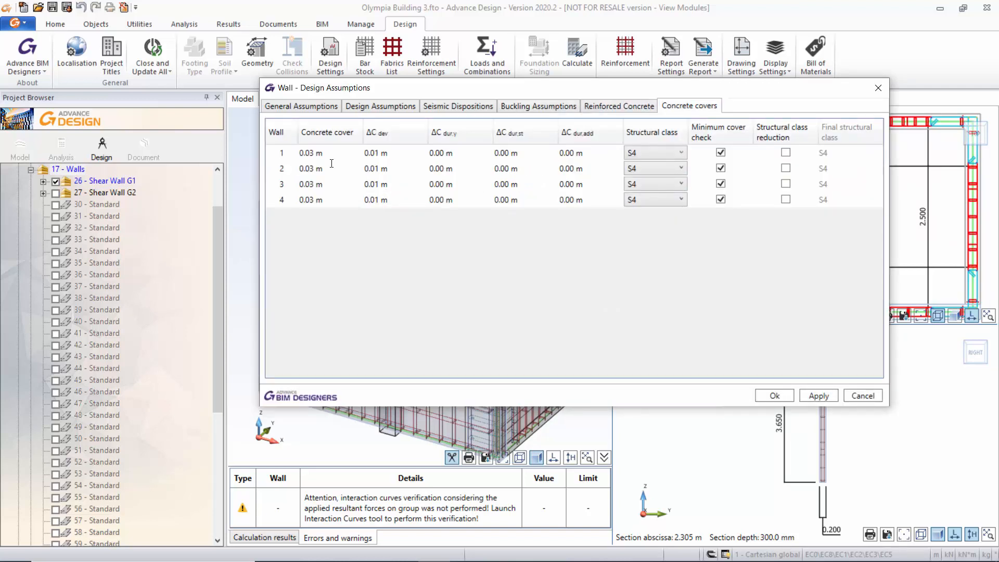
left_click(880, 88)
Review the group footprint and the individual walls' thickness and slab settings, and close the geometry without changes.
left_click(260, 52)
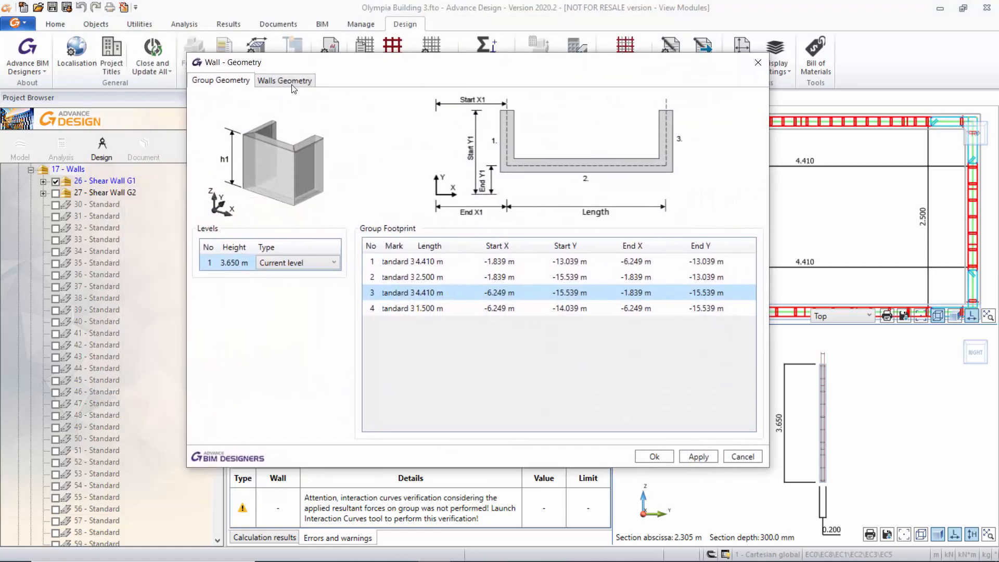
left_click(294, 82)
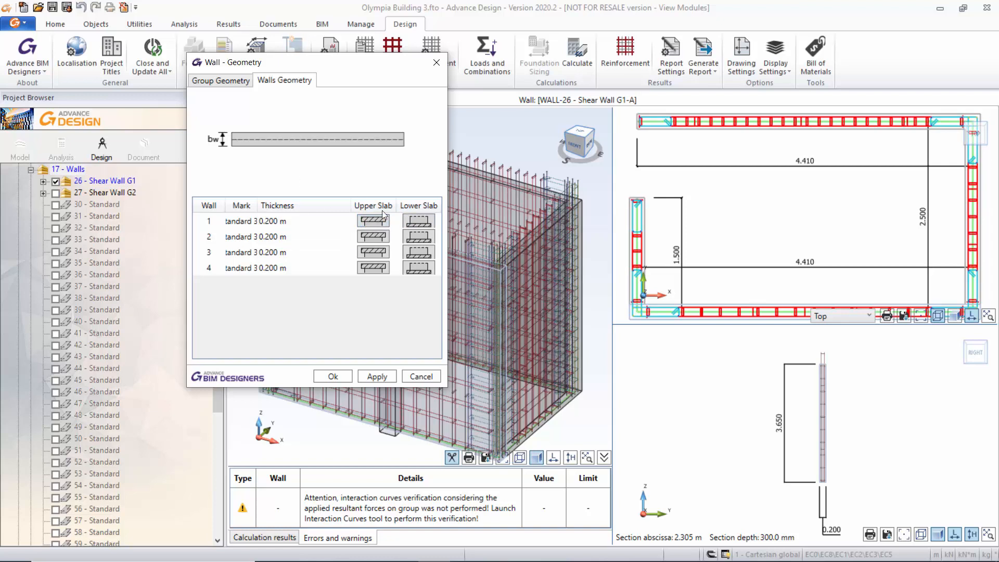
left_click(227, 82)
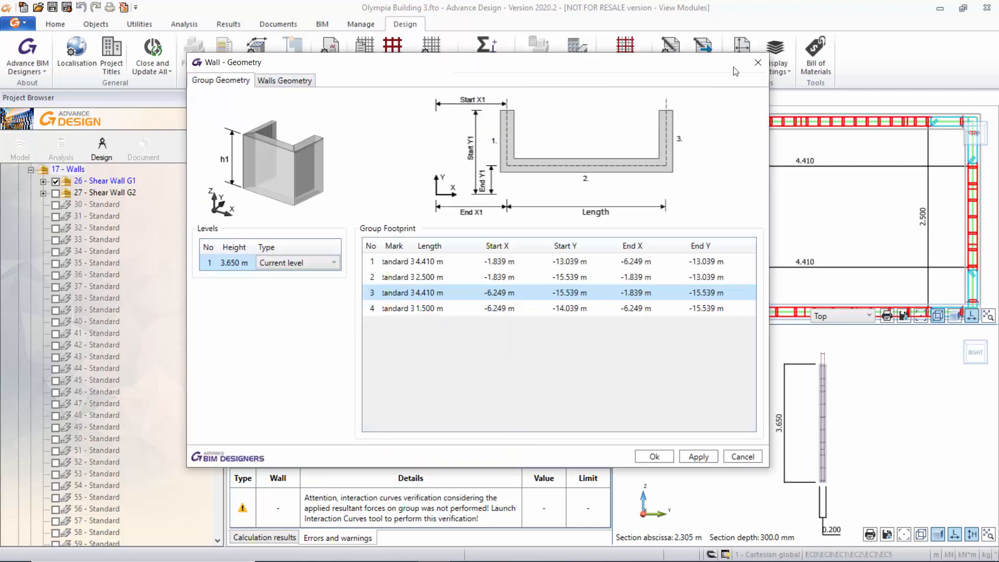
left_click_drag(660, 65, 677, 82)
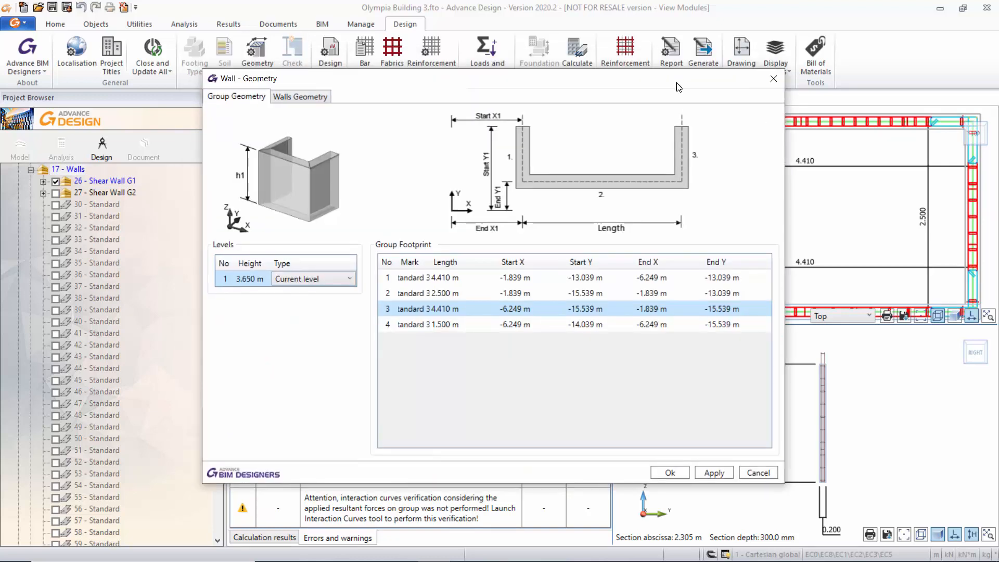
left_click(774, 82)
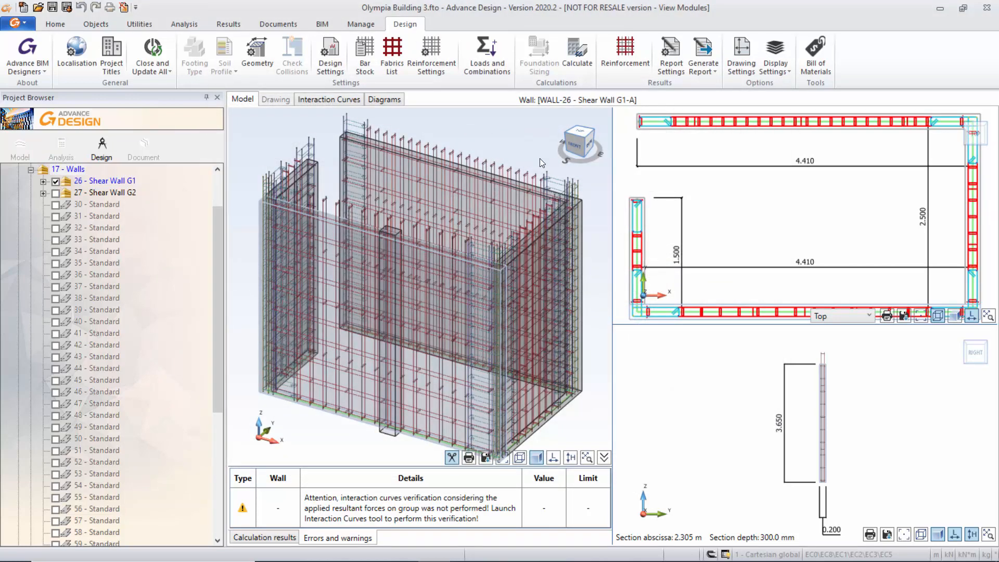
Read the warning about the missing interaction curves verification and open the wall group's interaction curves.
scroll(540, 158, "down", 2)
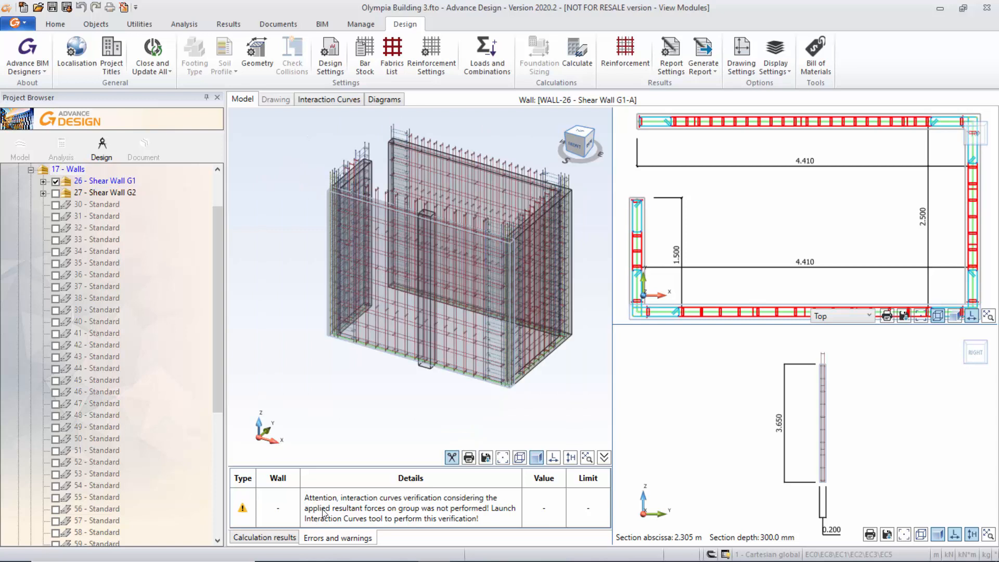
key("ctrl")
key("ctrl")
key("ctrl")
key("ctrl")
left_click(339, 99)
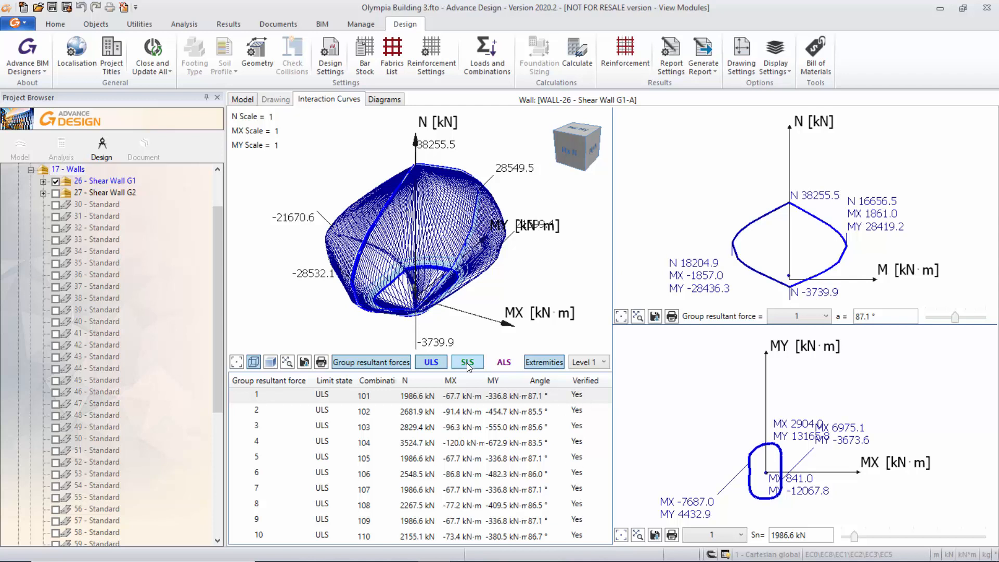
View the base normal stress diagram for Wall 1.
left_click(384, 100)
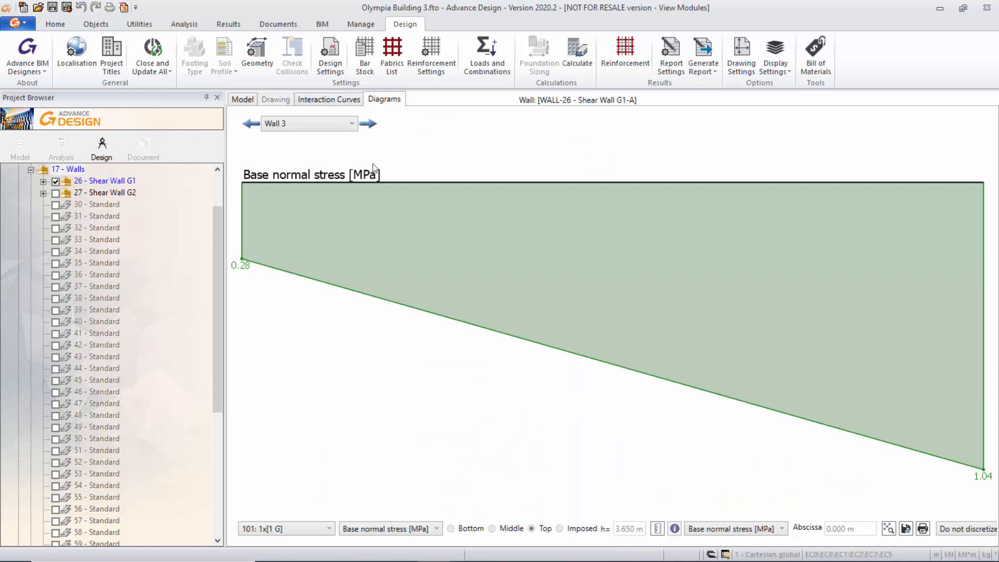
left_click(352, 124)
left_click(296, 138)
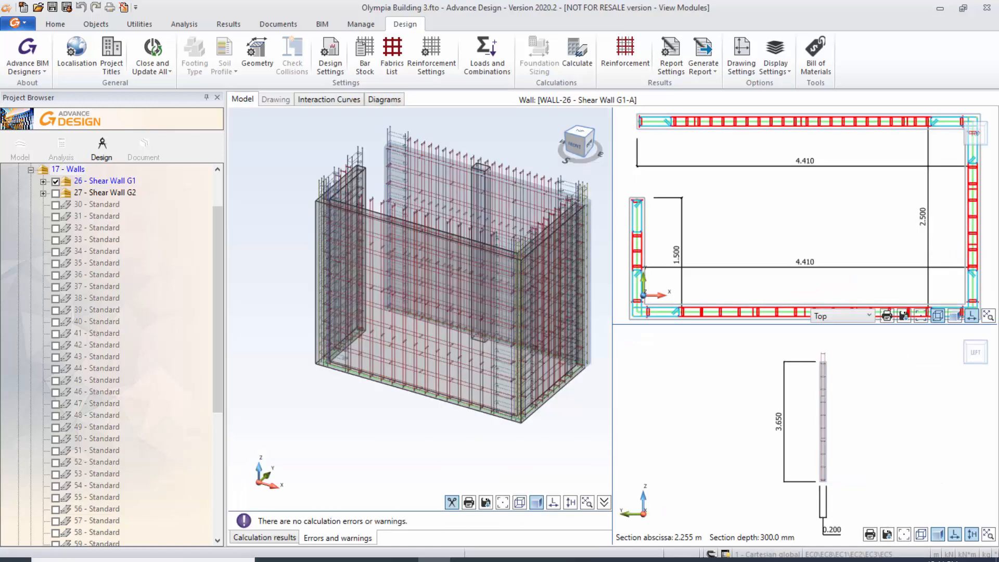
Switch to the WALL-26 - Shear Wall G1-A Report PDF in Adobe Acrobat Reader and look through its table of contents.
mouse_move(449, 551)
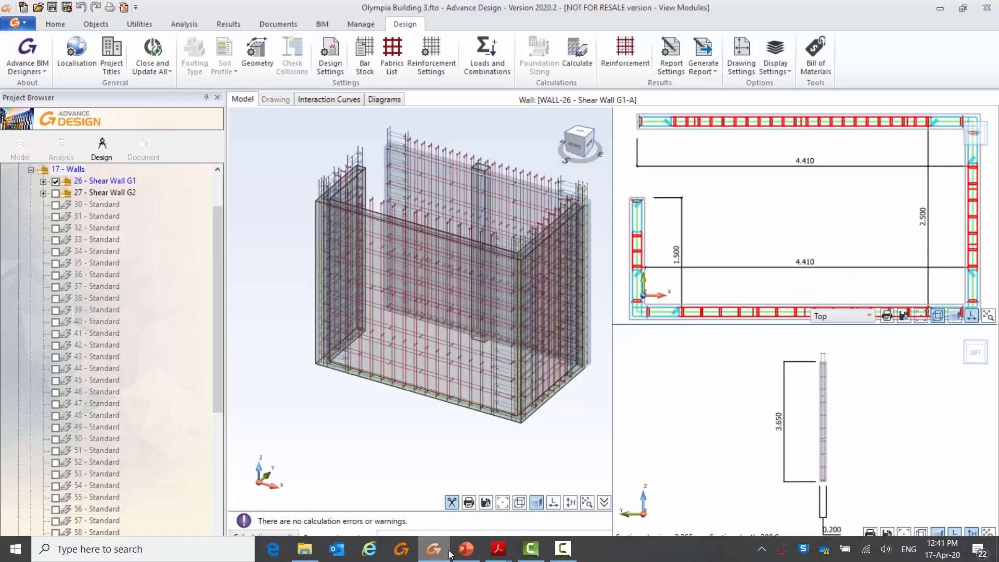
mouse_move(498, 553)
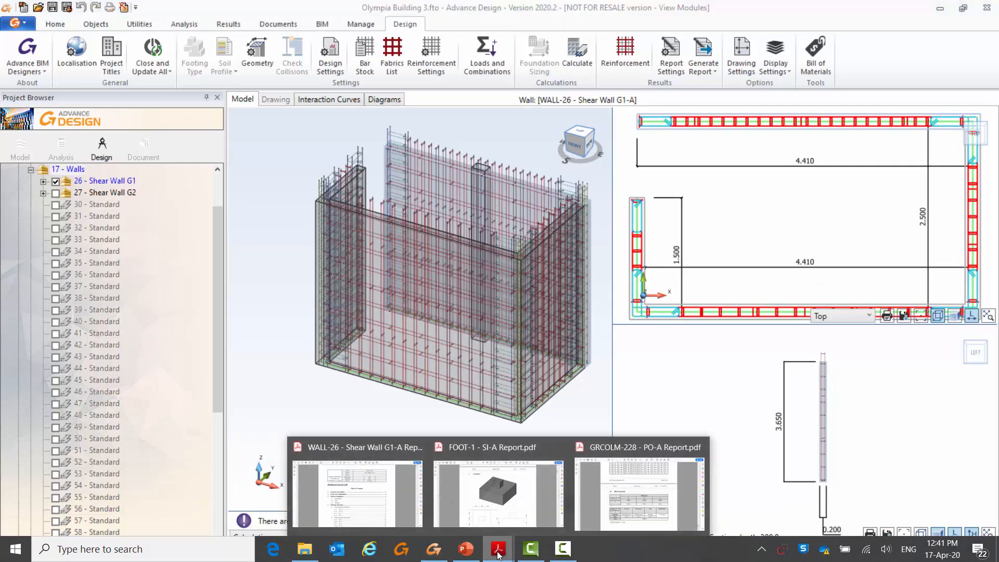
left_click(407, 509)
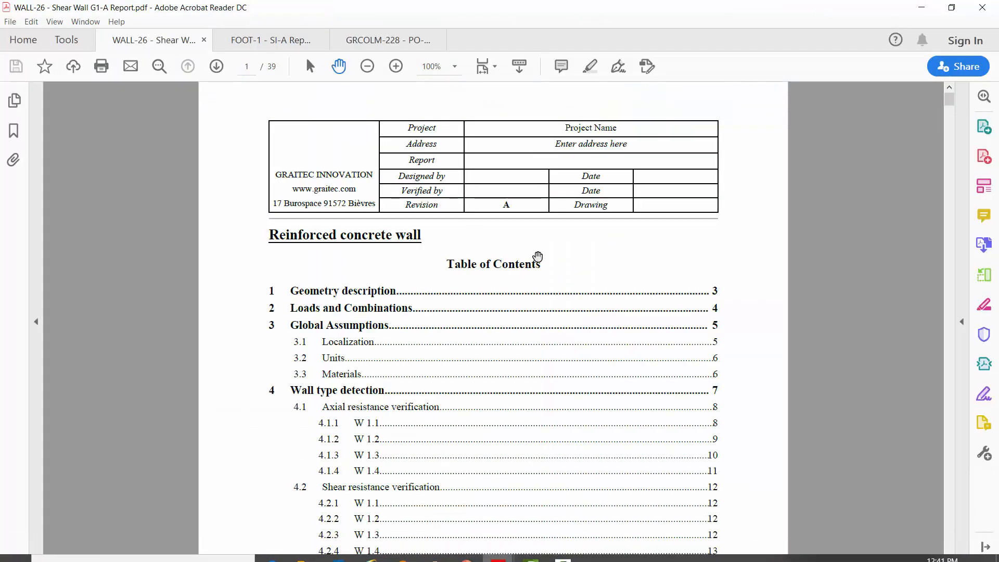
scroll(766, 270, "down", 3)
scroll(768, 274, "down", 20)
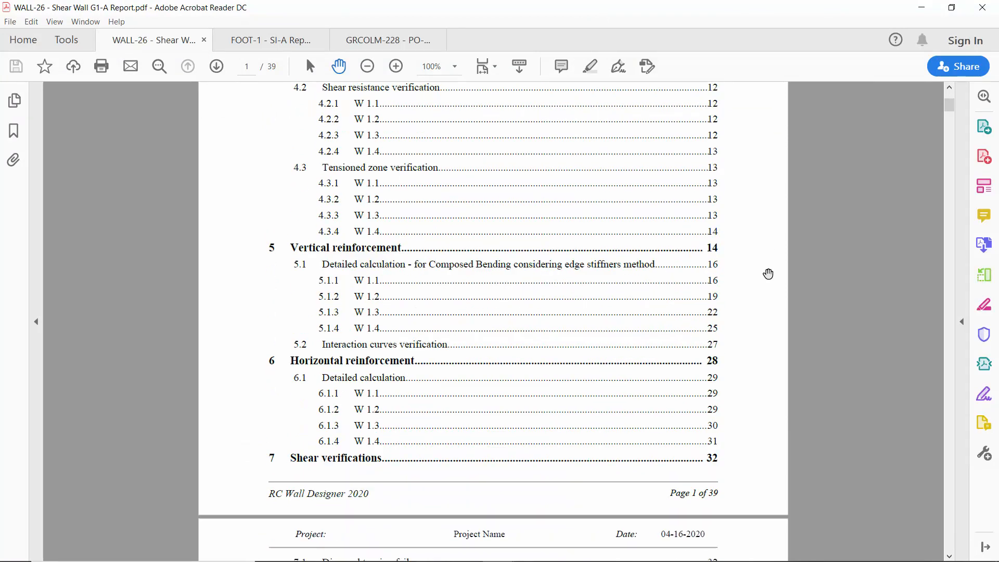
scroll(750, 281, "down", 20)
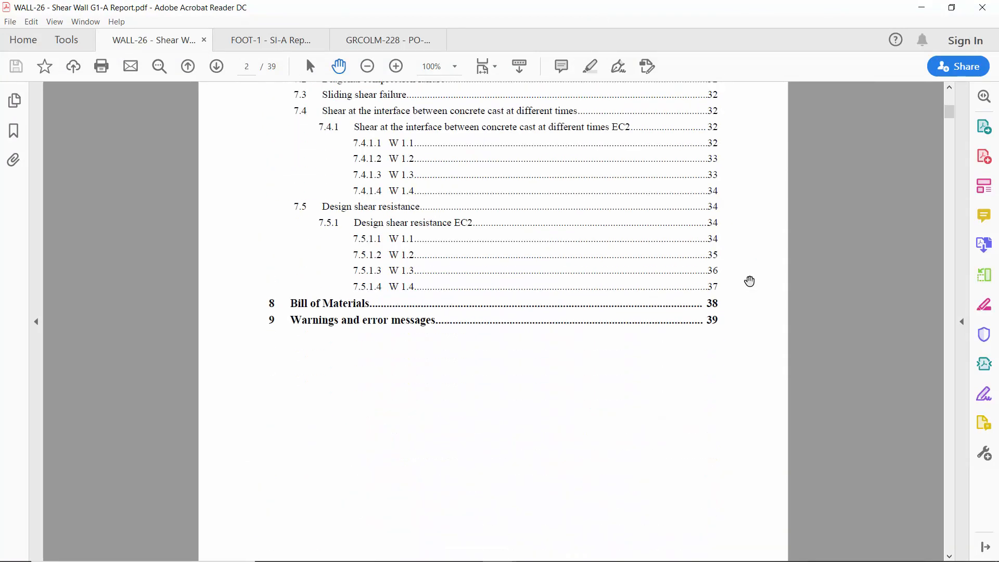
Look through the report's geometry description, slenderness calculation, loads and combinations, global assumptions and concrete covers.
scroll(749, 281, "down", 13)
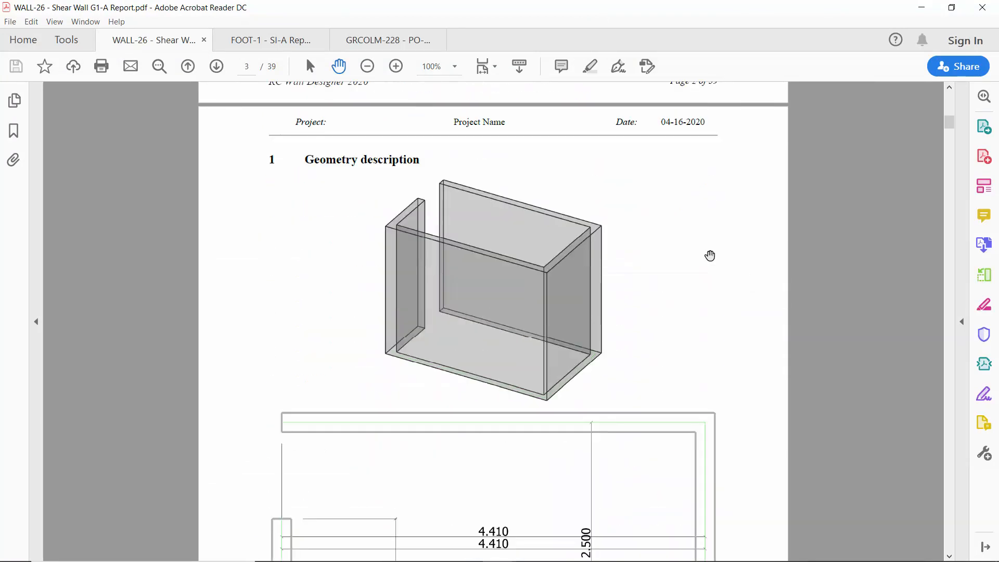
scroll(749, 364, "down", 20)
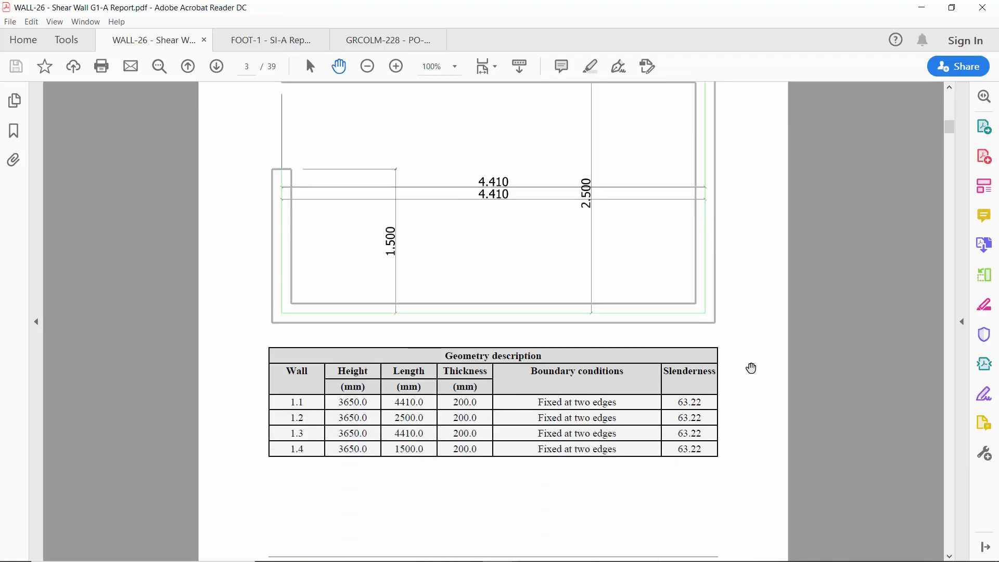
scroll(743, 330, "down", 13)
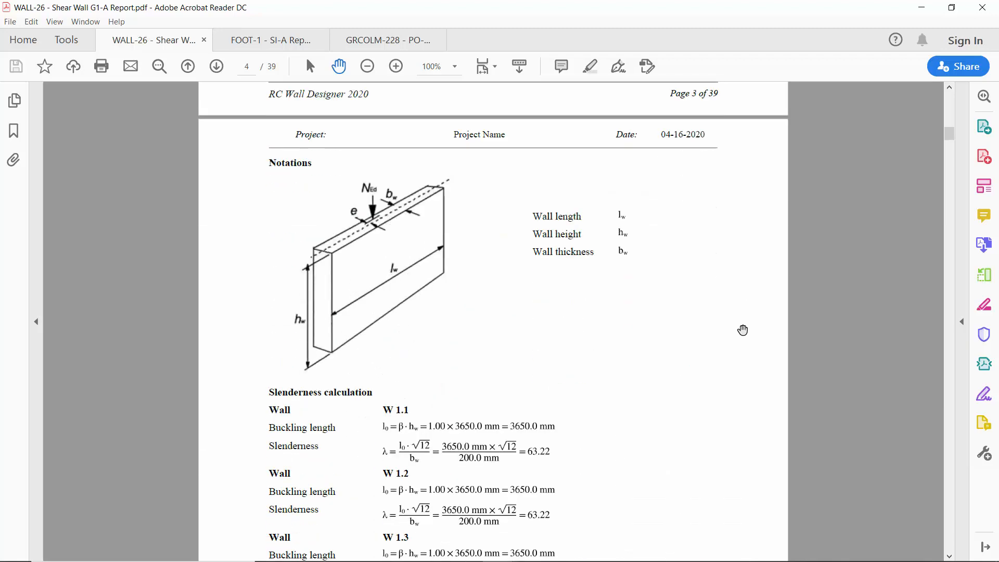
scroll(743, 331, "down", 19)
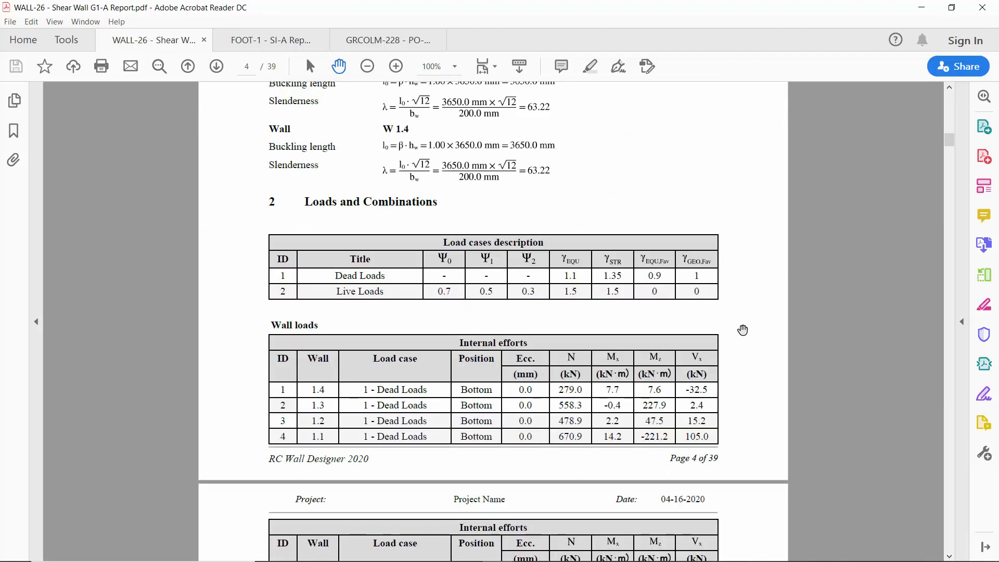
scroll(743, 331, "down", 19)
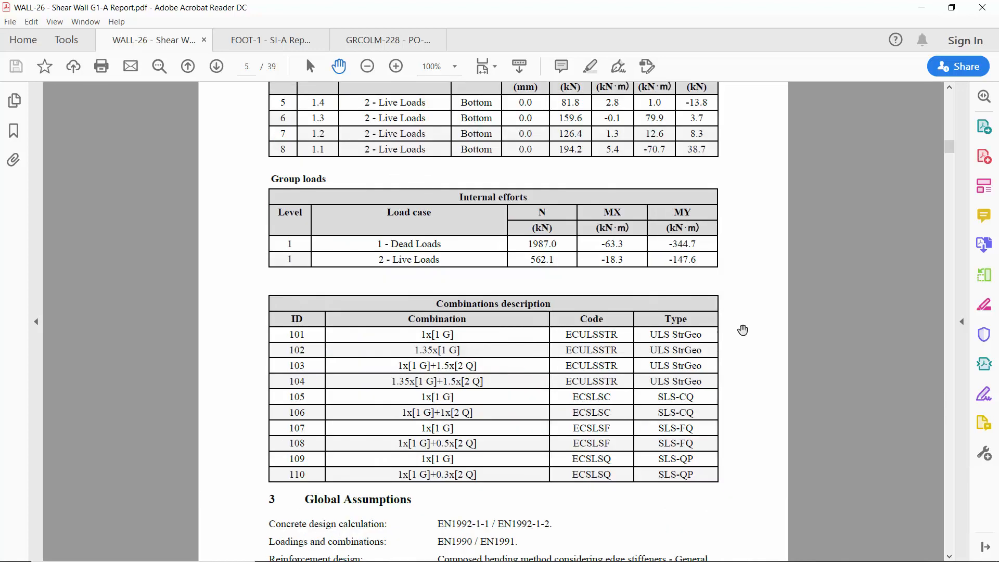
scroll(743, 331, "down", 19)
scroll(743, 331, "down", 18)
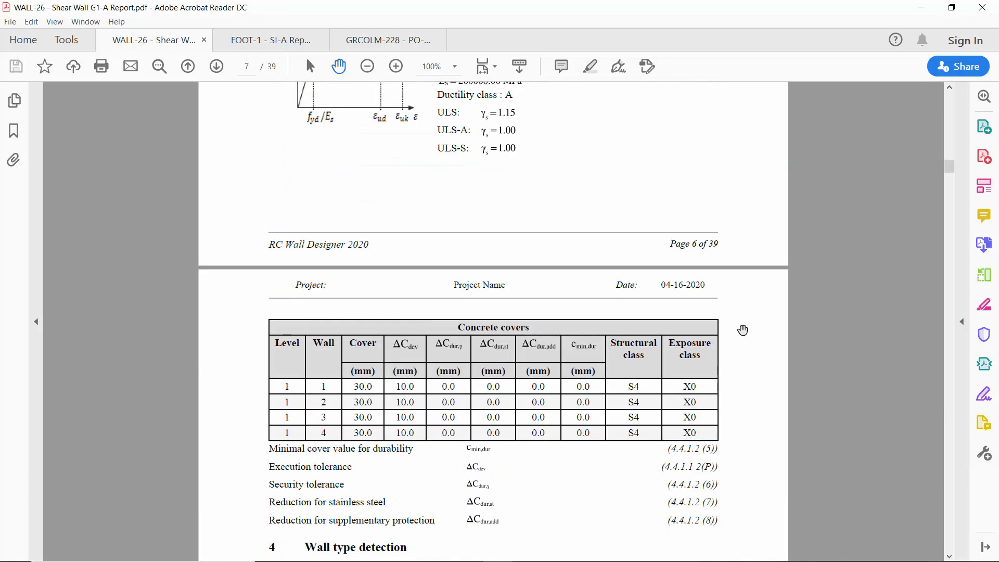
Examine the wall type detection table for walls 1.1 to 1.4, including slenderness and out-of-plane loads.
scroll(743, 330, "down", 14)
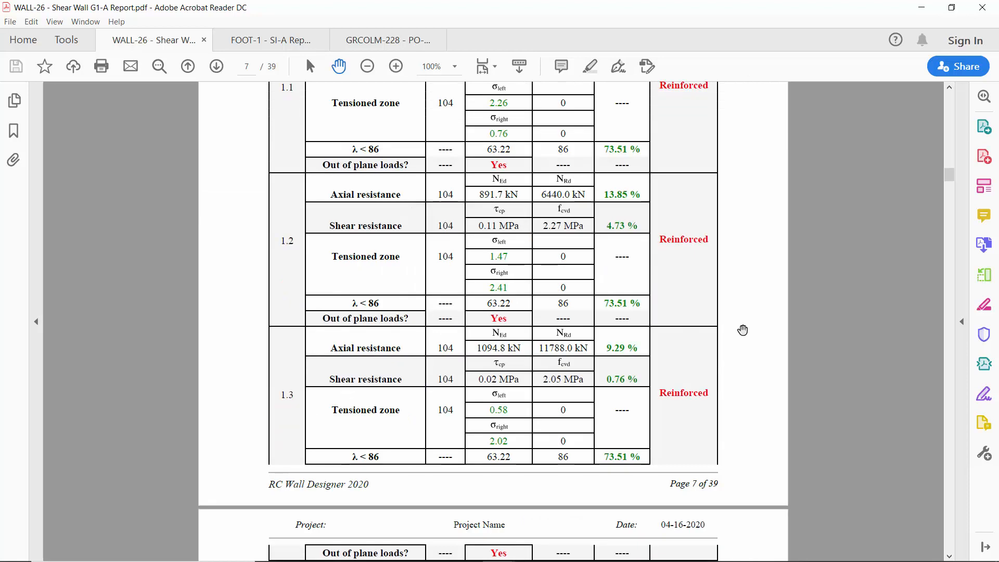
scroll(743, 330, "up", 7)
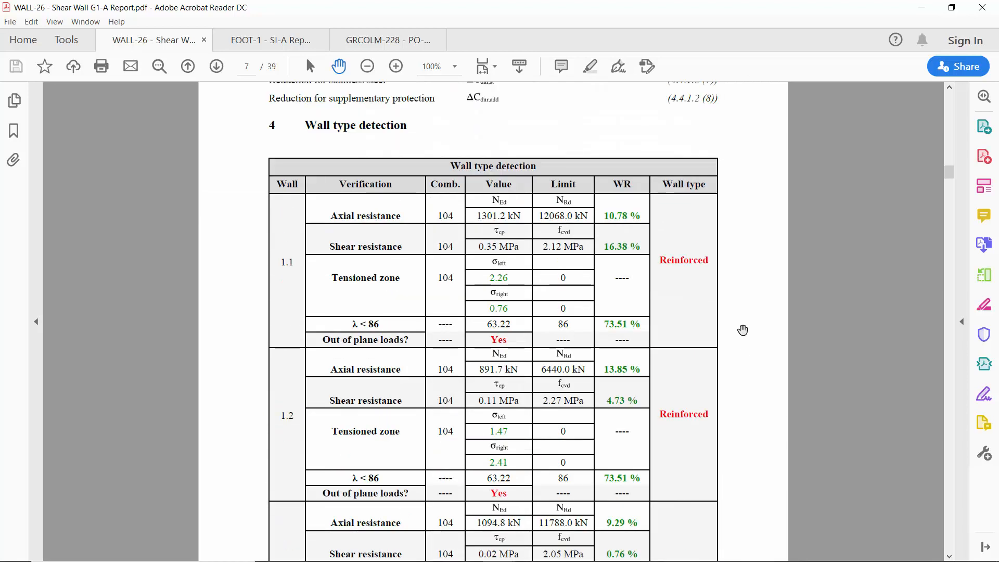
scroll(740, 278, "down", 6)
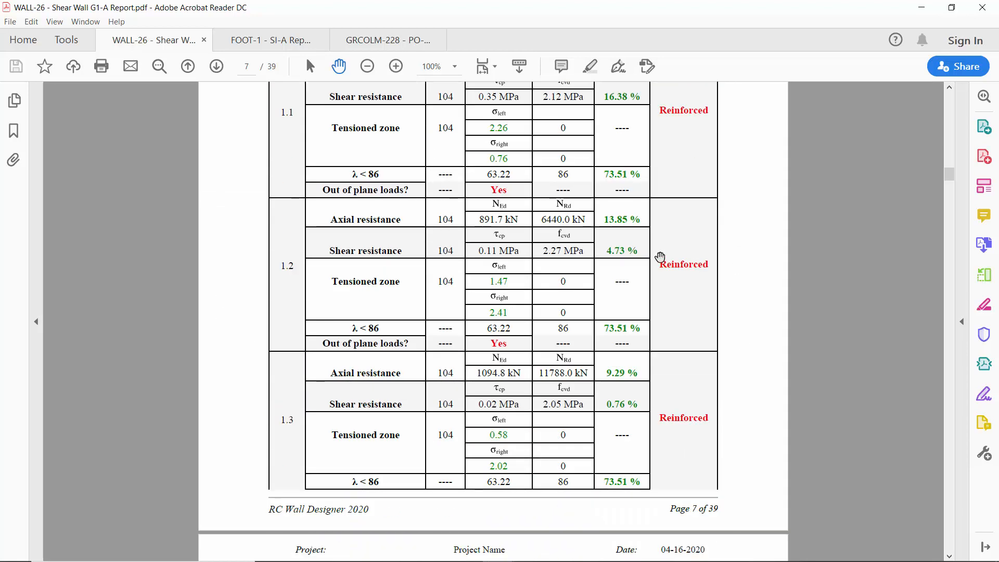
scroll(755, 335, "down", 17)
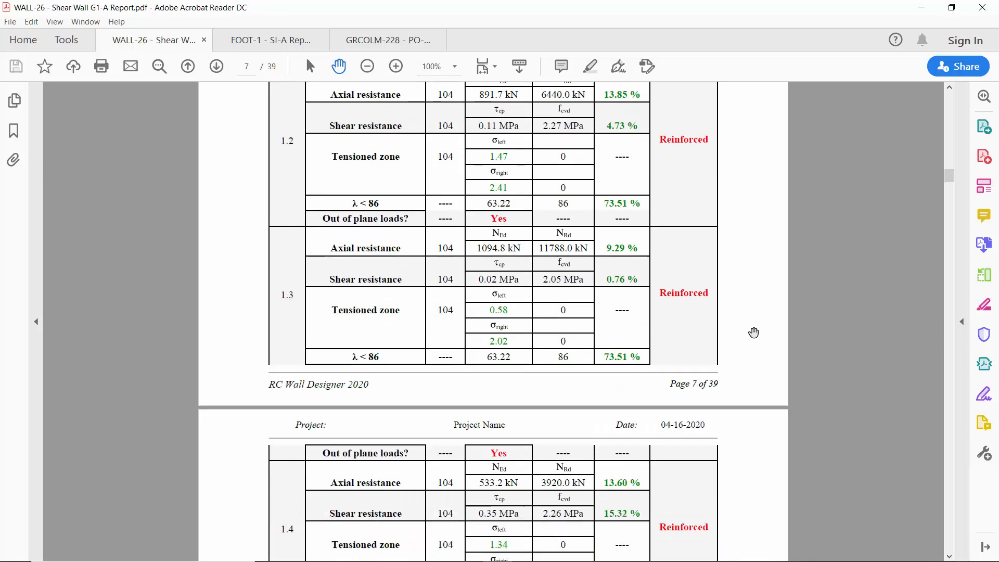
Read through the axial resistance, shear resistance and tensioned zone verifications of the individual walls.
scroll(739, 348, "down", 20)
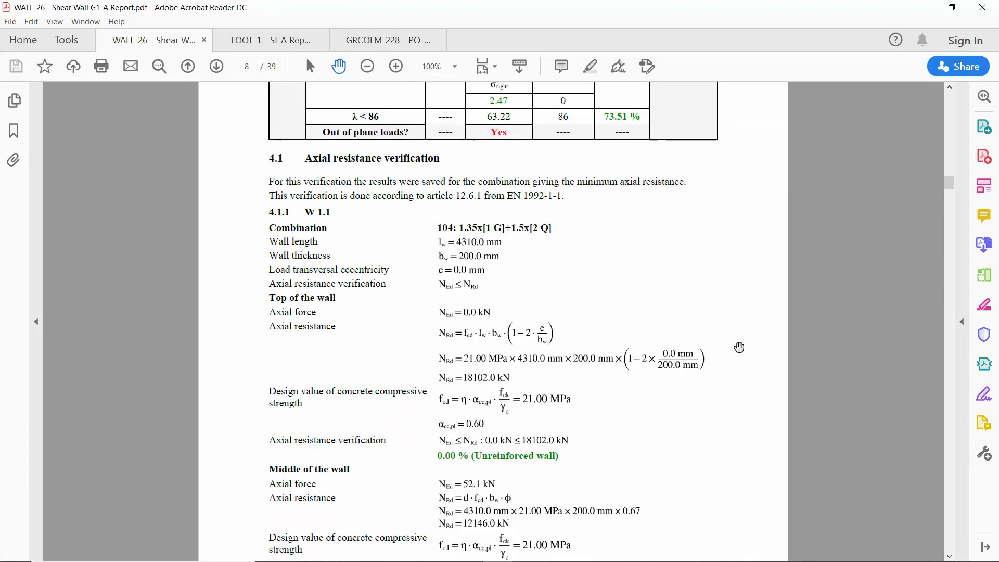
scroll(739, 347, "down", 20)
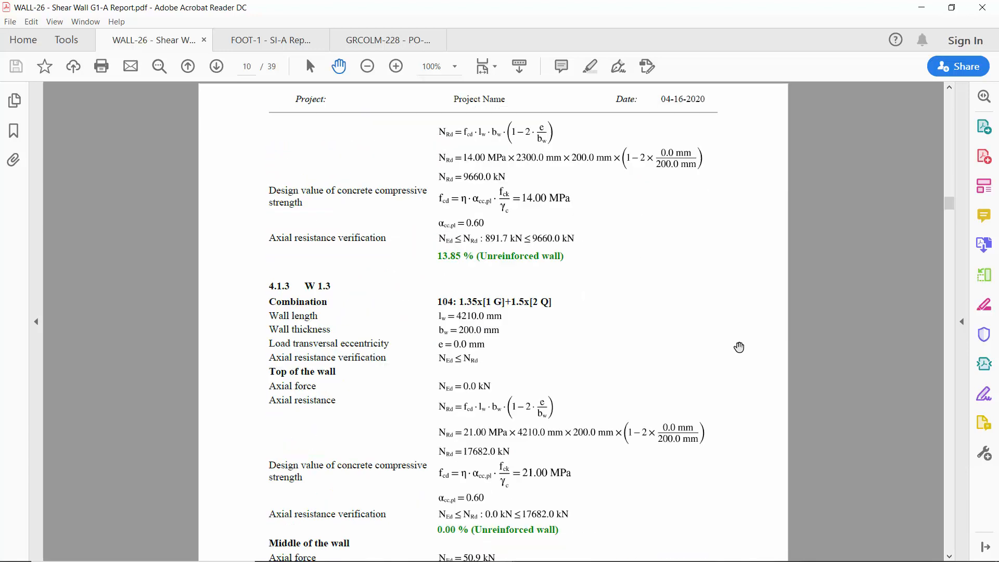
scroll(739, 347, "down", 20)
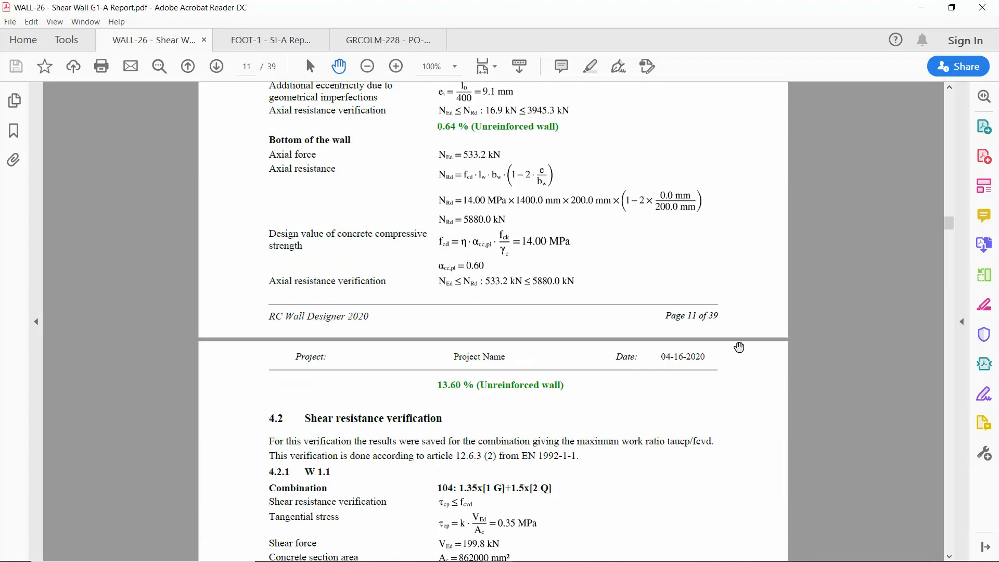
scroll(739, 347, "down", 19)
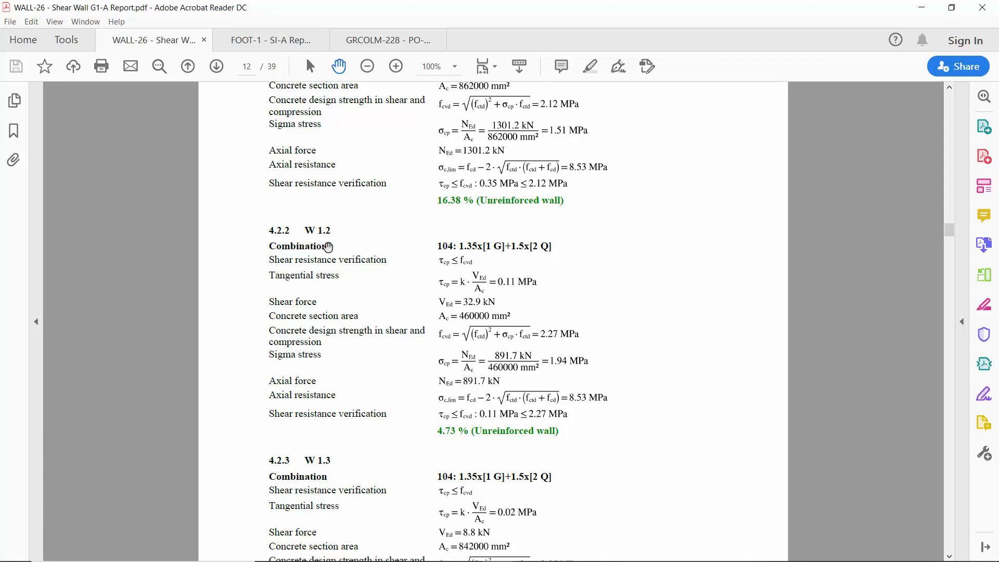
scroll(682, 268, "down", 17)
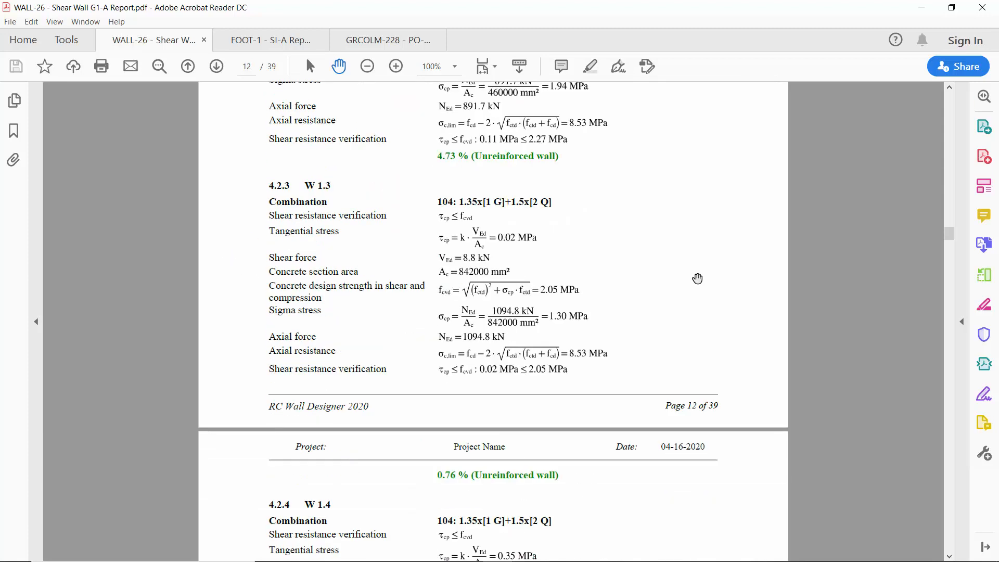
scroll(691, 305, "down", 15)
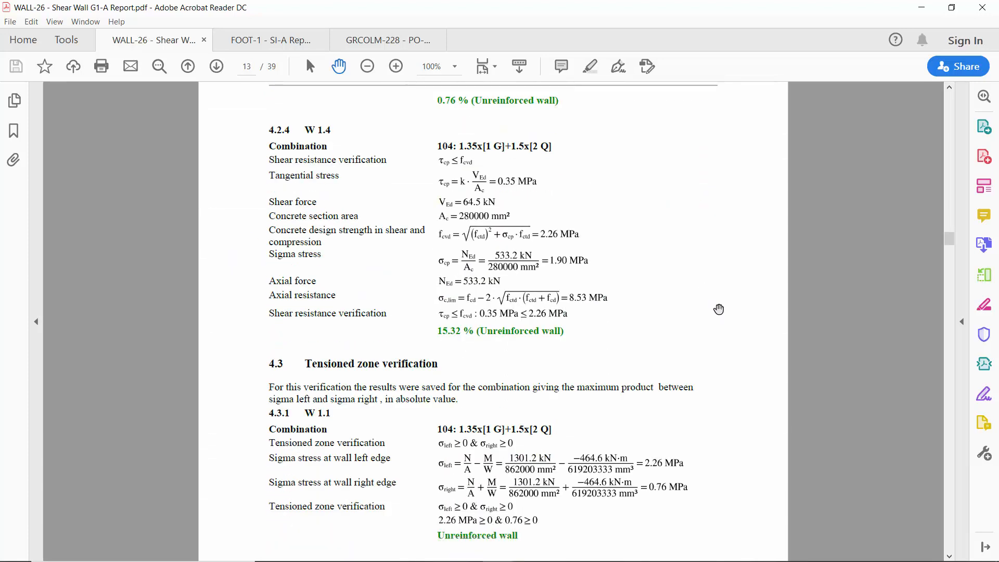
Review the neutral axis position table and the vertical and stiffener reinforcement tables for the walls.
scroll(728, 312, "down", 16)
scroll(731, 312, "down", 20)
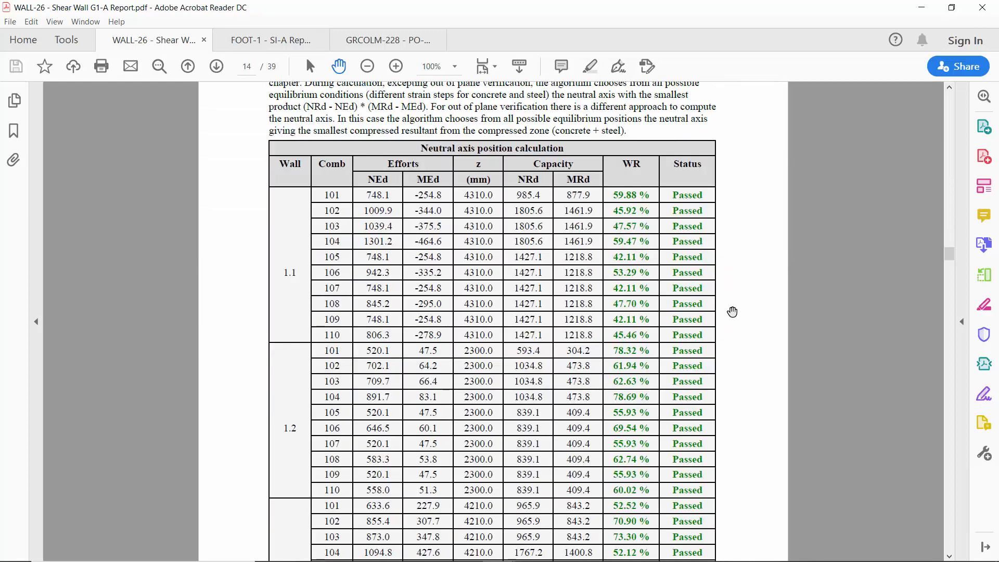
scroll(732, 312, "down", 20)
scroll(733, 311, "down", 19)
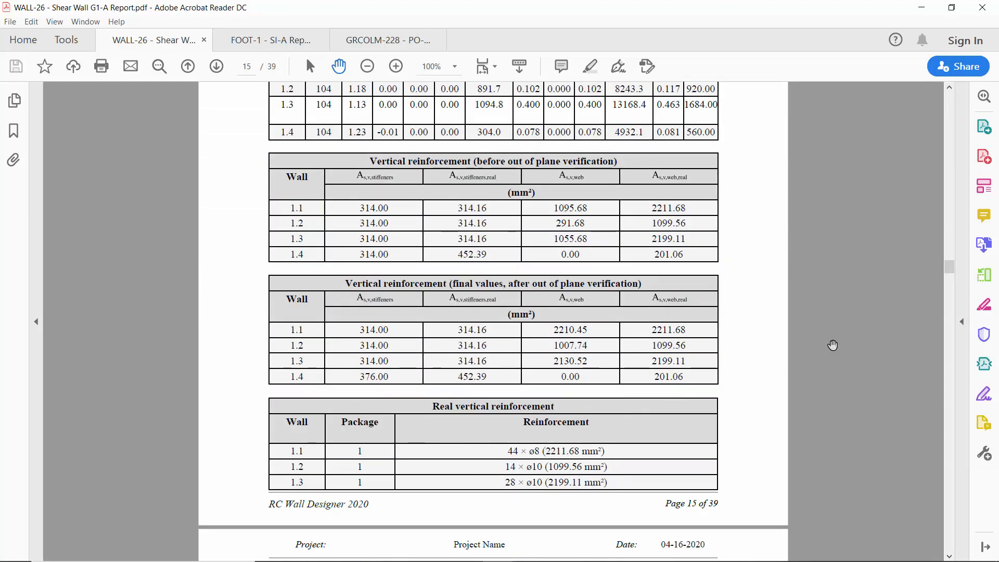
scroll(758, 298, "down", 18)
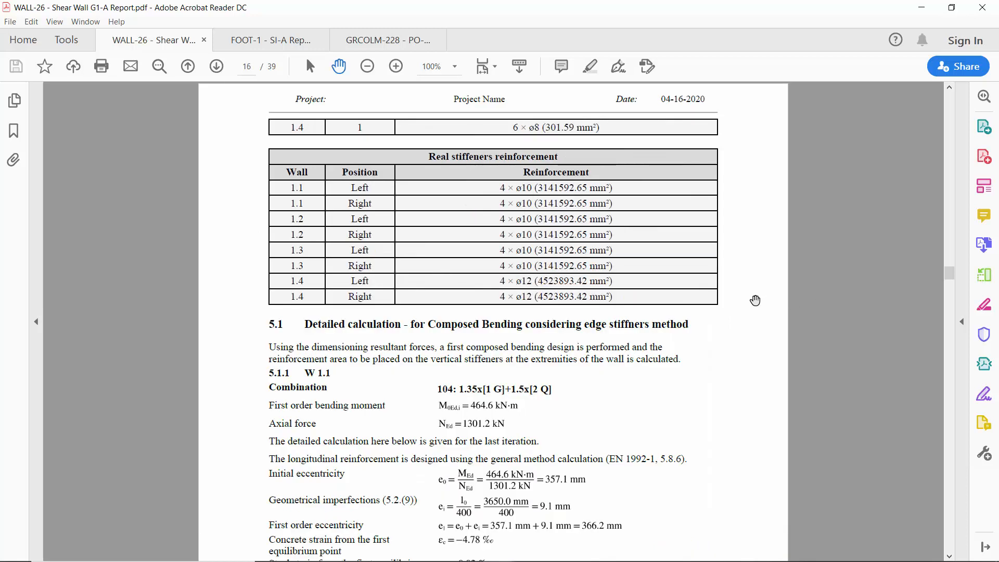
scroll(707, 355, "down", 6)
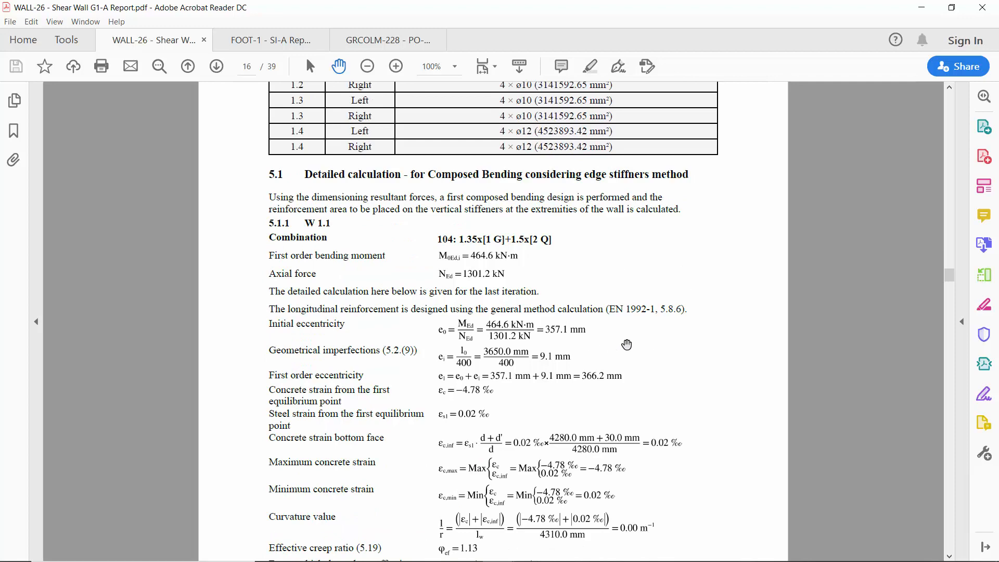
Read through the detailed composed bending calculations, out-of-plane verification and minimal constructive dispositions for the walls.
scroll(736, 330, "down", 5)
scroll(744, 332, "down", 5)
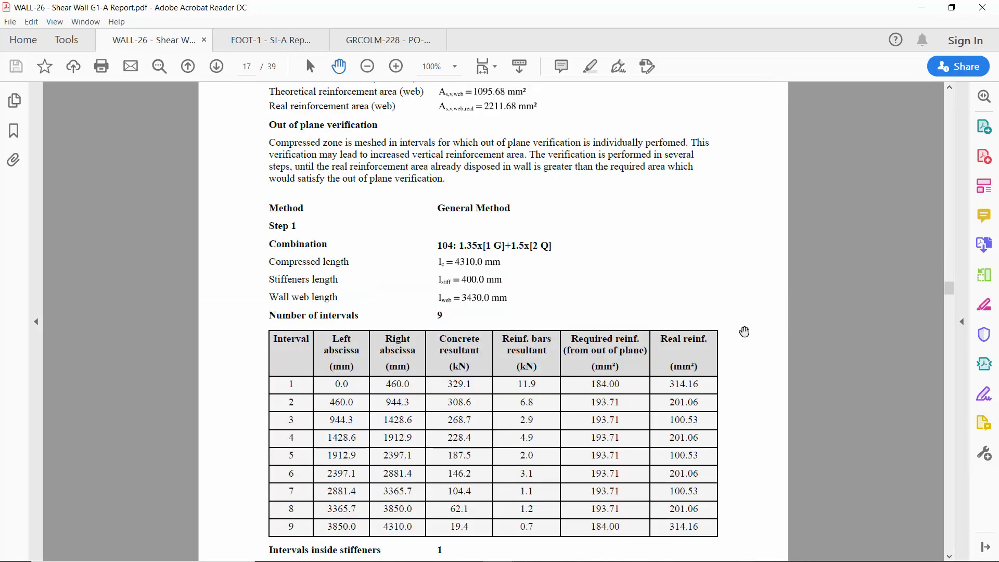
scroll(744, 331, "down", 6)
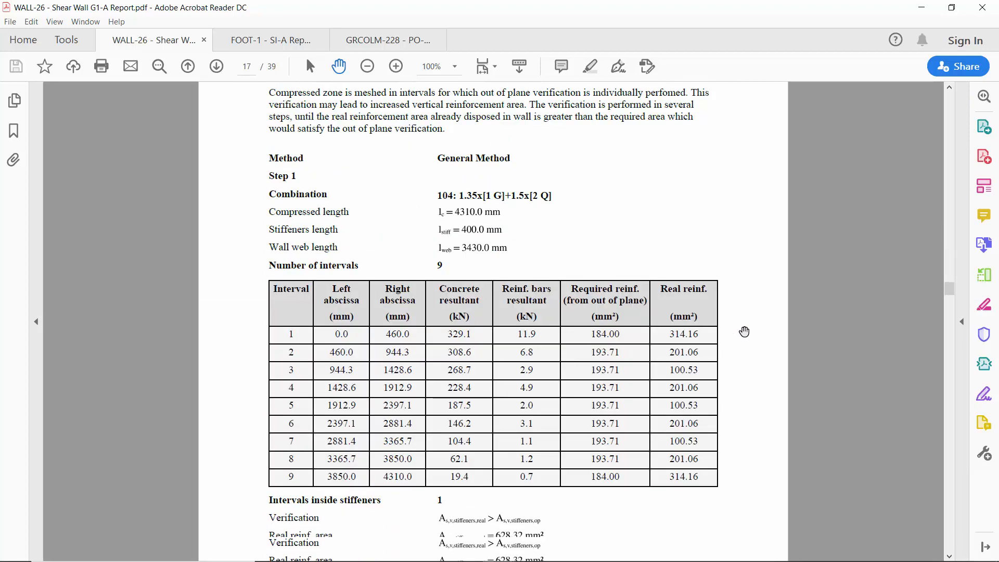
scroll(744, 332, "down", 20)
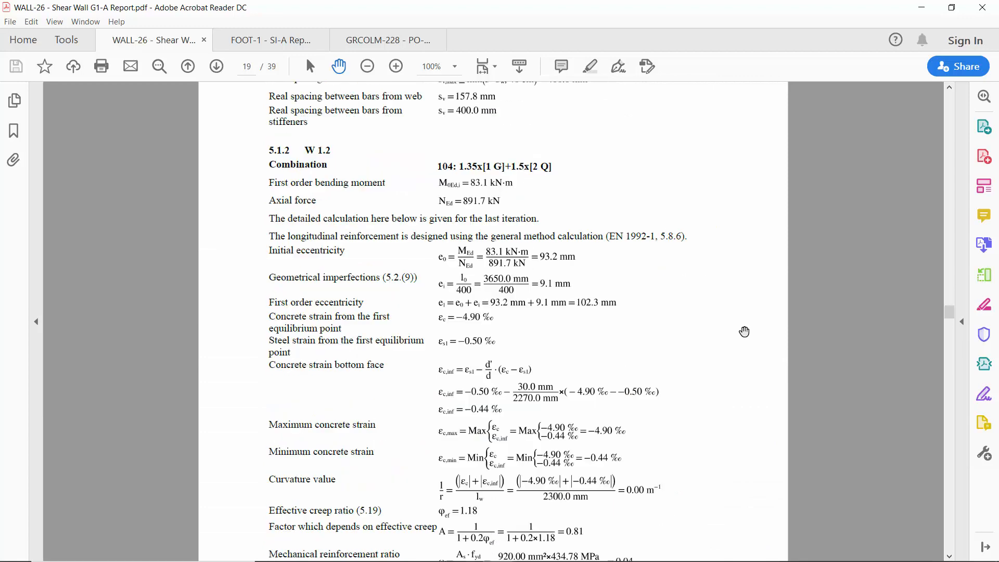
scroll(745, 332, "down", 20)
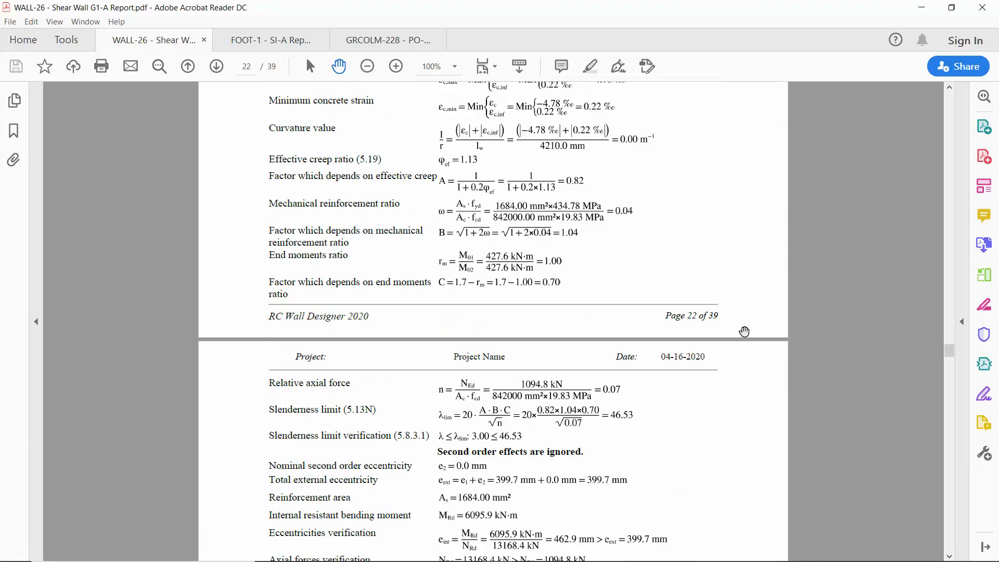
scroll(744, 331, "down", 20)
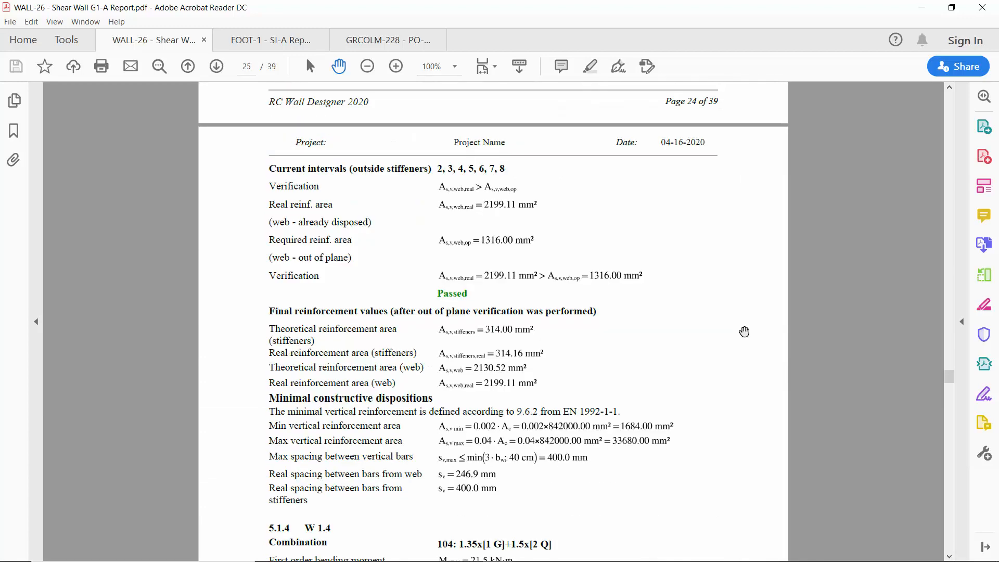
Examine the interaction curves verification, horizontal reinforcement and shear resistance sections of the report.
scroll(745, 332, "down", 7)
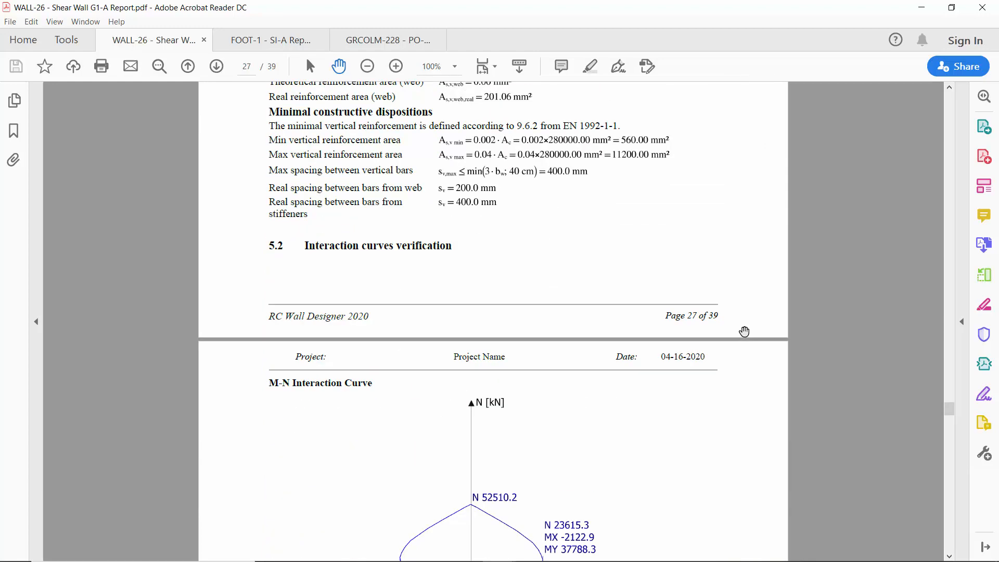
scroll(744, 331, "down", 18)
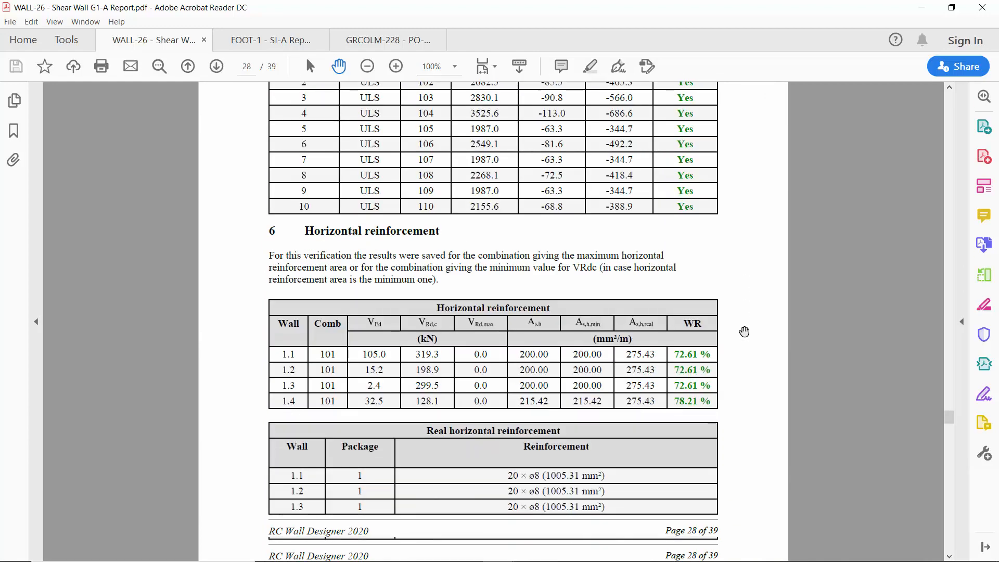
scroll(744, 331, "down", 18)
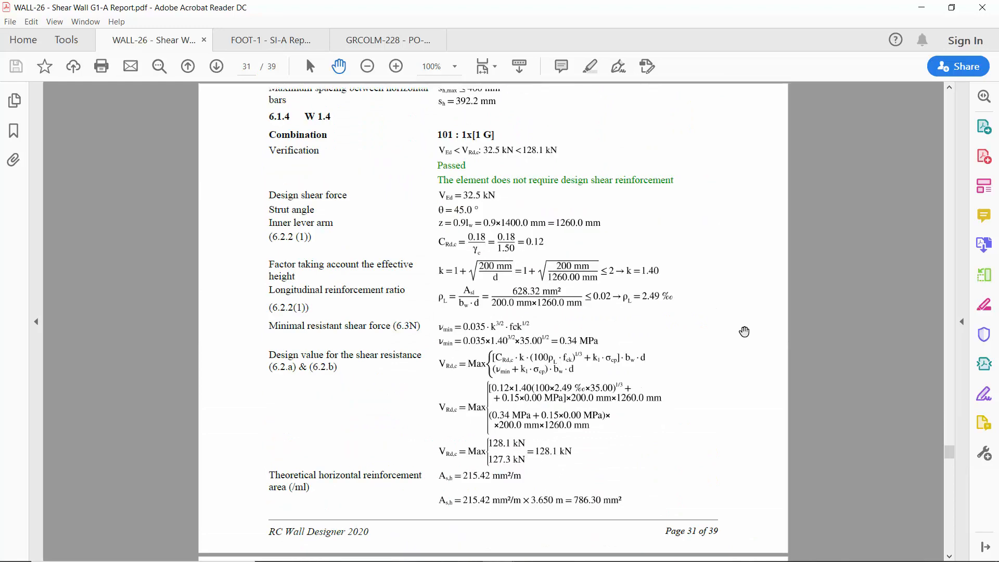
scroll(744, 331, "down", 20)
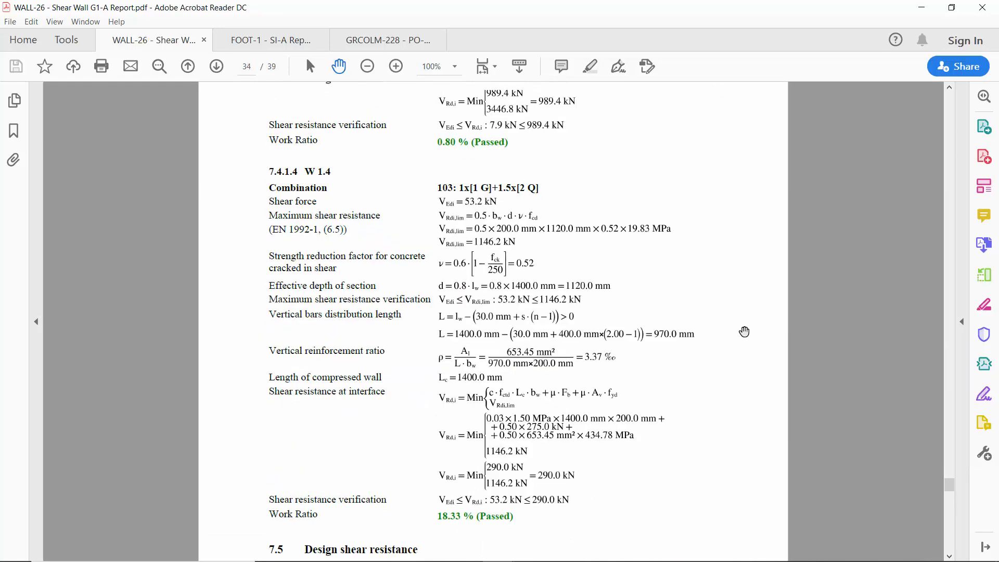
Check the report's bill of materials and its warnings and error messages section.
scroll(745, 332, "down", 12)
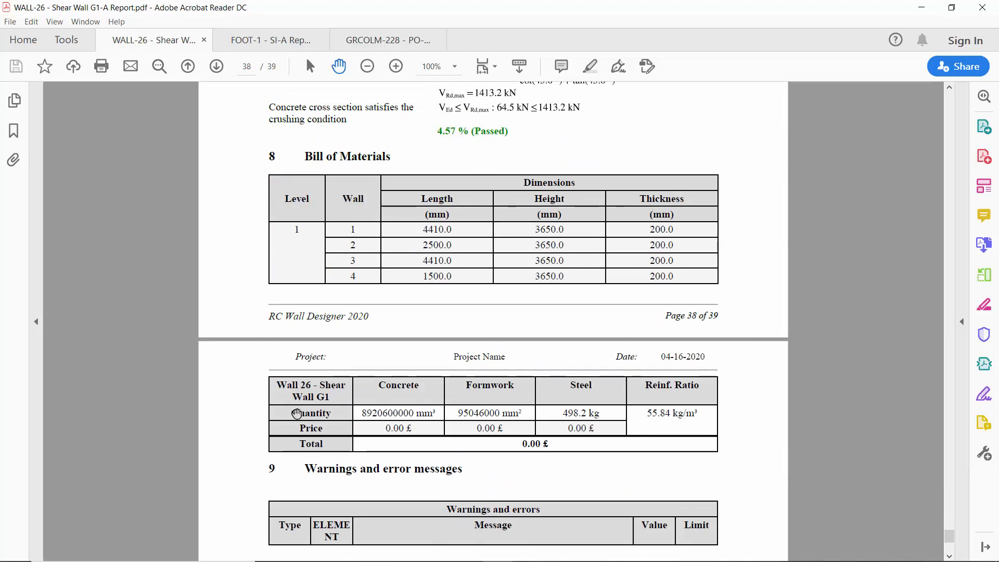
scroll(380, 415, "down", 3)
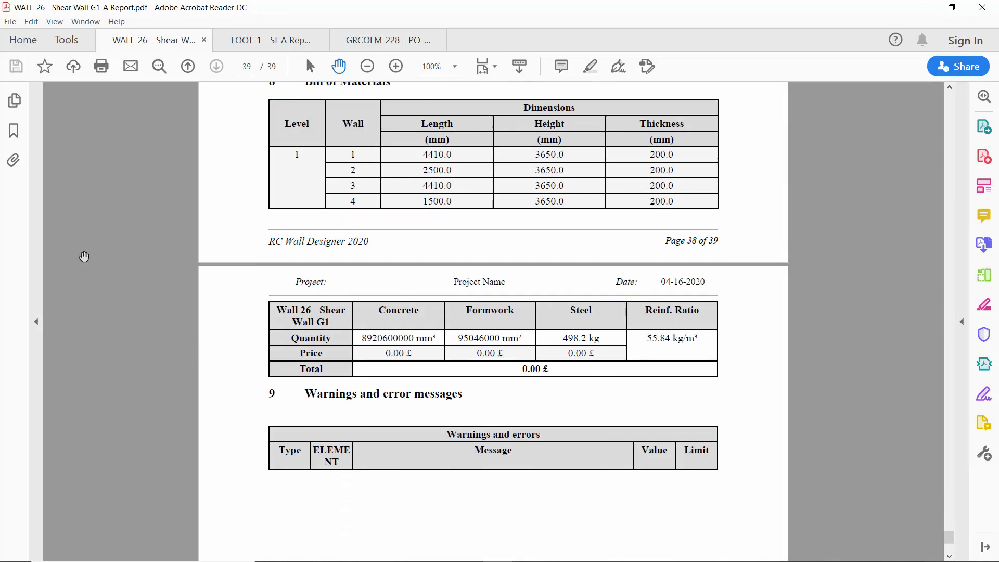
scroll(737, 263, "up", 1)
scroll(737, 262, "up", 8)
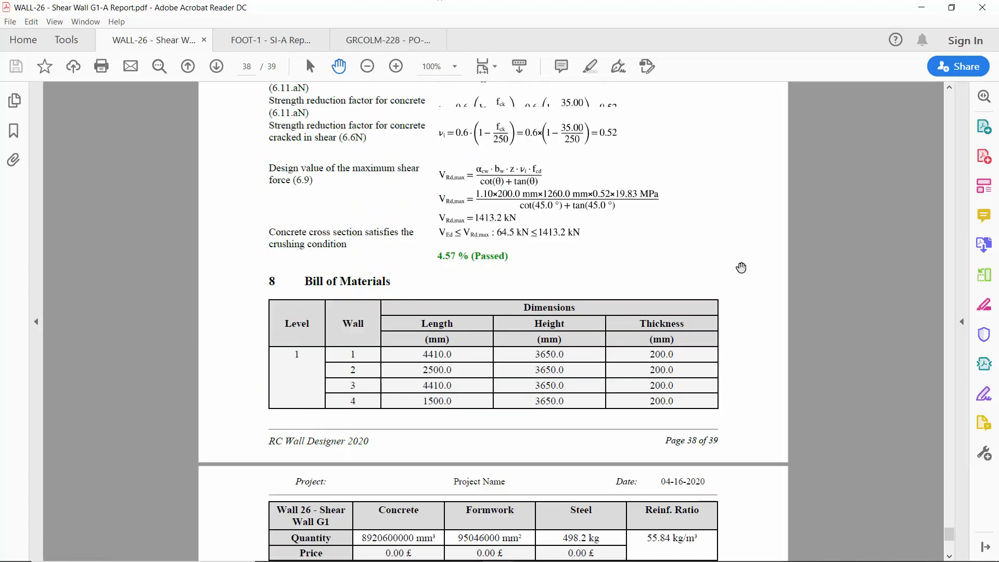
Switch back to Advance Design and open the generated reinforcement of Shear Wall G1.
left_click(925, 10)
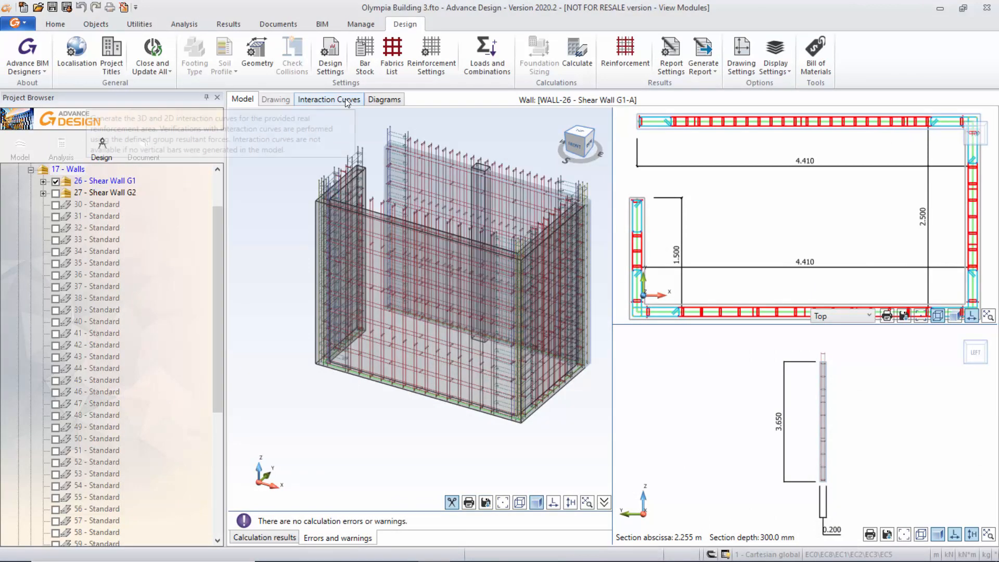
middle_click_drag(462, 164, 459, 165)
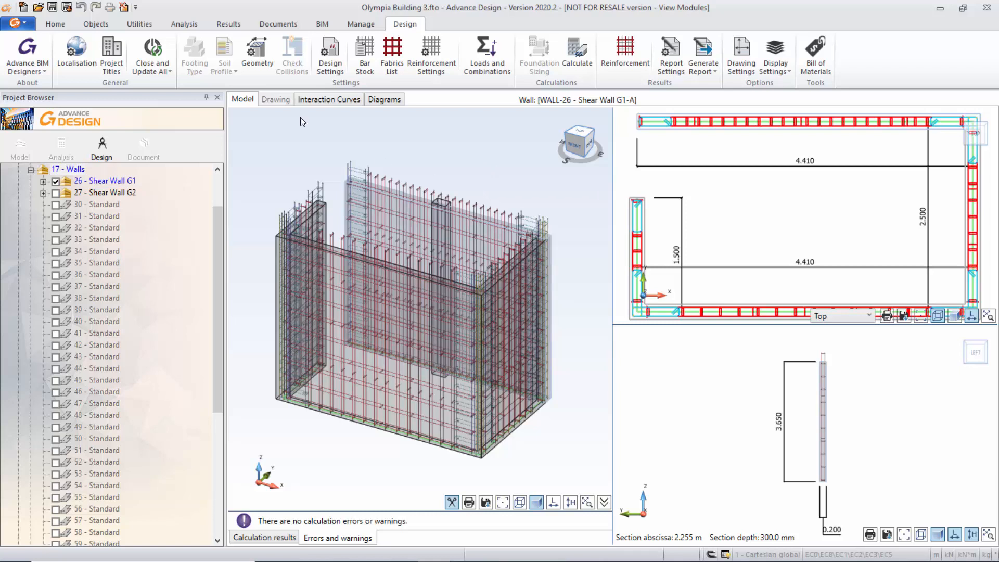
left_click(153, 69)
left_click(626, 52)
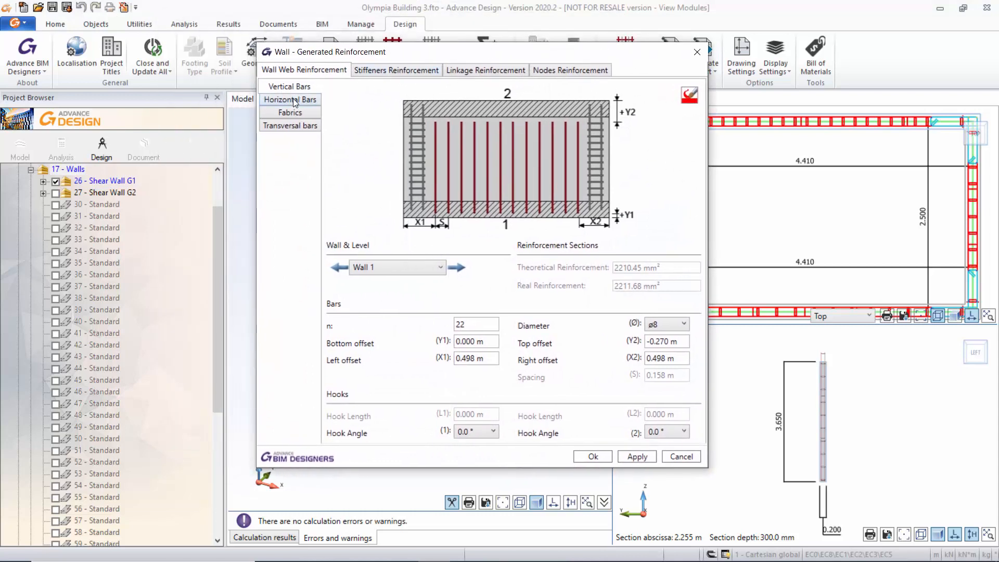
Review the horizontal bars, fabrics, transversal bars and vertical bars of Wall 1's generated web reinforcement.
left_click(293, 99)
left_click(294, 113)
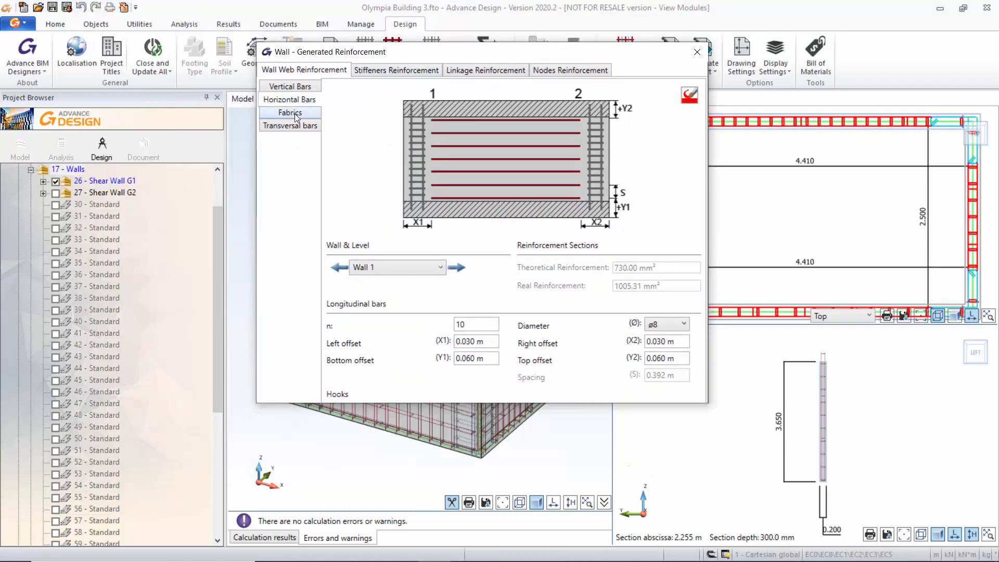
left_click(295, 126)
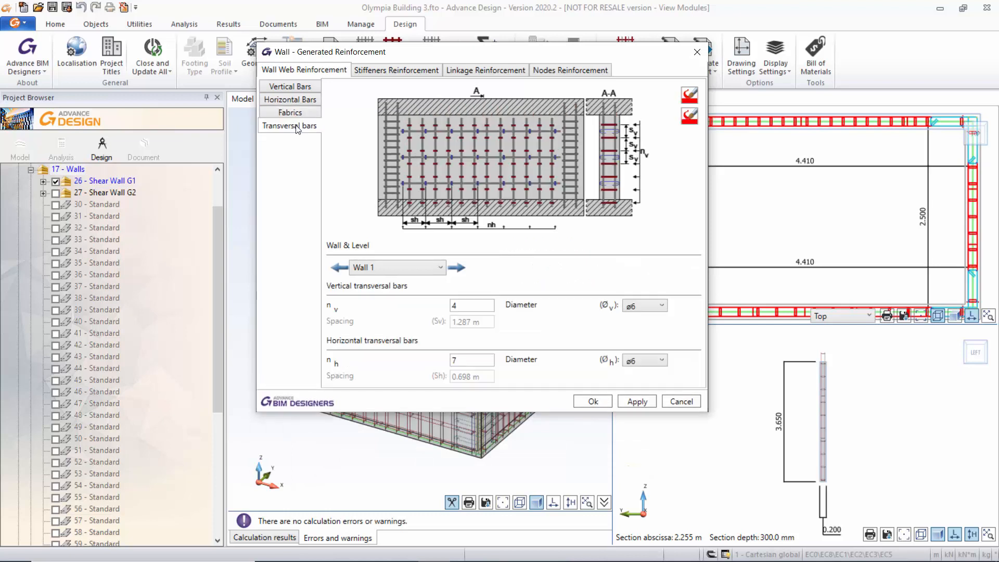
left_click(299, 88)
Examine the generated stiffener reinforcement of Wall 1 for the vertical left, right and intermediate stiffeners.
left_click(392, 71)
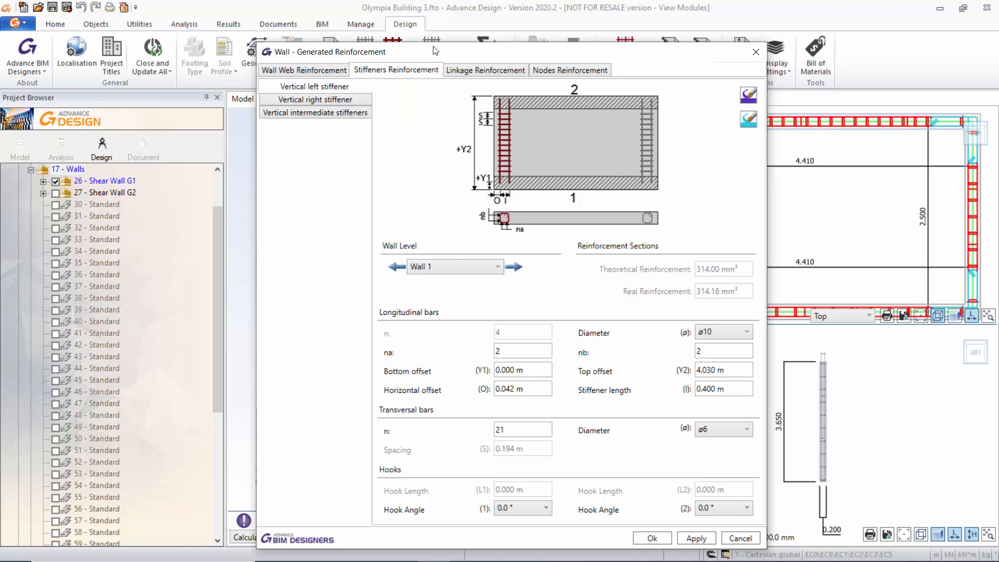
left_click_drag(436, 53, 424, 34)
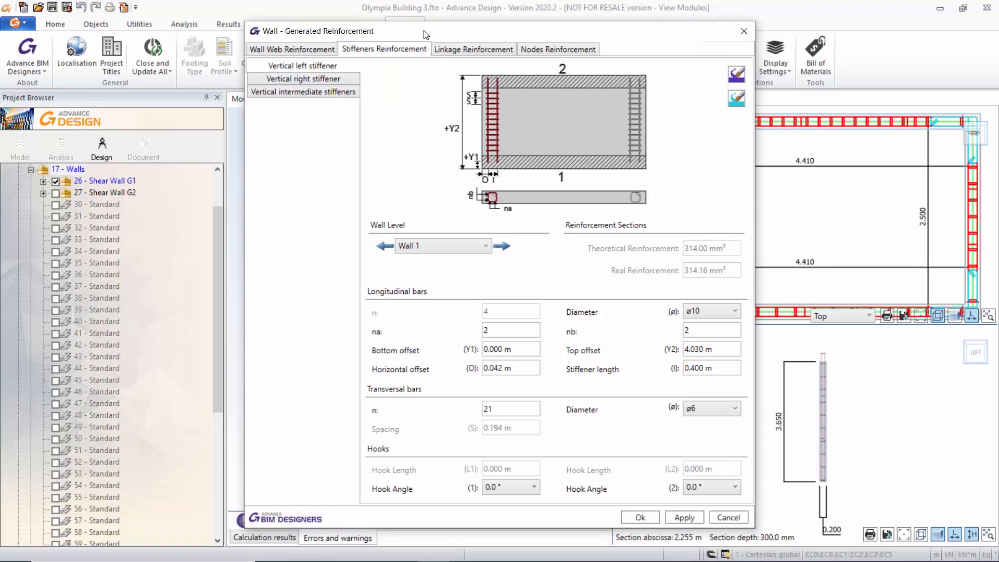
left_click(320, 80)
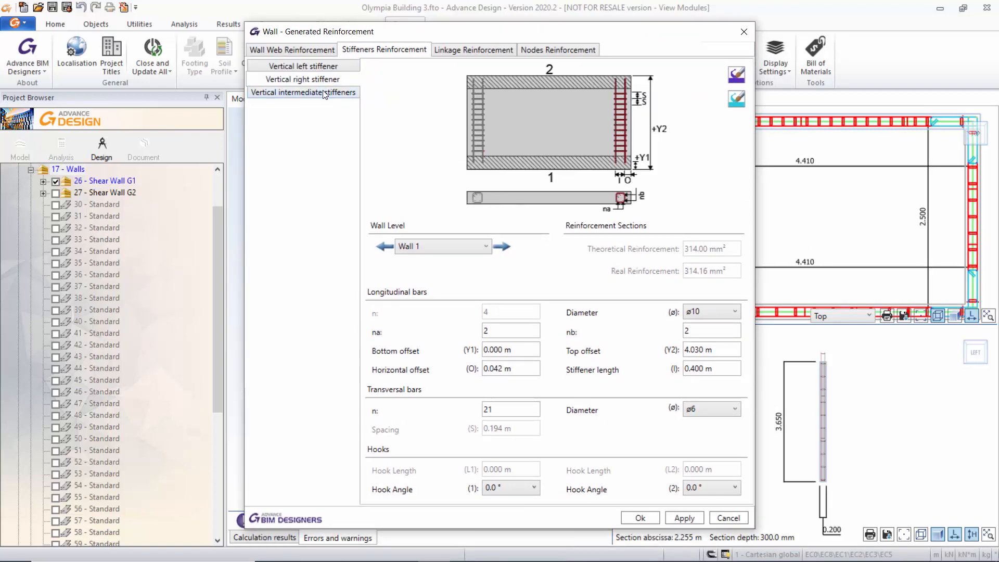
left_click(325, 95)
Look through Wall 1's linkage reinforcement, including U shaped edge bars, vertical left edge and horizontal transversal linkage, and close the generated reinforcement.
left_click(471, 52)
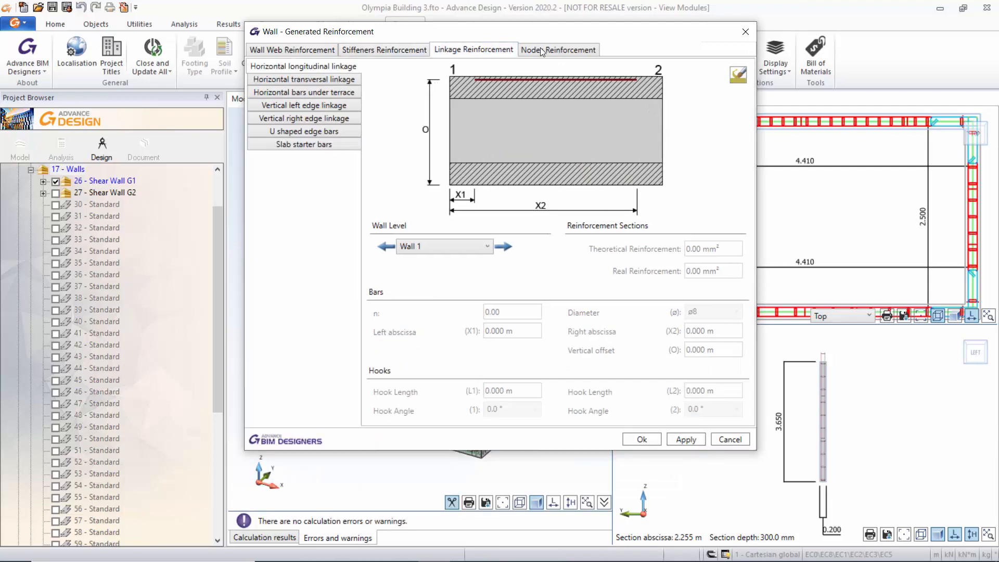
left_click(295, 133)
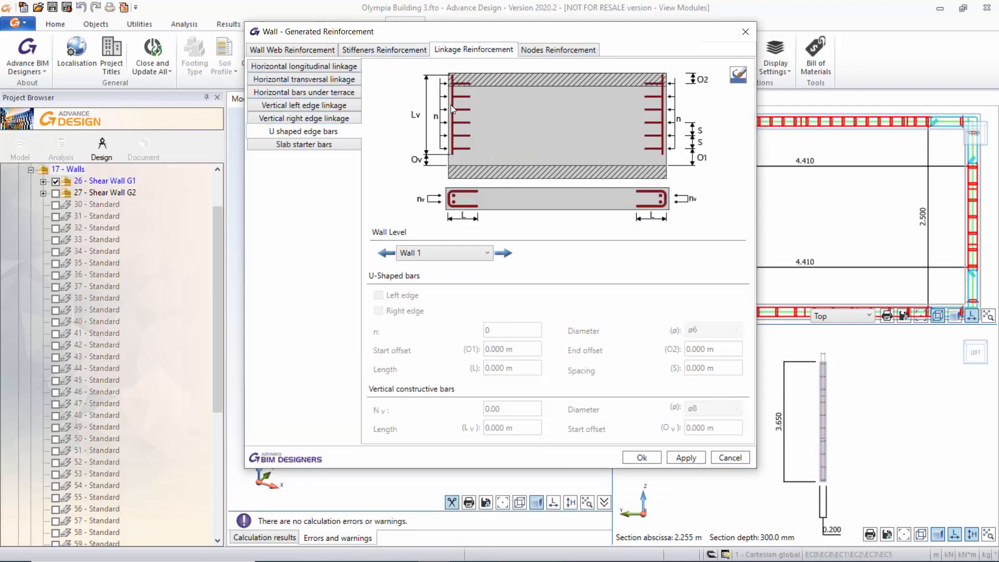
left_click(299, 105)
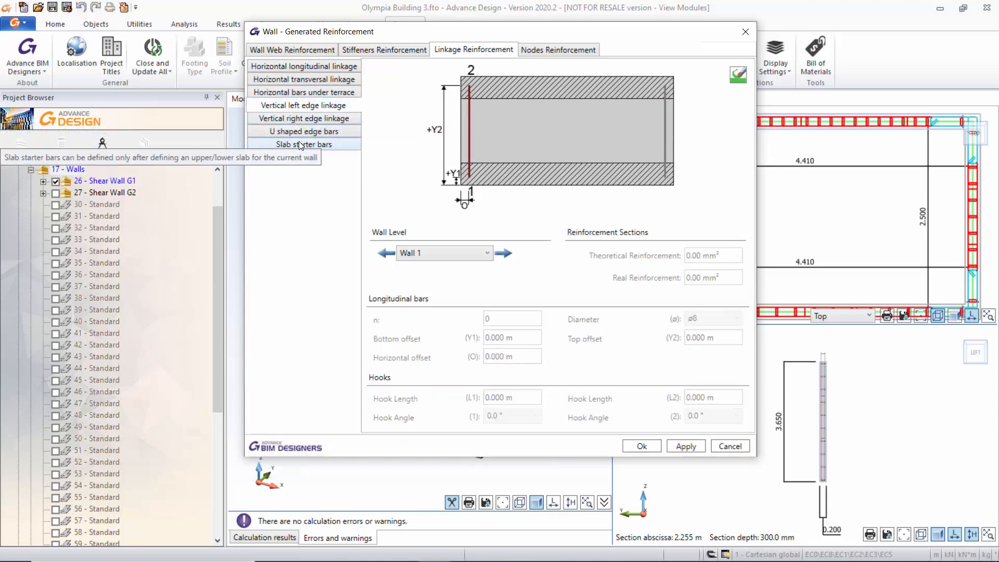
left_click(299, 142)
left_click(300, 81)
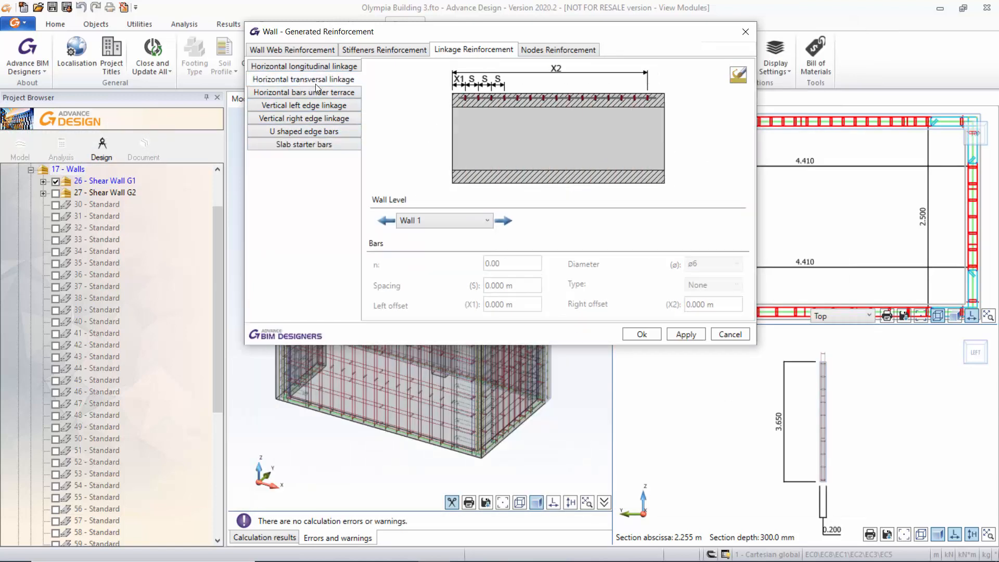
left_click(745, 32)
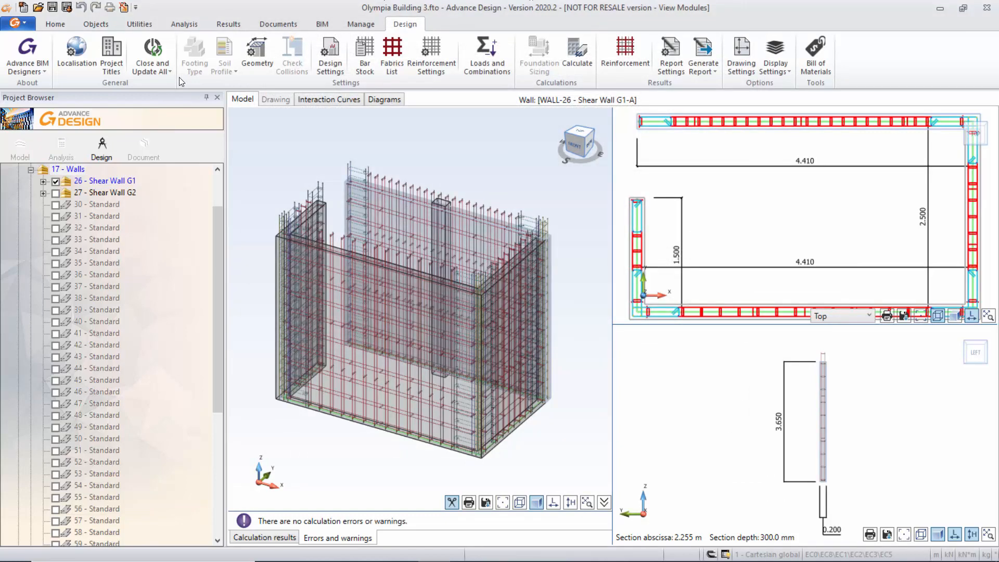
Close and update all open design modules to return to the full building model.
left_click(161, 68)
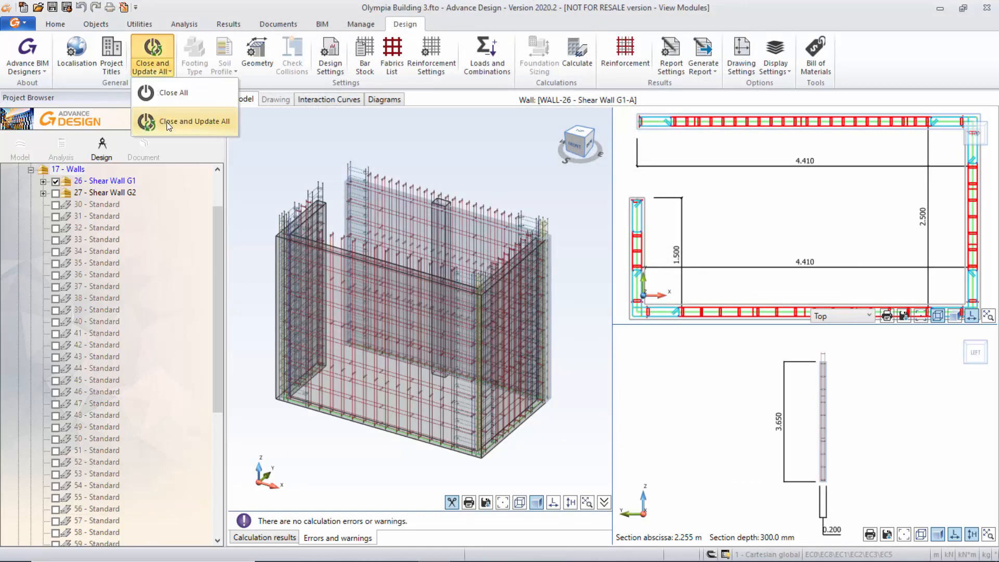
left_click(166, 121)
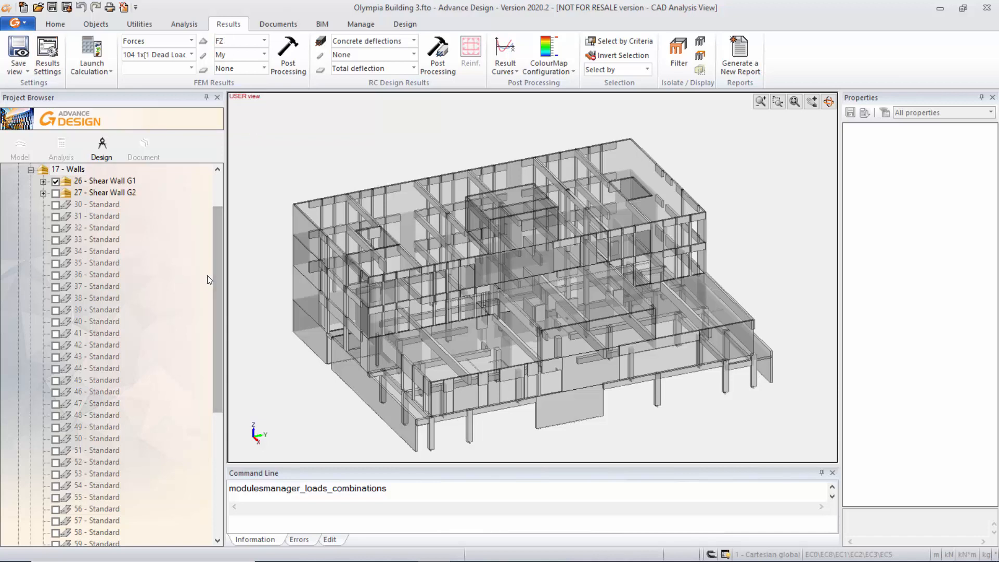
Open beam 1 - P from the Beams system of the 0.0m Level -1 in the design module.
left_click_drag(215, 273, 221, 182)
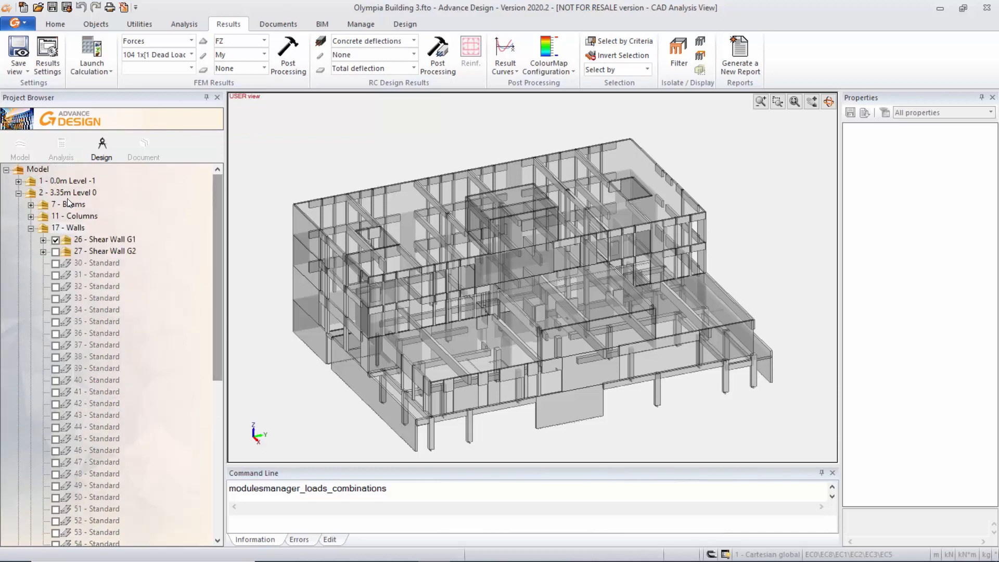
left_click(18, 182)
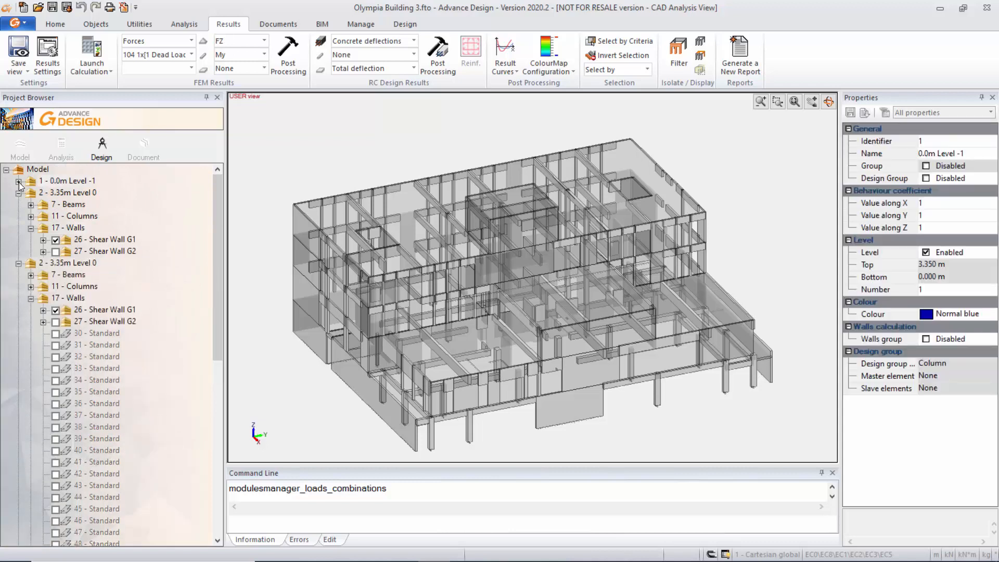
double_click(76, 193)
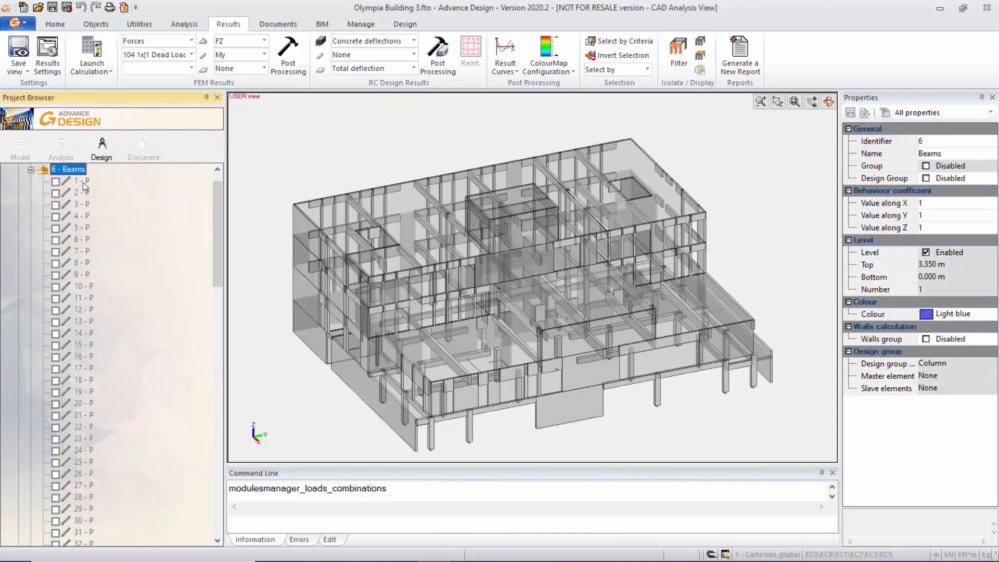
left_click(81, 181)
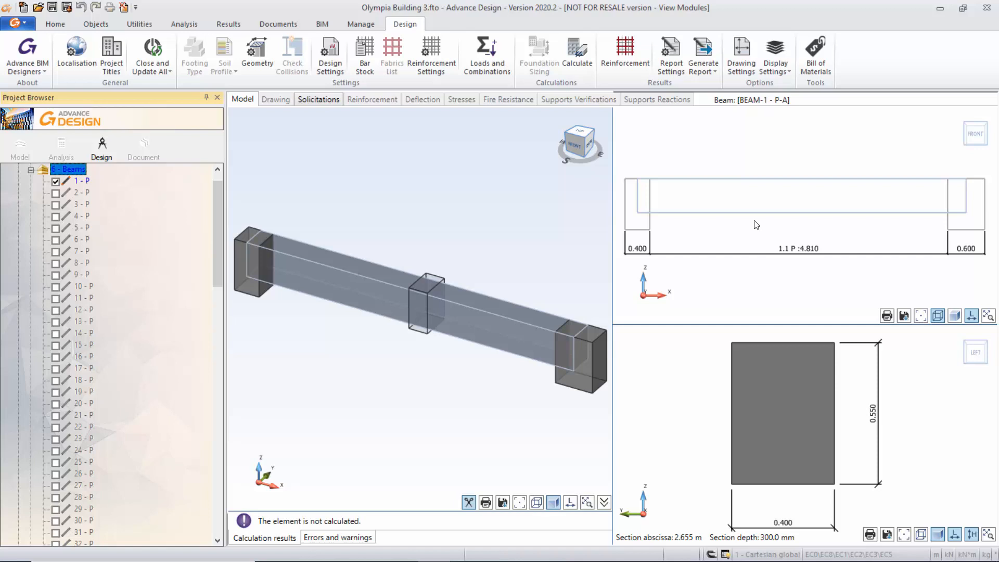
Inspect the beam's load cases and load definitions, viewing the internal efforts for Dead Loads and the bending moments for Live Loads.
left_click(487, 55)
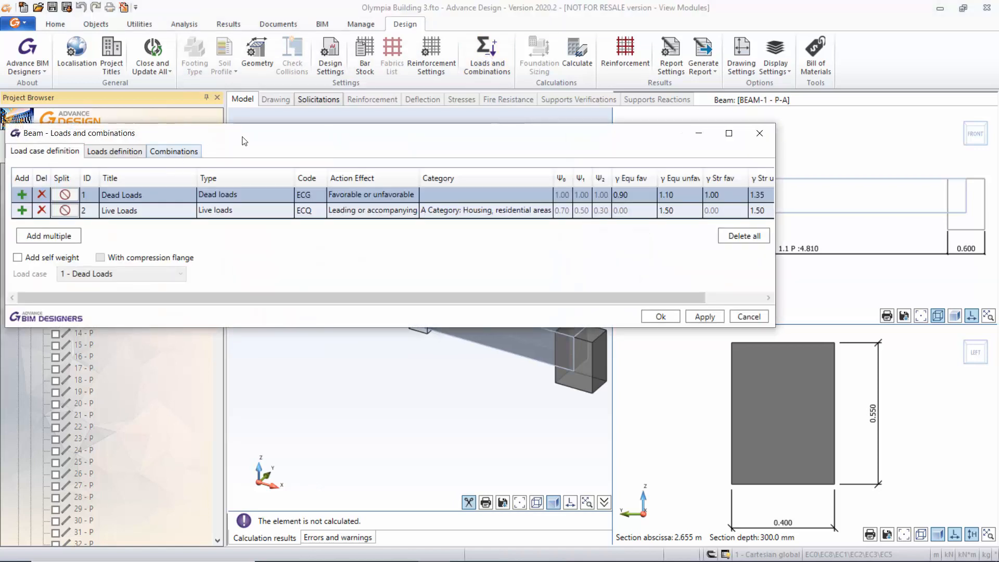
left_click(217, 132)
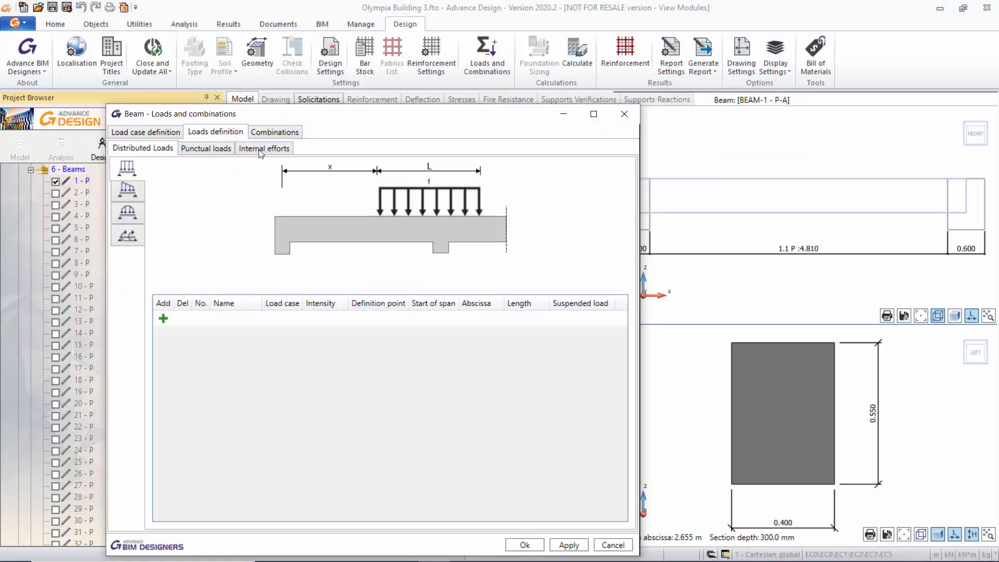
left_click(265, 148)
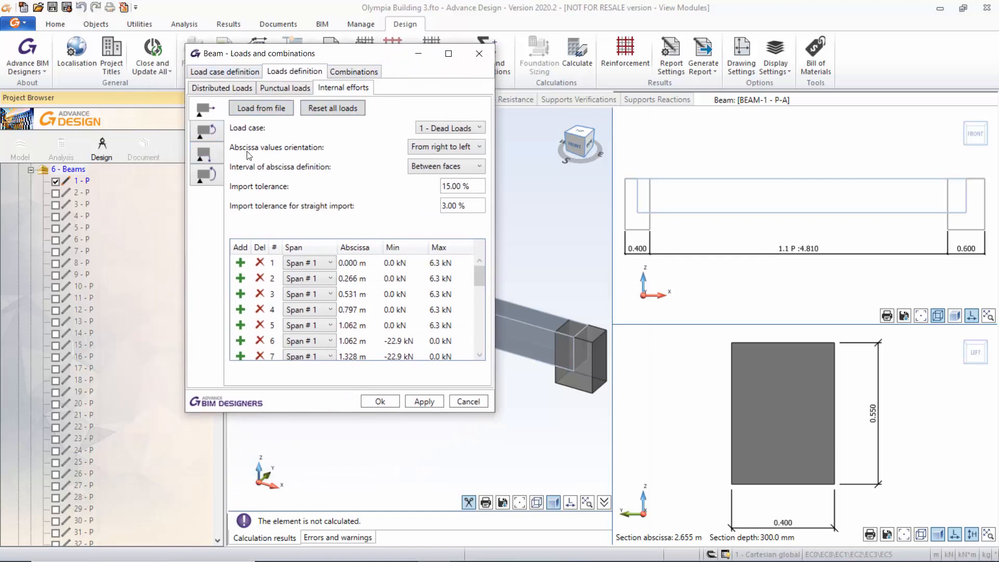
left_click(470, 127)
left_click(467, 151)
left_click(207, 128)
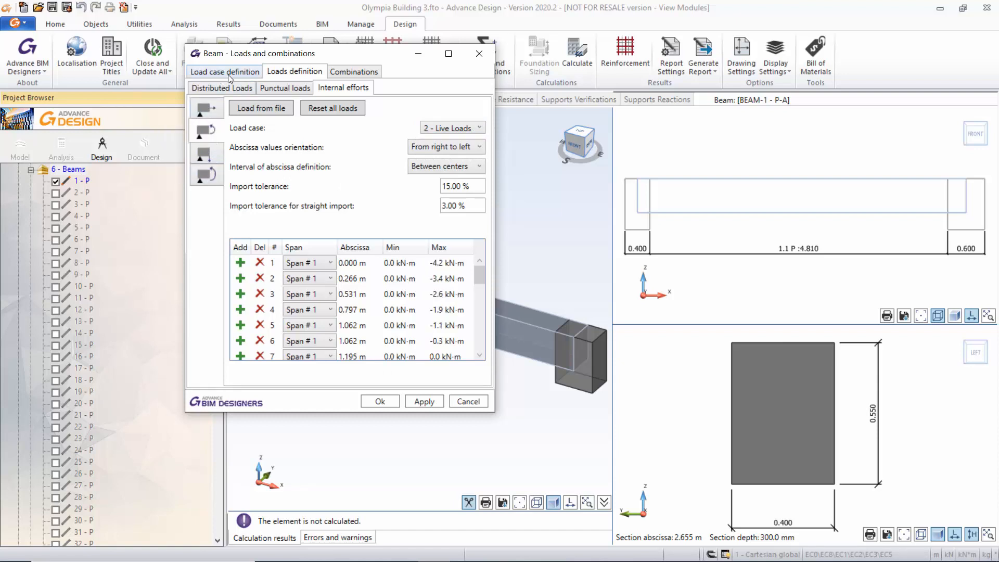
Check the beam's design load combinations and close the loads and combinations settings.
left_click(357, 72)
left_click(234, 111)
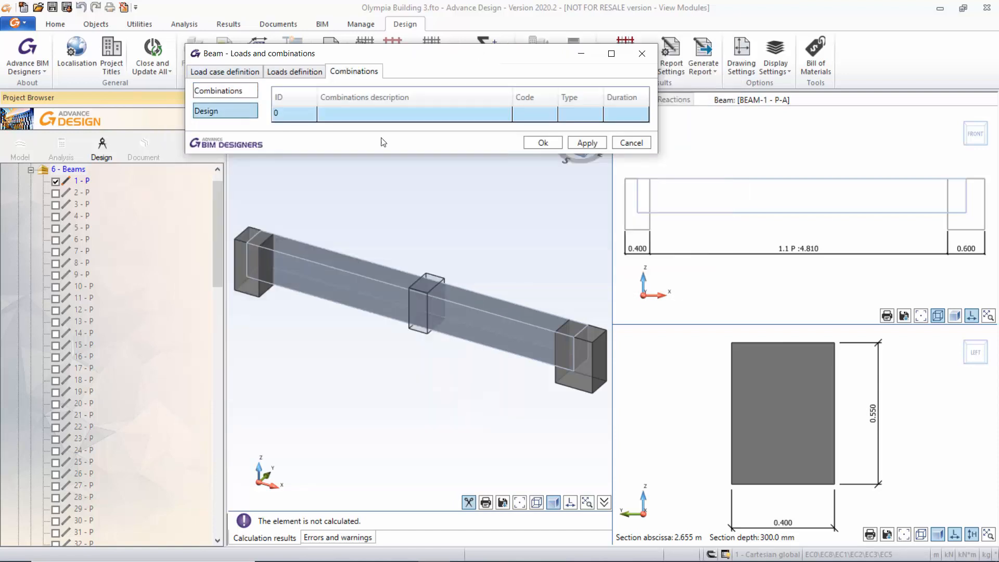
left_click(643, 55)
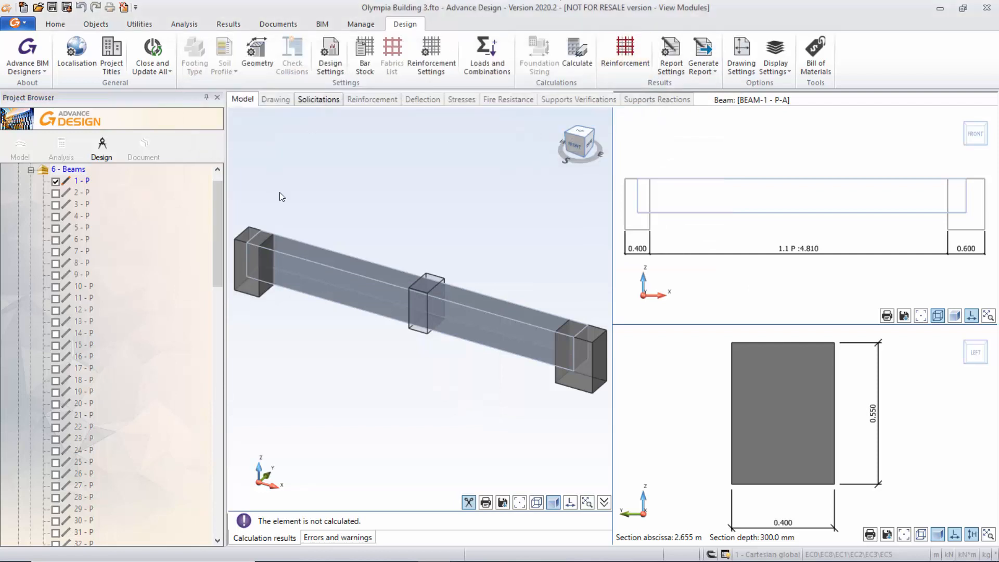
Review the beam's geometry, covering its depressions, openings, section and main span dimensions, and close it.
left_click(257, 62)
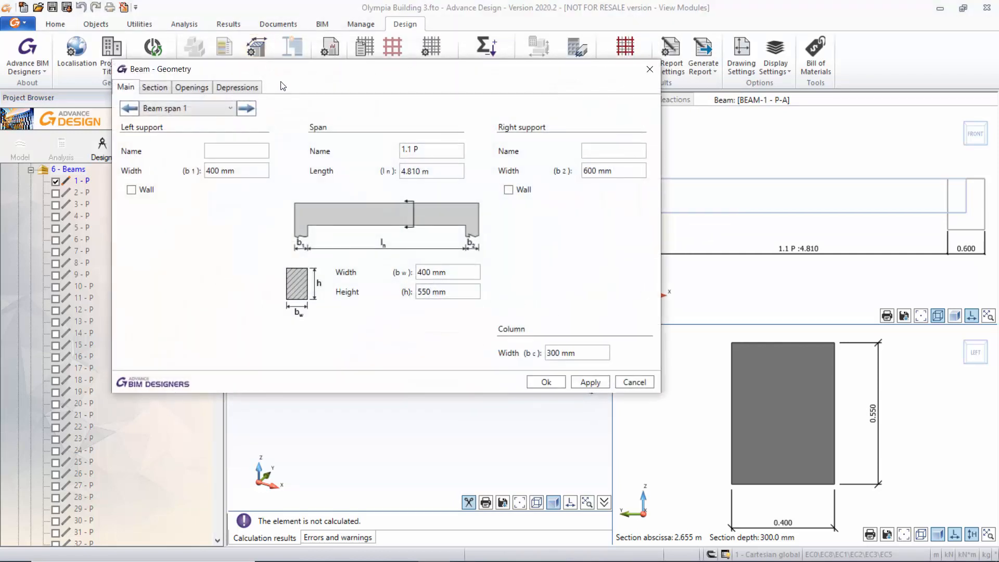
left_click(336, 82)
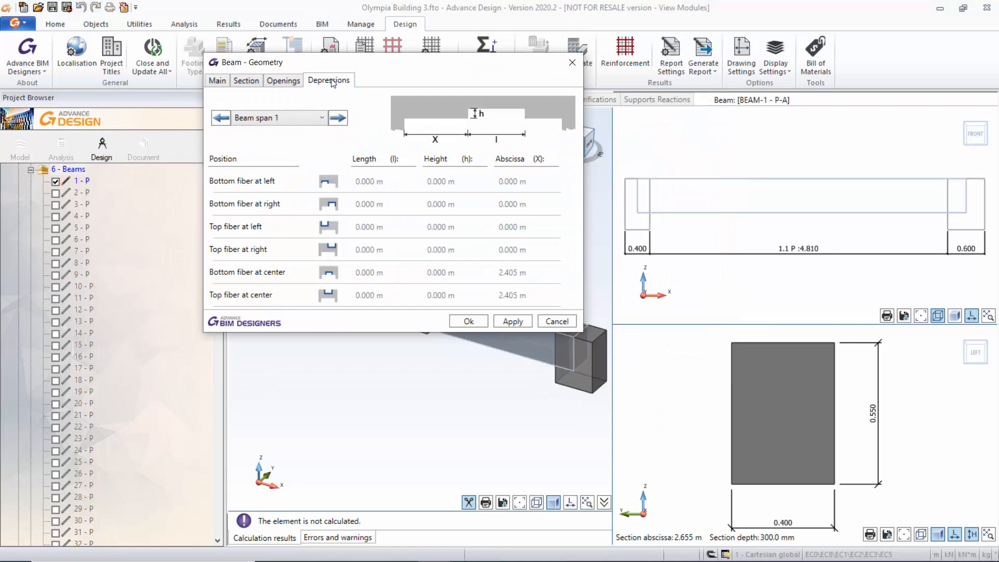
left_click(276, 82)
left_click(257, 82)
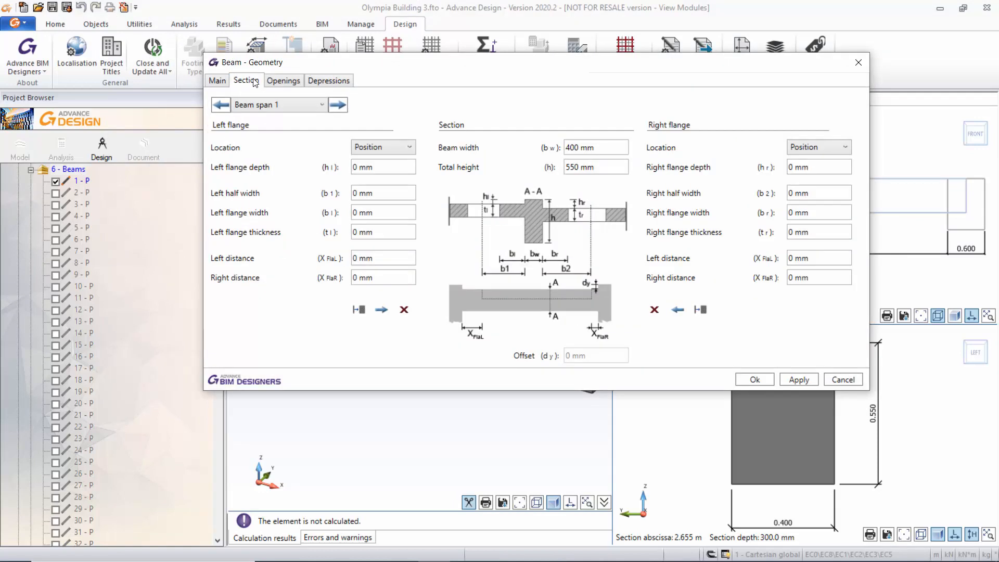
left_click(220, 81)
left_click(742, 62)
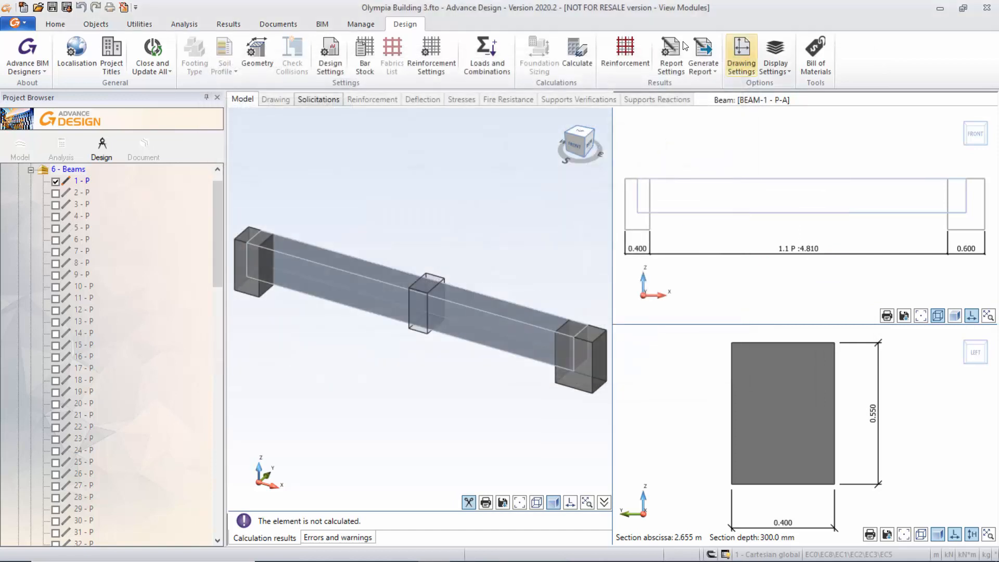
Go through the beam's longitudinal, anchorage and transversal reinforcement assumptions and its special features, and close the settings.
left_click(443, 60)
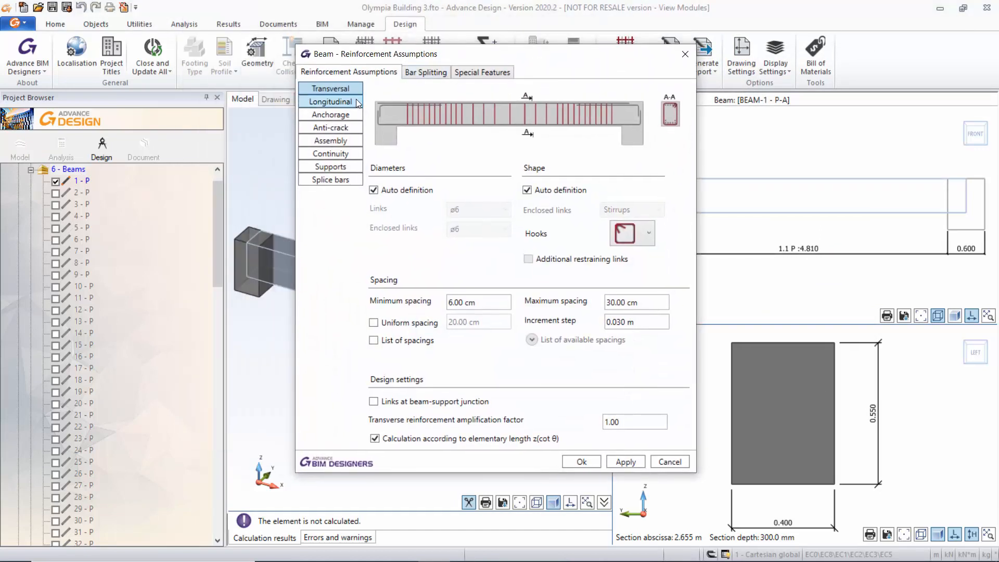
left_click(356, 100)
left_click(348, 115)
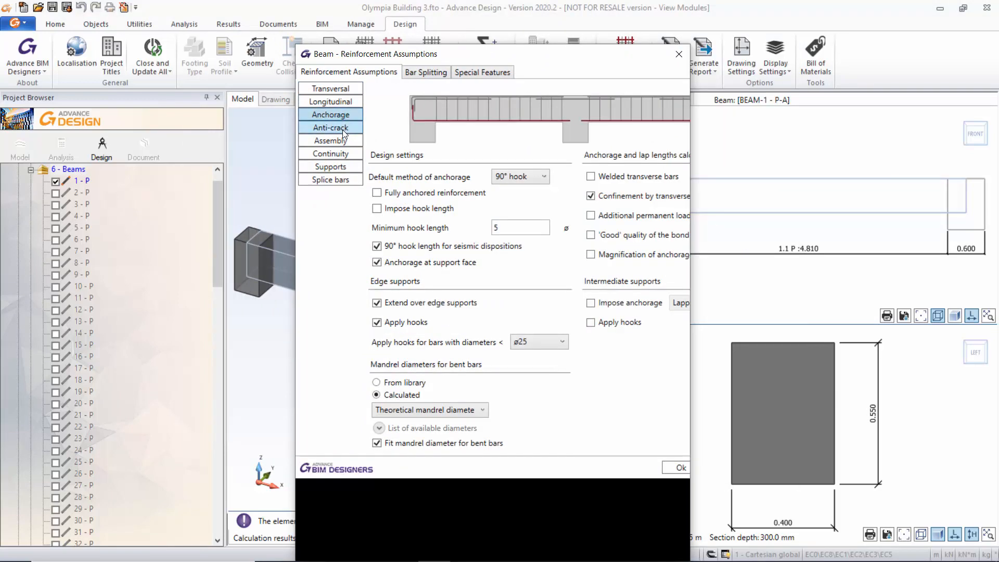
left_click(341, 89)
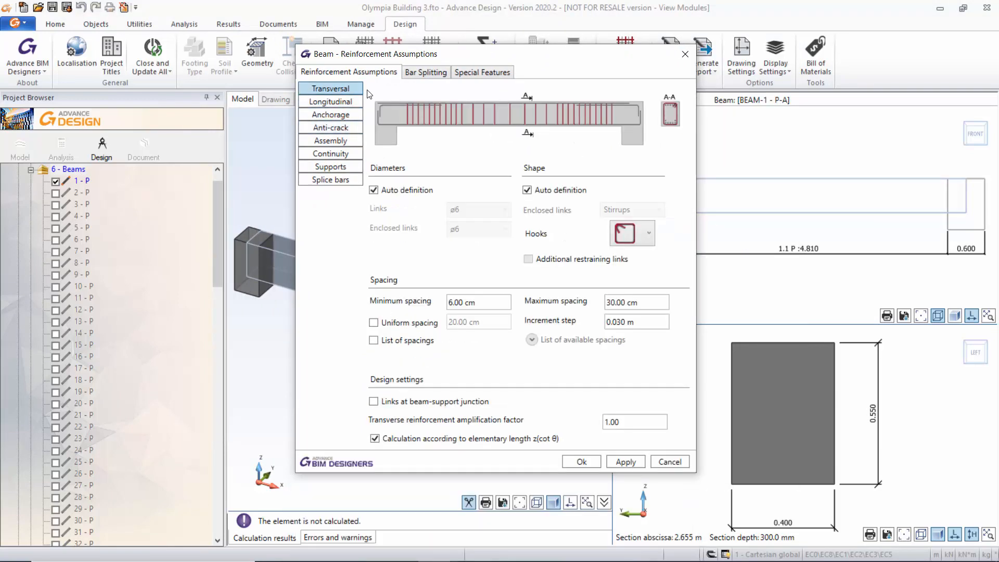
left_click(484, 76)
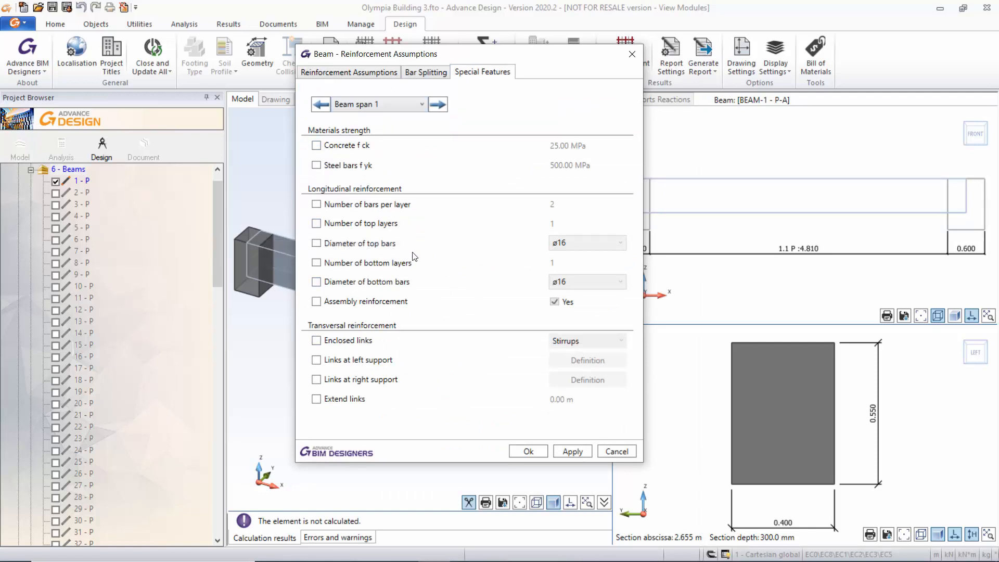
left_click(631, 54)
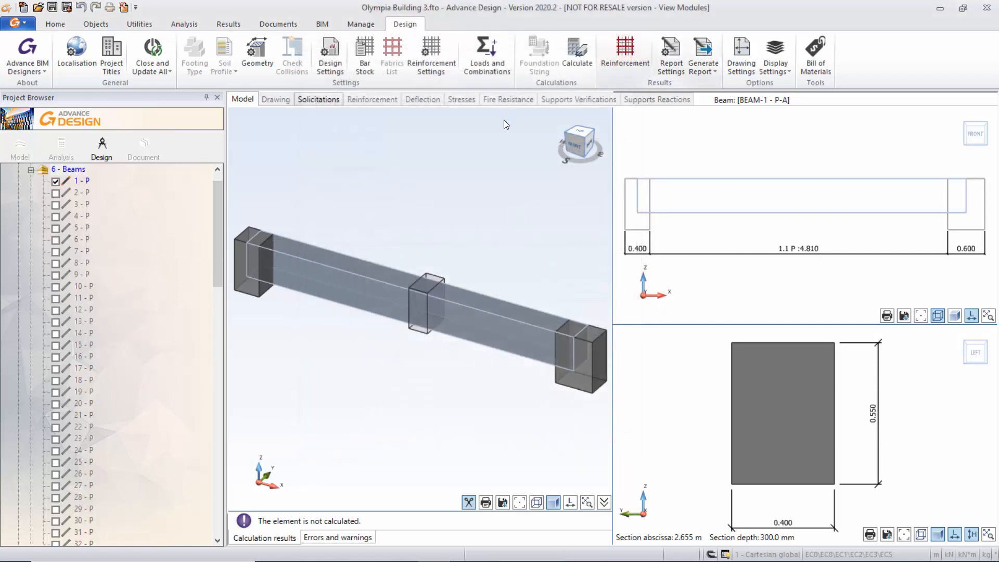
Examine the beam's generated longitudinal reinforcement, longitudinal bars on supports and transverse reinforcement, and close the view.
left_click(626, 50)
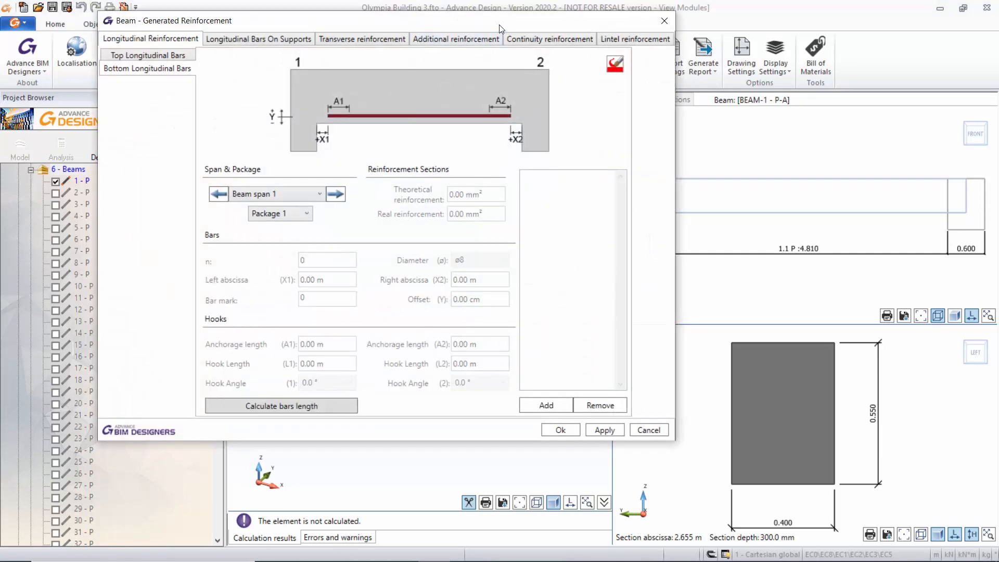
left_click(259, 71)
left_click(349, 56)
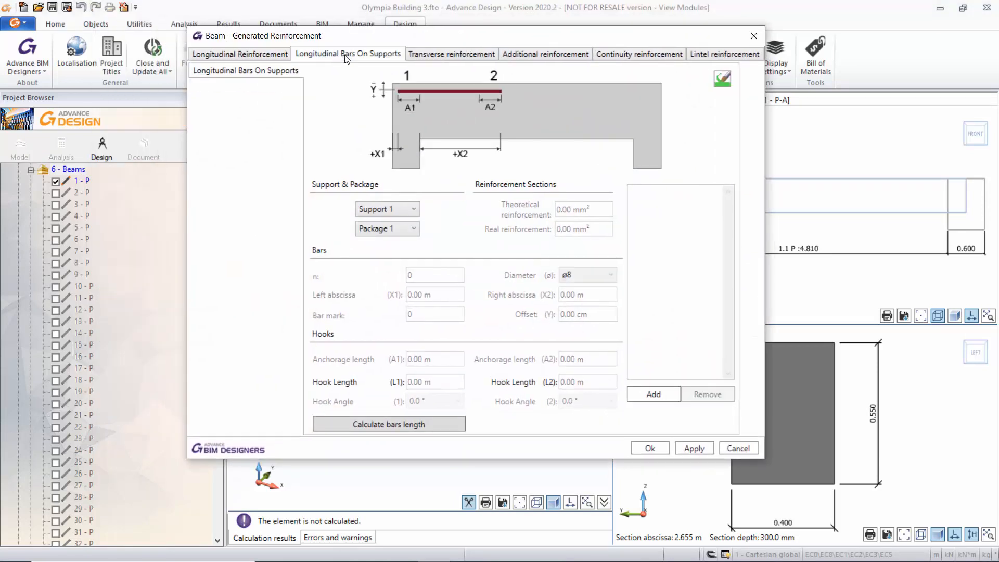
left_click(452, 55)
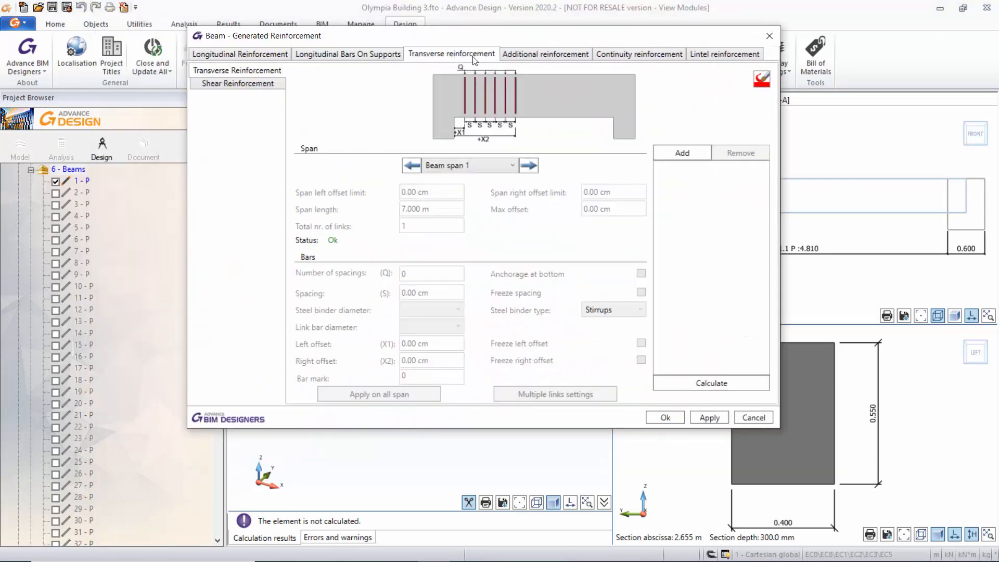
left_click(769, 35)
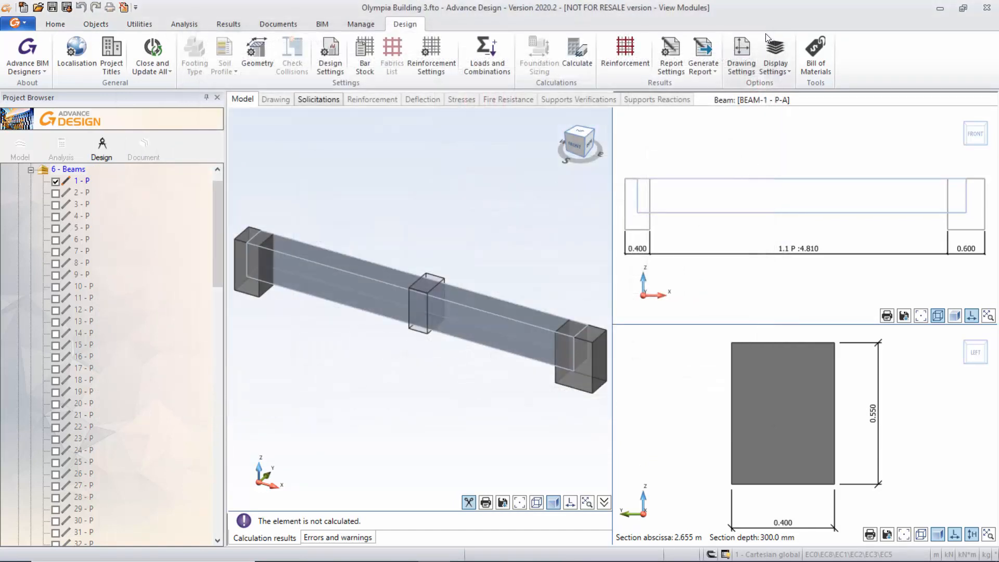
Calculate beam 1 - P with its current design assumptions.
left_click(576, 52)
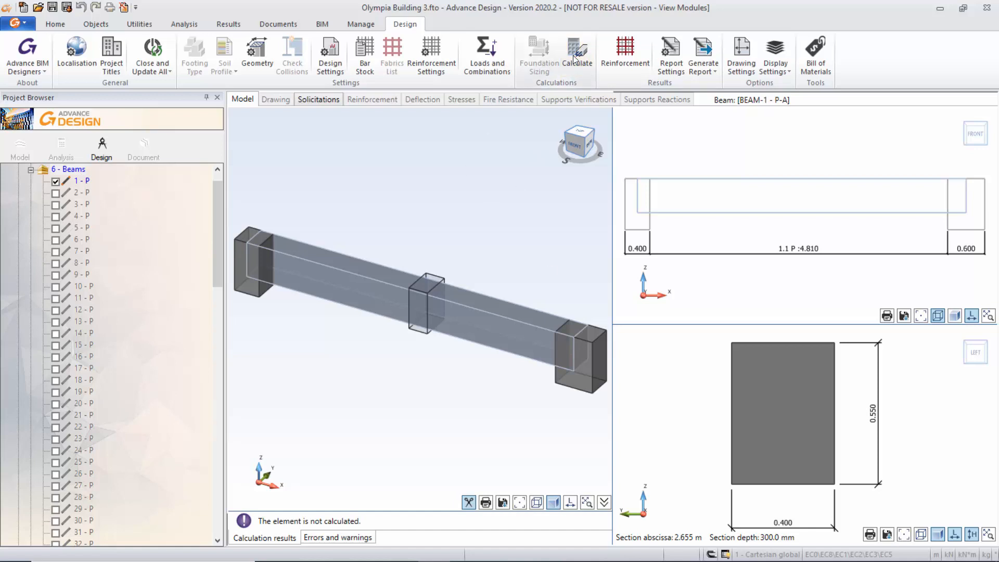
left_click(573, 55)
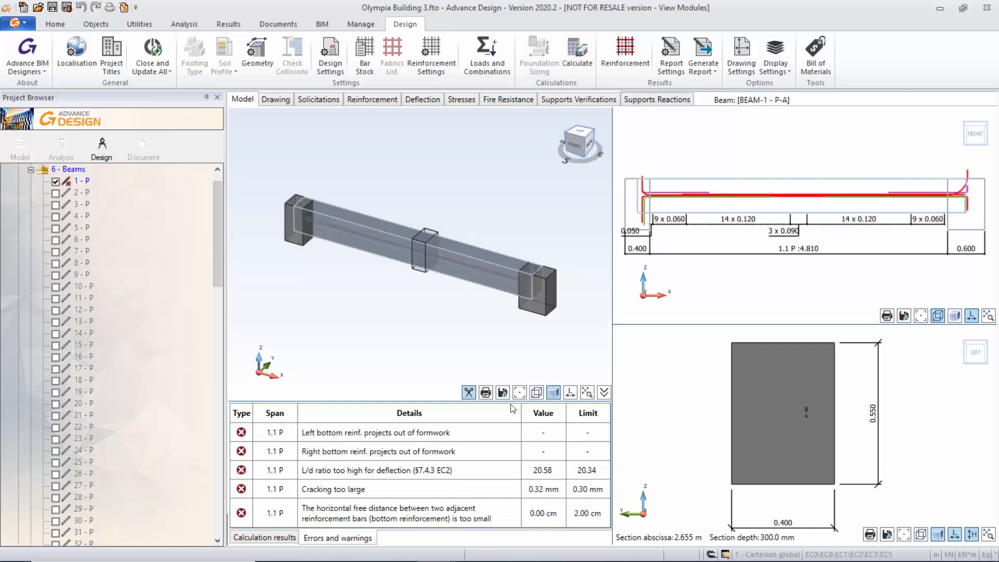
Set the beam's top, bottom and lateral concrete covers to 3 cm in the design assumptions and recalculate it.
left_click(333, 50)
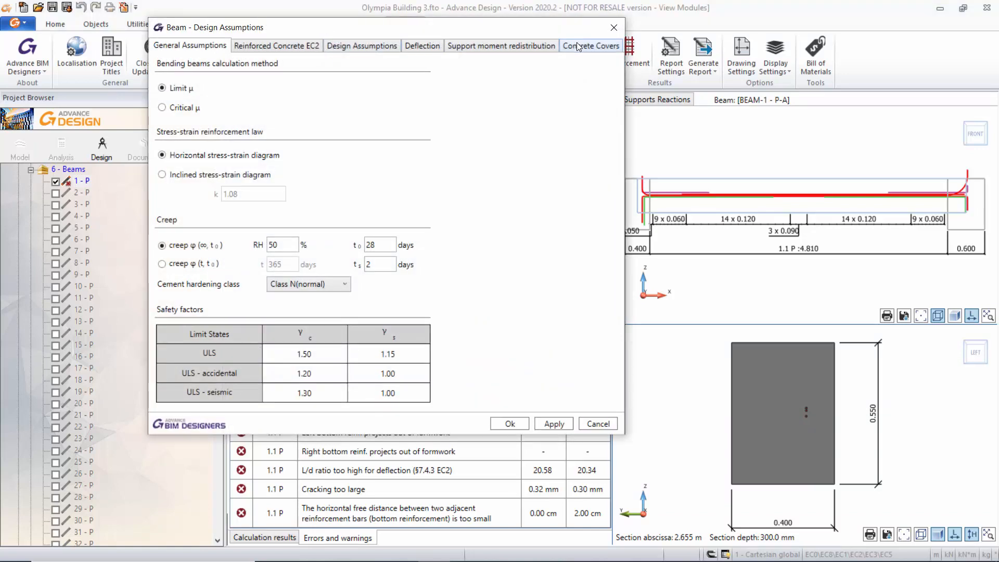
left_click(577, 46)
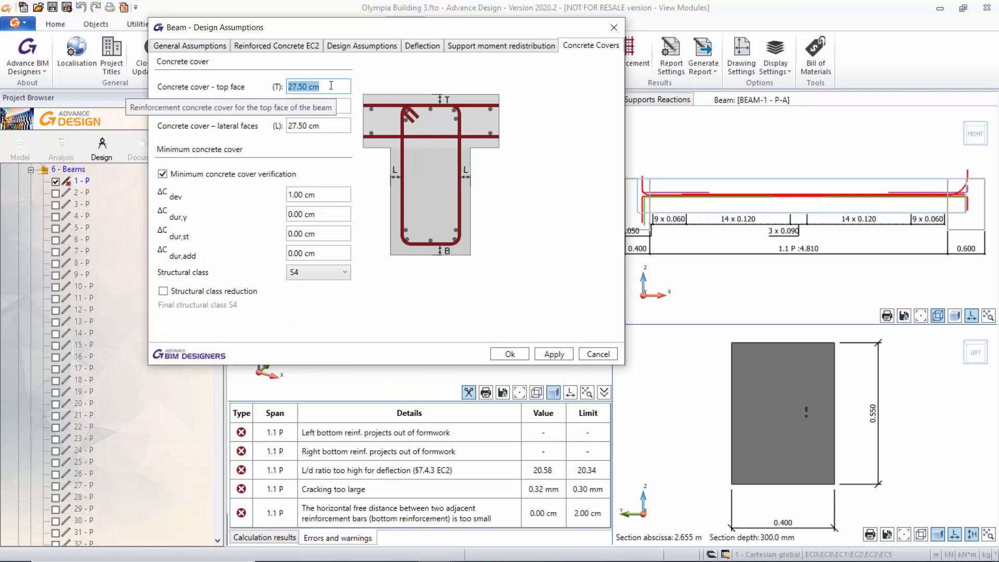
type("3")
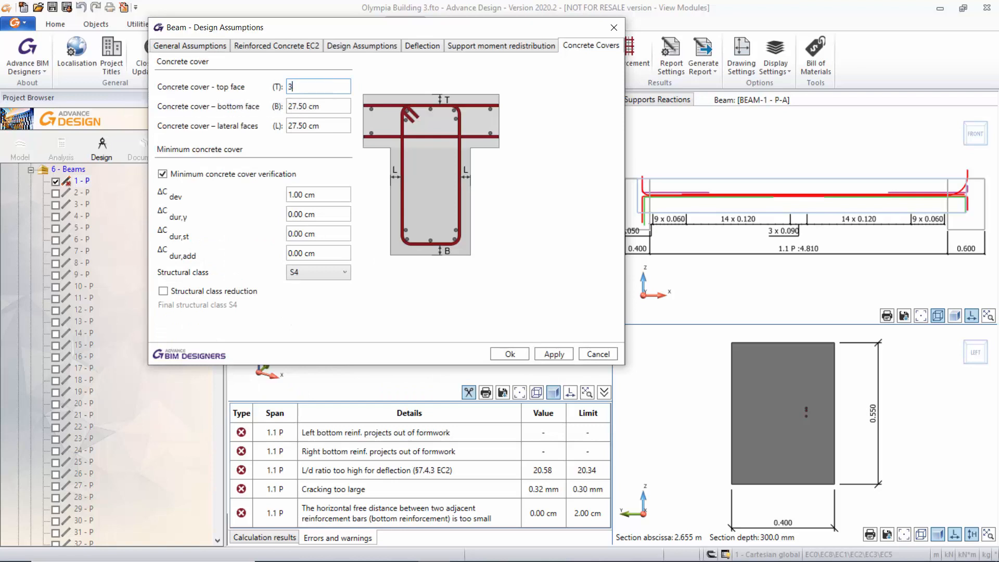
left_click(333, 106)
type("3")
left_click(330, 126)
type("3")
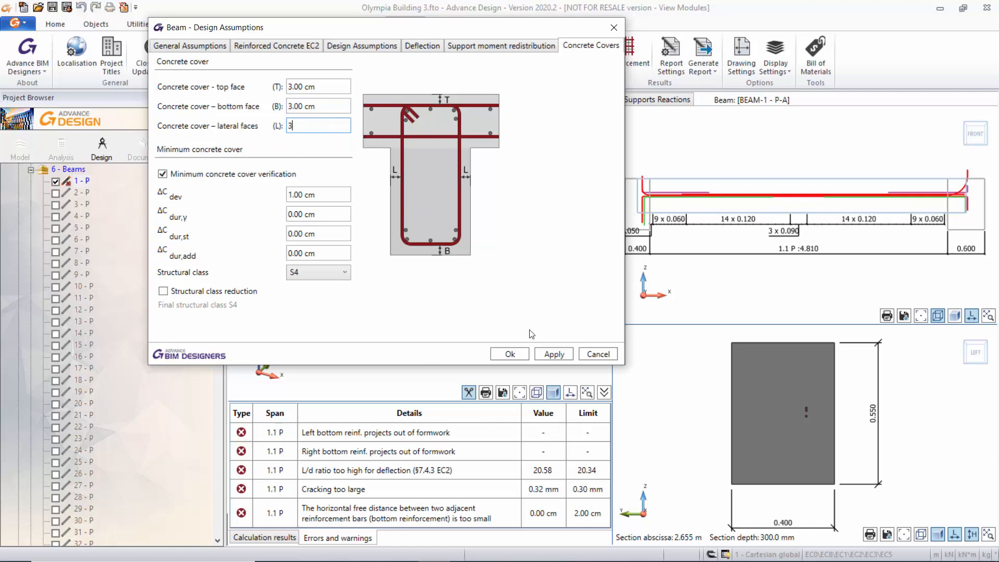
left_click(566, 357)
left_click(509, 354)
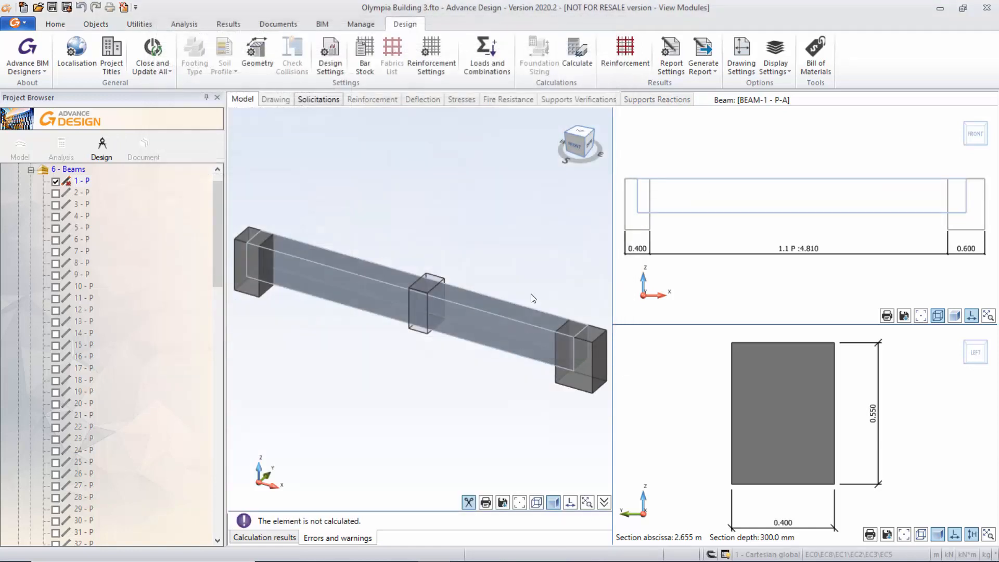
left_click(578, 52)
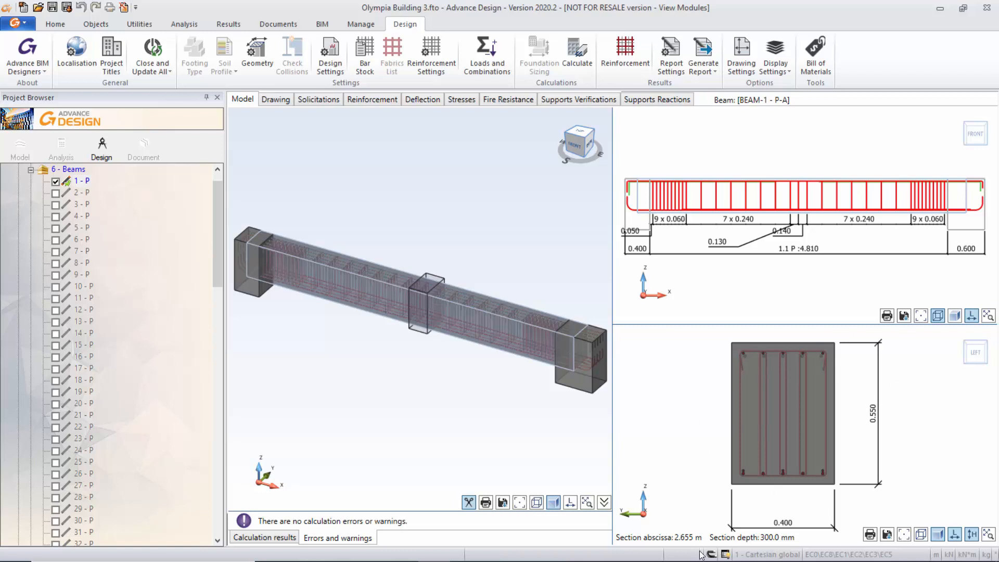
Set the beam's section abscissa to 0.5 m and show the calculation results.
left_click(691, 539)
type("0.5")
key("Return")
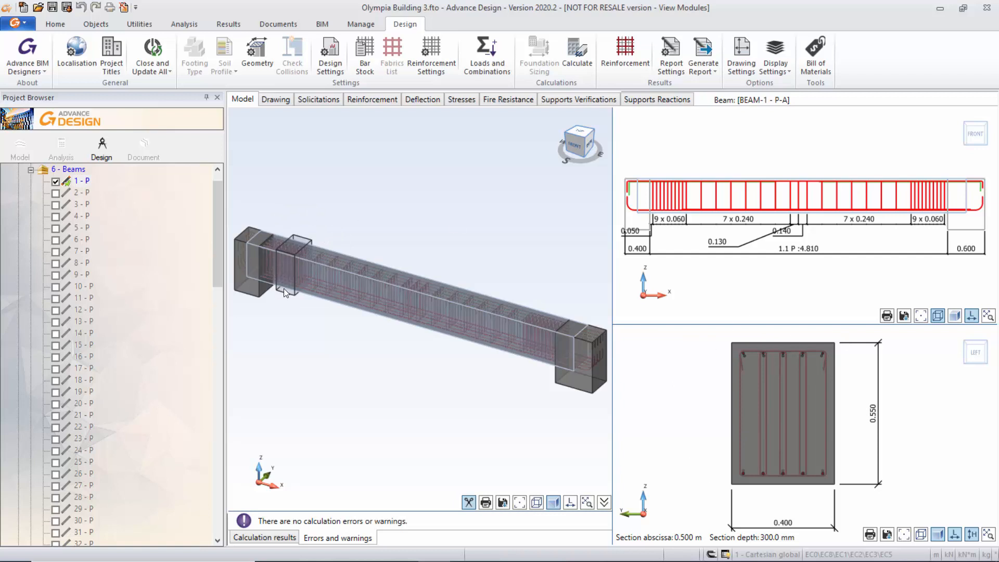
left_click(260, 538)
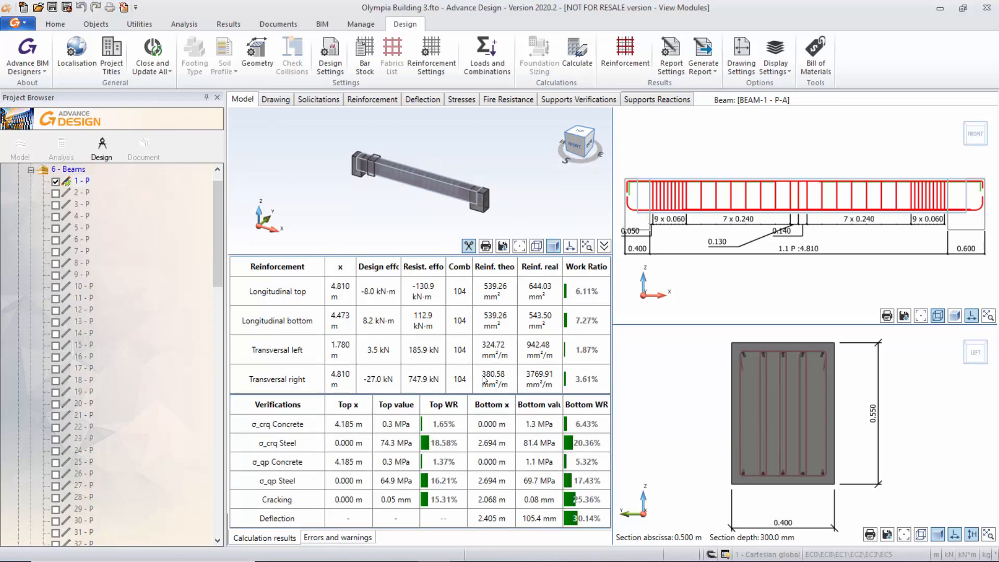
Review the beam's solicitations, reinforcement, deflection and stress diagrams, its supports verifications and its supports reactions.
left_click(324, 101)
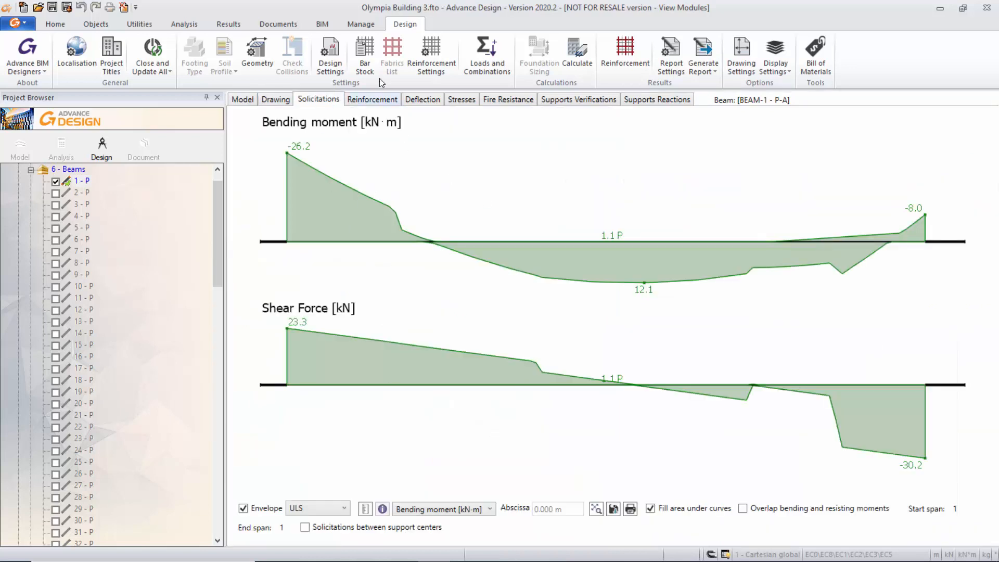
left_click(383, 101)
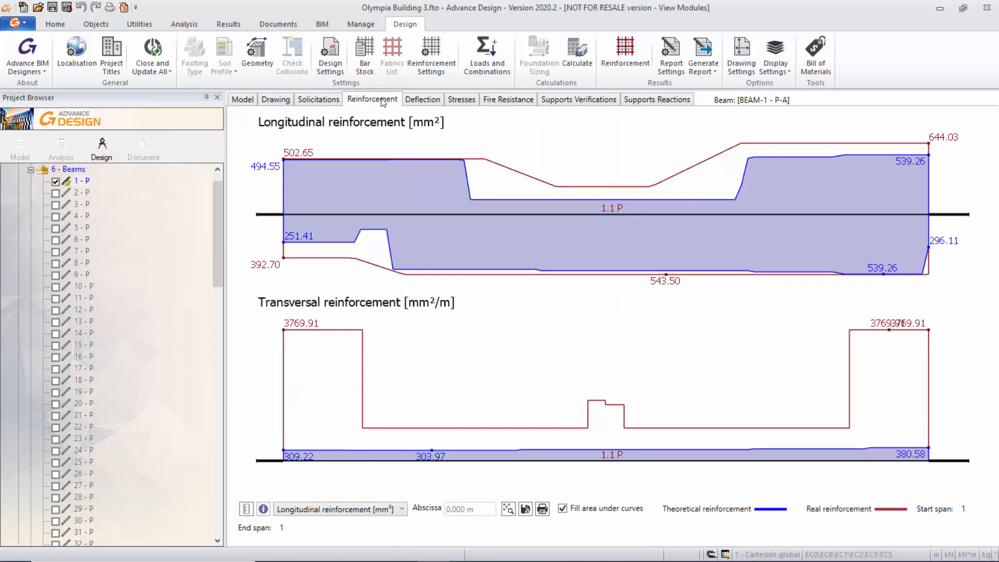
left_click(428, 102)
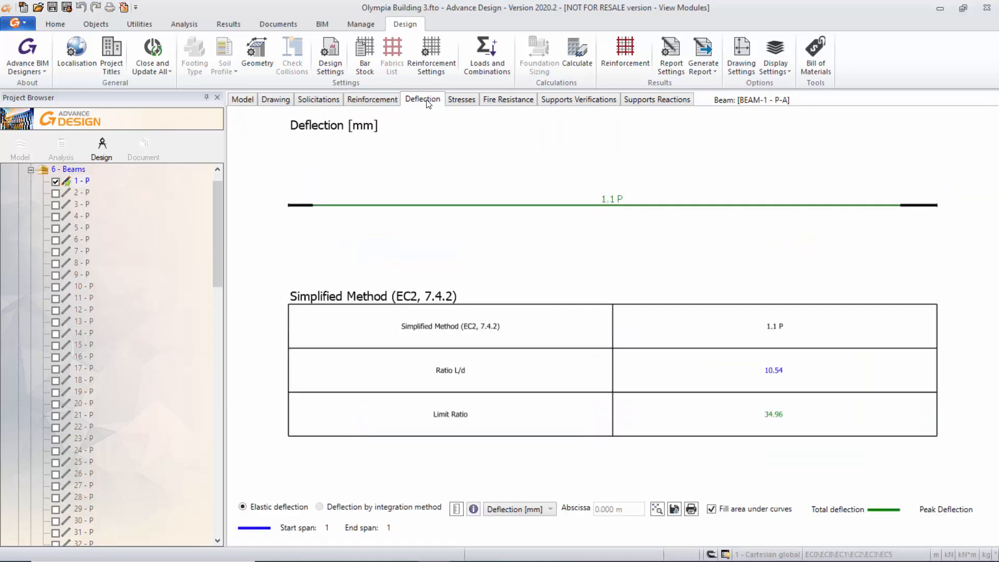
left_click(463, 103)
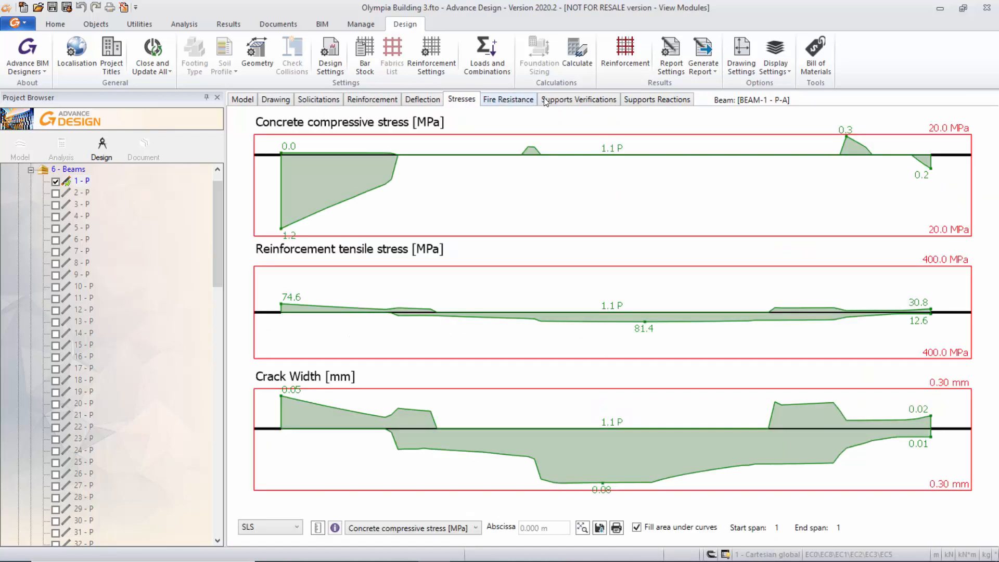
left_click(571, 101)
left_click(673, 103)
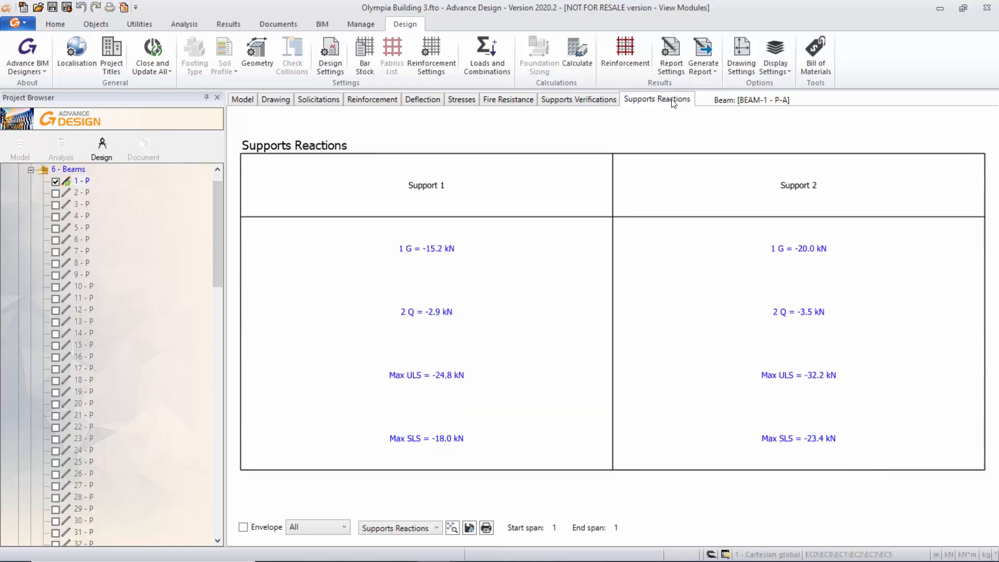
Display bending details on the beam's drawing and check the bar schedule type in the drawing settings.
left_click(275, 101)
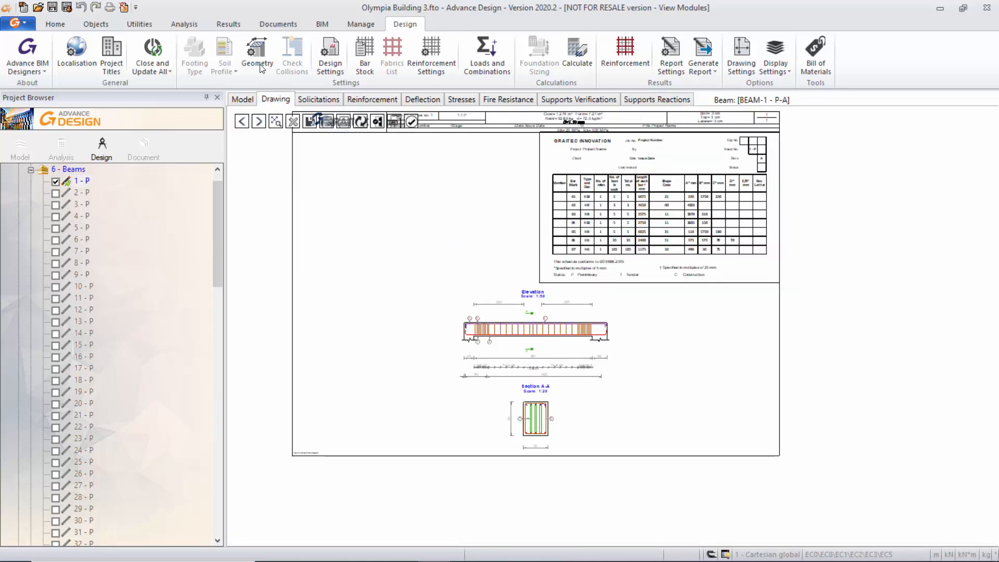
left_click(744, 55)
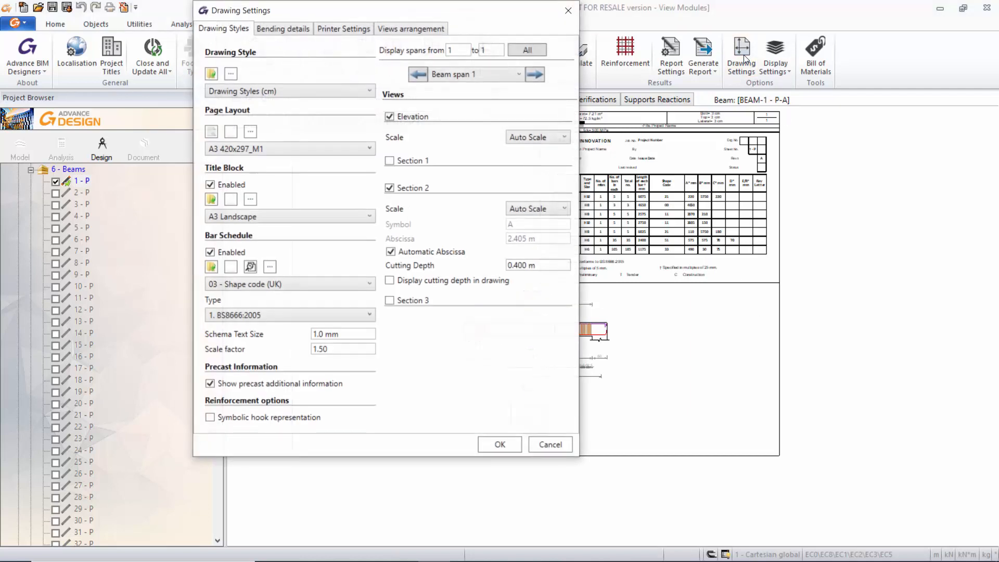
left_click_drag(509, 14, 688, 55)
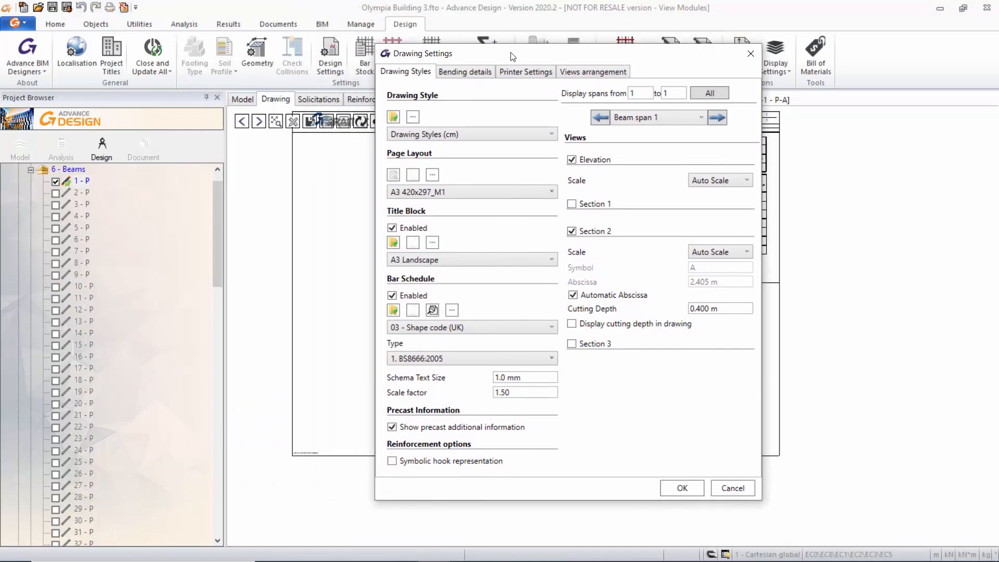
left_click(484, 70)
left_click(392, 114)
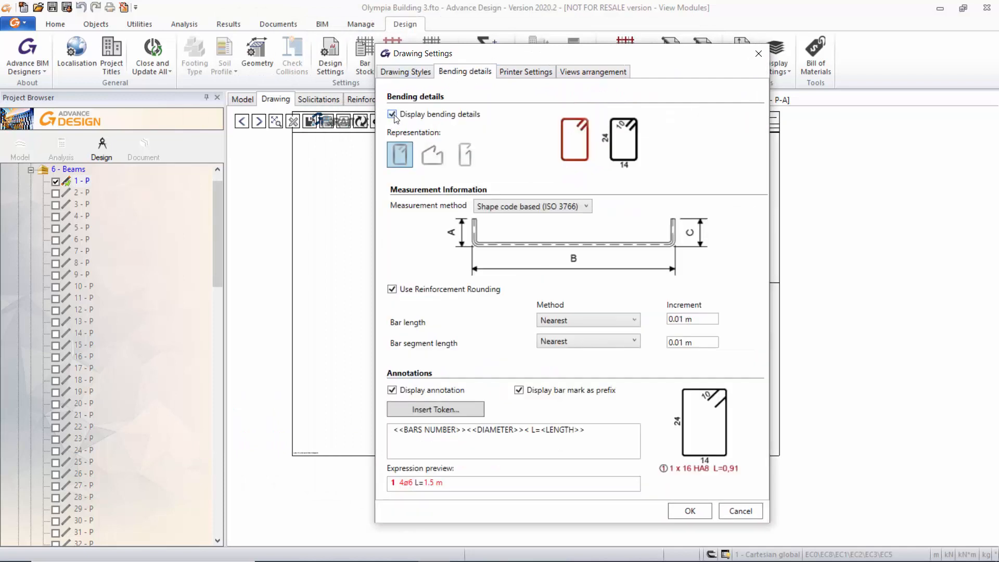
left_click(405, 71)
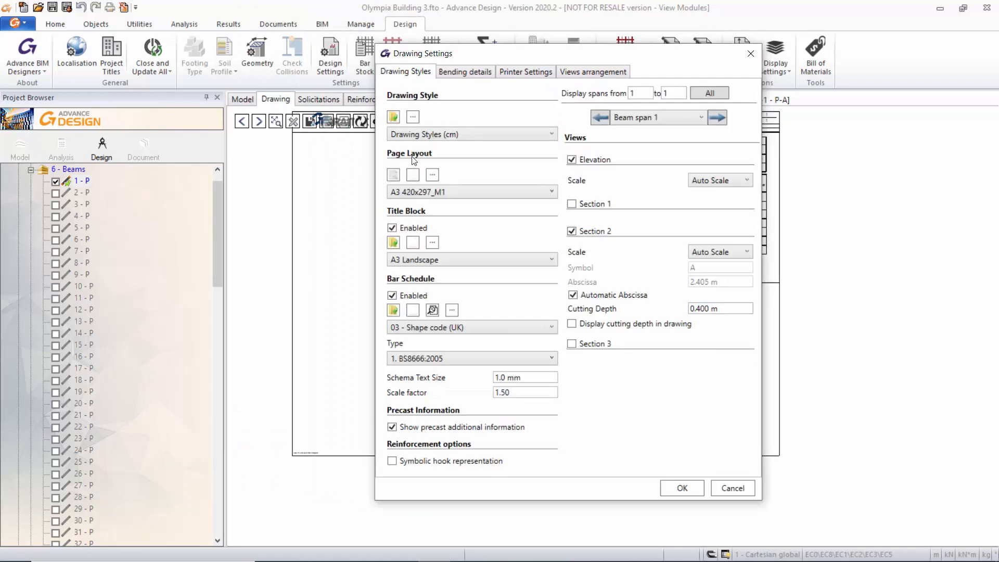
left_click(451, 363)
left_click(752, 56)
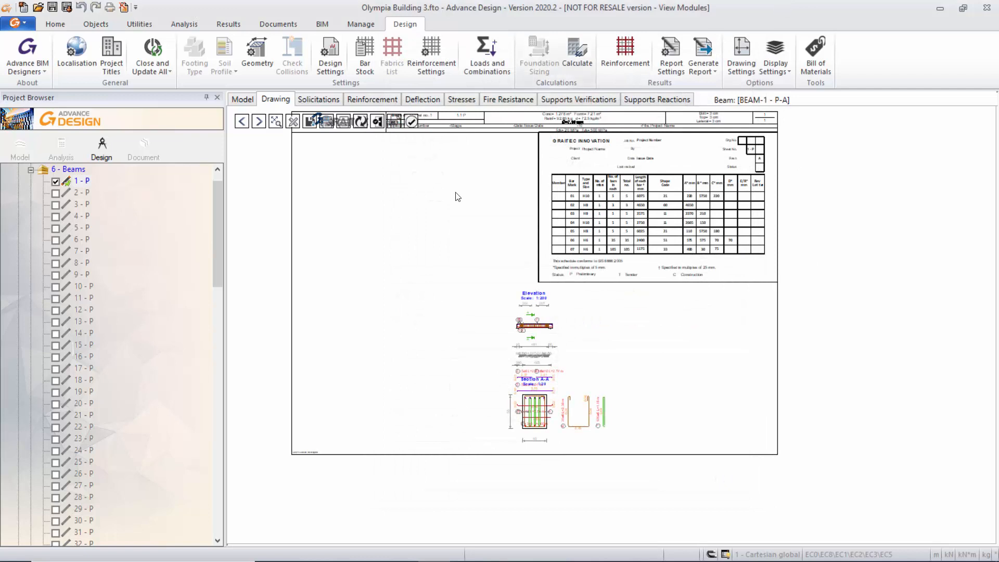
Examine the elevation, Section A-A, bending details and bar schedule on the beam's drawing, and return to the model view.
scroll(562, 383, "up", 4)
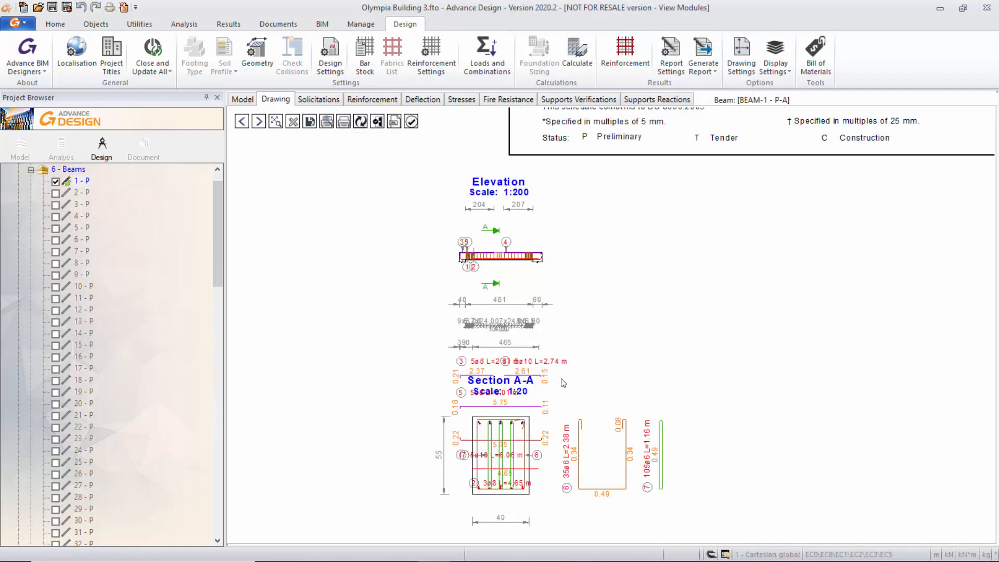
scroll(562, 383, "down", 4)
scroll(577, 371, "down", 1)
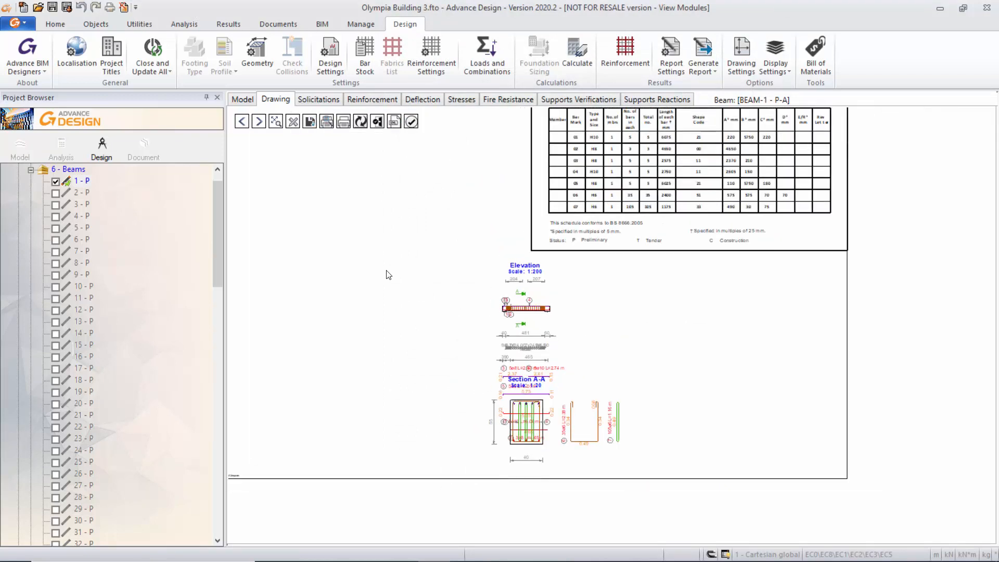
mouse_move(446, 205)
middle_mouse_down()
mouse_move(502, 252)
mouse_move(513, 279)
middle_mouse_up()
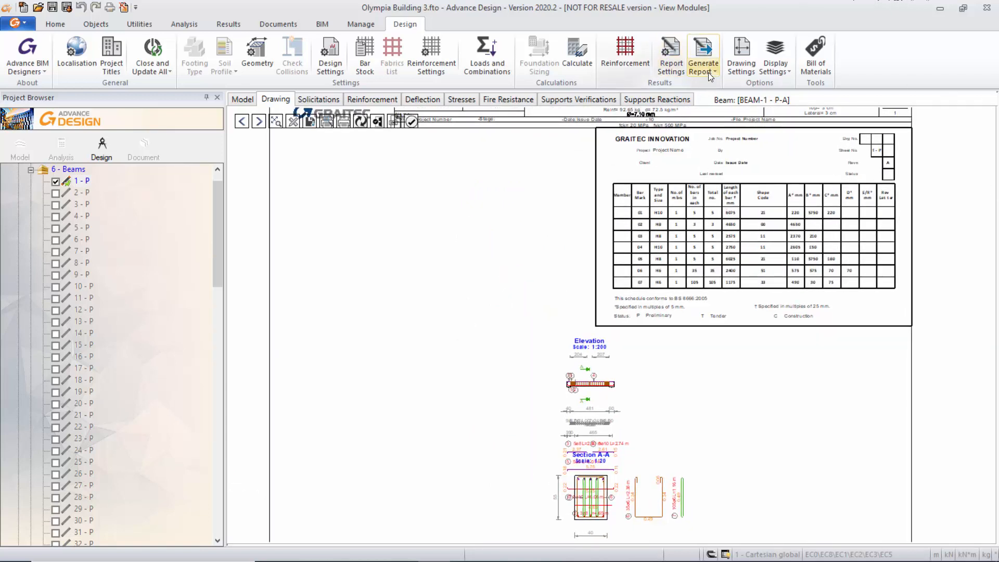
left_click(242, 100)
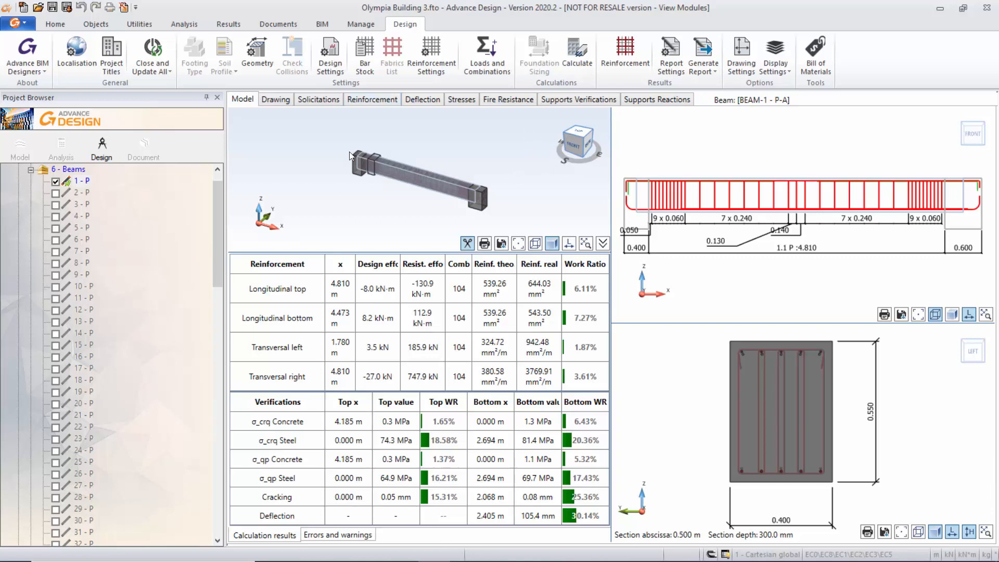
Check the beam's load cases and design combinations again and close the loads and combinations settings.
left_click(484, 50)
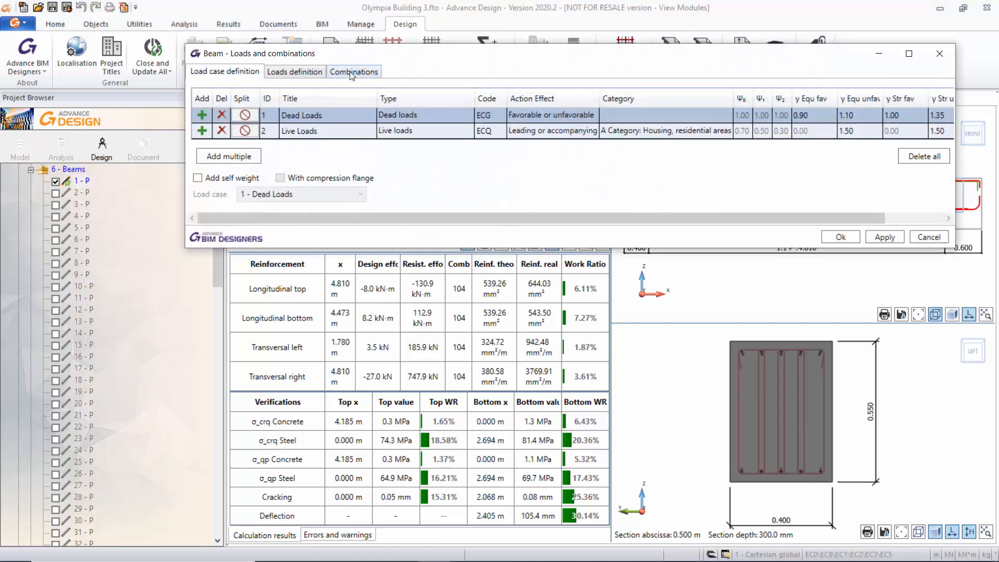
left_click(352, 73)
left_click(226, 108)
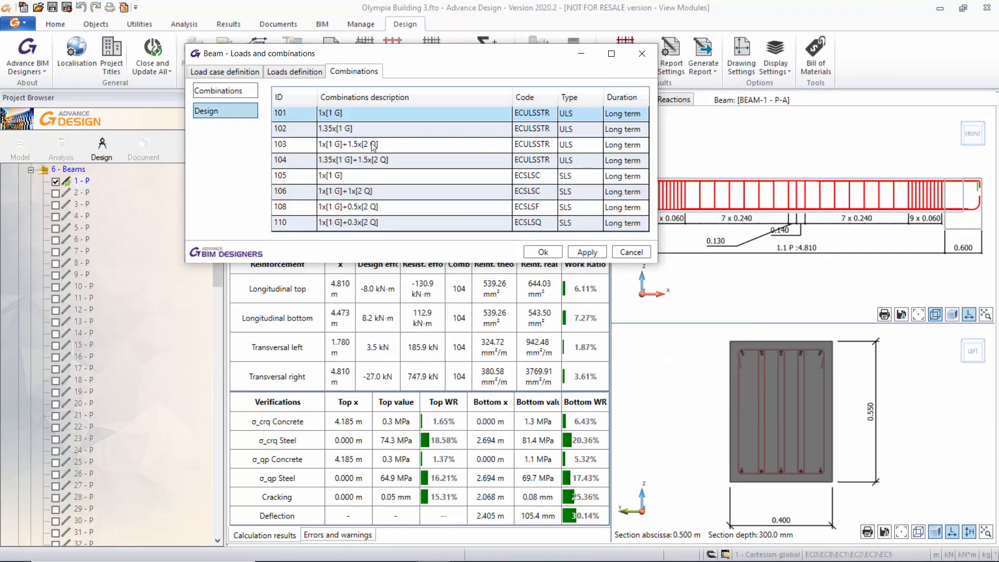
left_click(643, 54)
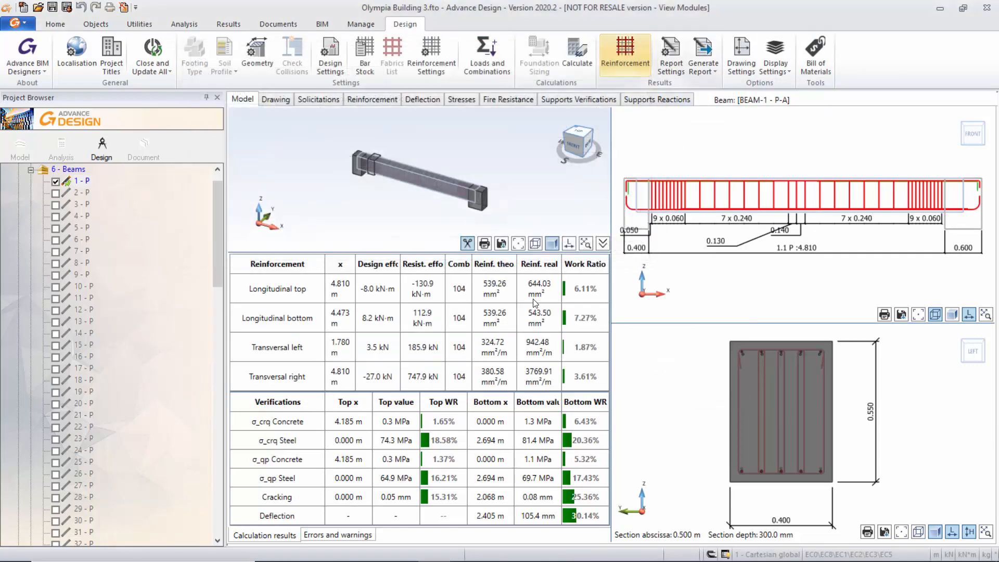
Close and update all open design elements, and collapse the 6 - Beams system in the project tree.
left_click(152, 70)
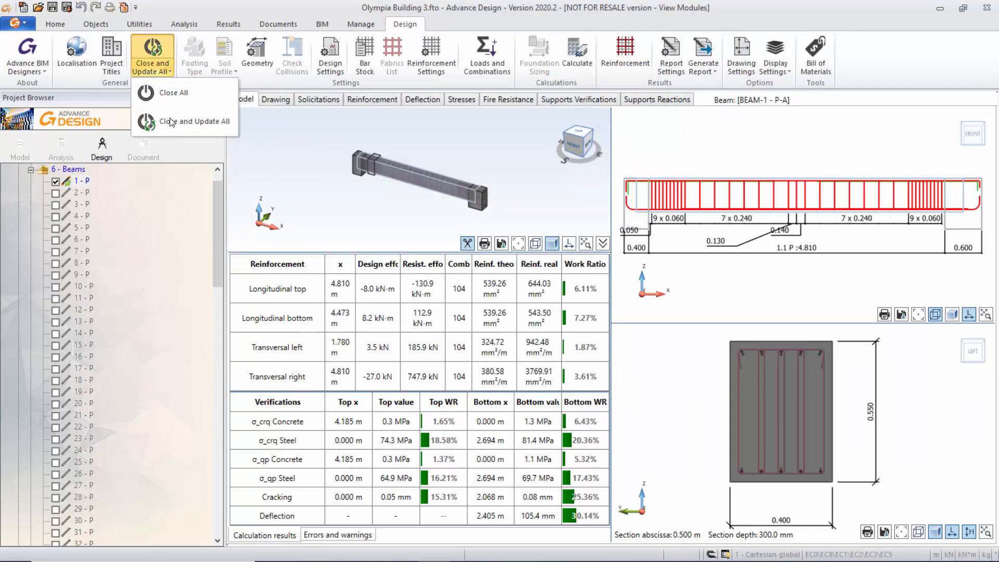
left_click(171, 122)
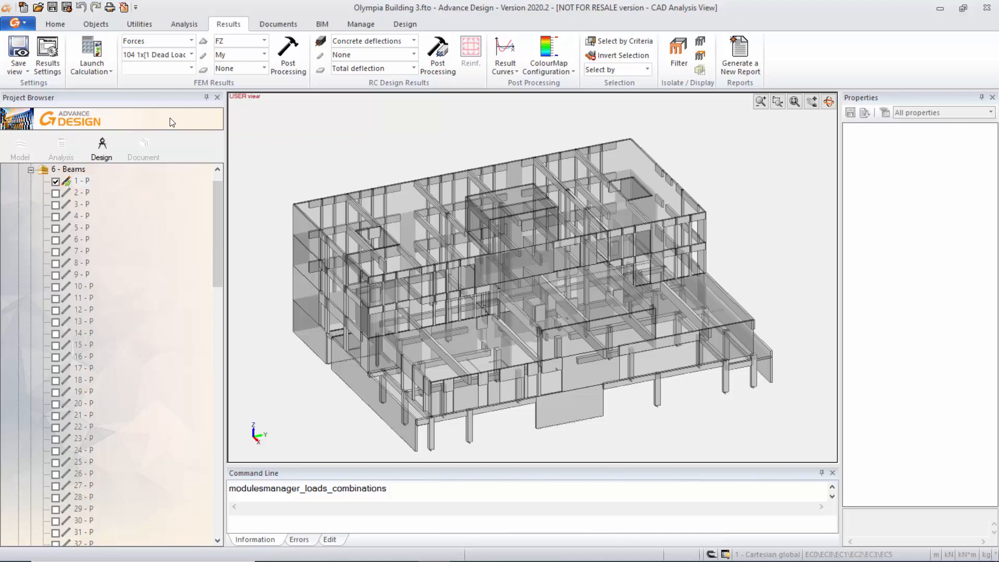
left_click(30, 172)
left_click(30, 170)
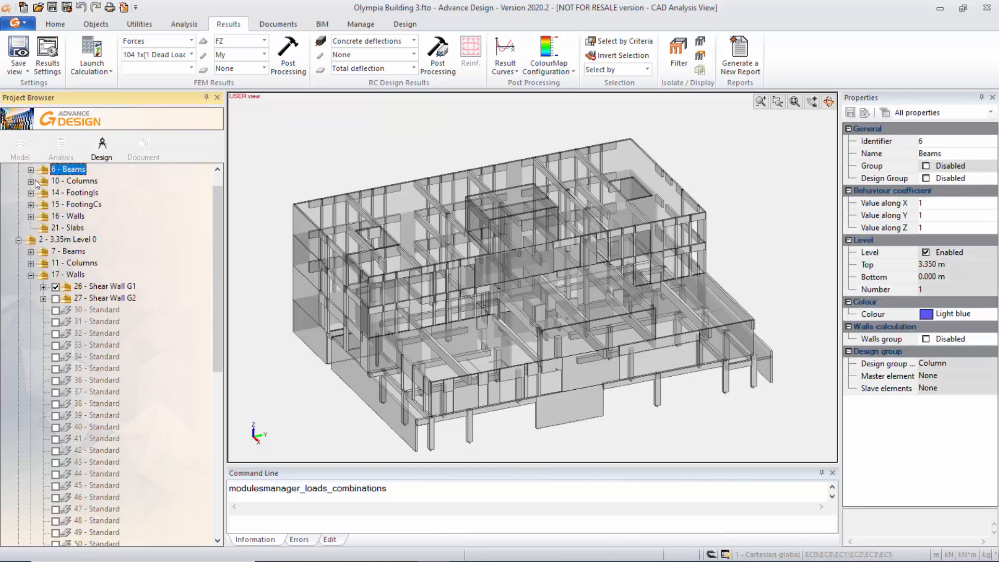
Open footing 1 - SI from the 14 - FootingIs system for design and dismiss the synchronisation warning.
left_click(30, 193)
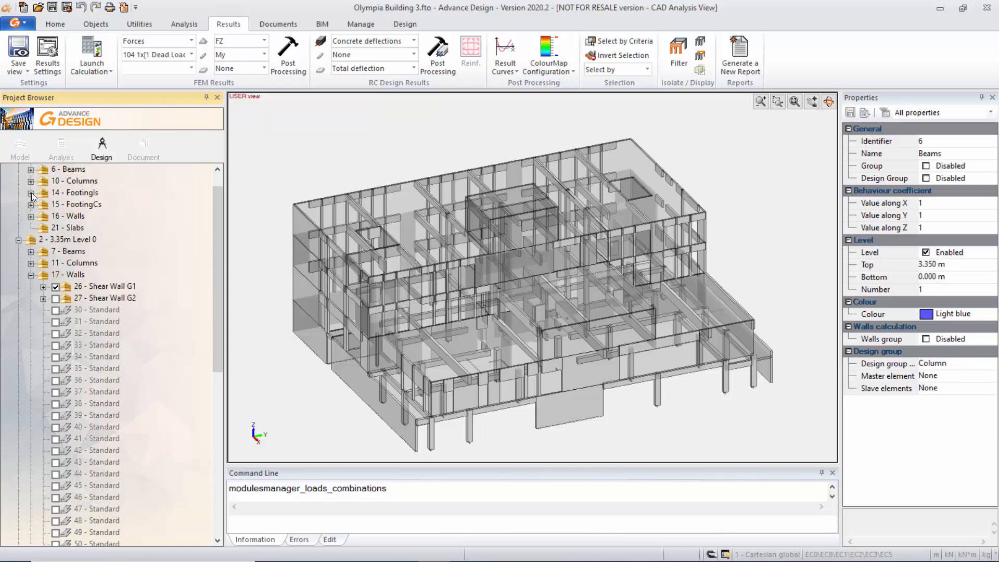
left_click(82, 204)
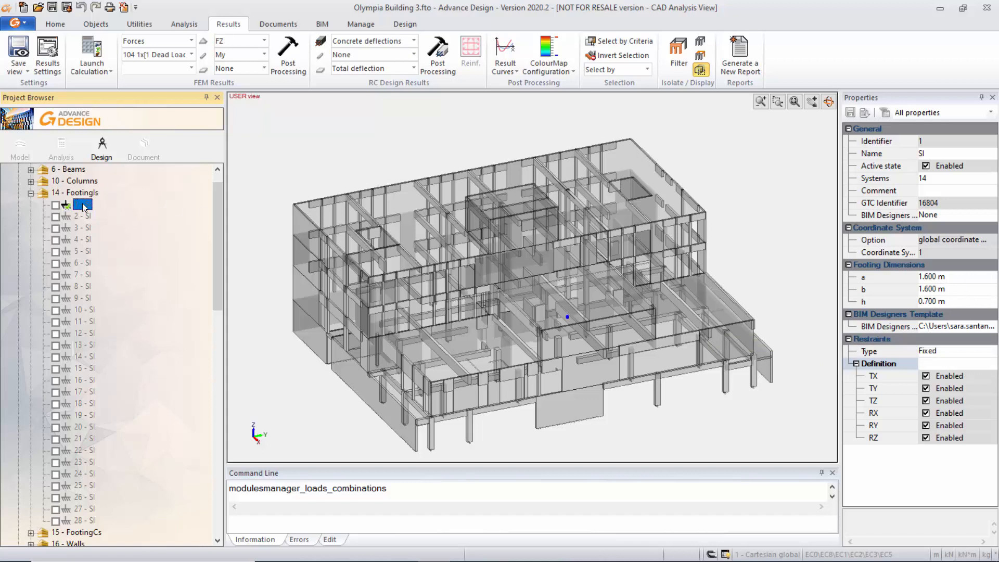
double_click(83, 206)
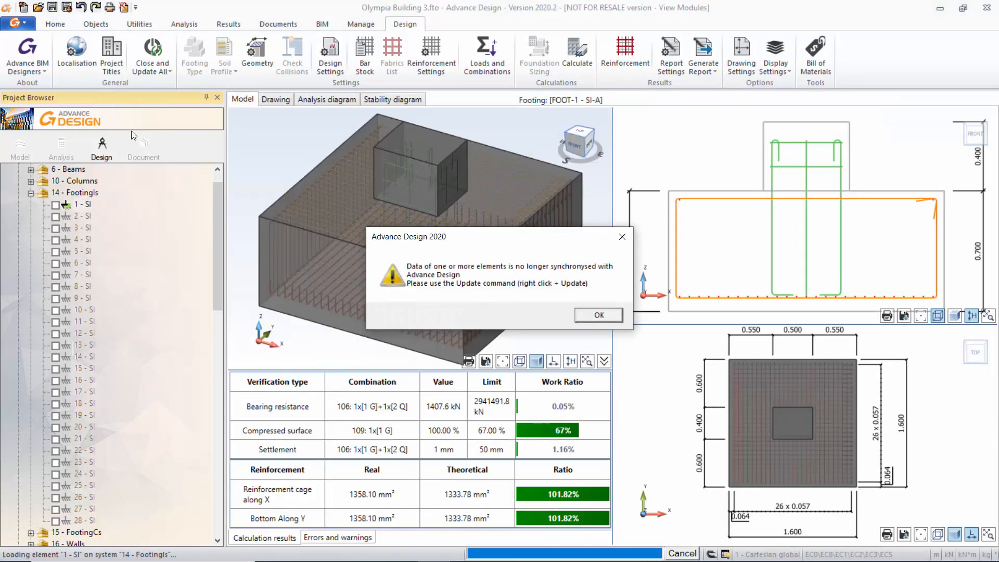
left_click(598, 315)
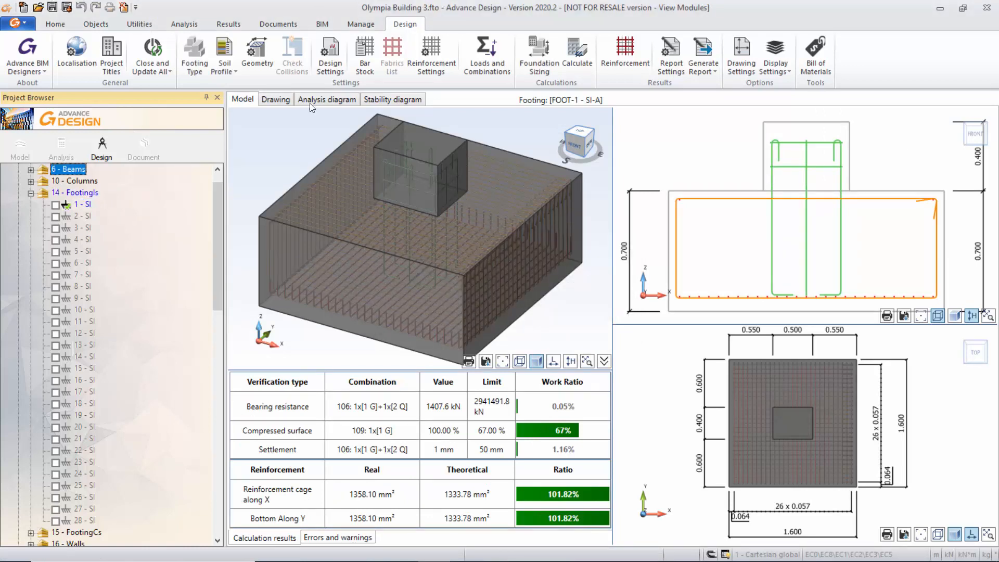
Review the footing's soil profile, including the available soil types and the parameters of both layers, and close it.
left_click(224, 68)
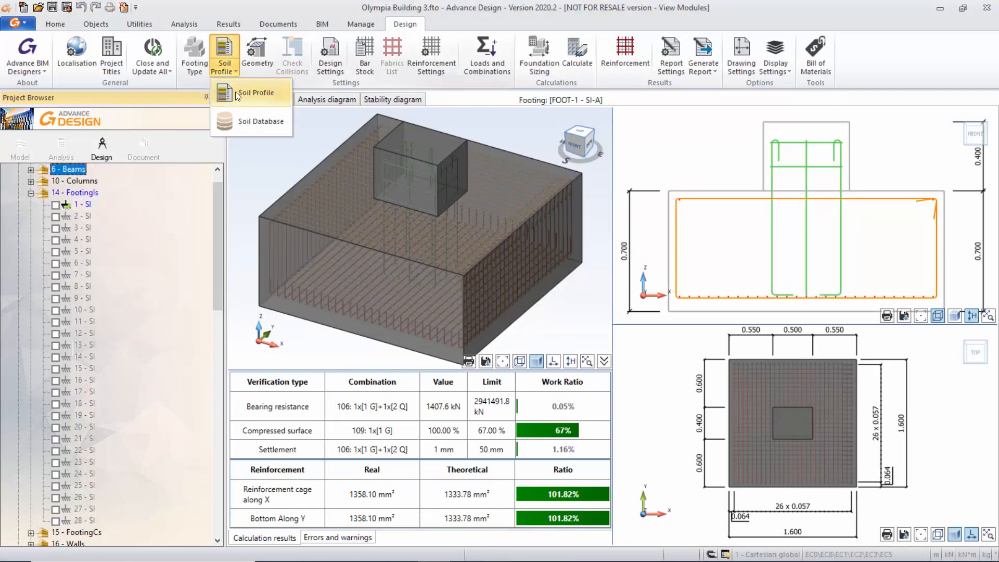
left_click(236, 92)
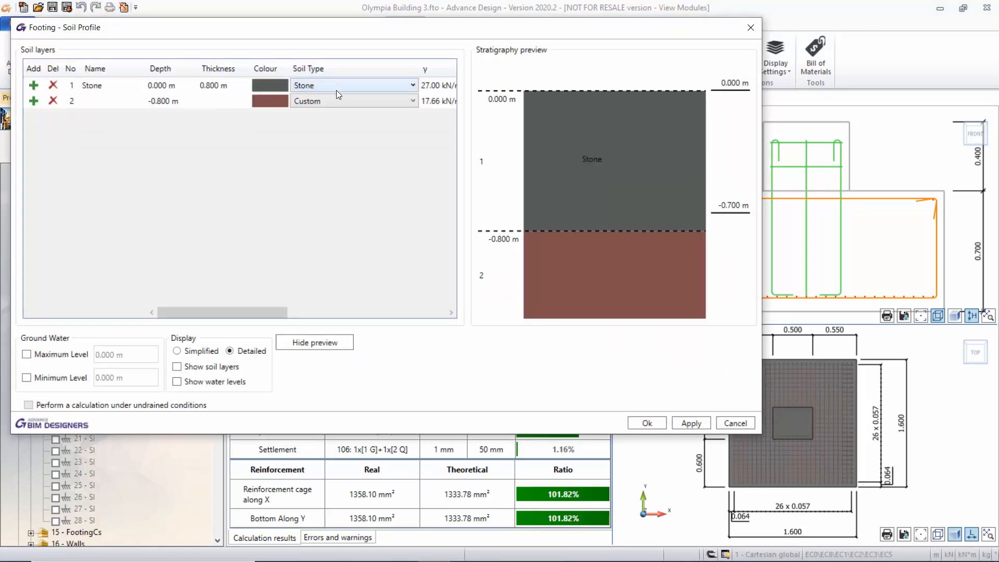
left_click(413, 87)
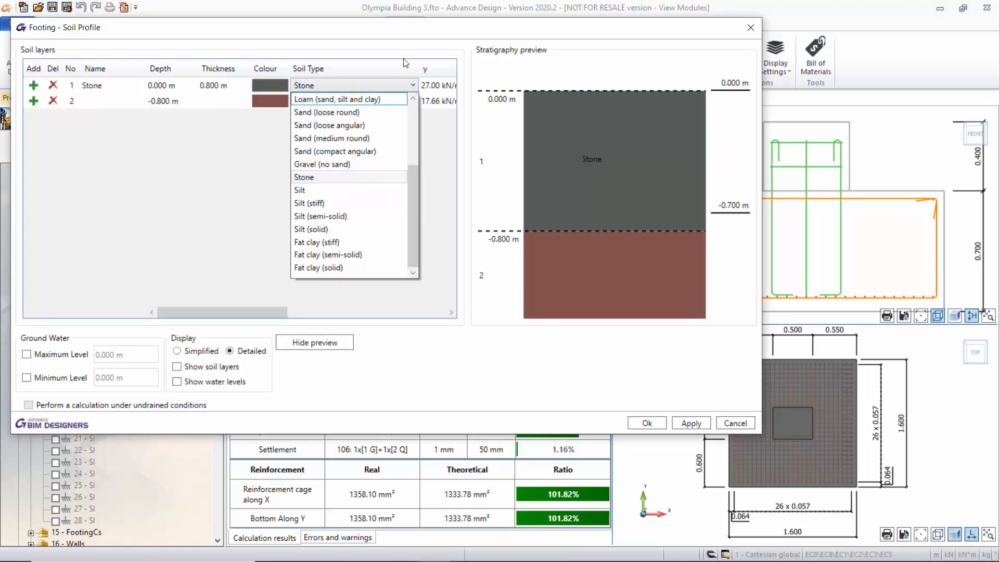
left_click(407, 53)
left_click(414, 102)
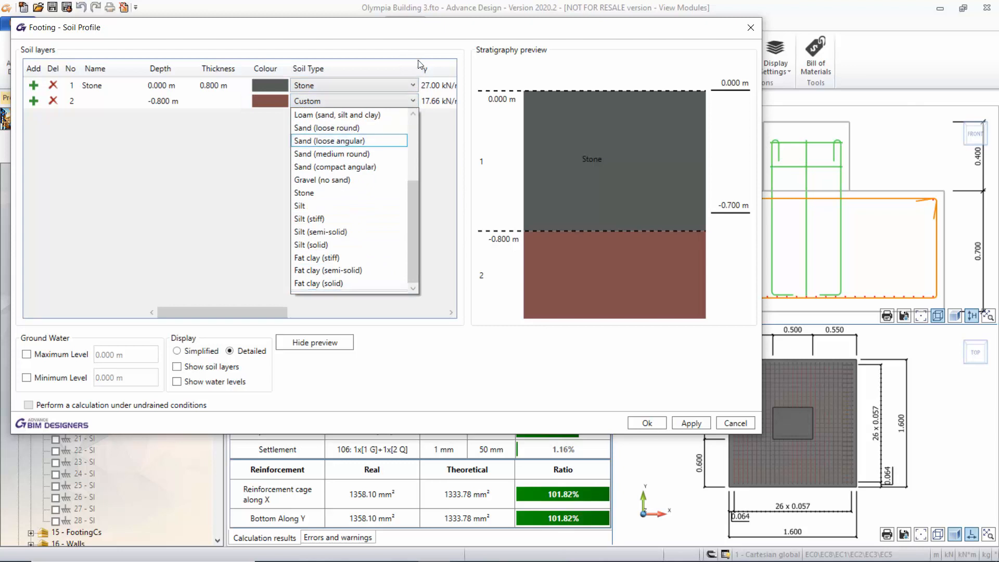
left_click(397, 69)
left_click_drag(238, 312, 217, 311)
left_click_drag(346, 30, 428, 61)
left_click_drag(331, 344, 490, 344)
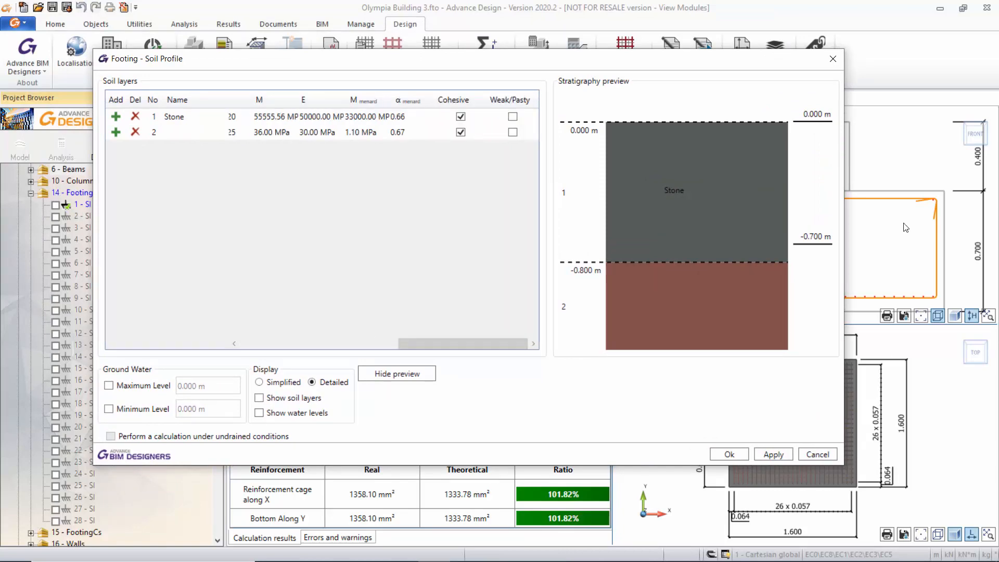
left_click(834, 59)
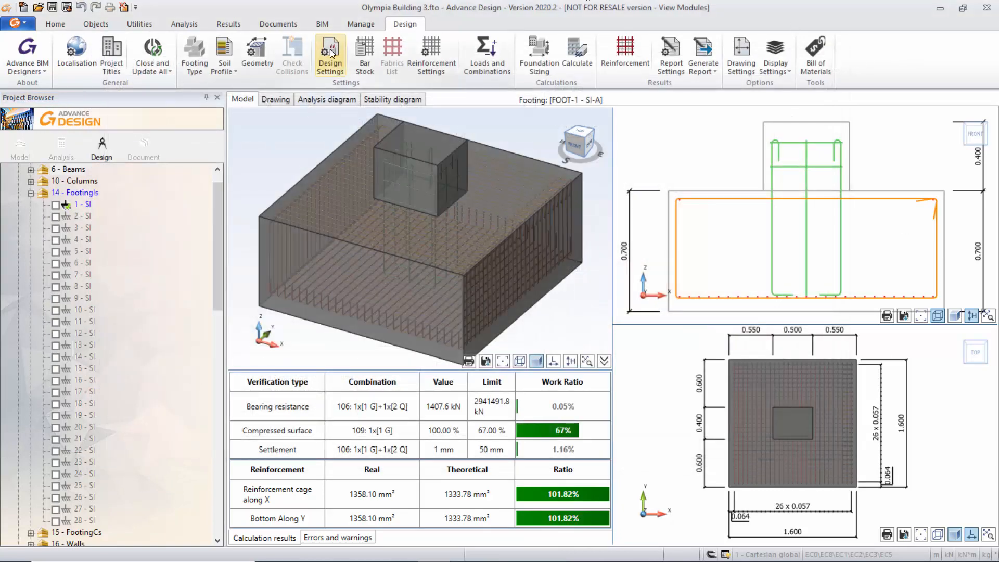
Examine the footing's design assumptions for concrete covers, EC8 seismic norm and EC7 design.
left_click(334, 54)
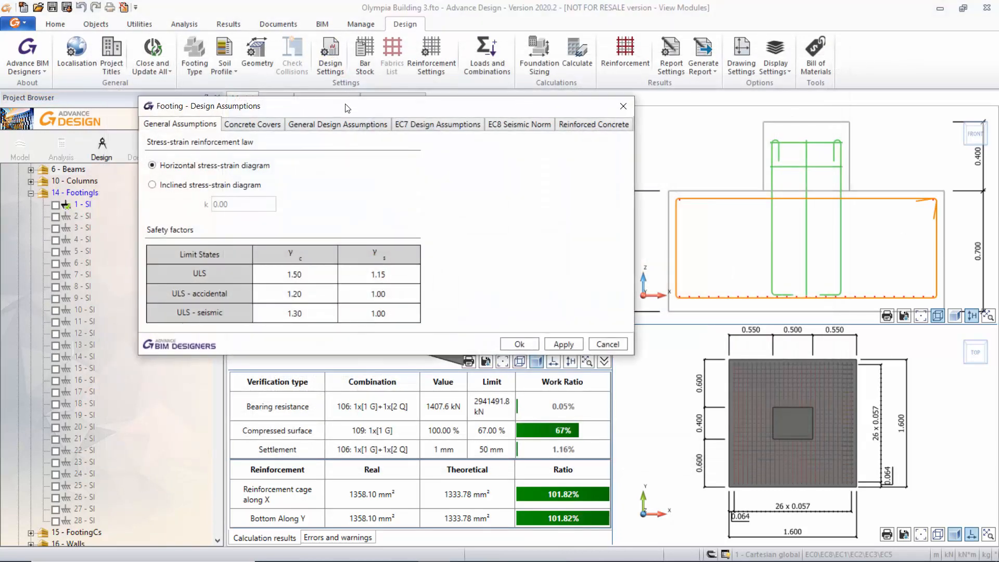
left_click_drag(348, 109, 379, 104)
left_click(291, 124)
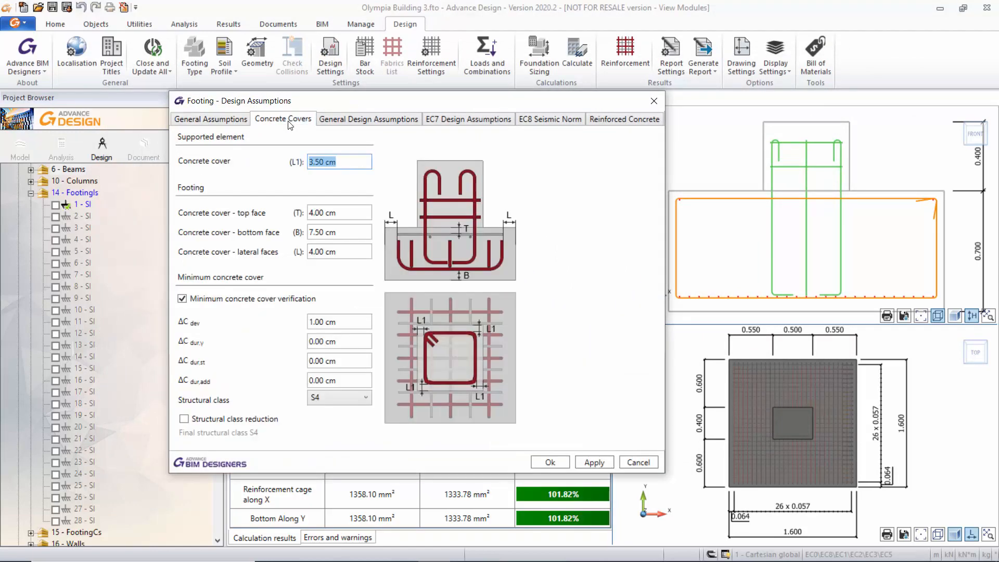
left_click(561, 118)
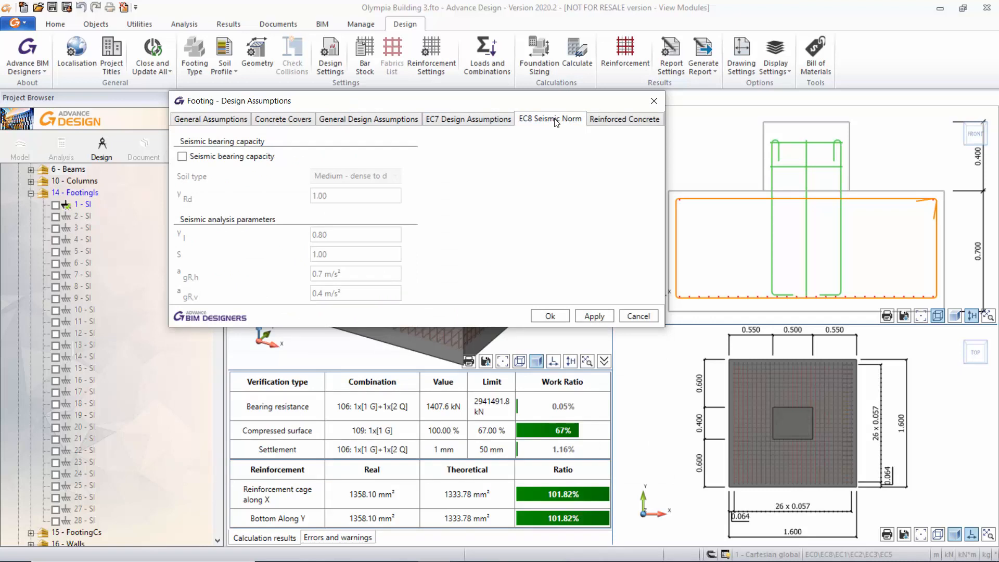
left_click(487, 122)
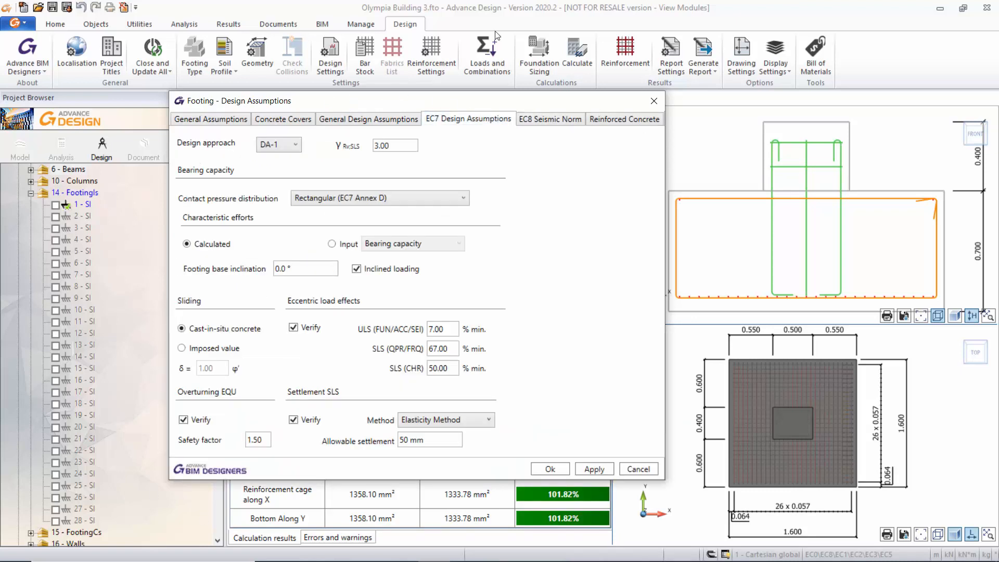
left_click_drag(391, 102, 396, 96)
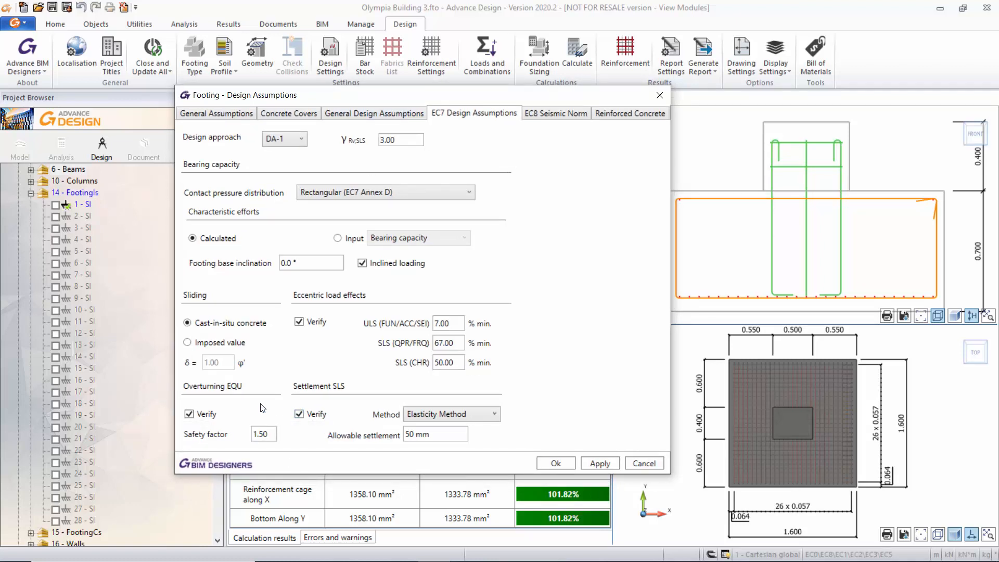
mouse_move(453, 101)
left_mouse_down()
mouse_move(458, 136)
mouse_move(463, 90)
left_mouse_up()
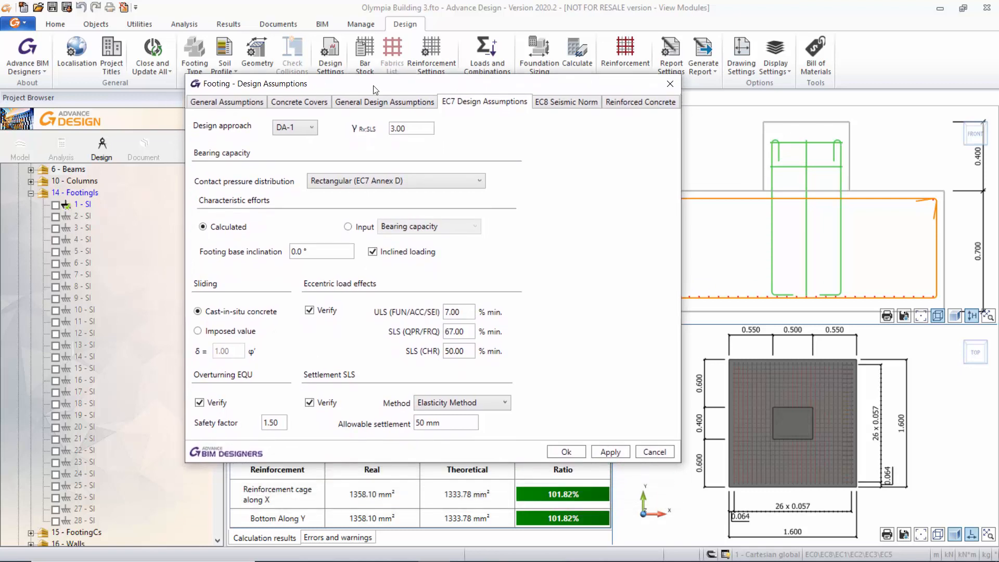
Review the general design, concrete cover, reinforced concrete and general assumptions, and apply the footing's design assumptions.
left_click(385, 102)
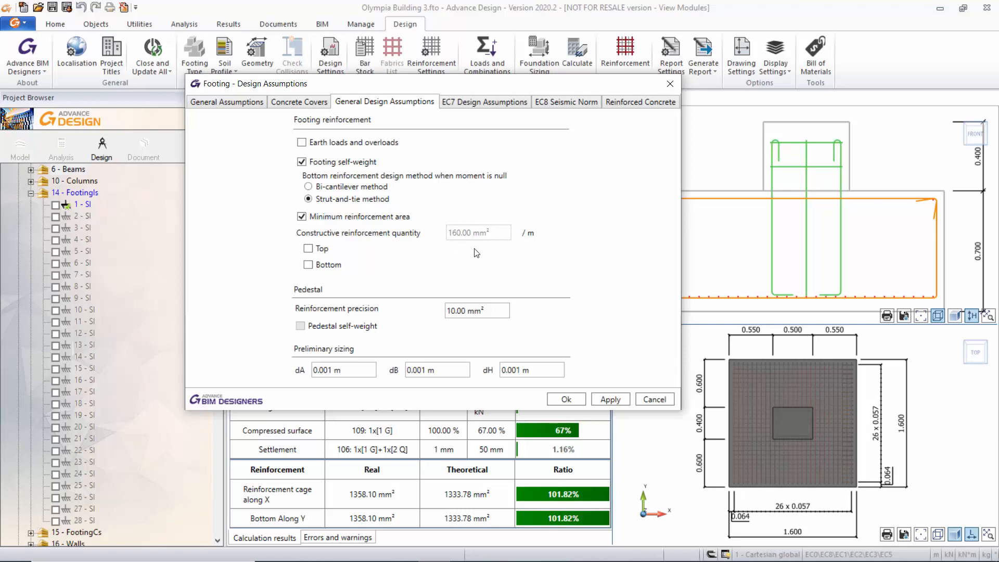
left_click(314, 102)
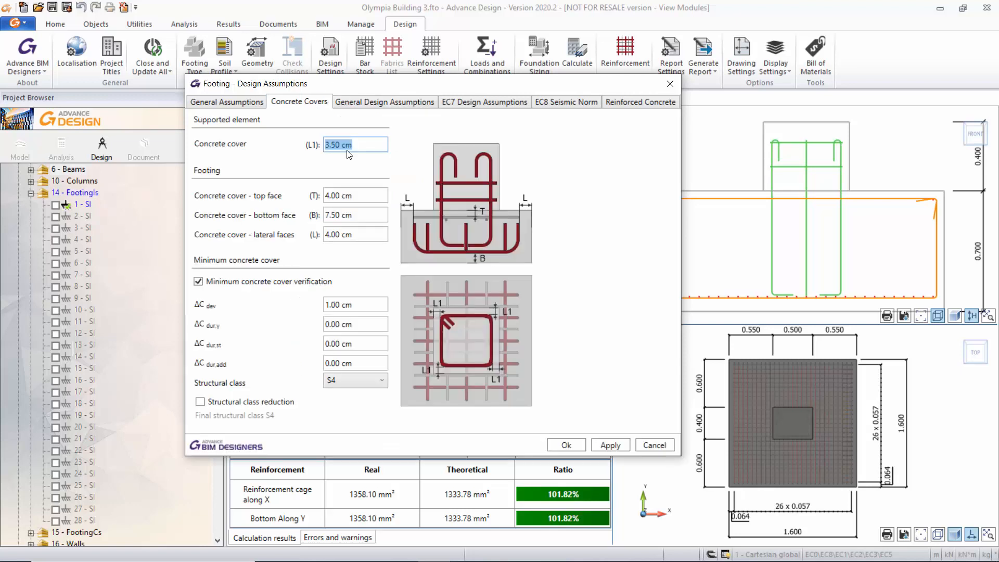
left_click(372, 146)
left_click(610, 102)
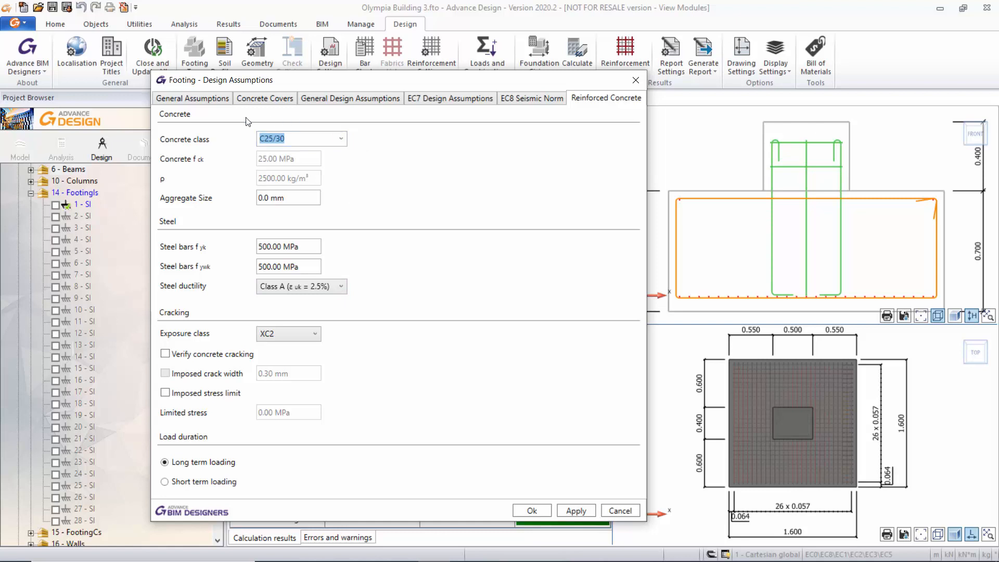
left_click(224, 99)
left_click_drag(333, 85, 347, 121)
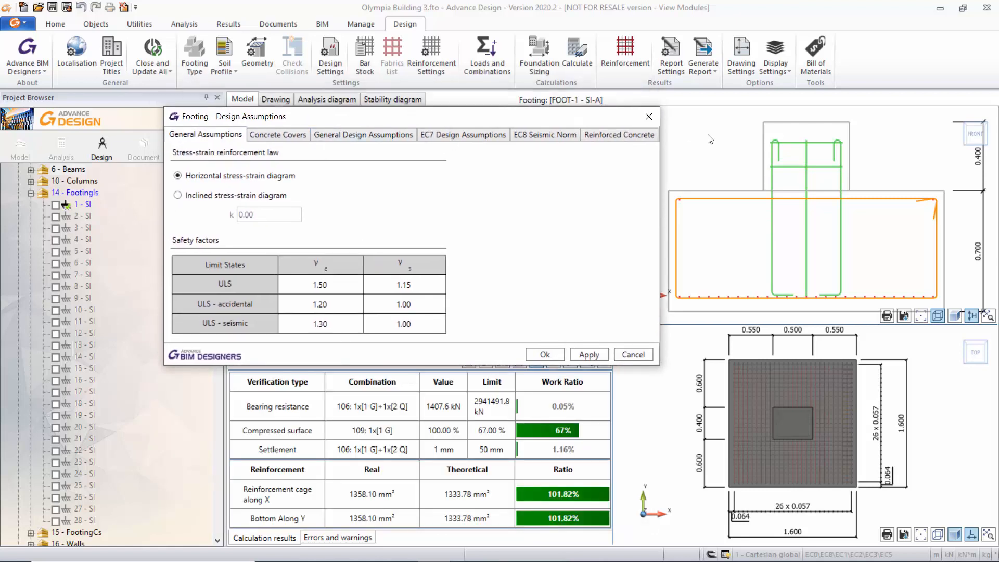
left_click(584, 353)
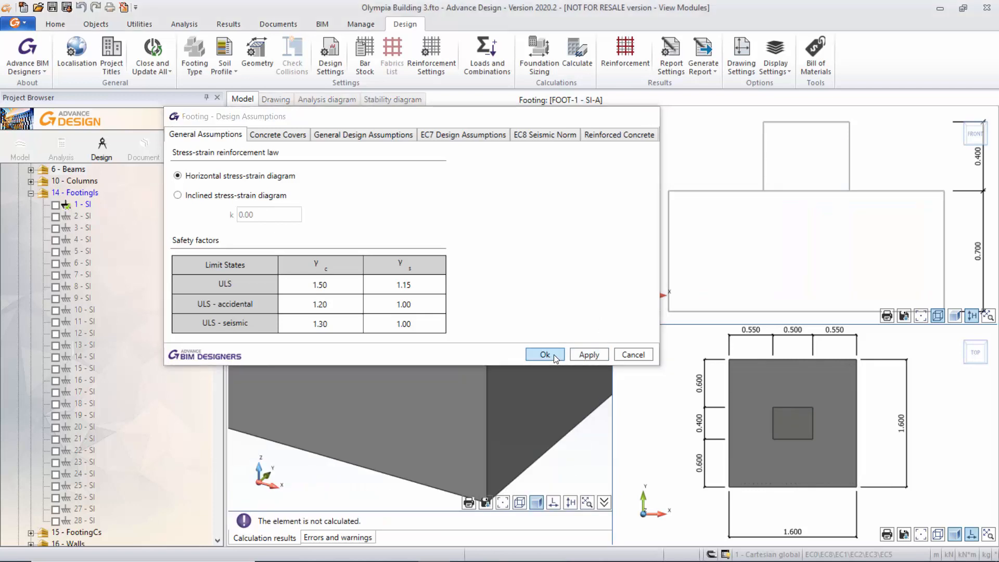
left_click(554, 354)
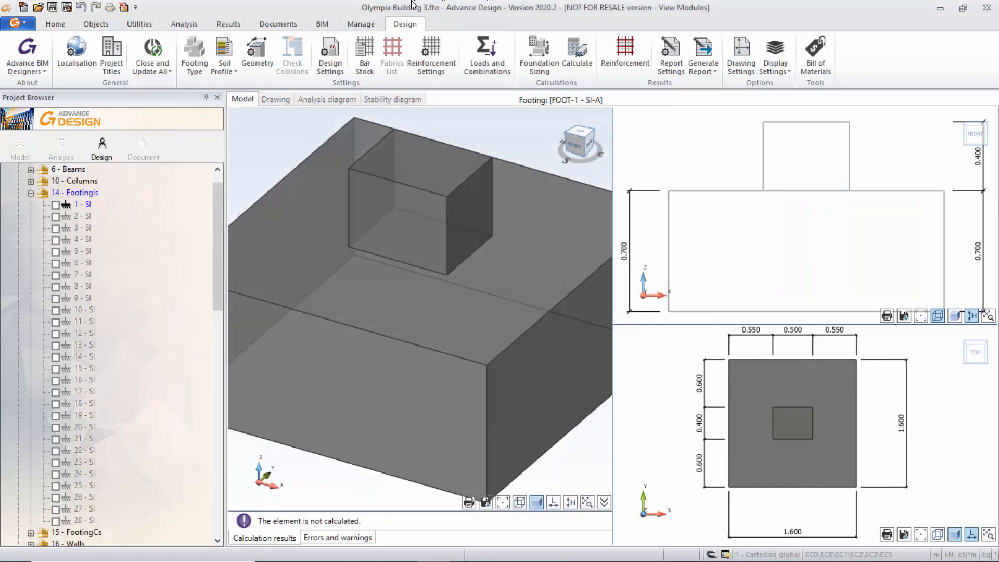
Examine the footing's reinforcement, hook, starter bar and column reinforcement assumptions, and close them without changes.
left_click(436, 53)
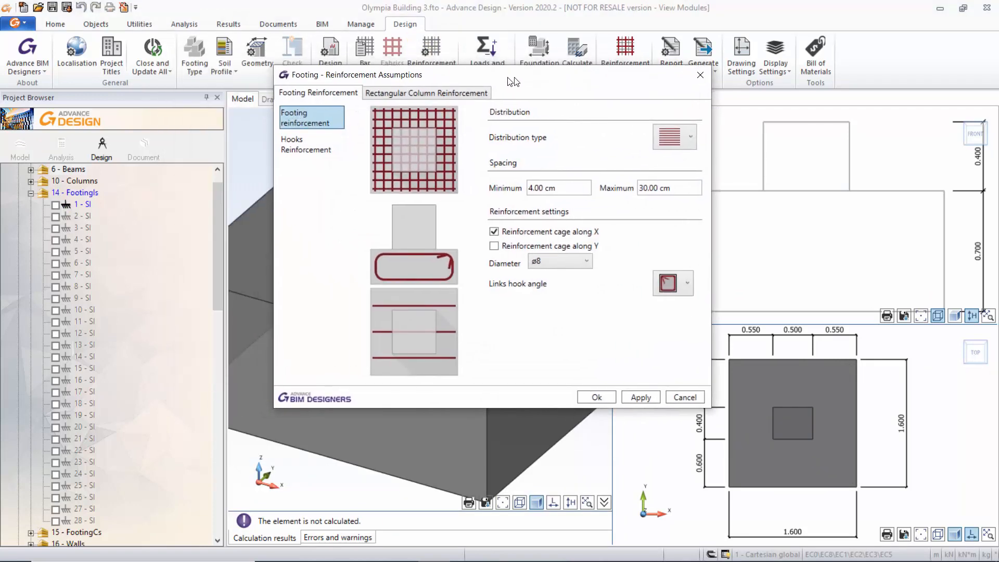
left_click(318, 146)
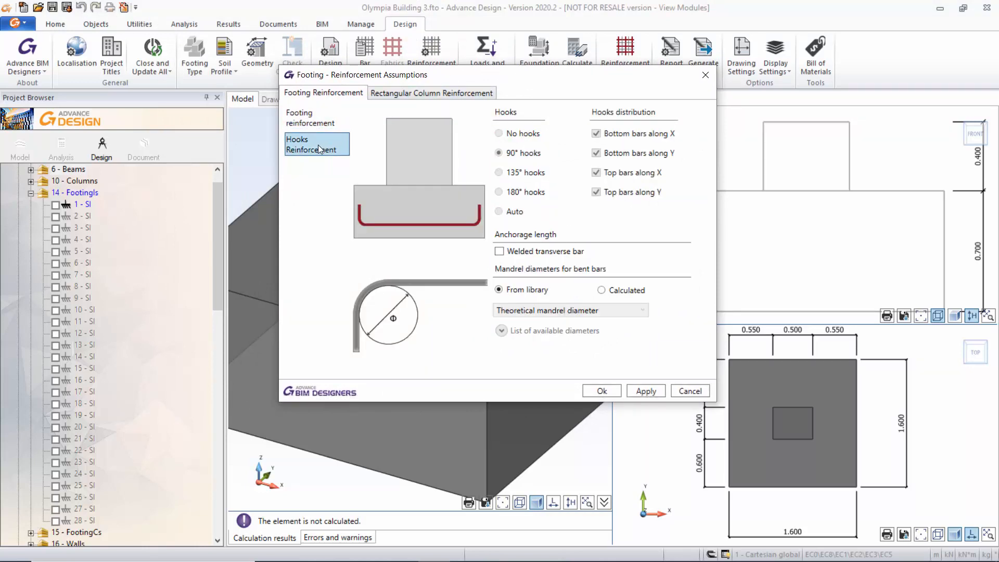
left_click(411, 93)
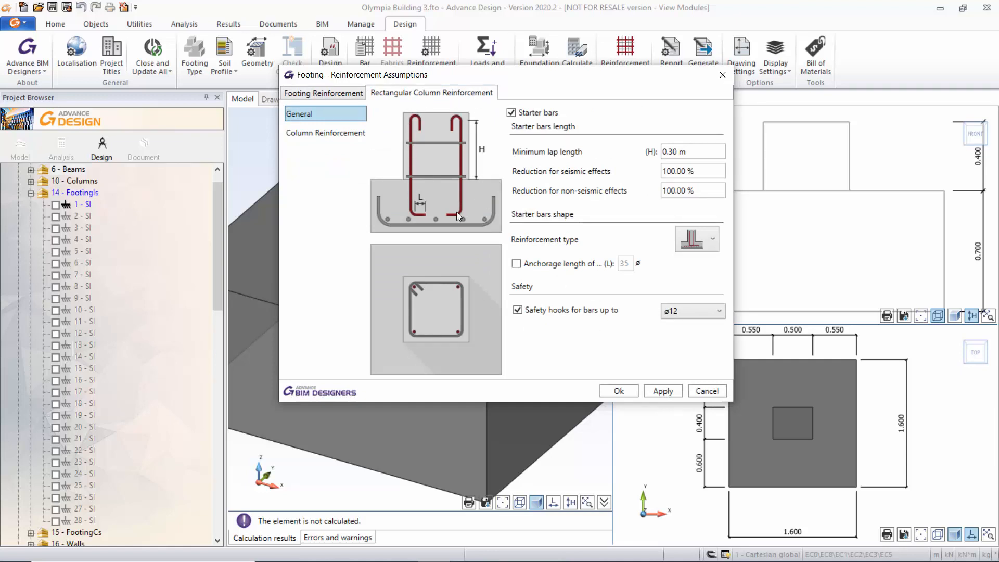
left_click(312, 132)
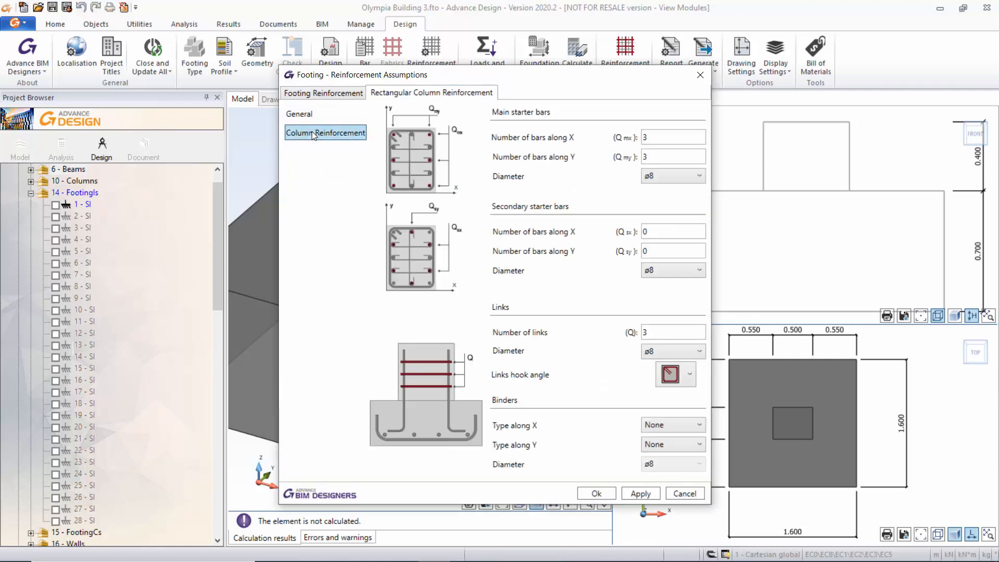
left_click(312, 112)
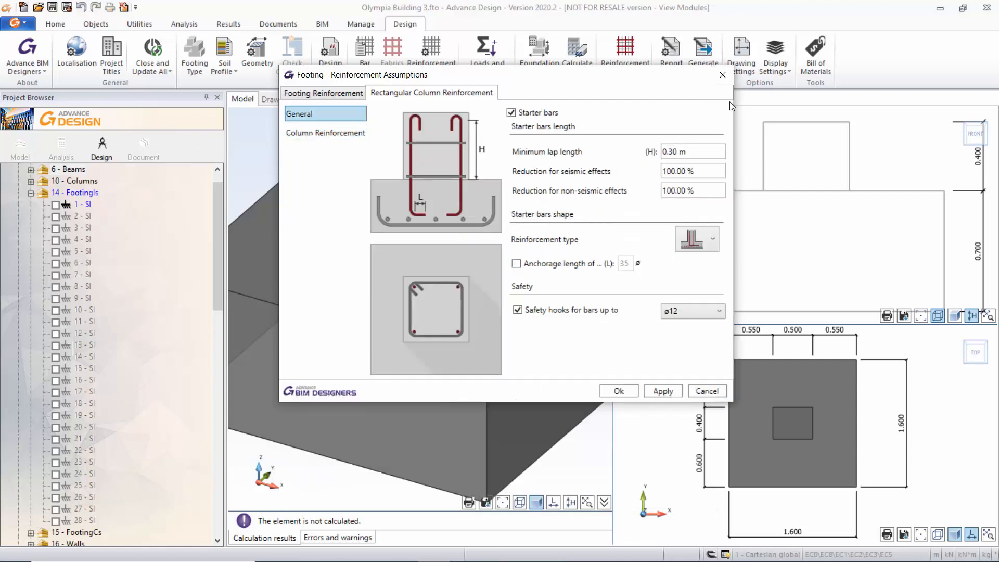
left_click(724, 76)
Calculate footing 1 - SI and check its calculation results, errors and warnings.
scroll(462, 299, "down", 2)
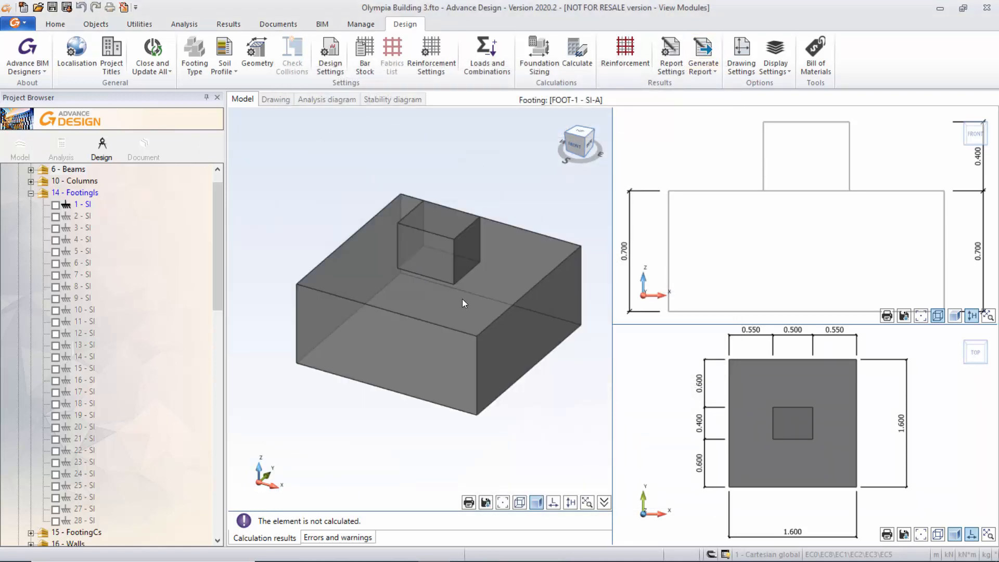
left_click(578, 56)
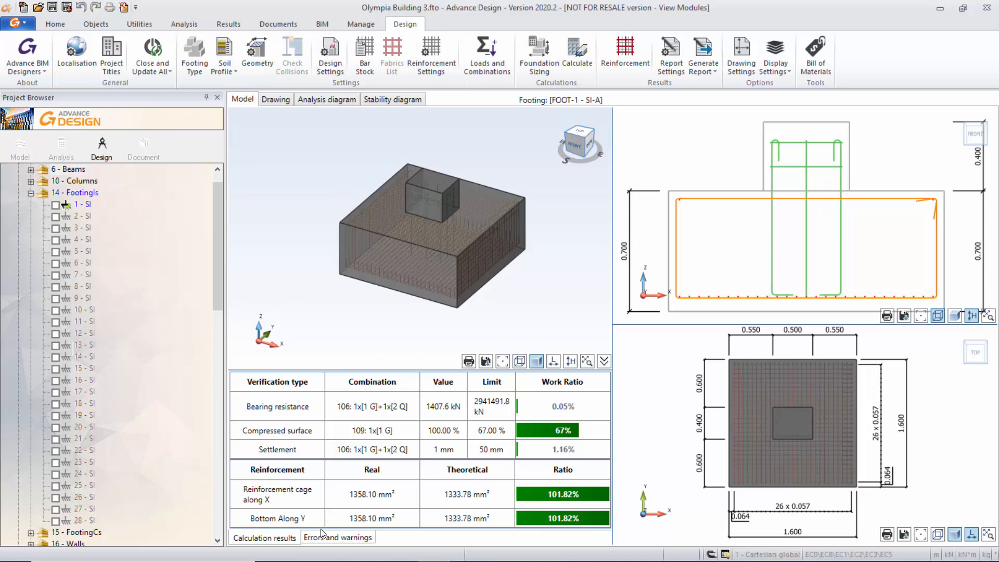
left_click(331, 539)
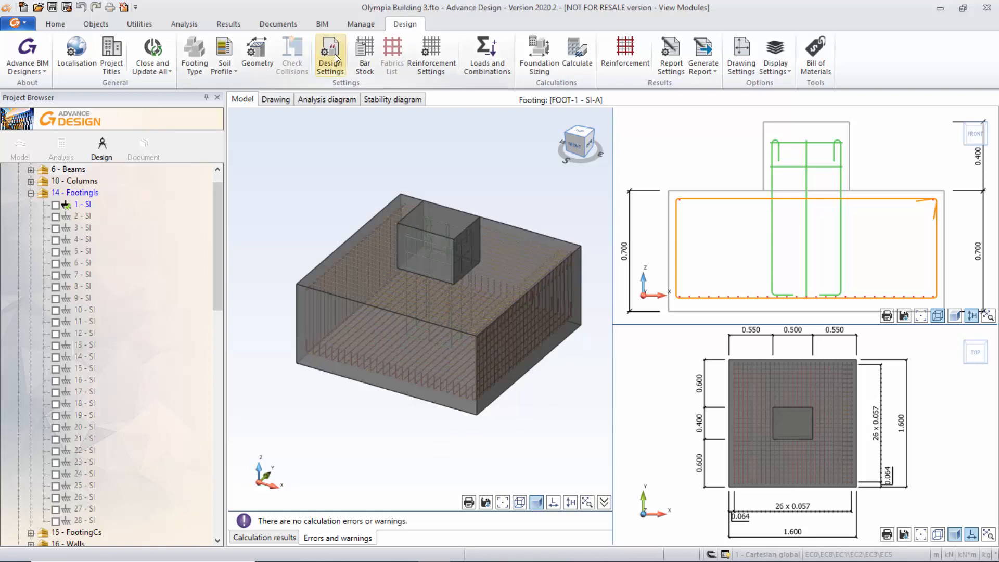
left_click(232, 69)
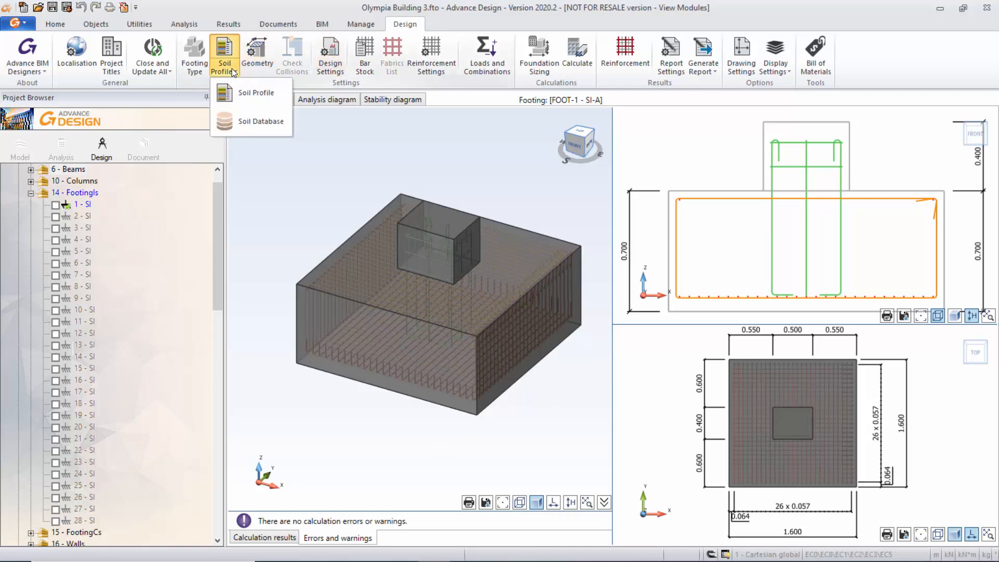
left_click(515, 24)
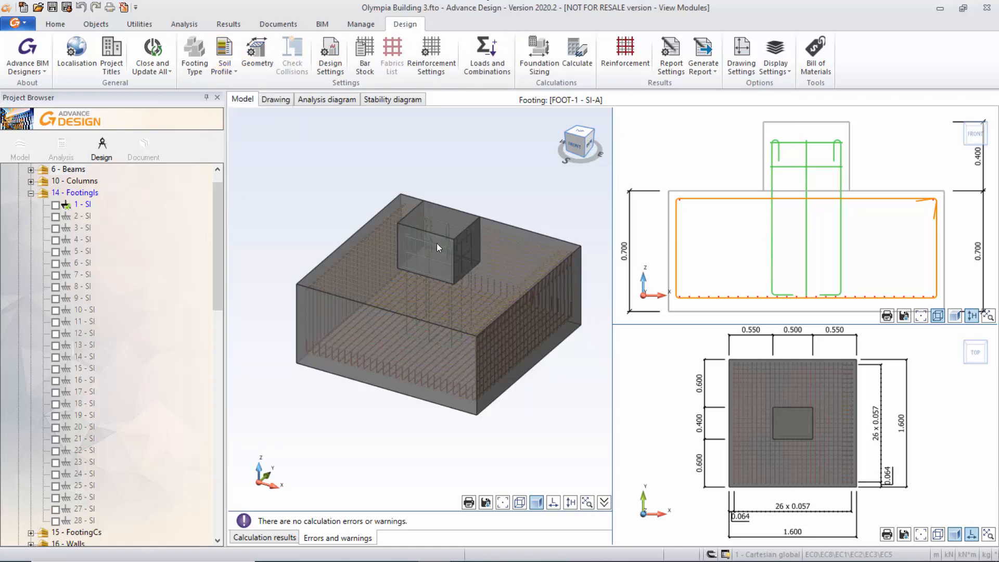
Examine the footing's analysis diagram and stability diagram for the ULS-F condition.
left_click(313, 98)
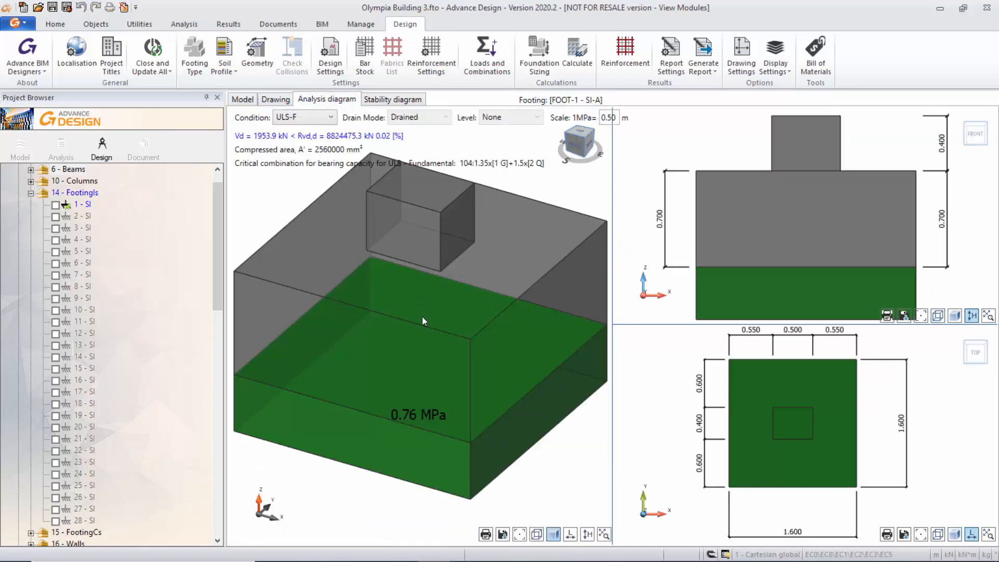
scroll(423, 316, "down", 2)
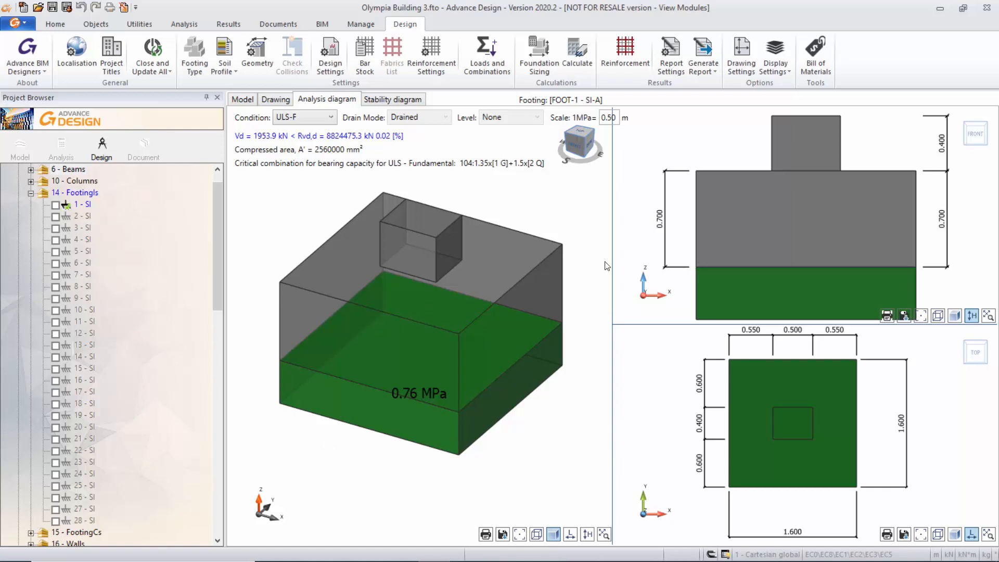
left_click(406, 102)
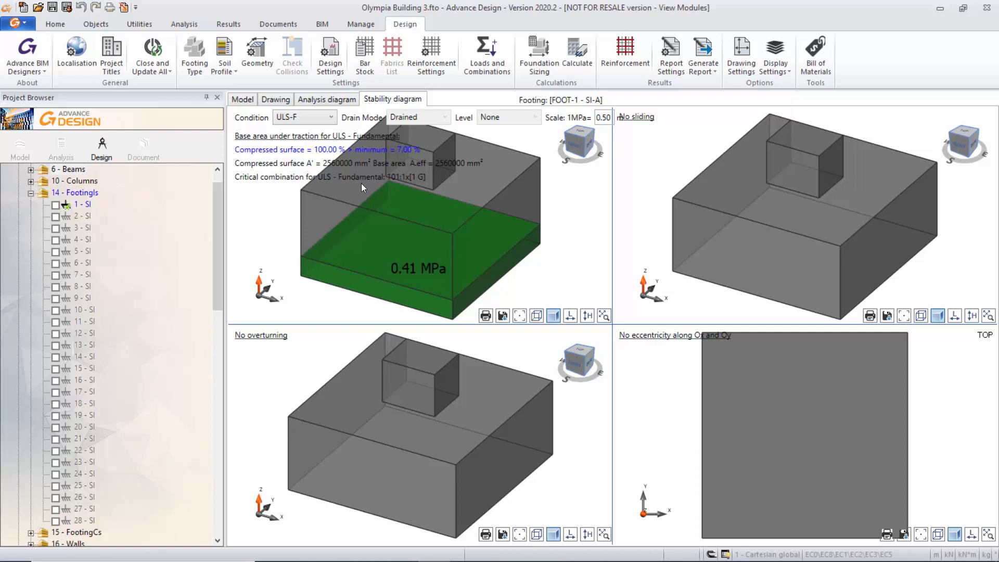
Open the footing's drawing and enable the display of bending details in its drawing settings.
left_click(280, 100)
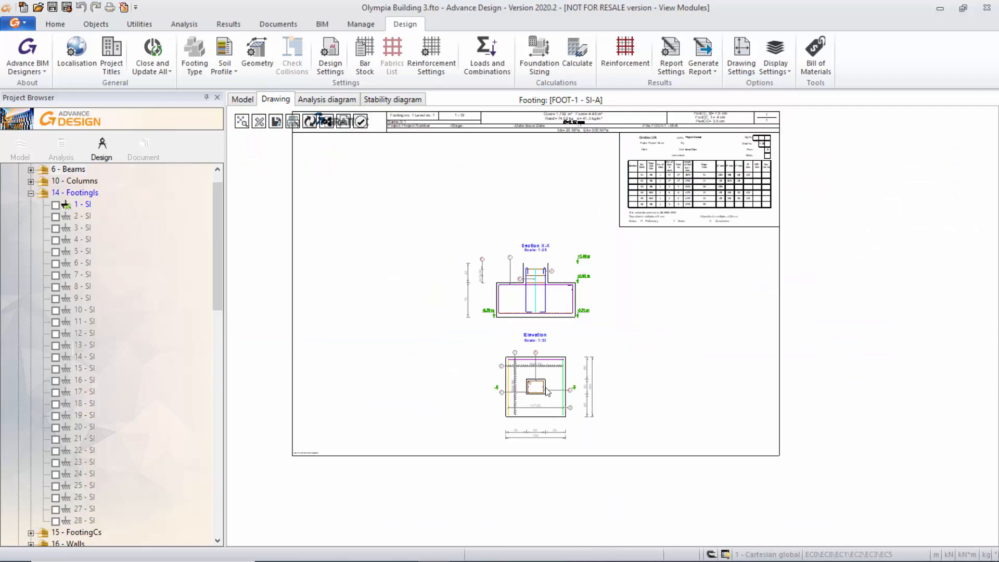
left_click(741, 67)
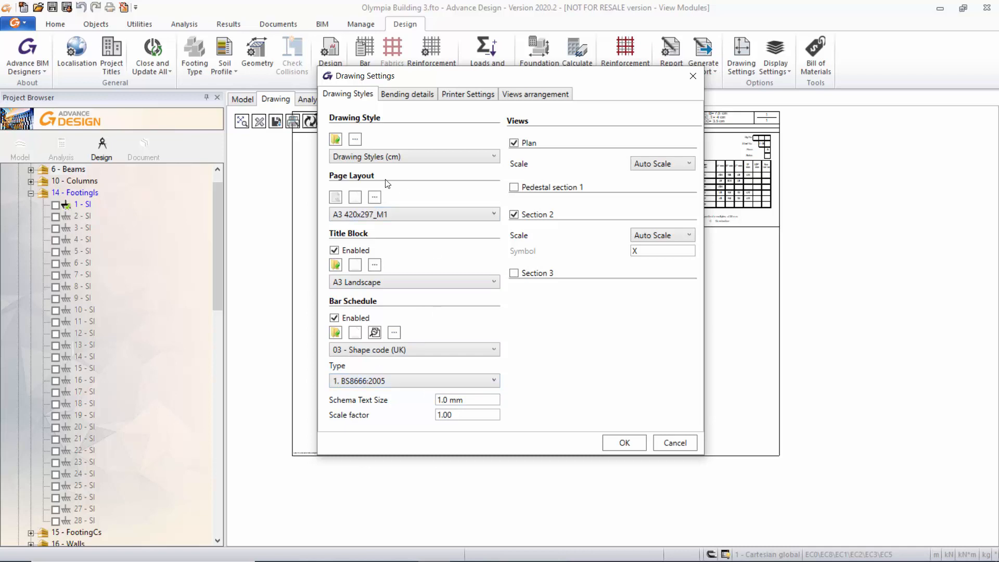
left_click(409, 94)
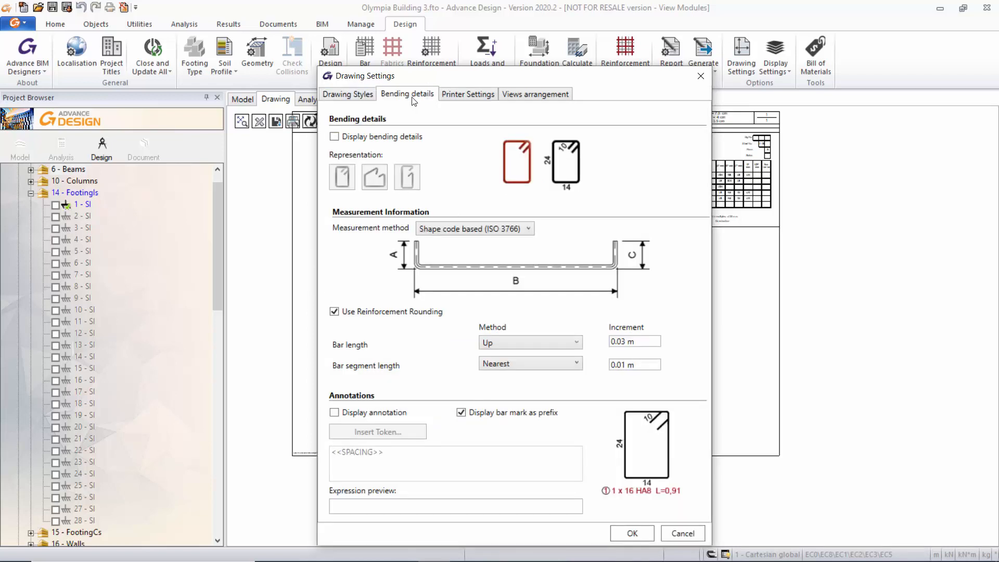
left_click_drag(464, 76, 477, 34)
left_click(347, 95)
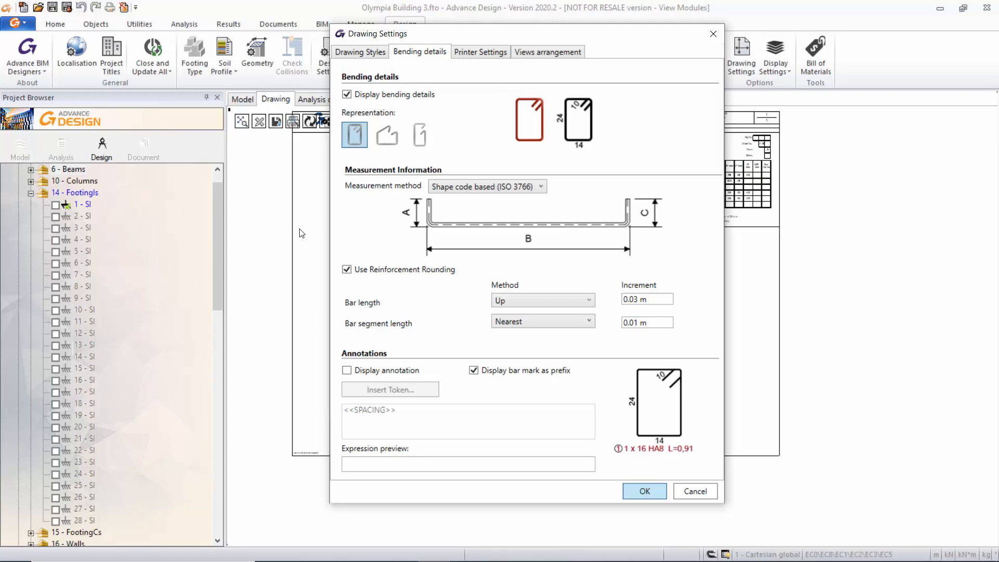
Apply the drawing settings and examine the bending details in the footing's Section X-X and Plan views.
key("Return")
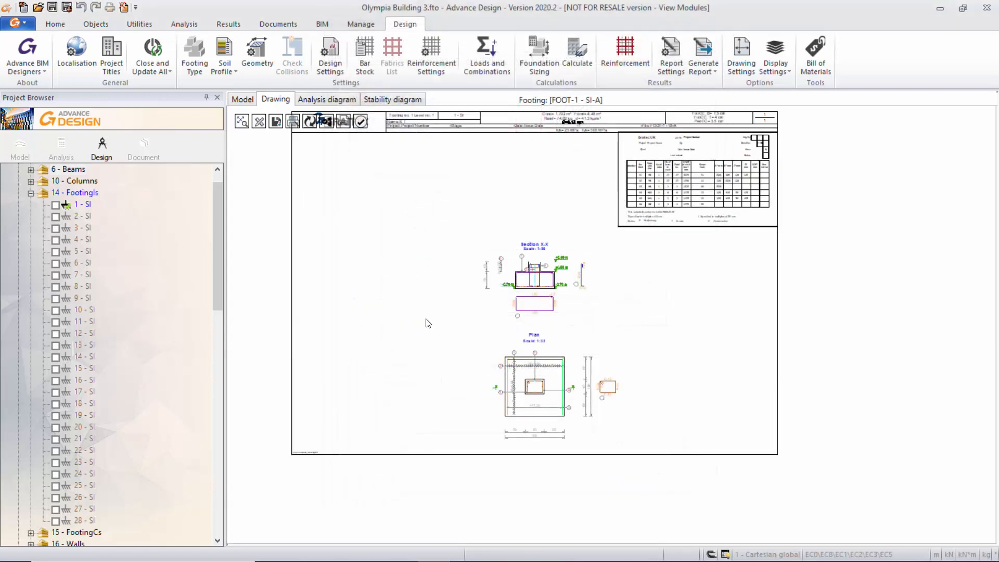
scroll(559, 357, "up", 3)
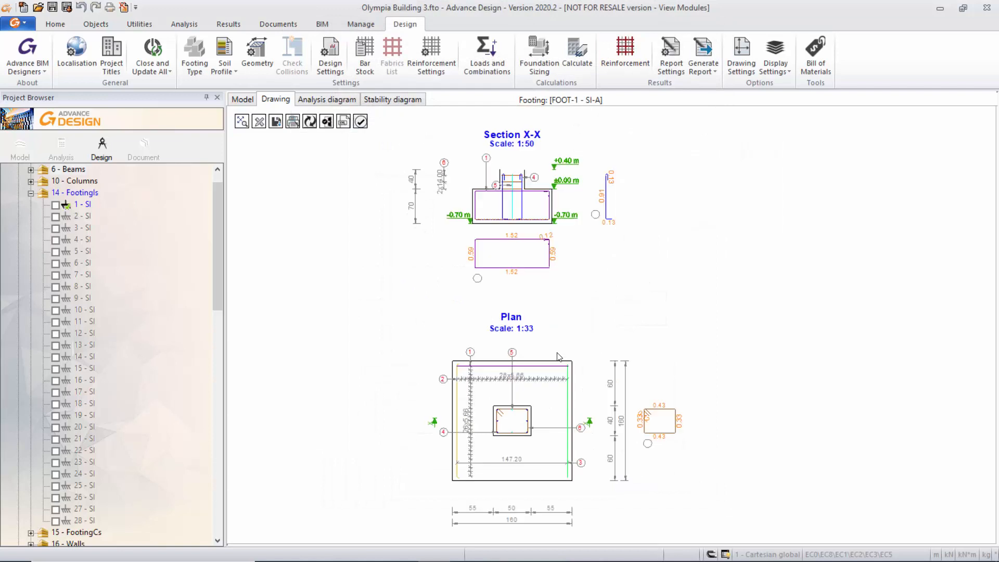
scroll(558, 357, "down", 2)
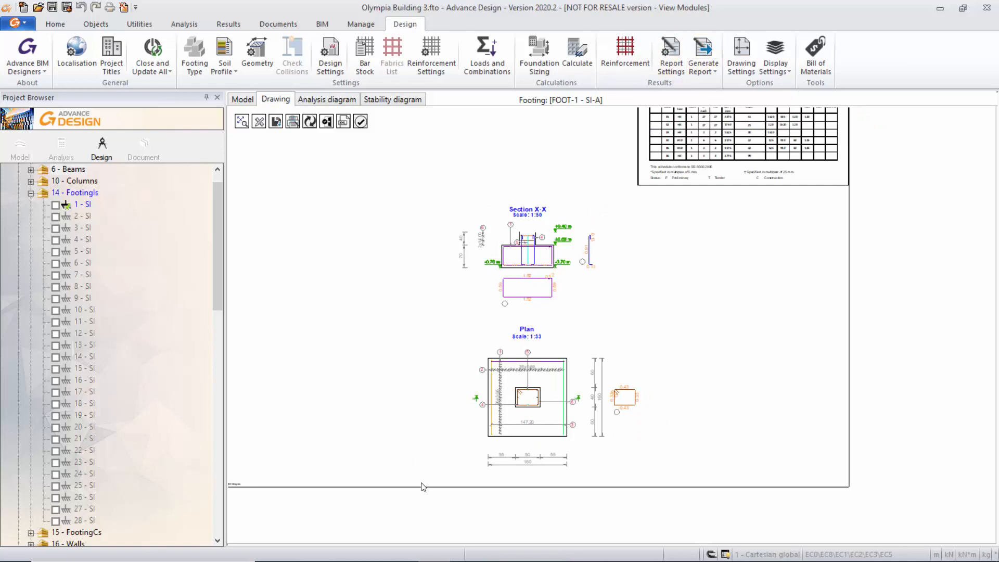
Switch to Adobe Acrobat Reader's FOOT-1 - SI-A Report.pdf and read the footing's geometry description and supported element position.
mouse_move(454, 552)
mouse_move(505, 551)
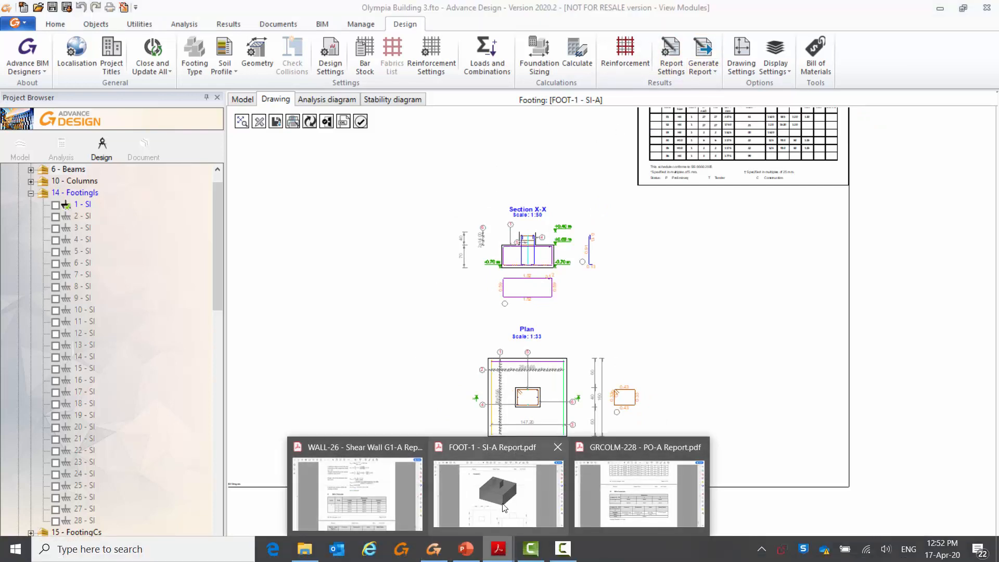
left_click(498, 489)
scroll(718, 259, "down", 10)
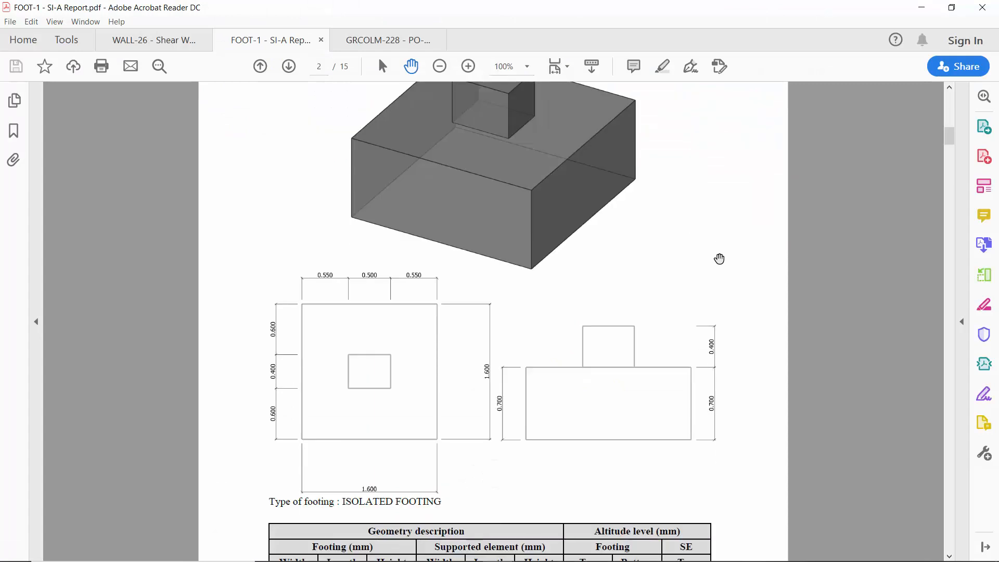
scroll(718, 264, "down", 7)
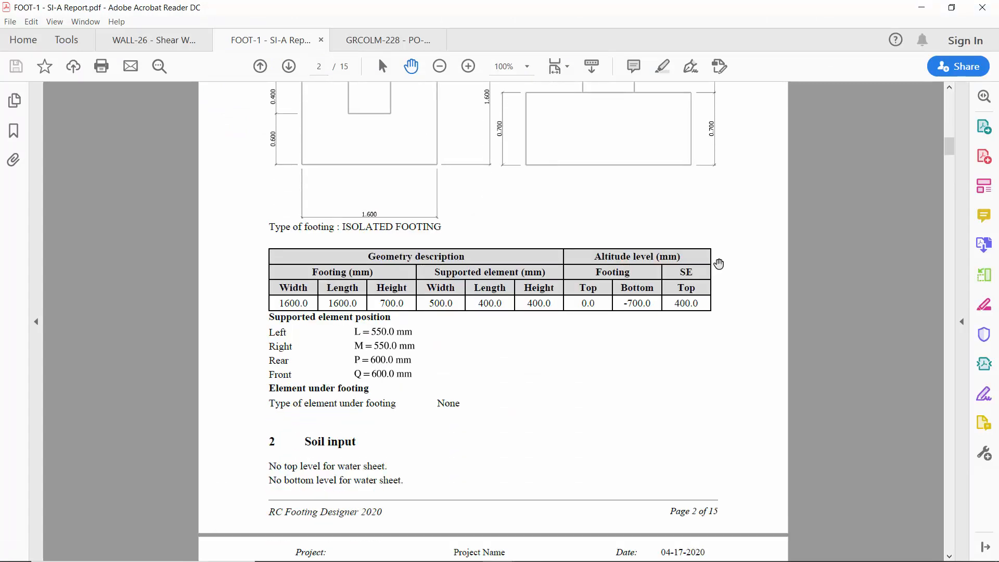
scroll(718, 264, "down", 4)
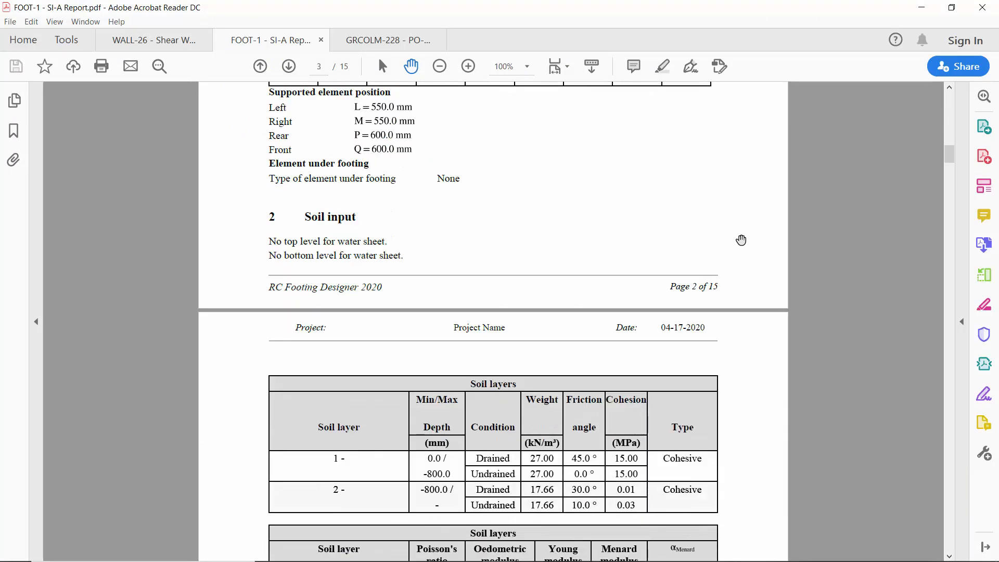
scroll(743, 239, "up", 4)
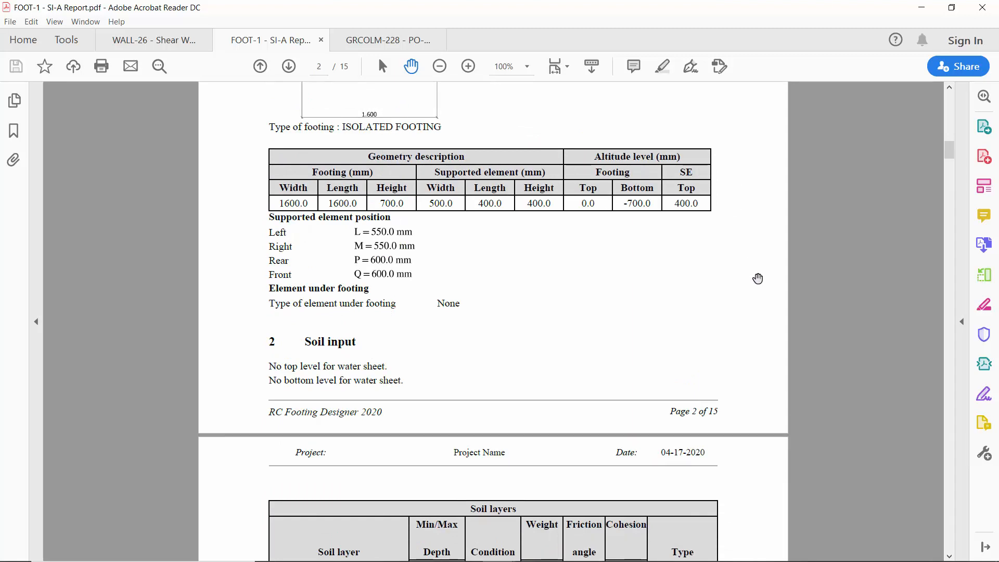
Read the report's soil layer tables, load cases, loads and load combinations for the footing.
scroll(760, 281, "down", 10)
scroll(763, 292, "down", 5)
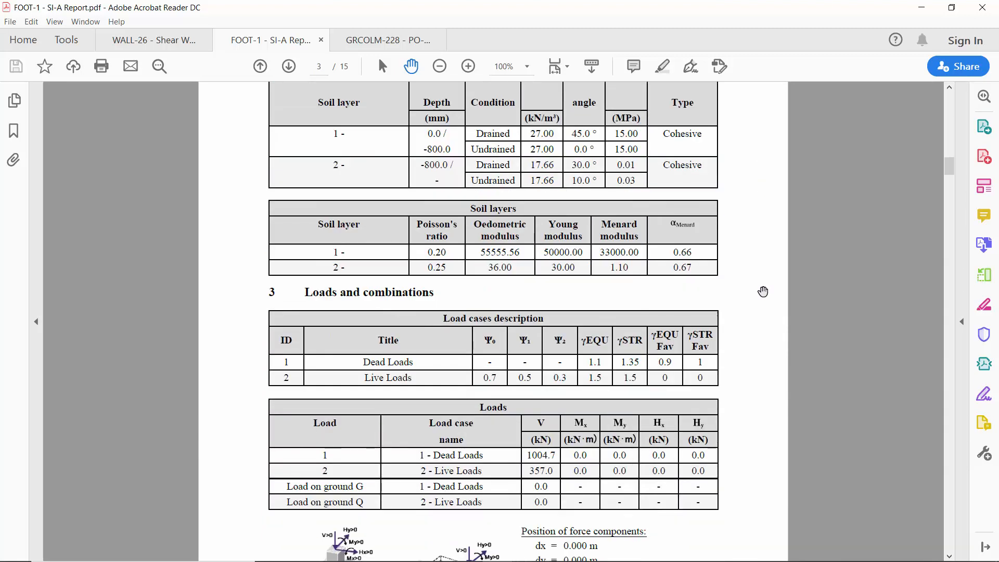
scroll(763, 292, "down", 8)
scroll(763, 292, "up", 2)
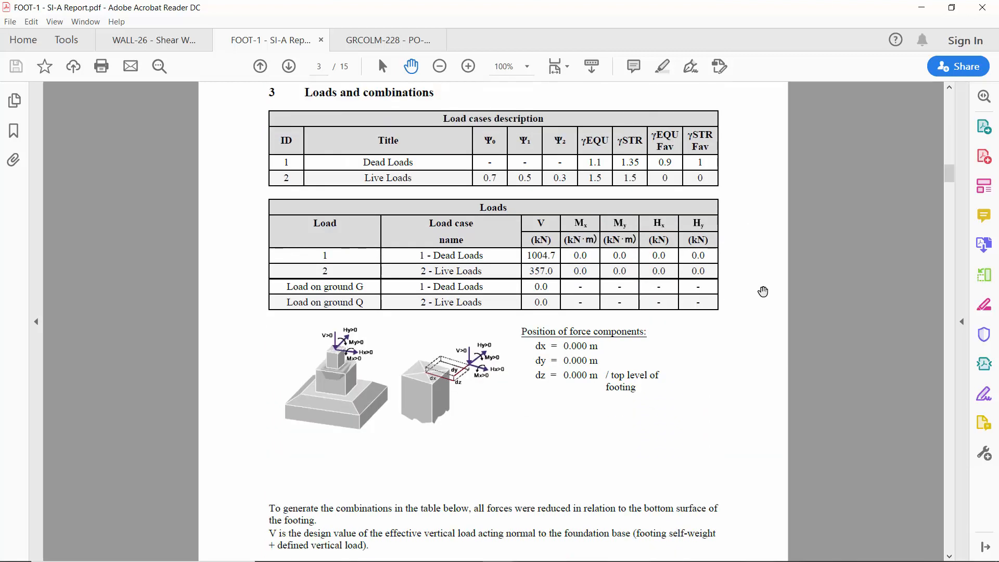
scroll(752, 290, "down", 15)
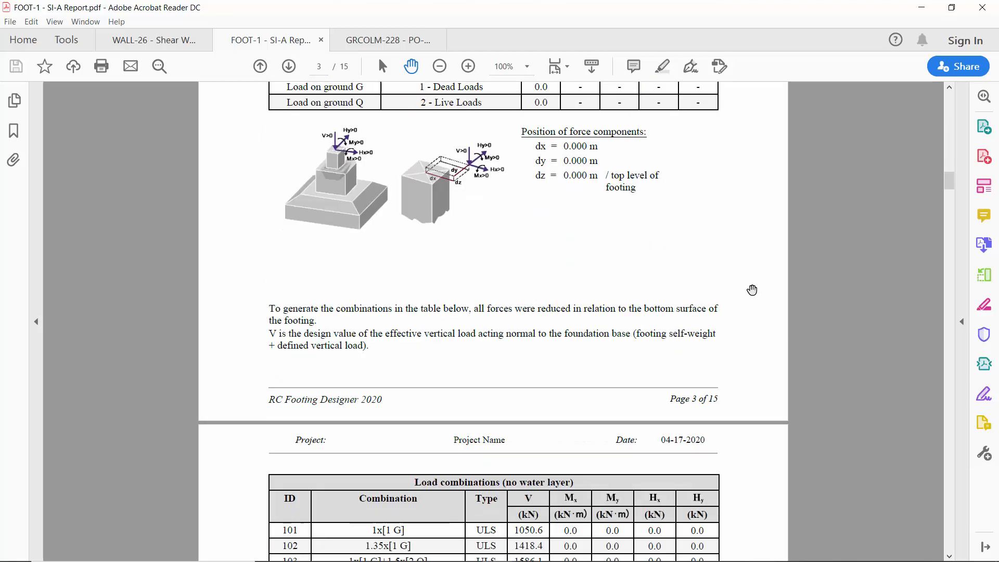
scroll(752, 290, "down", 6)
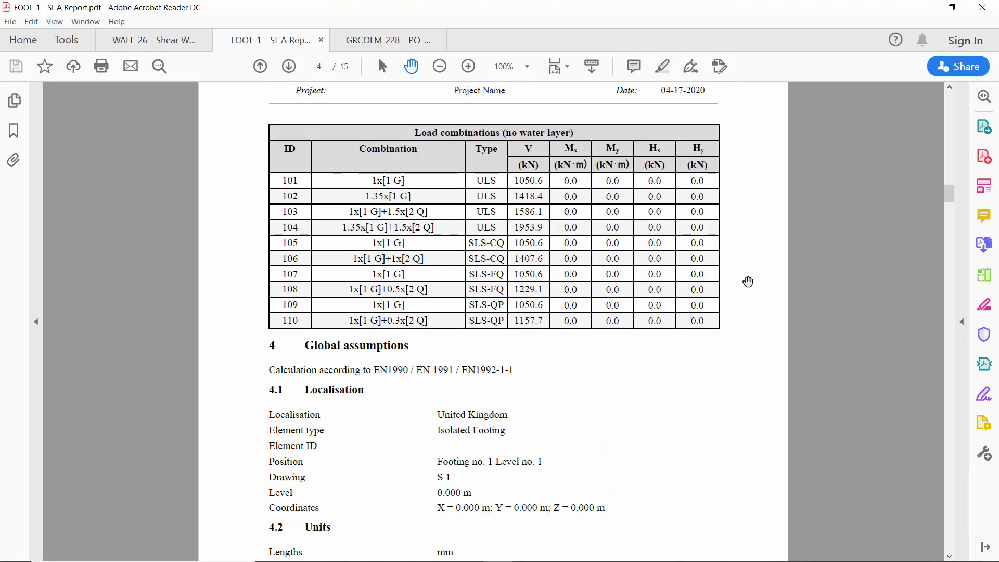
Read the report's global assumptions, concrete covers, design assumptions and partial factors for soil and resistance.
scroll(748, 281, "down", 20)
scroll(748, 282, "down", 18)
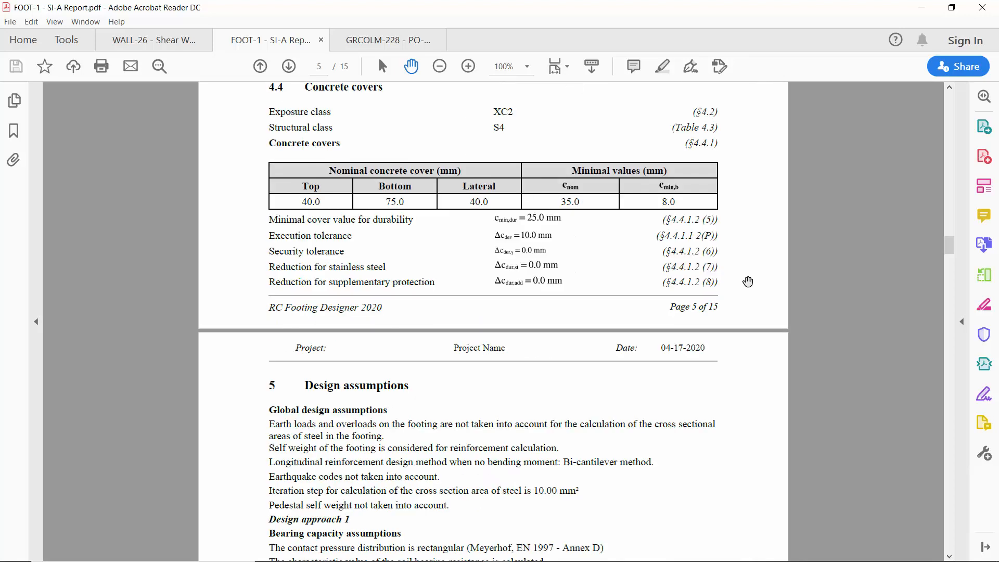
scroll(748, 282, "down", 18)
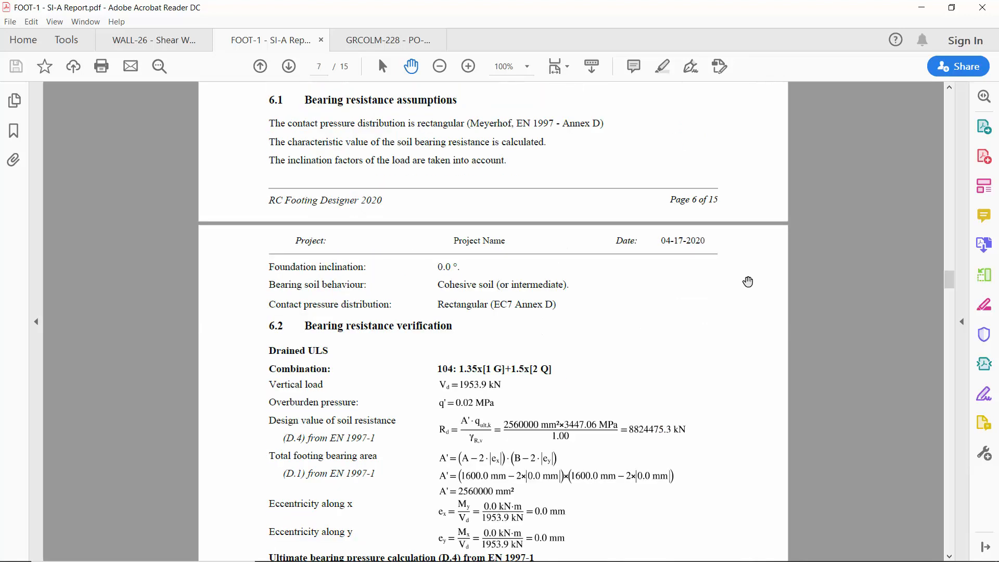
scroll(748, 282, "up", 10)
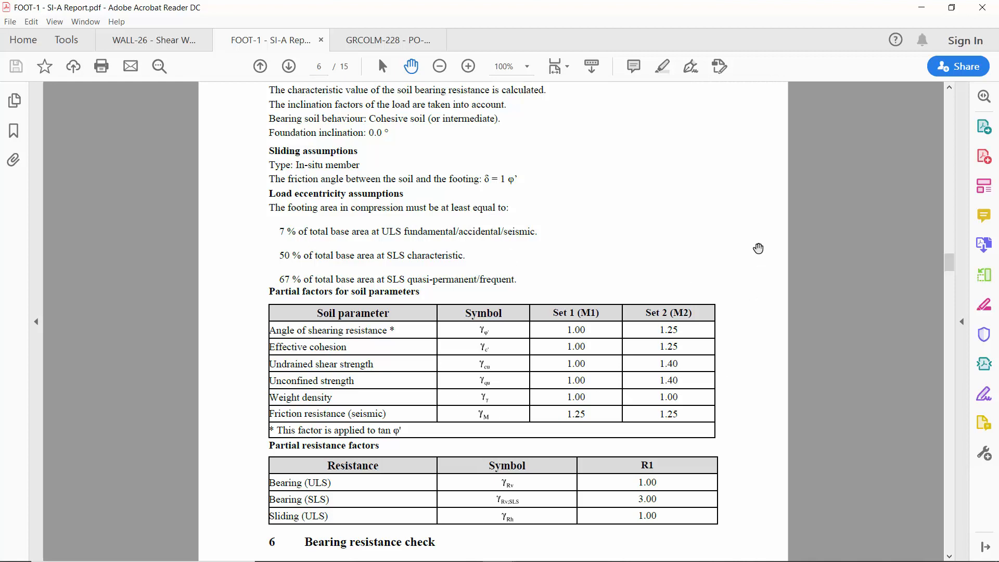
scroll(758, 248, "down", 10)
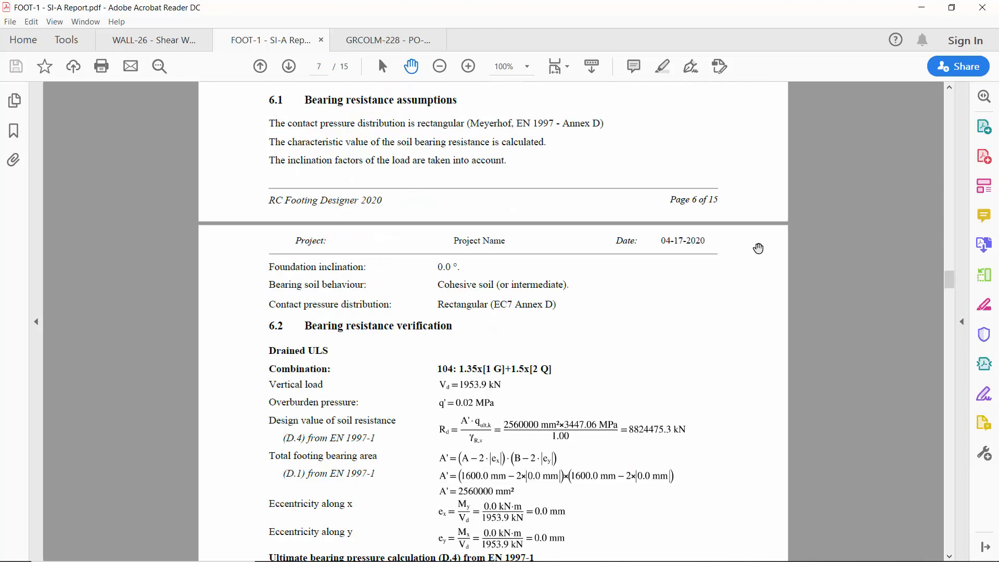
Check the report's bearing resistance, load eccentricity and settlement verifications.
scroll(759, 248, "down", 20)
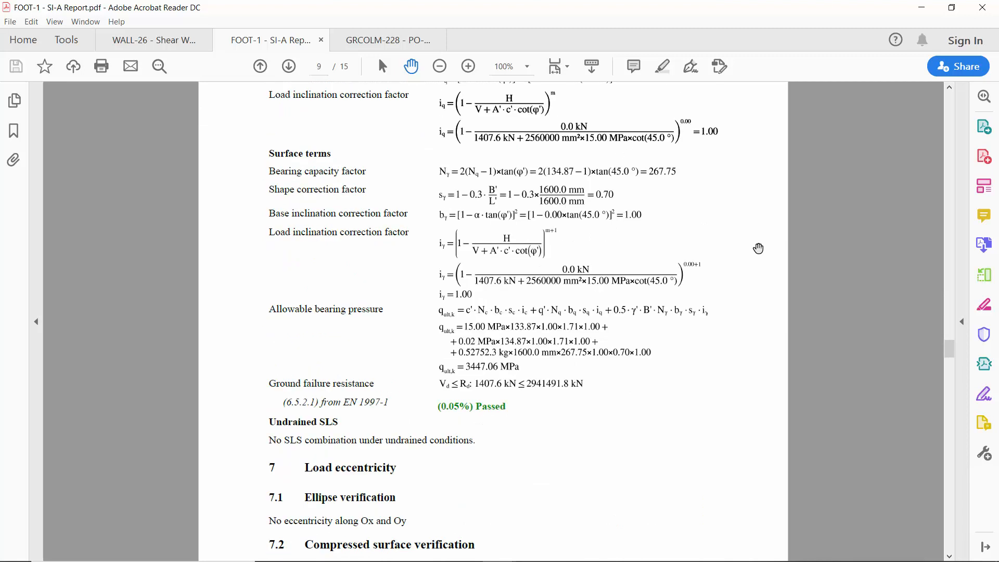
scroll(758, 248, "down", 15)
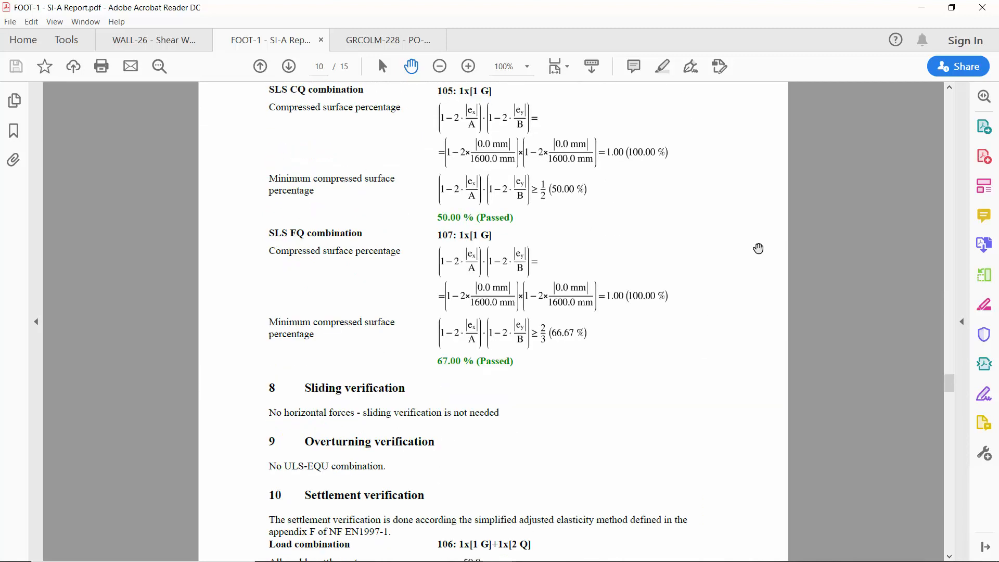
scroll(758, 248, "down", 10)
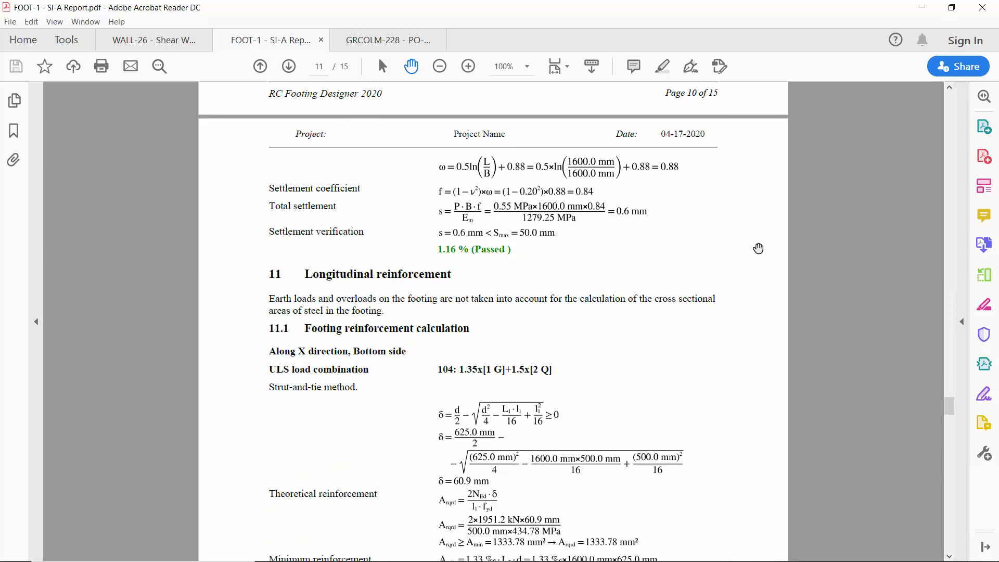
Examine the report's longitudinal reinforcement calculation along X and Y, the supported element reinforcement and the reinforcement layout.
scroll(758, 249, "down", 8)
scroll(747, 236, "up", 2)
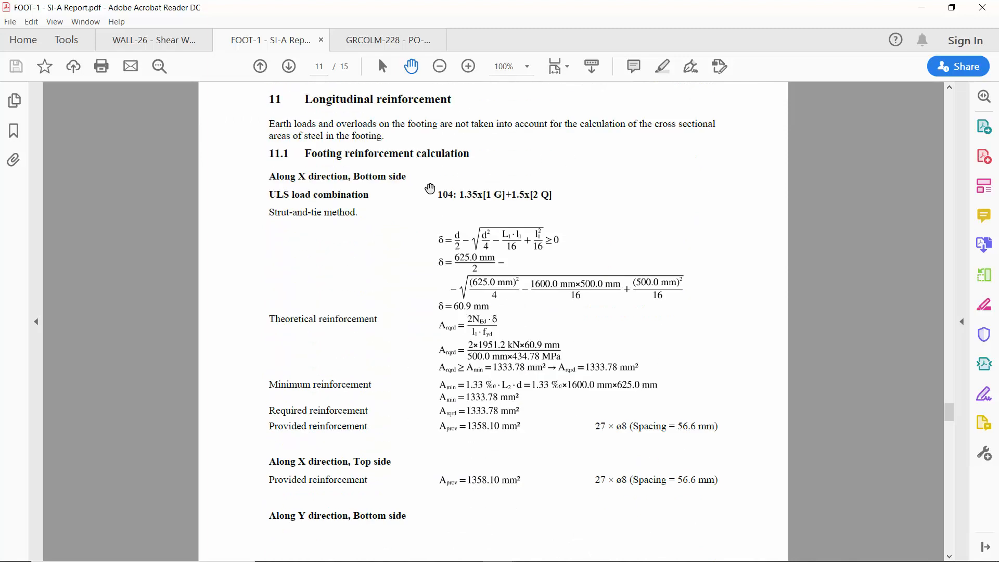
scroll(708, 298, "down", 4)
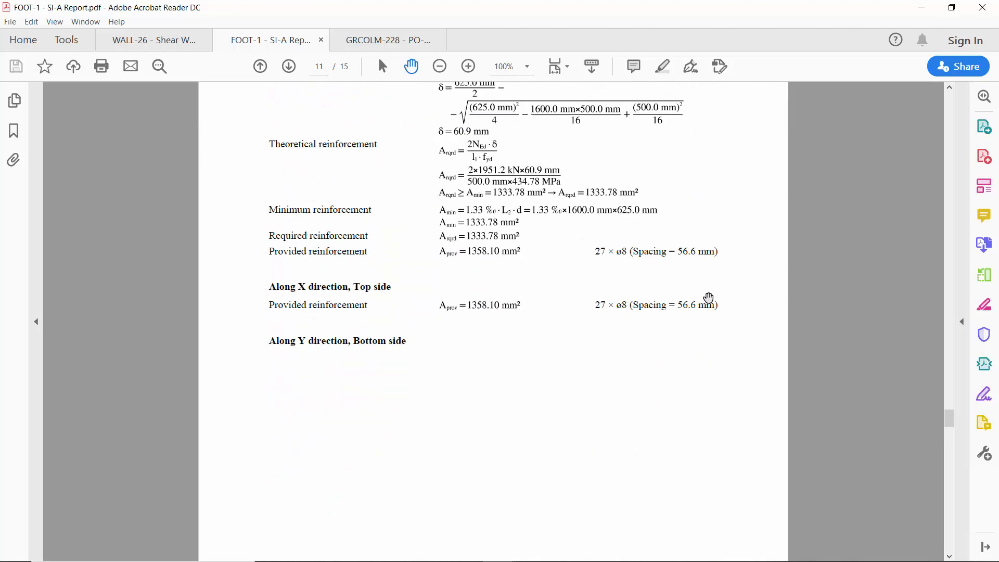
scroll(709, 298, "down", 8)
scroll(727, 302, "down", 2)
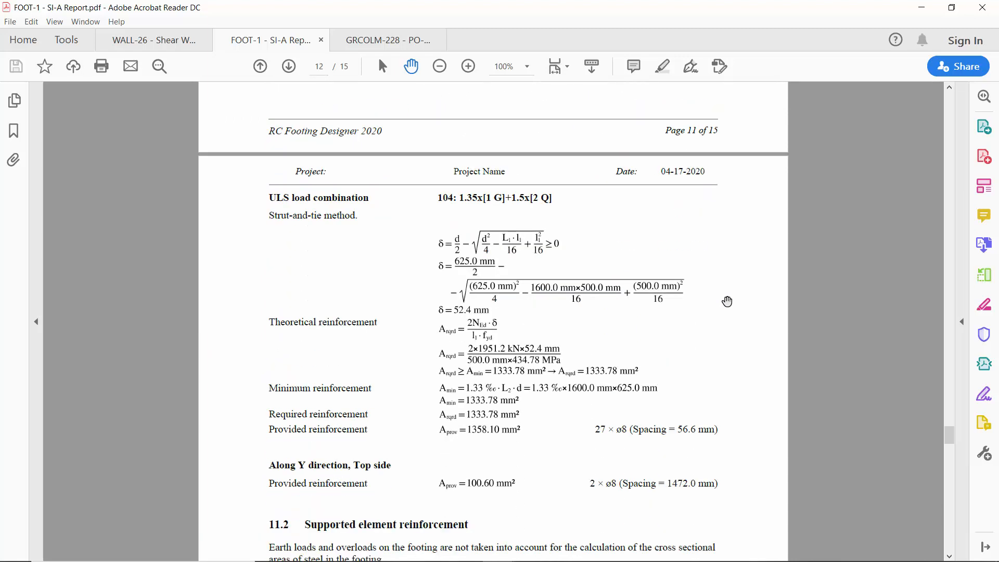
scroll(727, 301, "down", 2)
scroll(745, 292, "down", 8)
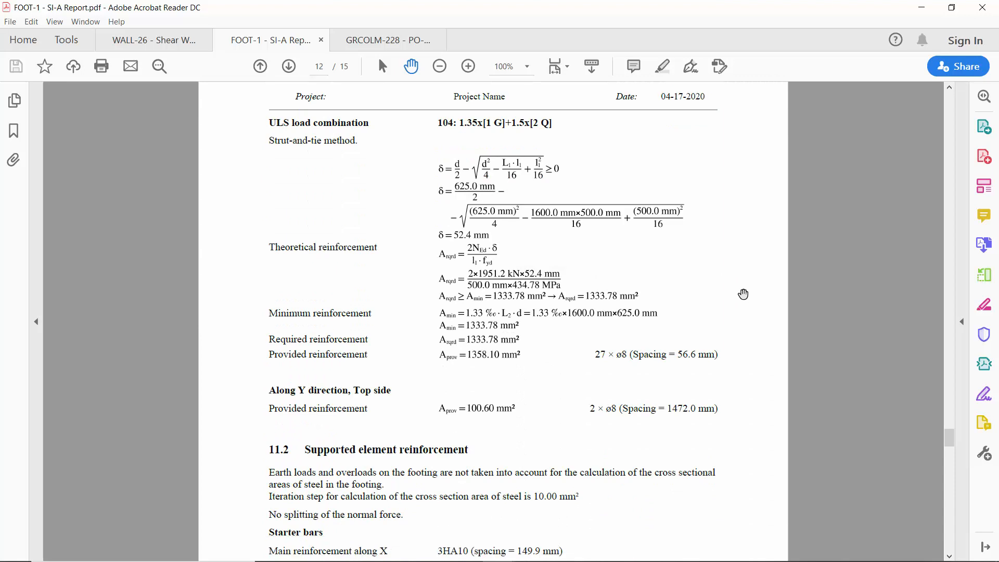
scroll(742, 295, "down", 20)
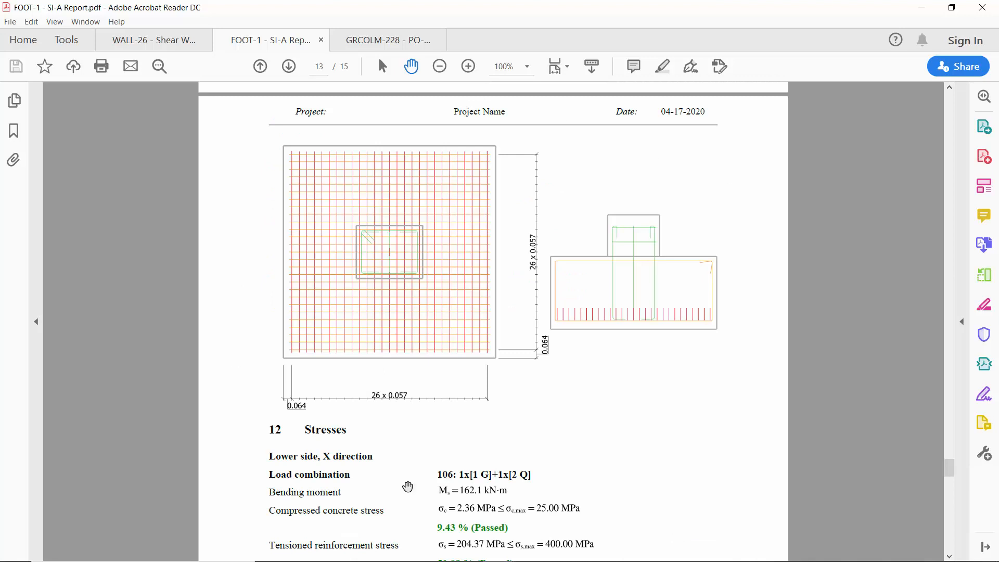
Review the report's stresses, punching shear check and bill of materials, and return to Advance Design.
scroll(762, 307, "down", 7)
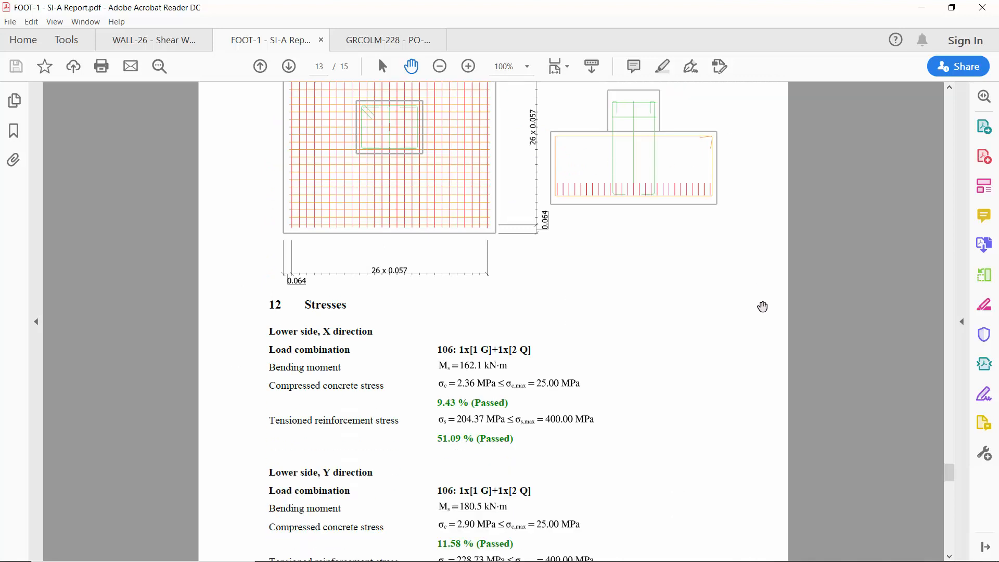
scroll(763, 306, "down", 20)
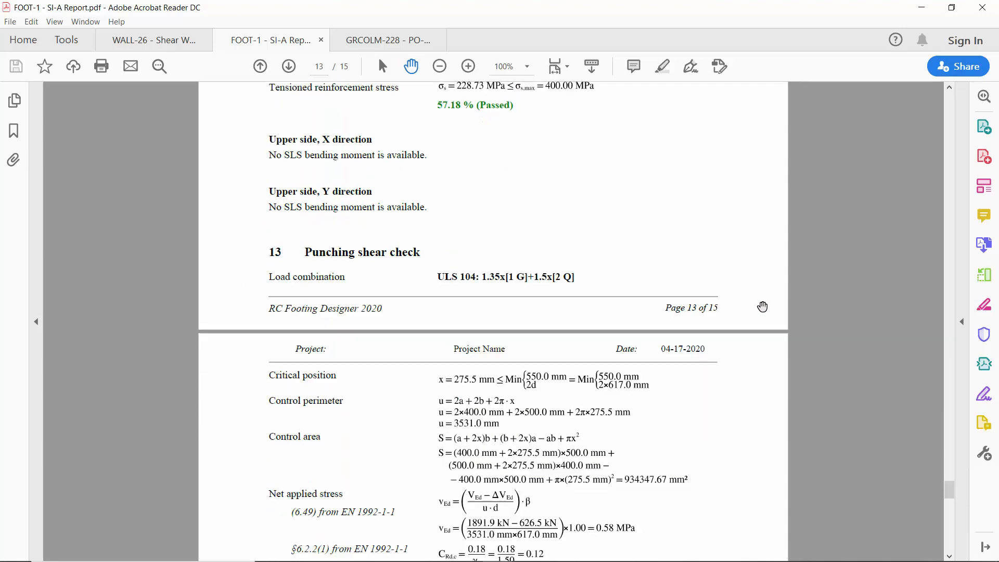
scroll(763, 307, "down", 2)
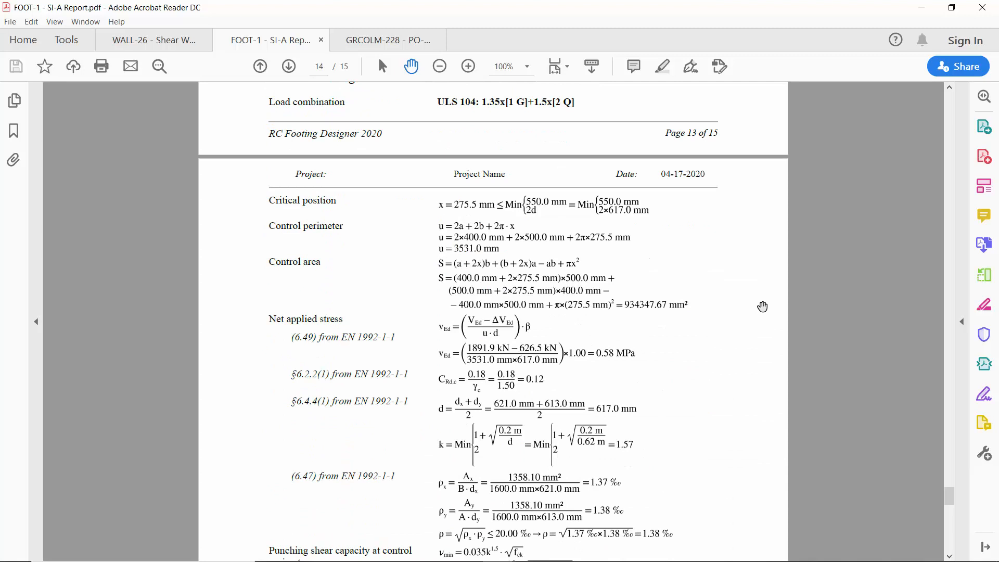
scroll(762, 306, "down", 6)
scroll(763, 307, "down", 13)
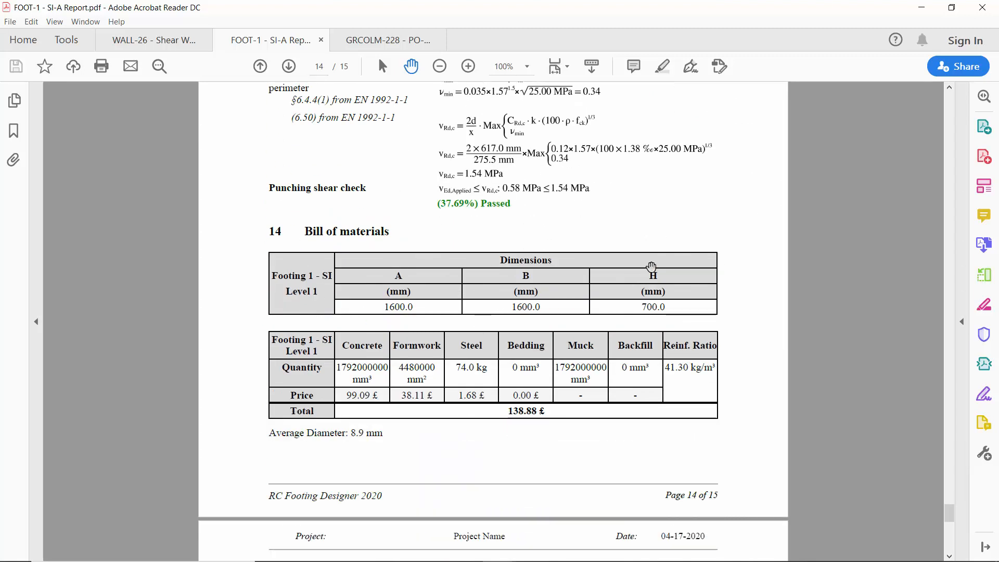
left_click(921, 7)
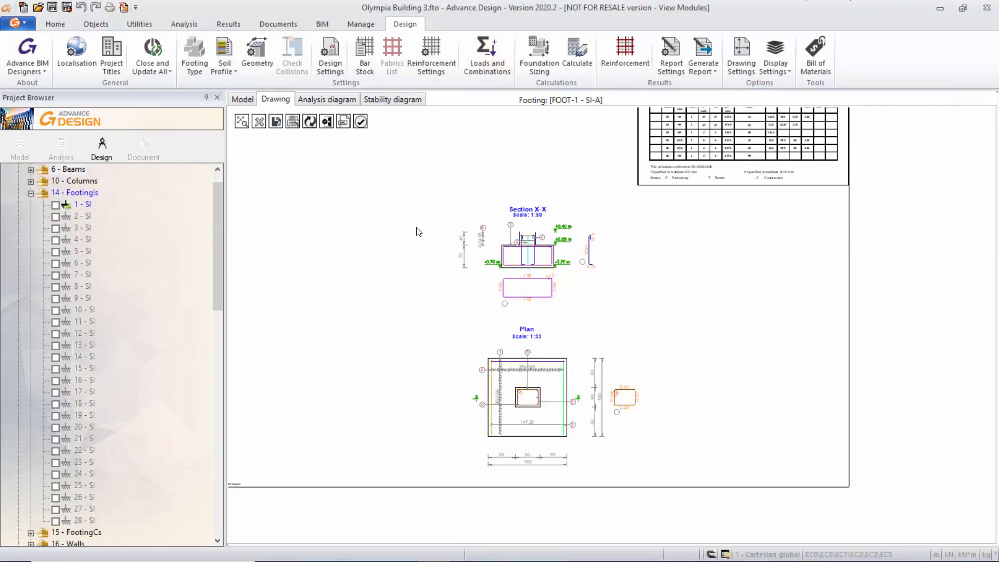
Return to the footing's model view, and close and update all open design elements.
left_click(242, 102)
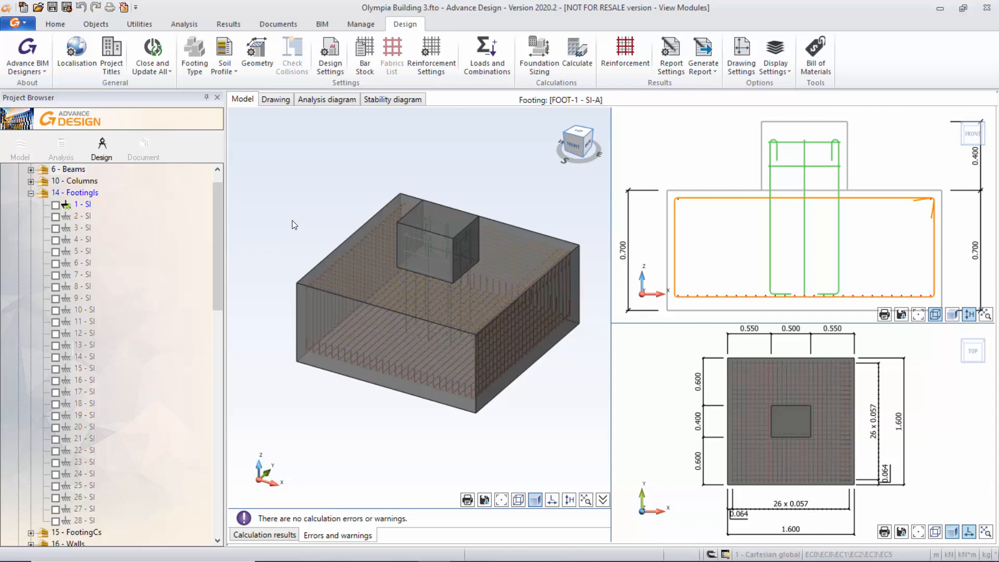
left_click(153, 66)
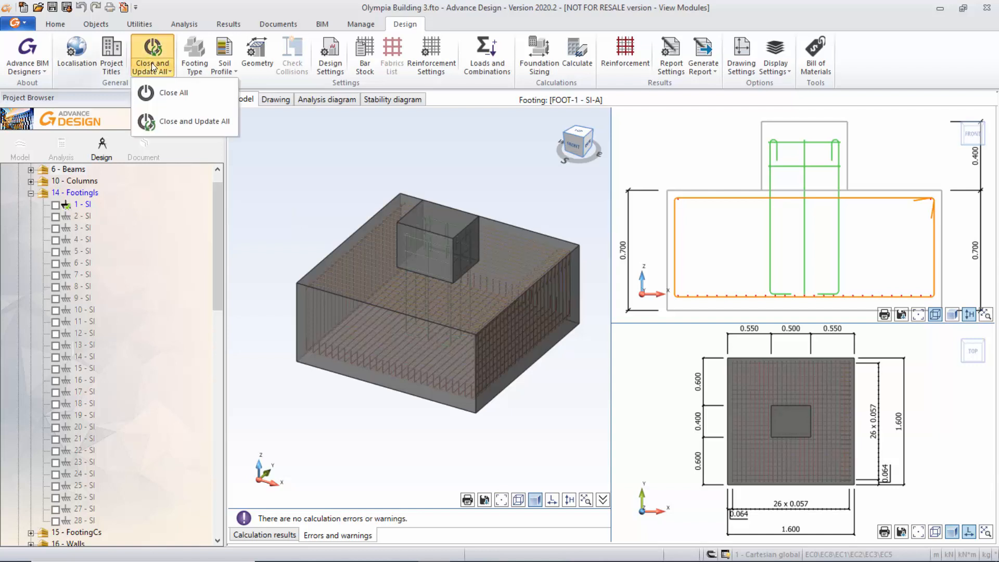
left_click(173, 121)
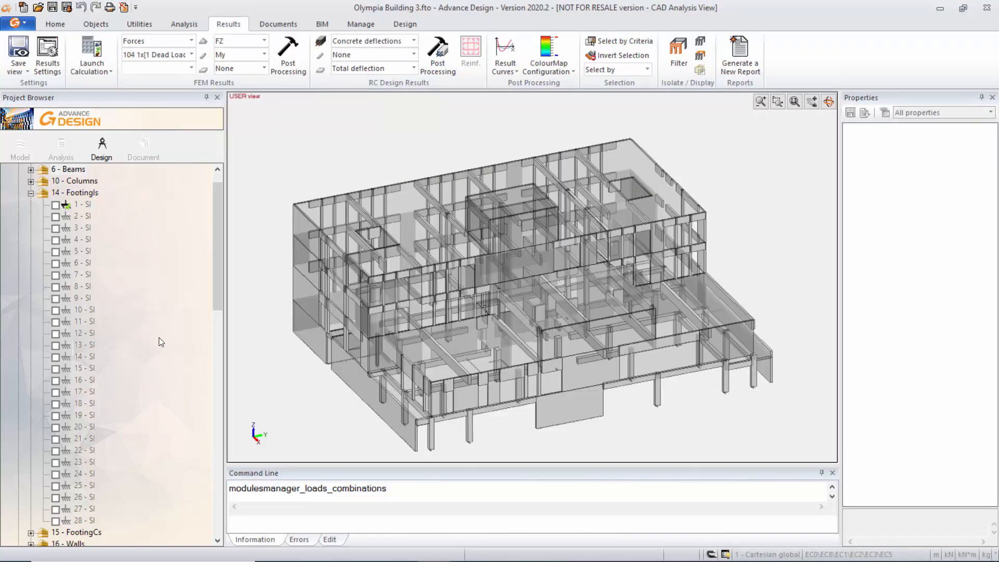
Collapse the 14 - Footings group and display the saved Concrete deflections - Total deflection result in Analysis mode.
left_click(31, 194)
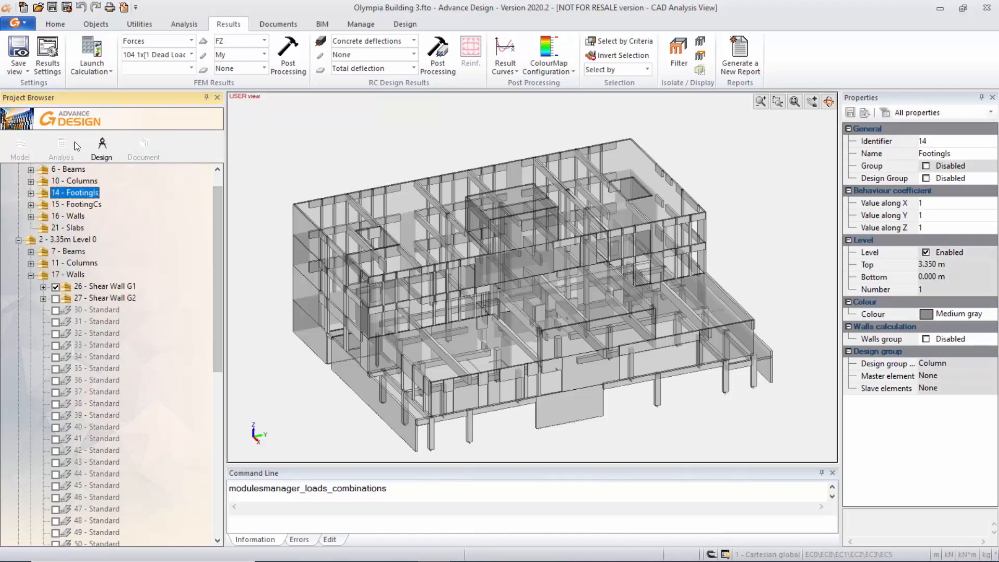
left_click(61, 150)
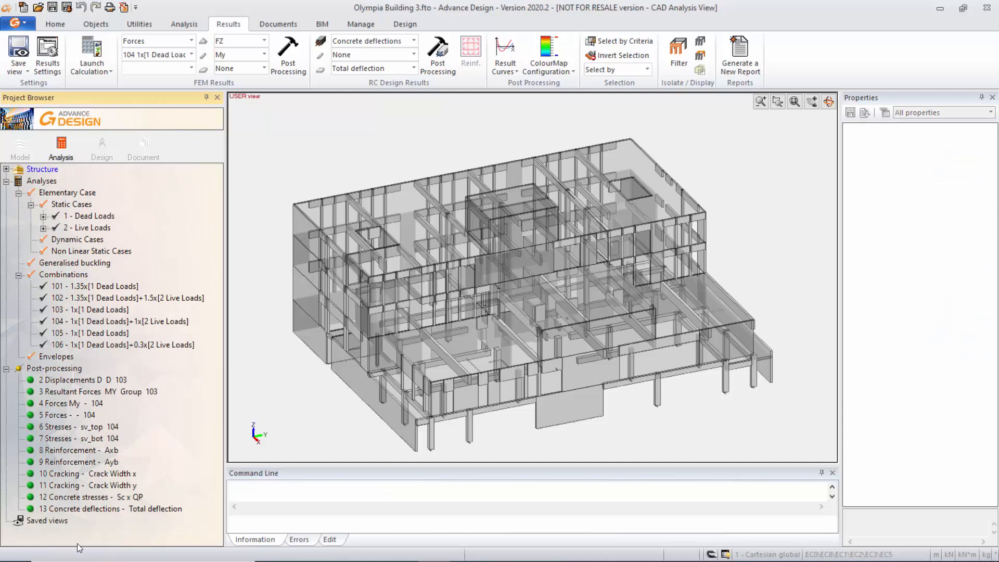
double_click(96, 510)
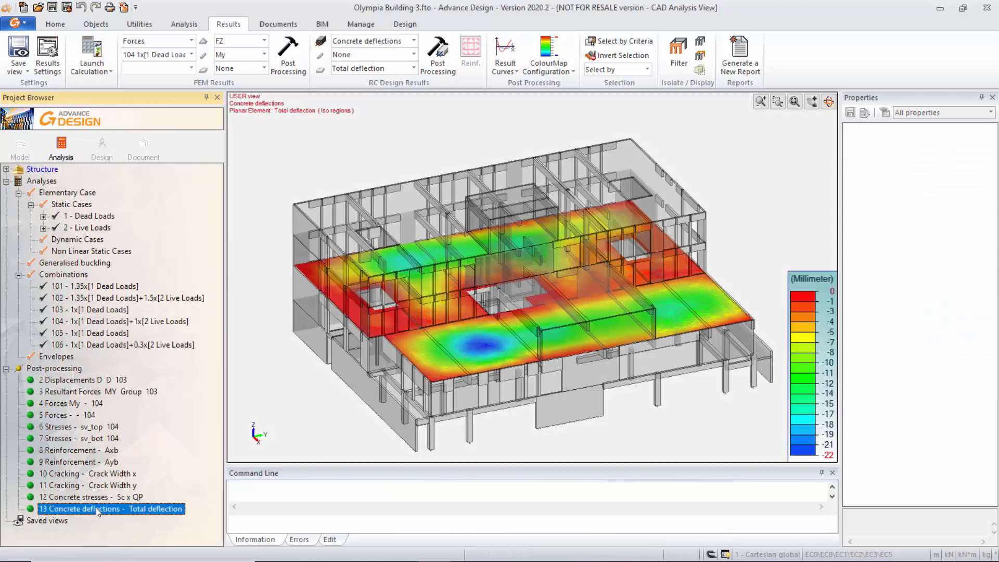